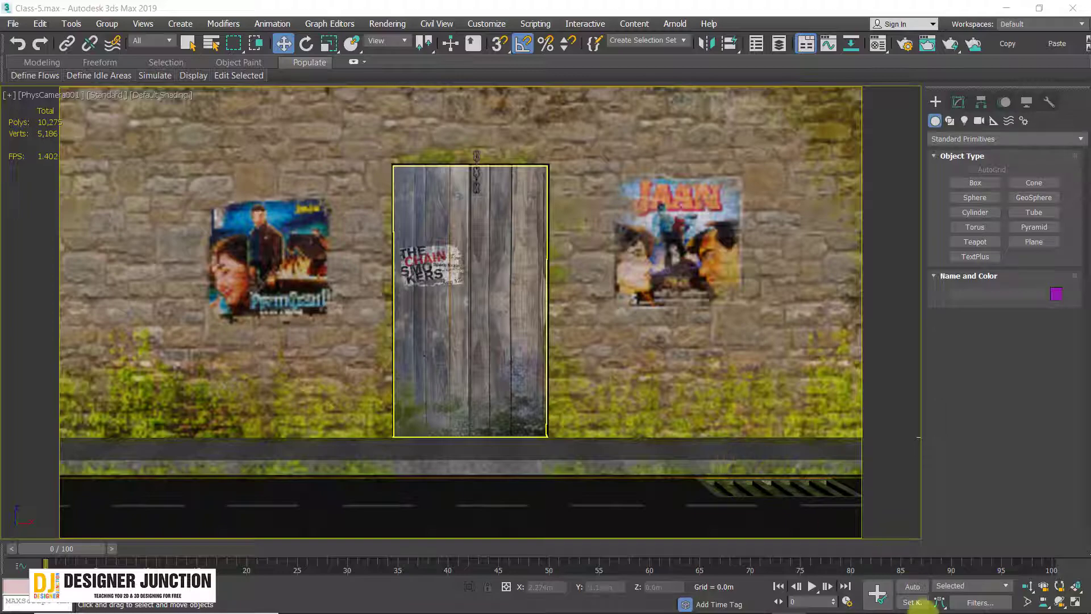
Step: Switch to Photoshop and compare the gate texture with Layer 1 and with Layer 2 hidden and shown
left_click(617, 599)
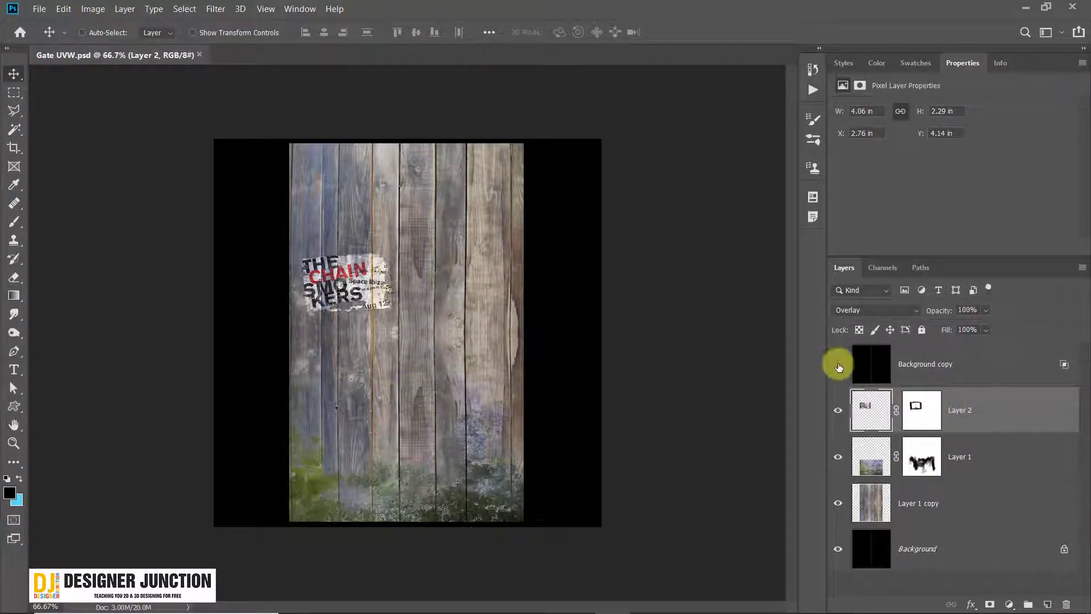
scroll(398, 256, "up", 5, "alt")
left_click_drag(406, 211, 426, 105)
scroll(523, 311, "up", 4, "alt")
scroll(534, 363, "down", 3, "alt")
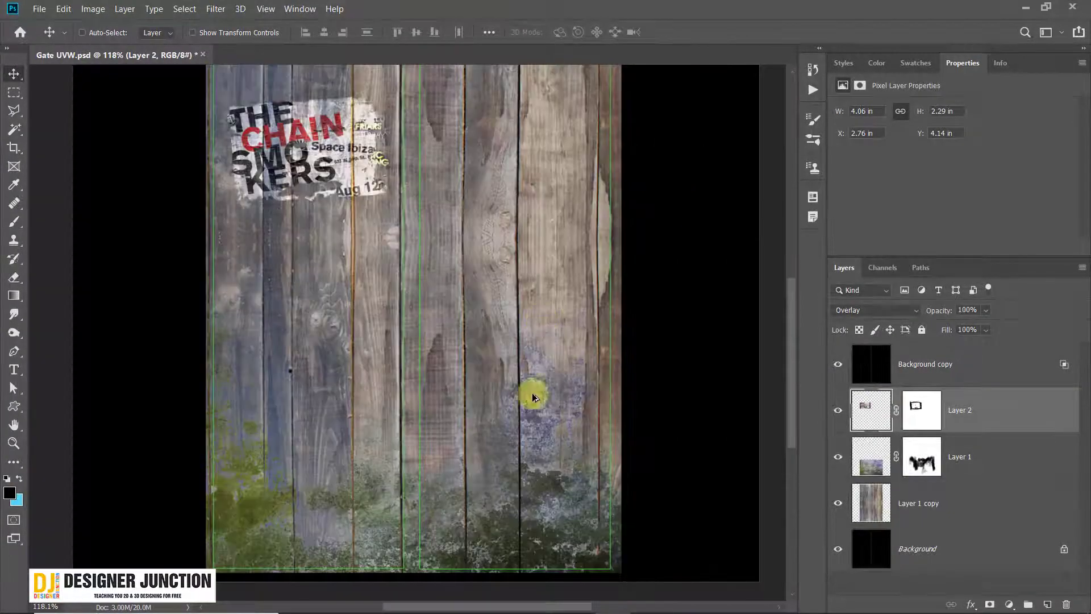
left_click(839, 458)
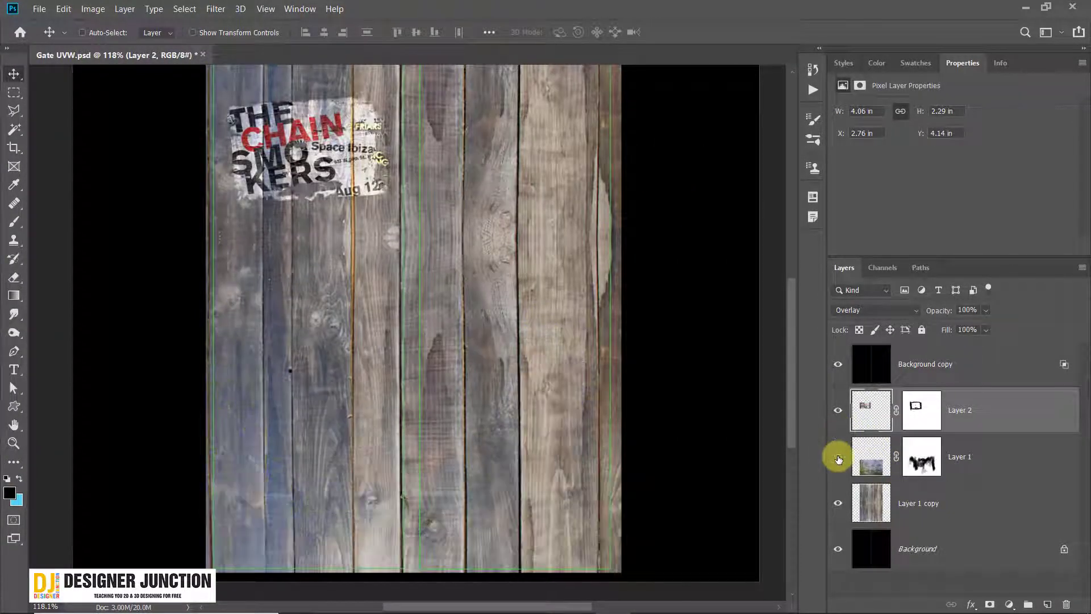
left_click(839, 459)
left_click(839, 459)
left_click(839, 459)
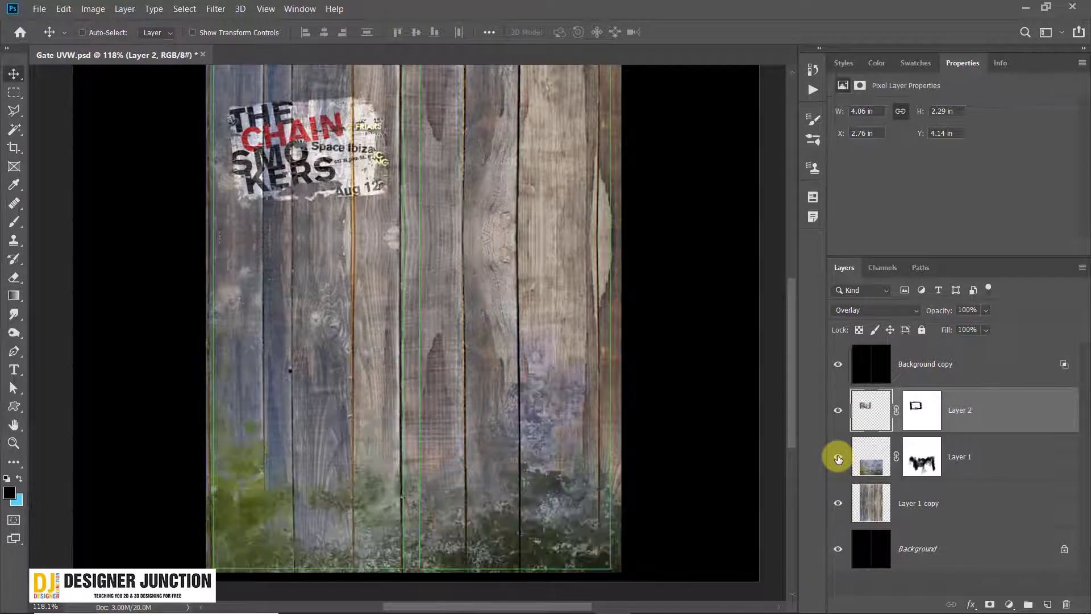
left_click(838, 410)
left_click(838, 409)
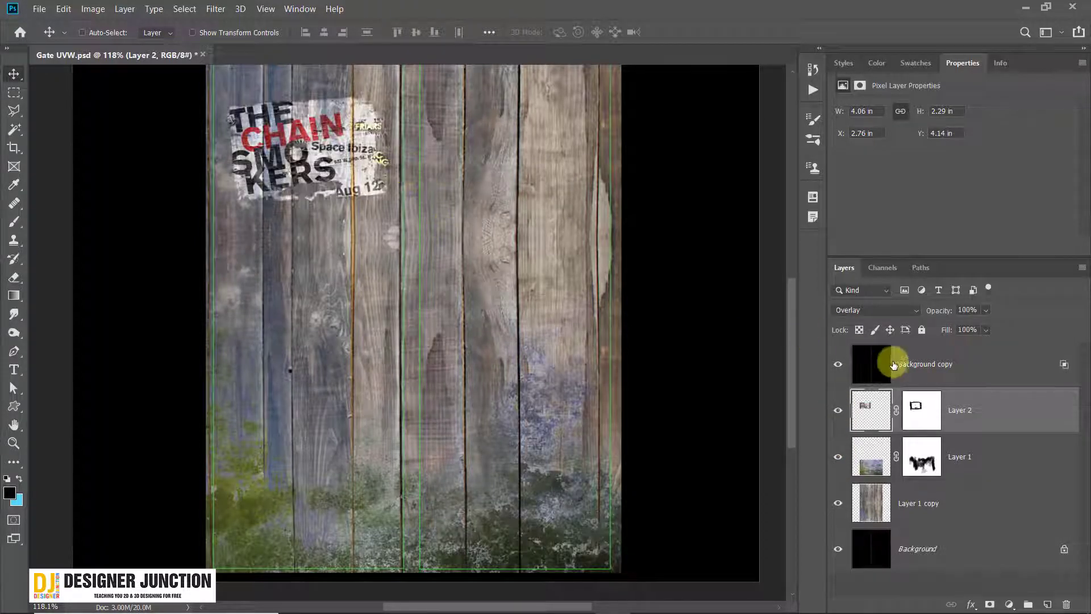
Step: Make the Background copy layer the active layer
left_click(931, 364)
scroll(663, 356, "down", 3, "alt")
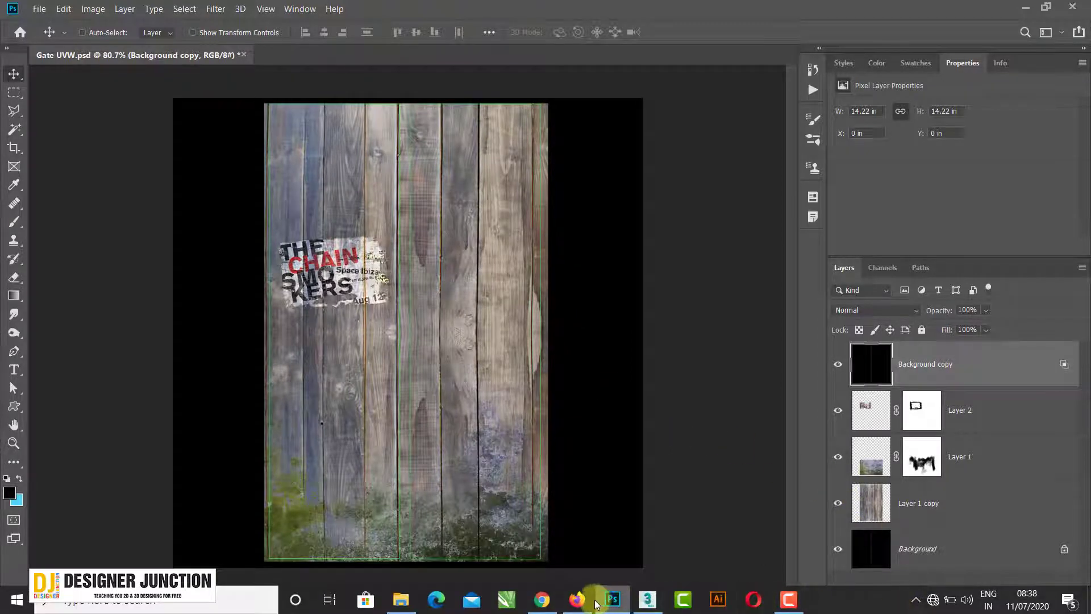
Step: Switch to Firefox and look through the open poster images and the text poster design search results
left_click(578, 599)
left_click(679, 12)
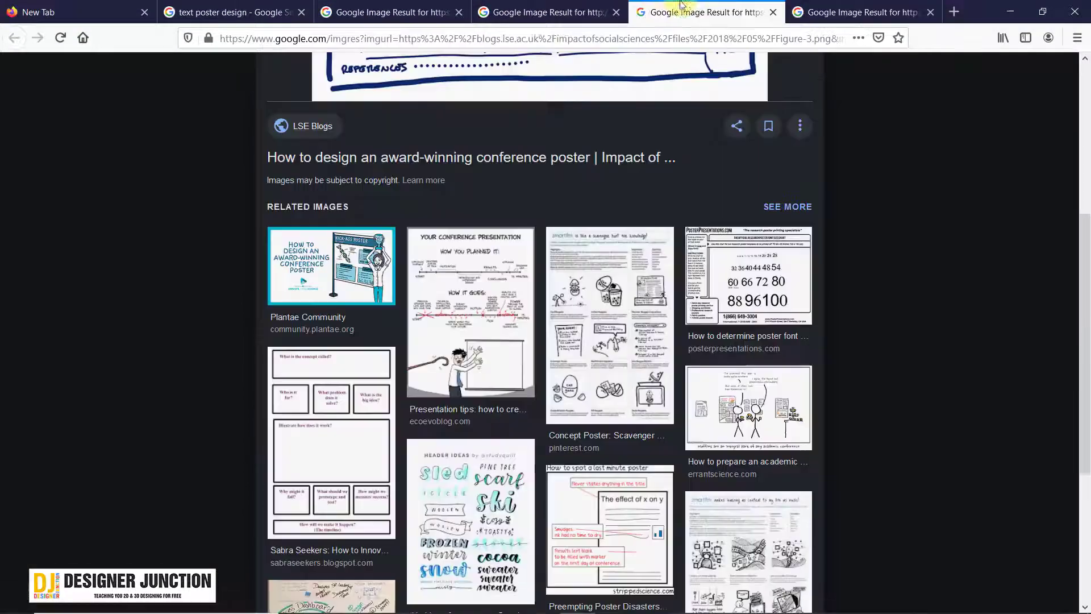
left_click(543, 13)
left_click(699, 11)
scroll(886, 306, "up", 5)
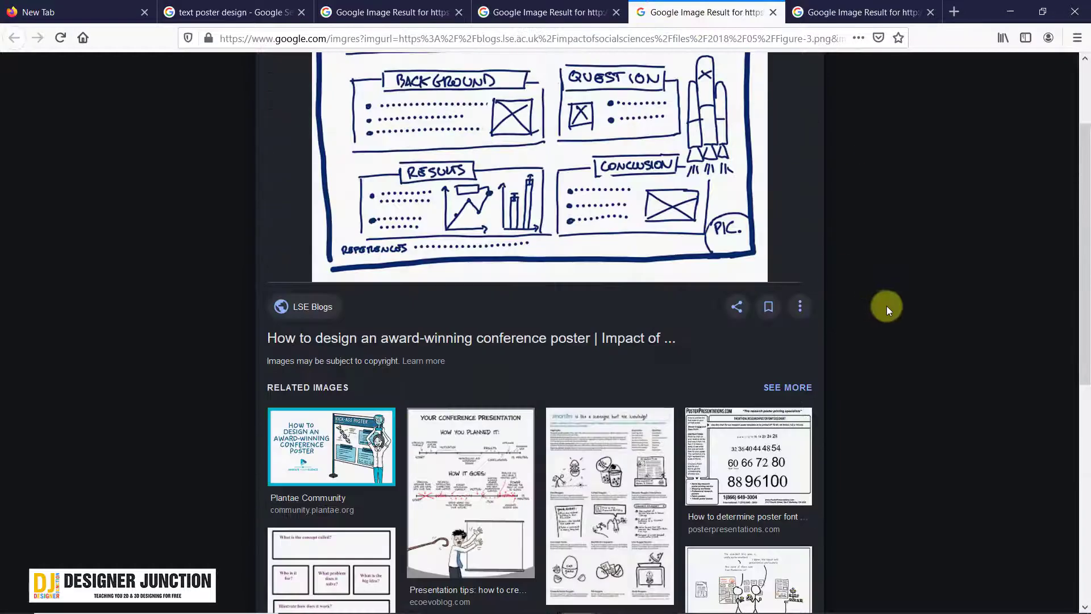
left_click(858, 12)
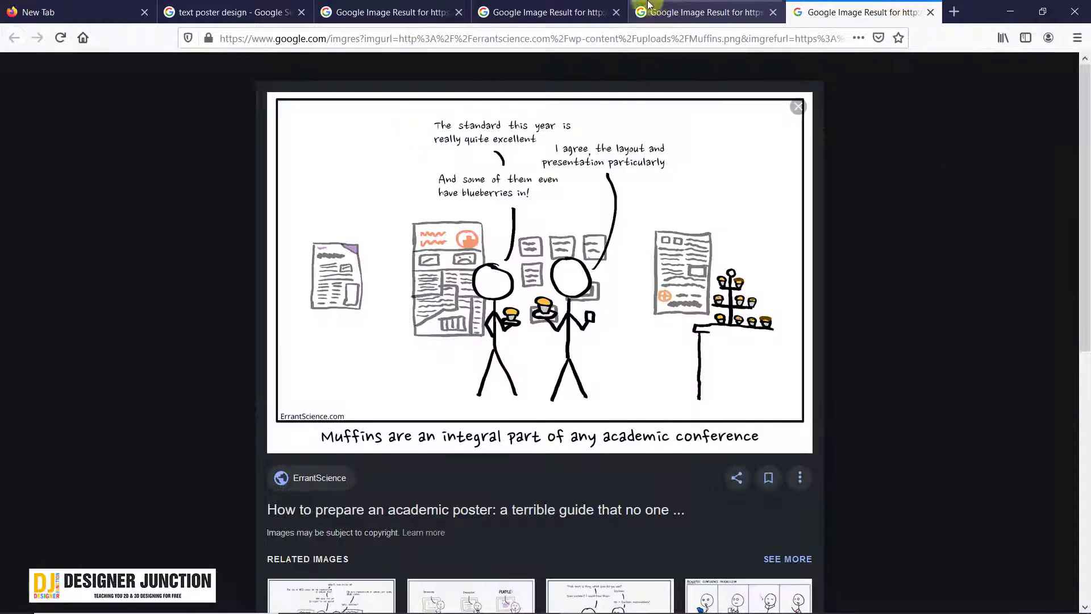
left_click(496, 5)
left_click(392, 12)
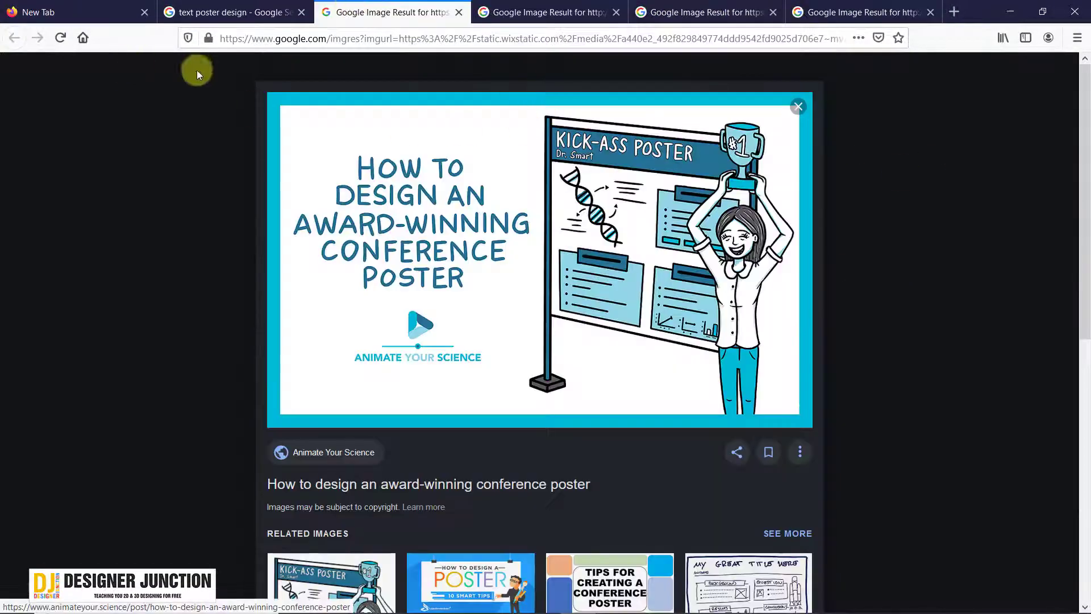
left_click(219, 8)
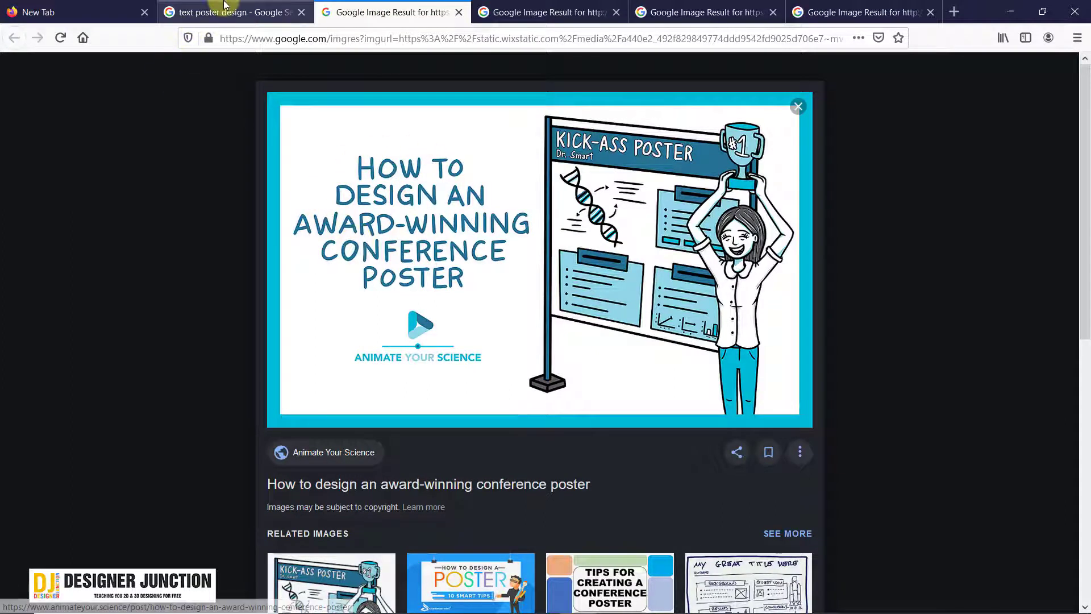
scroll(484, 246, "down", 5)
scroll(483, 246, "down", 15)
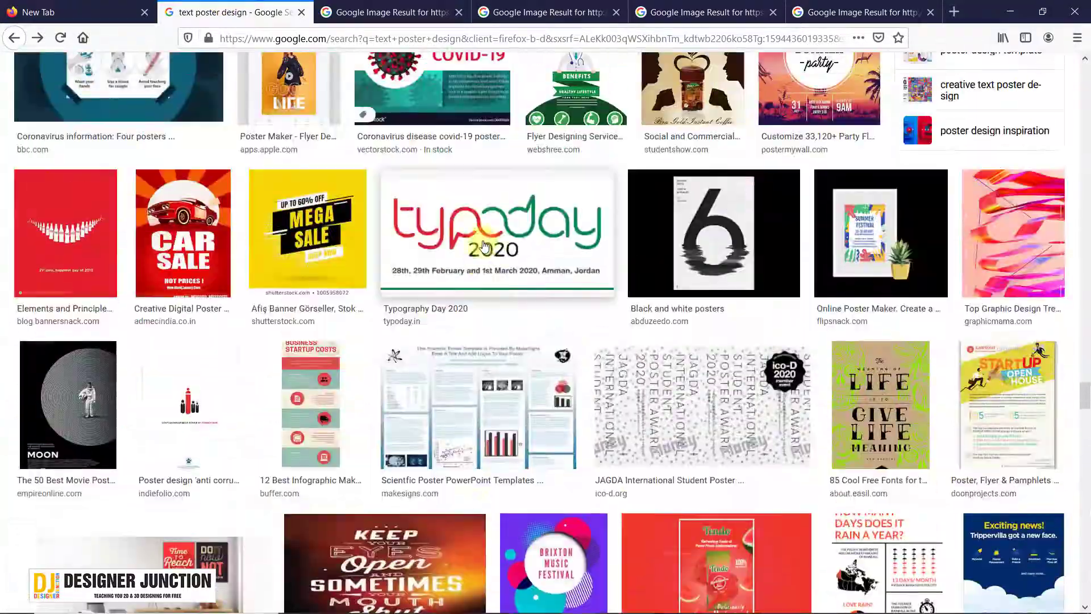
scroll(789, 301, "down", 10)
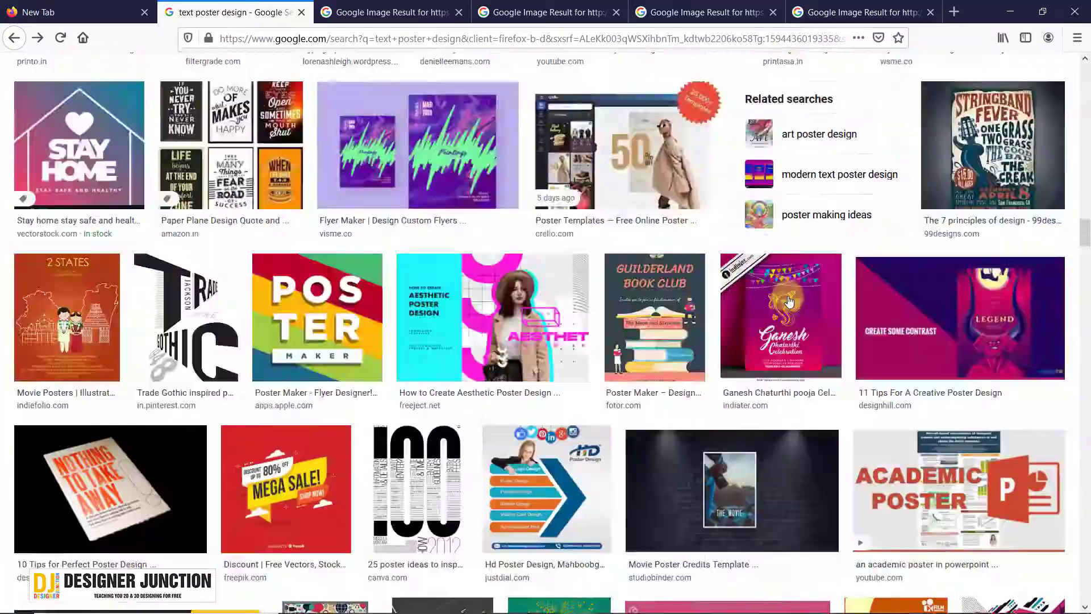
left_click(398, 12)
left_click(549, 12)
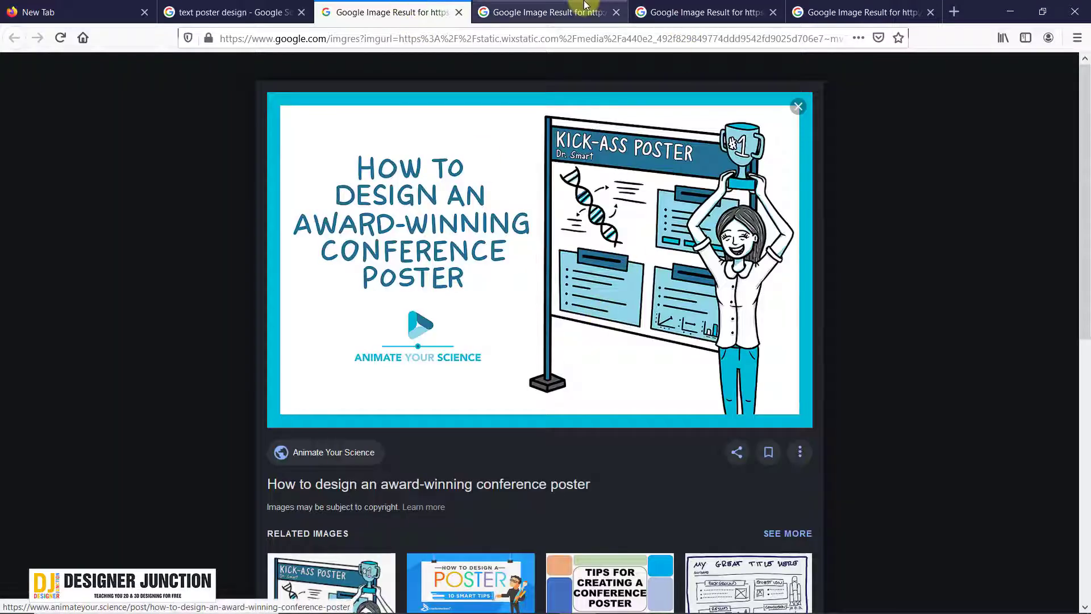
scroll(834, 224, "up", 8)
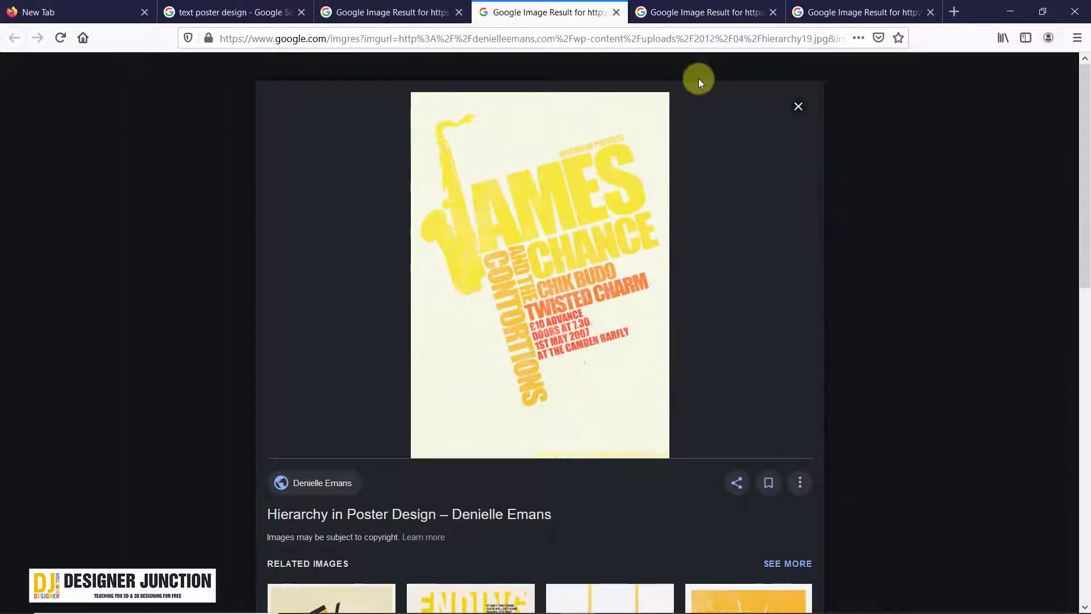
Step: Copy the hand-drawn "My Great Title Here" poster image and paste it into Gate UVW.psd in Photoshop
key("ctrl+Tab")
right_click(463, 183)
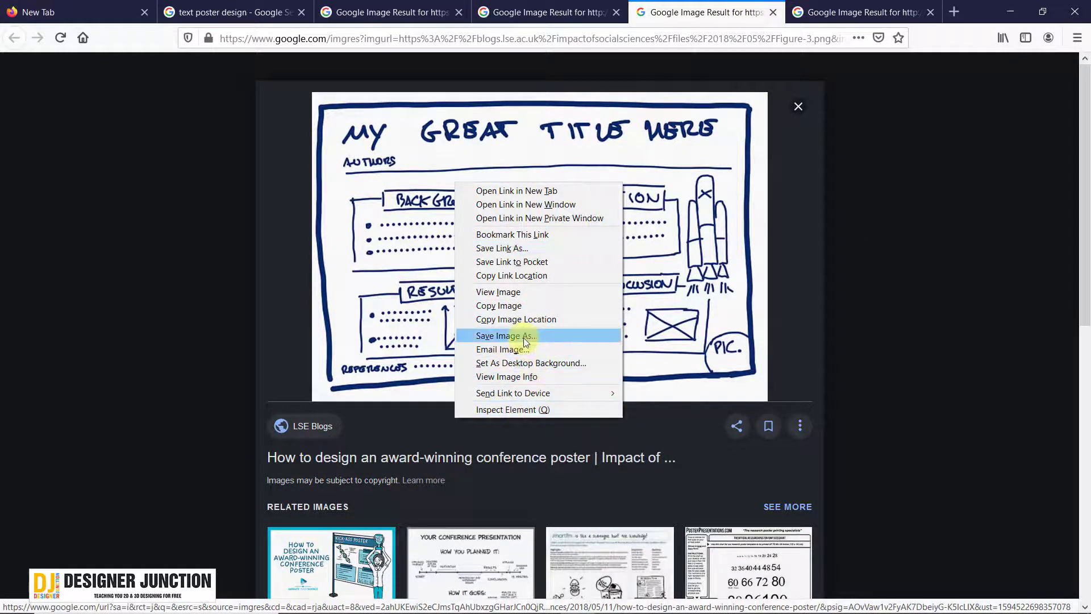
left_click(490, 305)
mouse_move(860, 605)
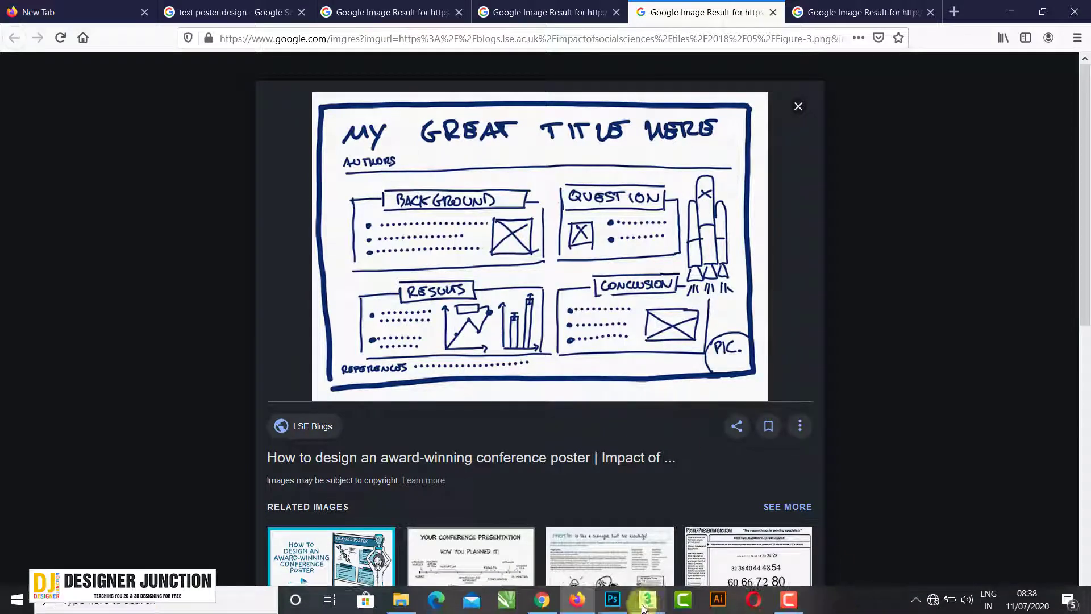
left_click(612, 605)
key("ctrl+v")
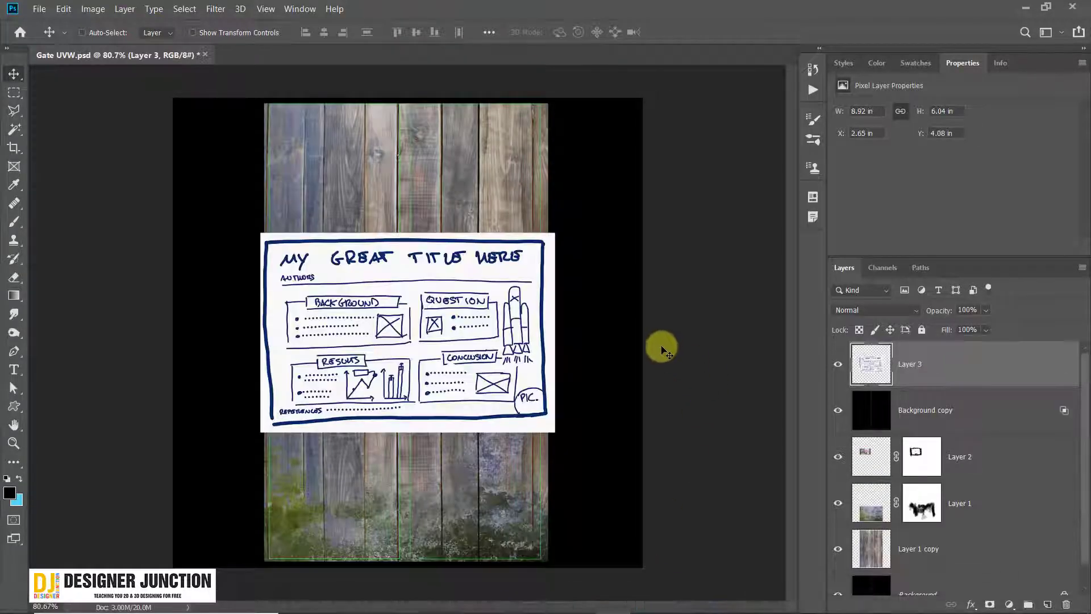
Step: Scale the pasted poster sketch to about 37.6% and place it on the planks below and to the right of the Chainsmokers poster
scroll(477, 304, "up", 4, "alt")
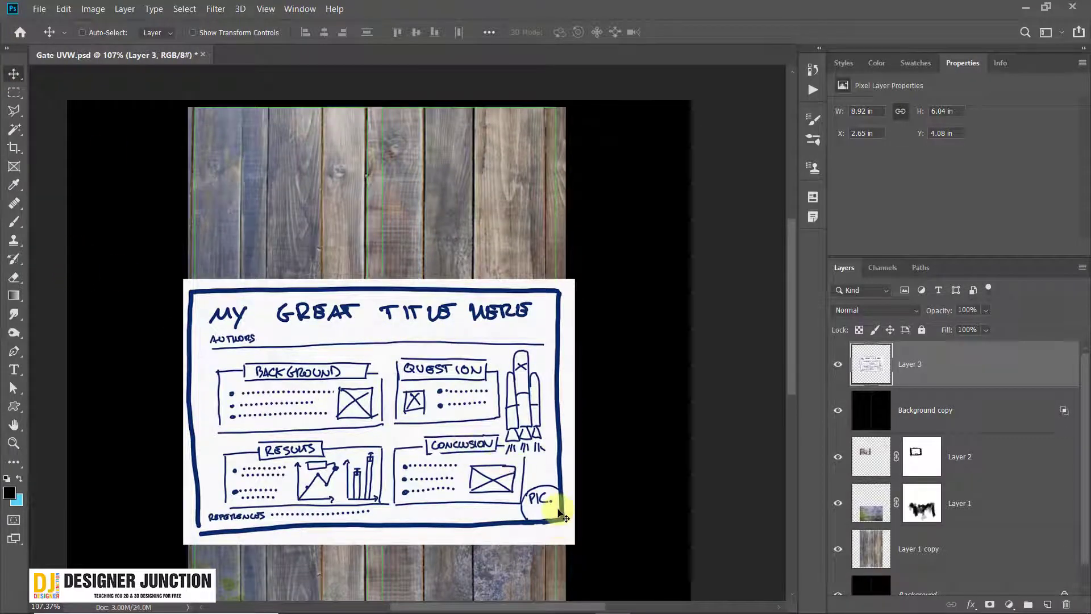
left_click_drag(361, 375, 362, 263)
key("ctrl")
key("ctrl+t")
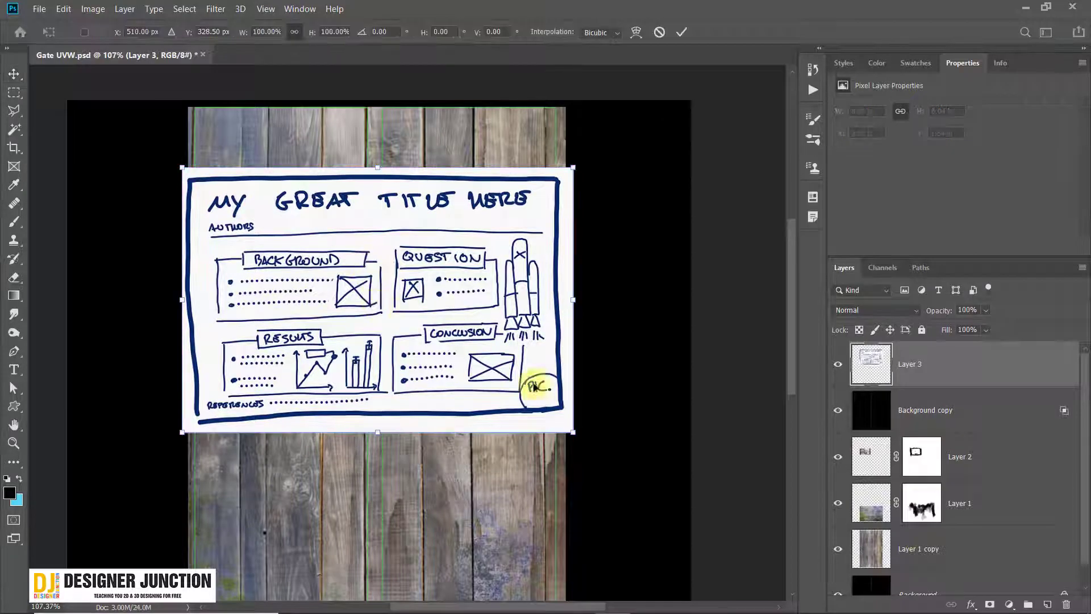
mouse_move(572, 434)
left_mouse_down()
mouse_move(287, 238)
mouse_move(360, 288)
mouse_move(351, 222)
left_mouse_up()
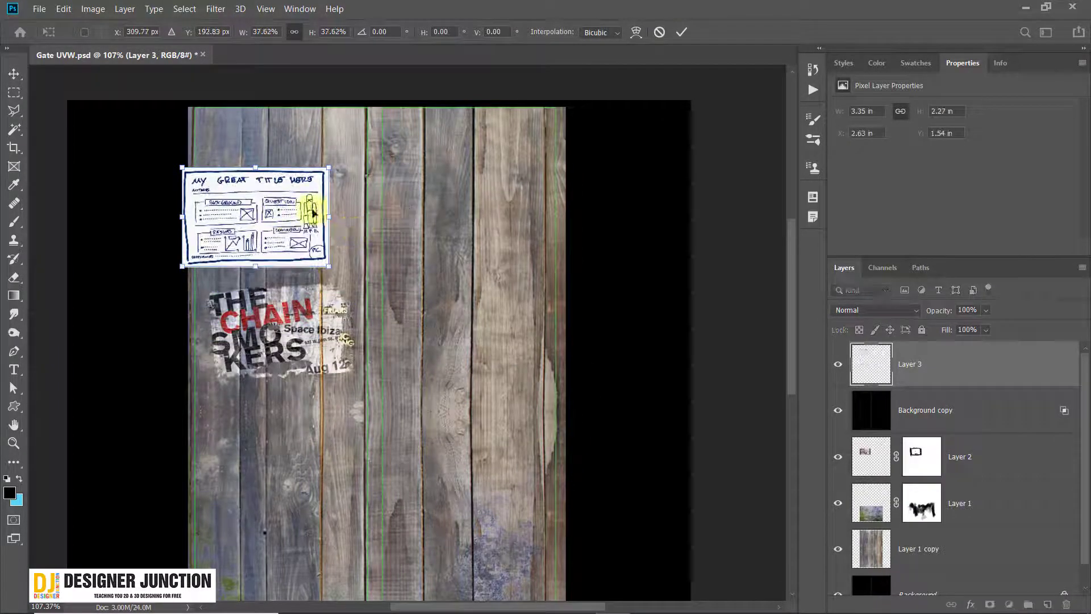
mouse_move(263, 231)
left_mouse_down()
mouse_move(519, 263)
mouse_move(481, 256)
mouse_move(478, 419)
mouse_move(487, 268)
mouse_move(500, 275)
mouse_move(463, 190)
mouse_move(489, 582)
left_mouse_up()
scroll(492, 256, "up", 3, "alt")
left_click_drag(487, 402, 523, 183)
left_click_drag(500, 344, 487, 341)
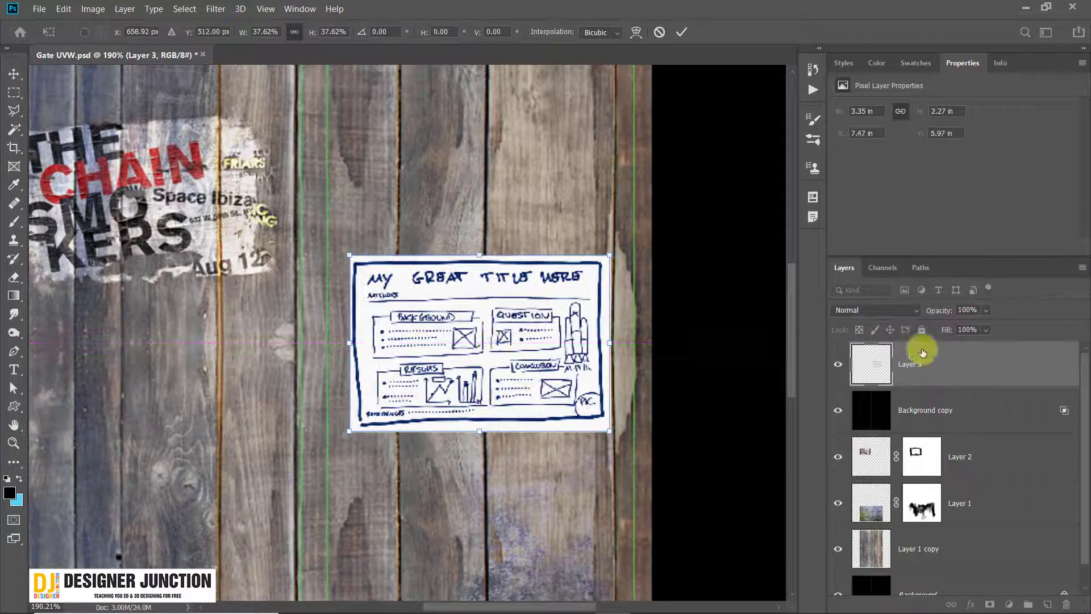
Step: Try the blend modes on the poster sketch layer, set it to Divide, and commit the transform
left_click(887, 310)
left_click(868, 275)
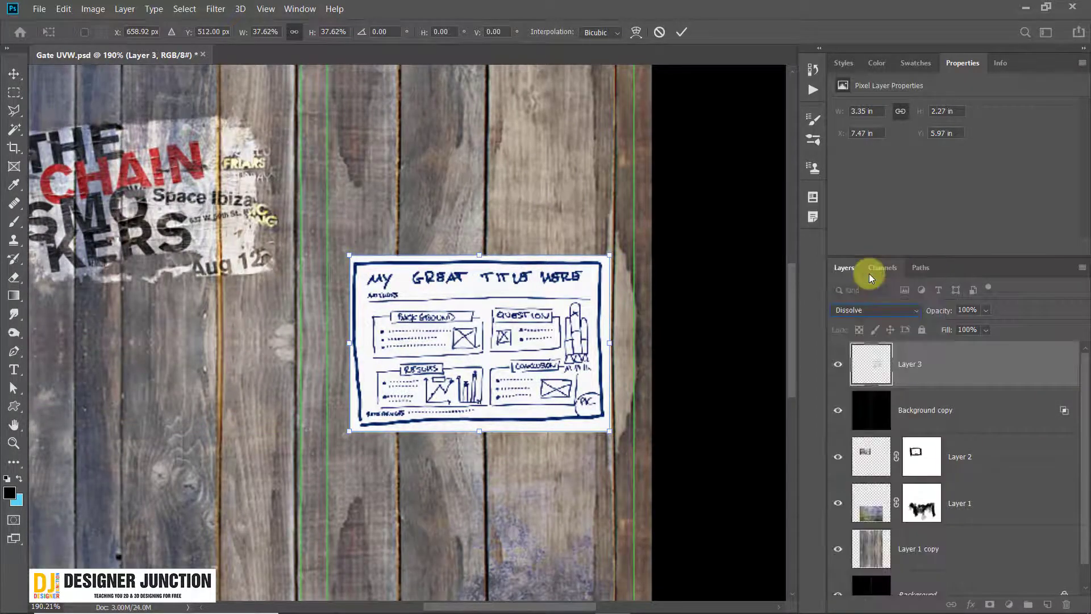
key("Down")
key("Down")
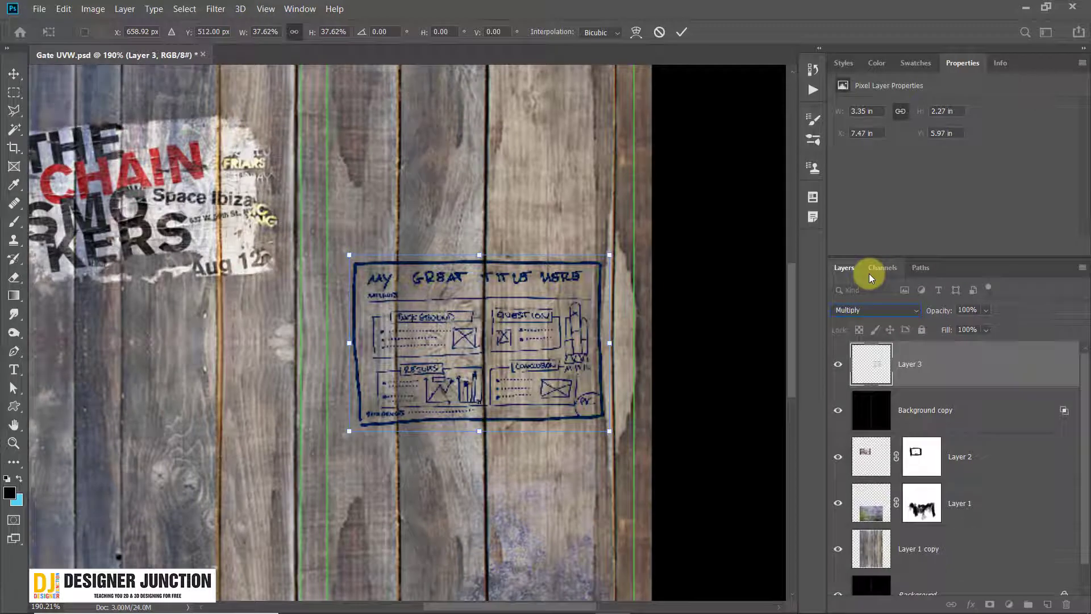
key("Down")
key("Down")
key("Down")
key("Down")
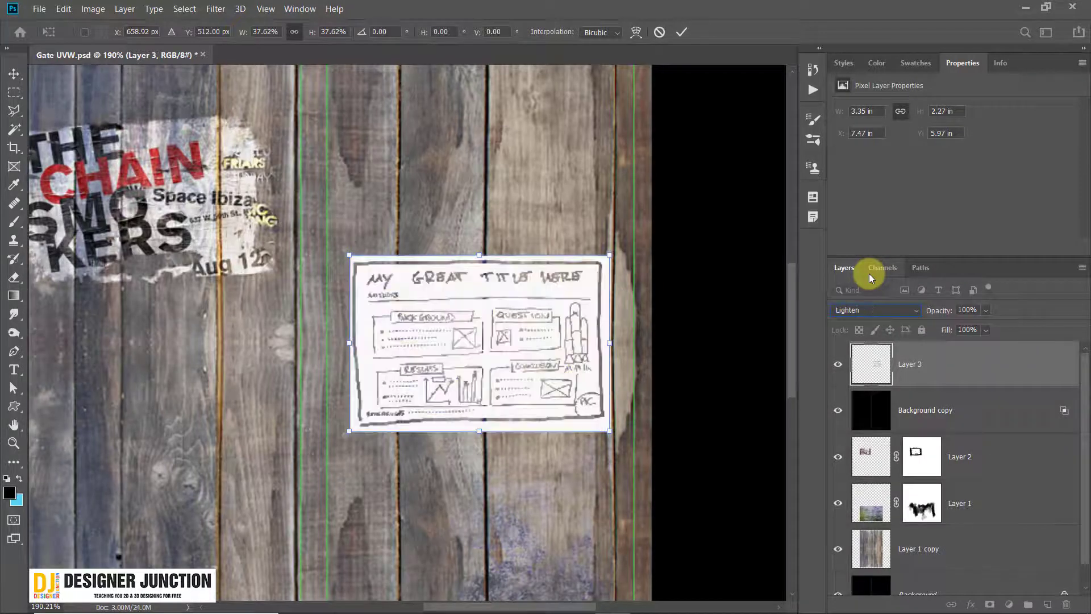
key("Up")
key("Down")
key("Up")
key("Down")
key("Down")
key("Down")
key("Down")
key("Down")
key("Down")
key("Down")
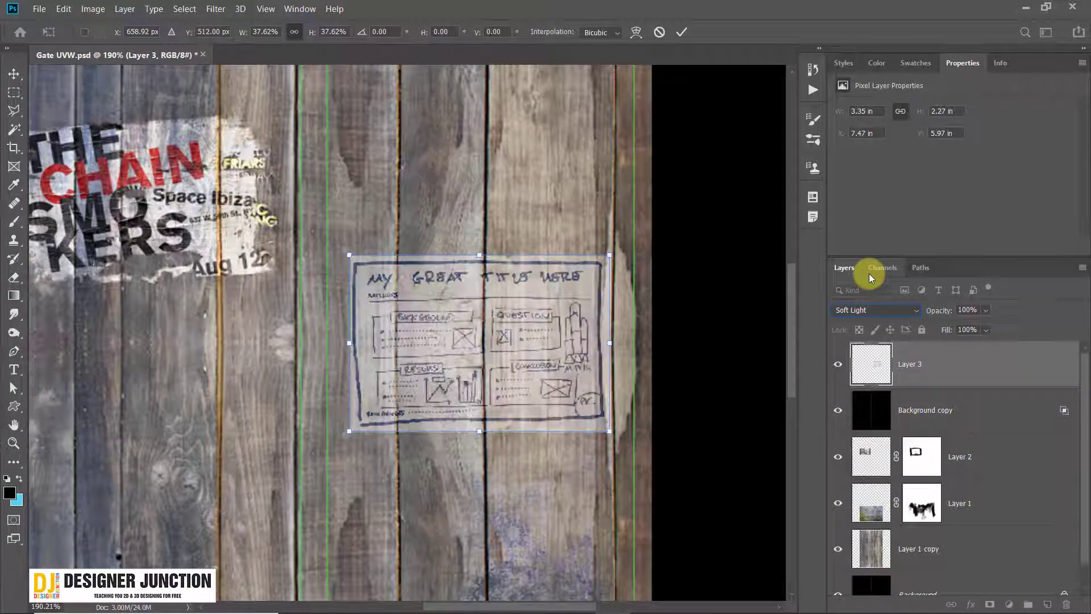
key("Down")
key("Up")
key("Down")
key("Down")
key("Down")
key("Down")
key("Down")
key("Down")
key("Down")
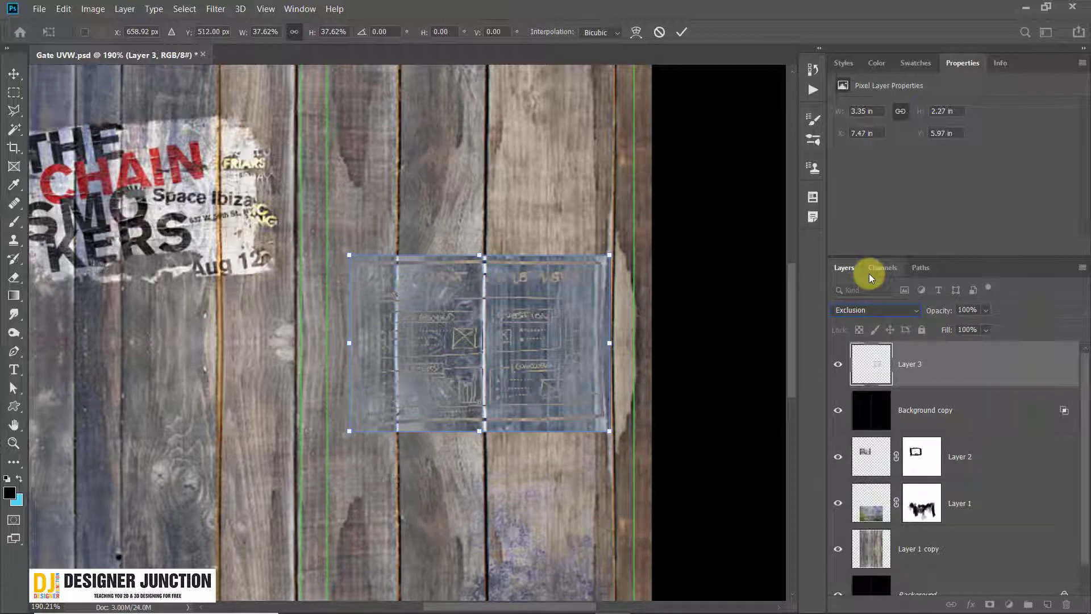
key("Down")
key("Down")
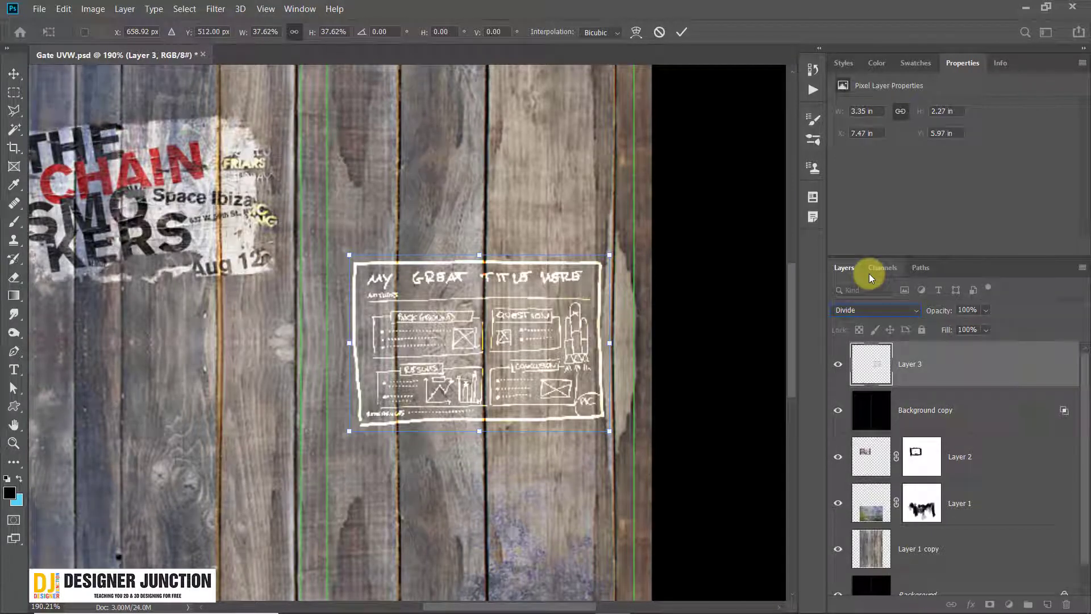
left_click(14, 73)
Step: Lower the opacity of the poster sketch layer to 75%
key("ctrl+0")
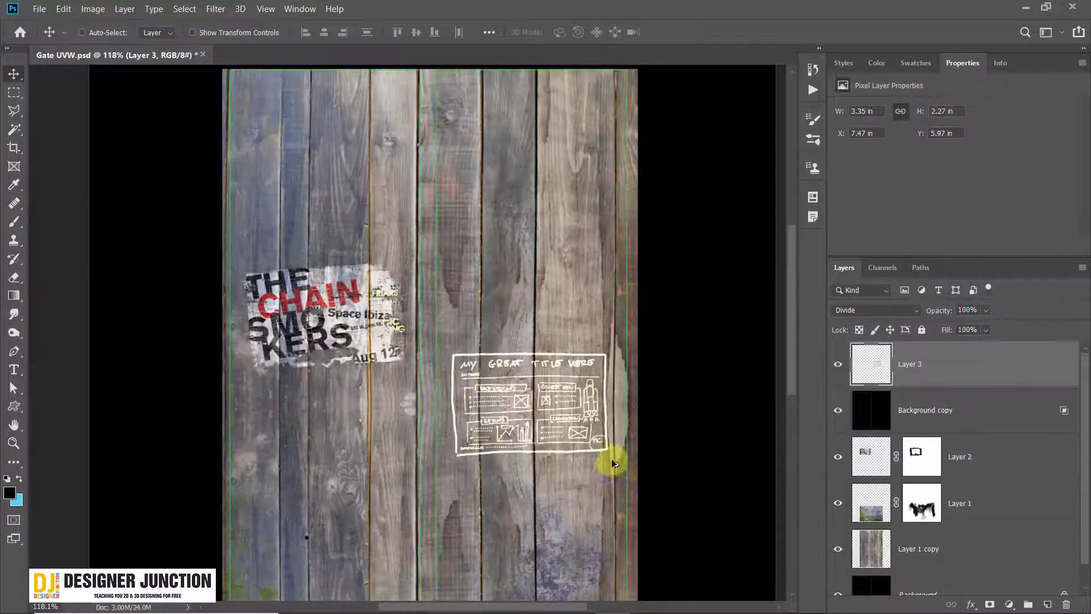
scroll(612, 460, "down", 3, "alt")
scroll(474, 314, "up", 12, "alt")
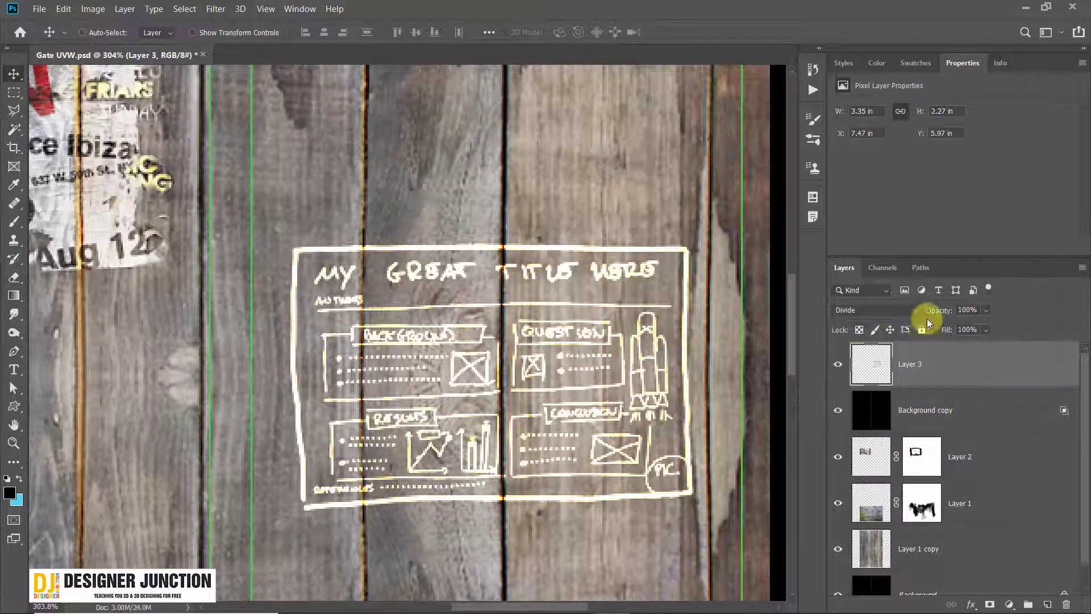
mouse_move(934, 314)
left_mouse_down()
mouse_move(895, 314)
mouse_move(928, 314)
mouse_move(918, 320)
left_mouse_up()
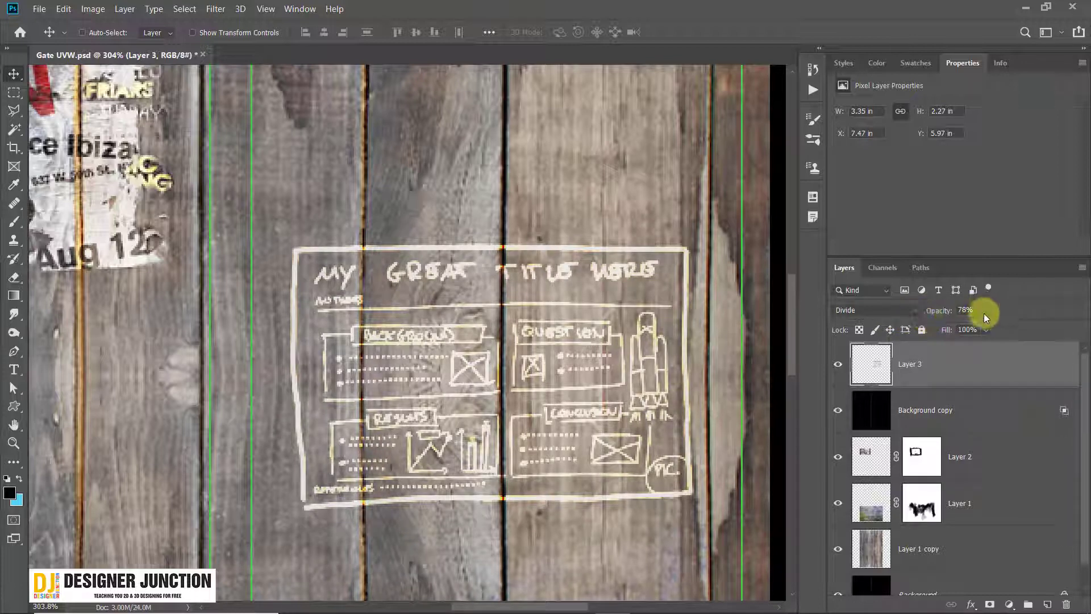
type("75")
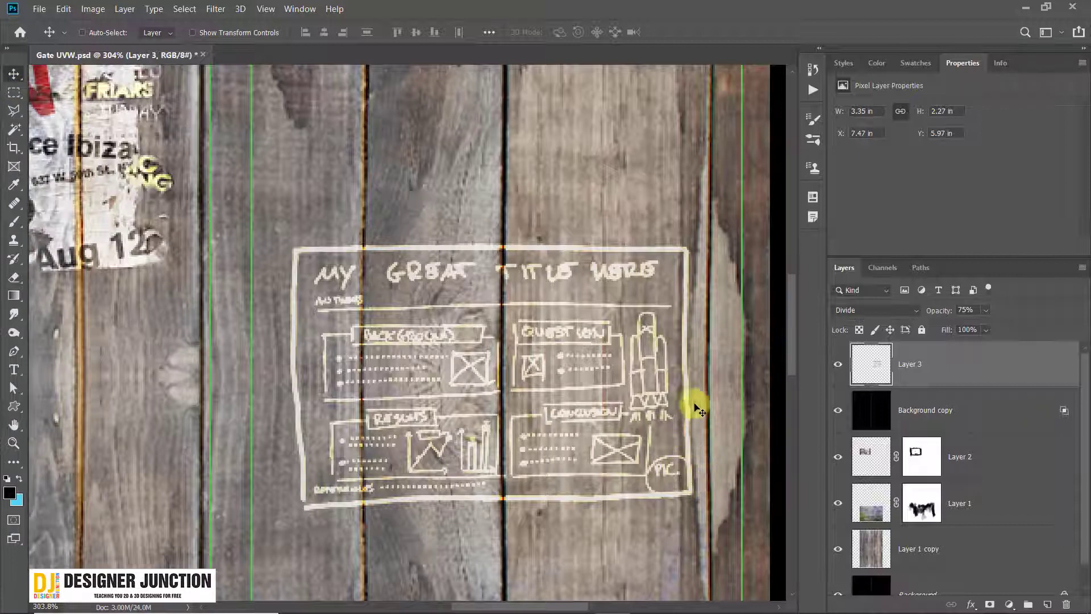
Step: Add a layer mask to the poster sketch layer, Layer 3
scroll(664, 399, "down", 4, "alt")
scroll(658, 402, "up", 3, "alt")
left_click_drag(635, 379, 626, 360)
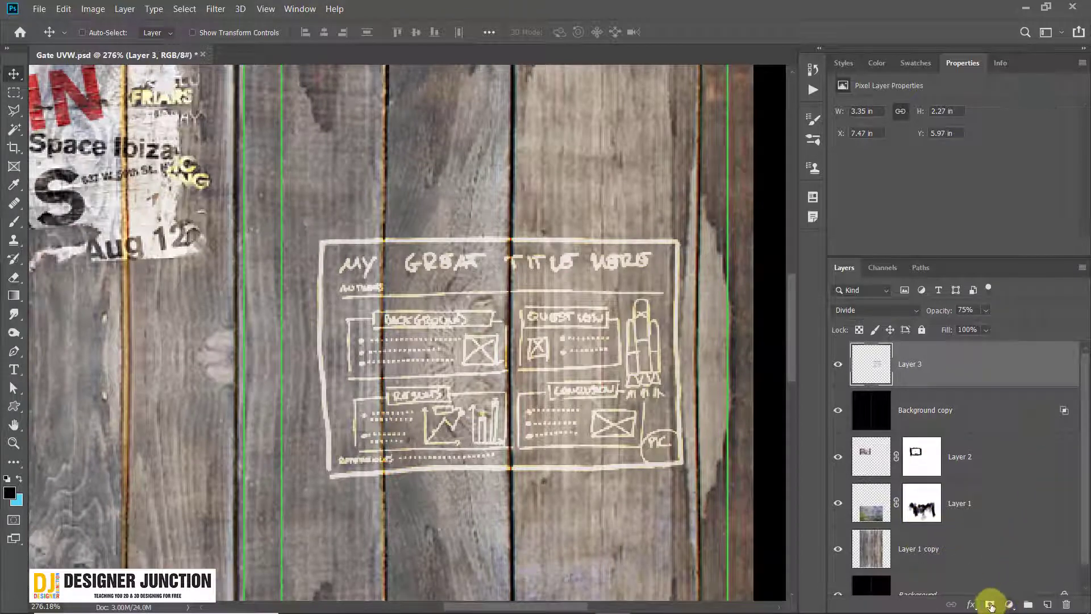
left_click(990, 605)
Step: Set up the Brush tool with the splatter tip at size 60 for the Layer 3 mask
left_click(14, 222)
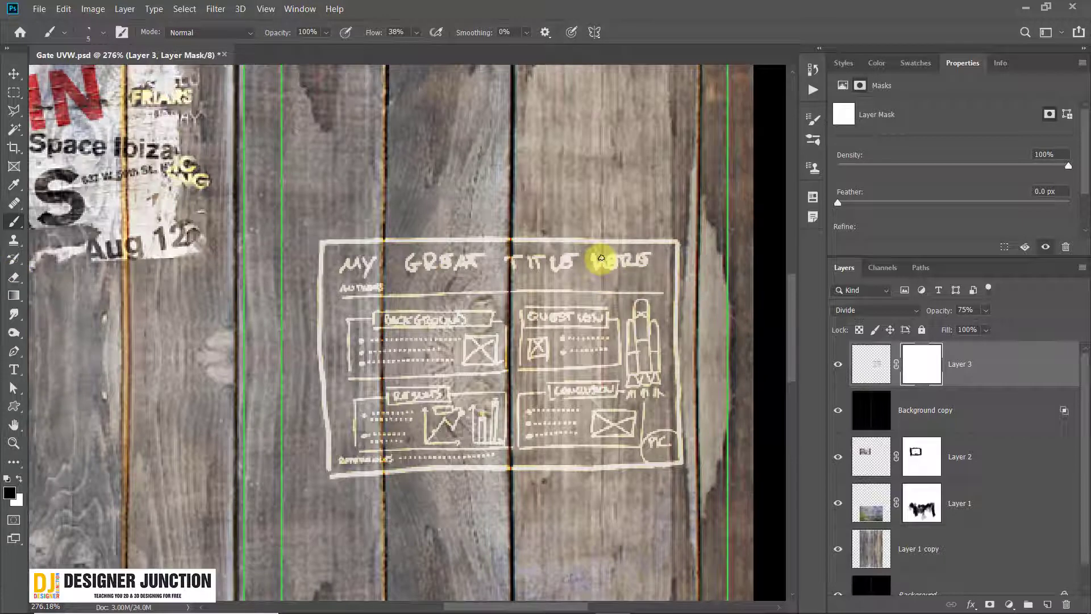
key("]")
key("]")
key("]")
key("]")
key("]")
key("]")
key("]")
key("]")
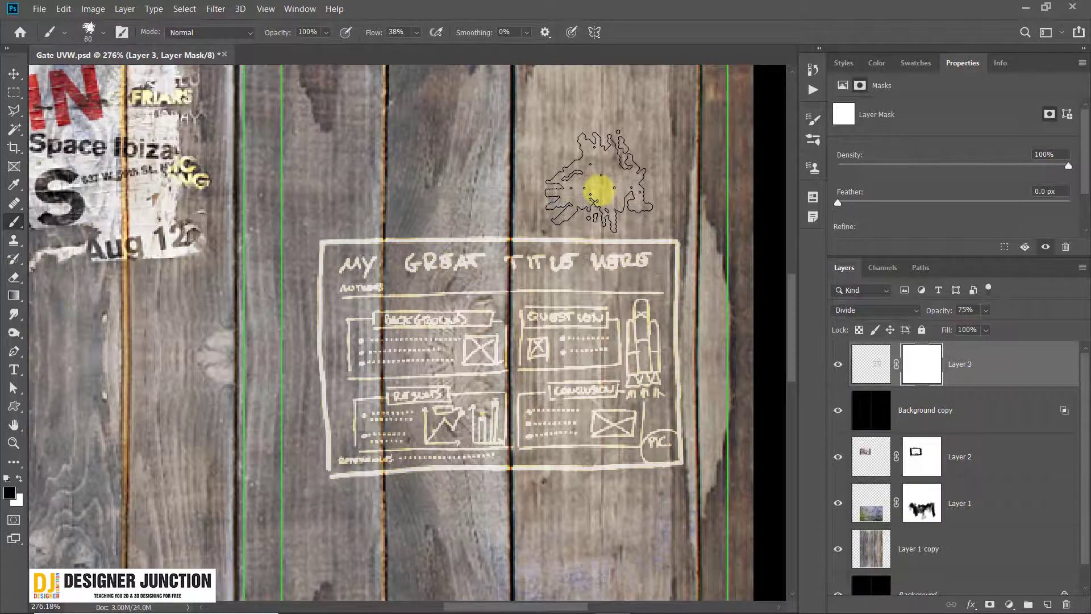
key("[")
key("[")
Step: Paint black splatters on the Layer 3 mask over the poster sketch's border, title and inner boxes to make it look worn
left_click(676, 227)
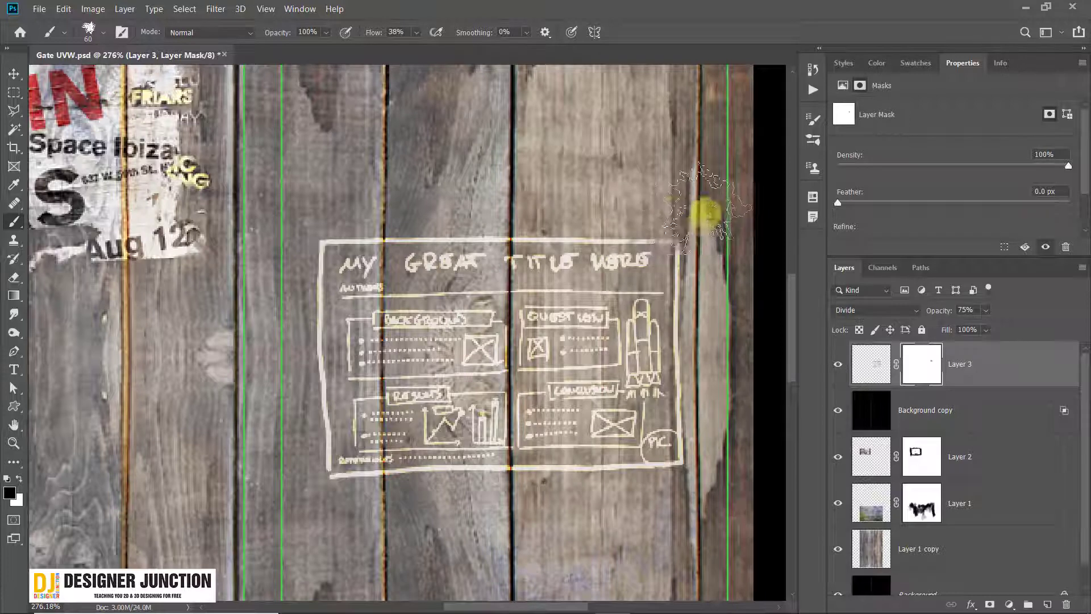
left_click(387, 435)
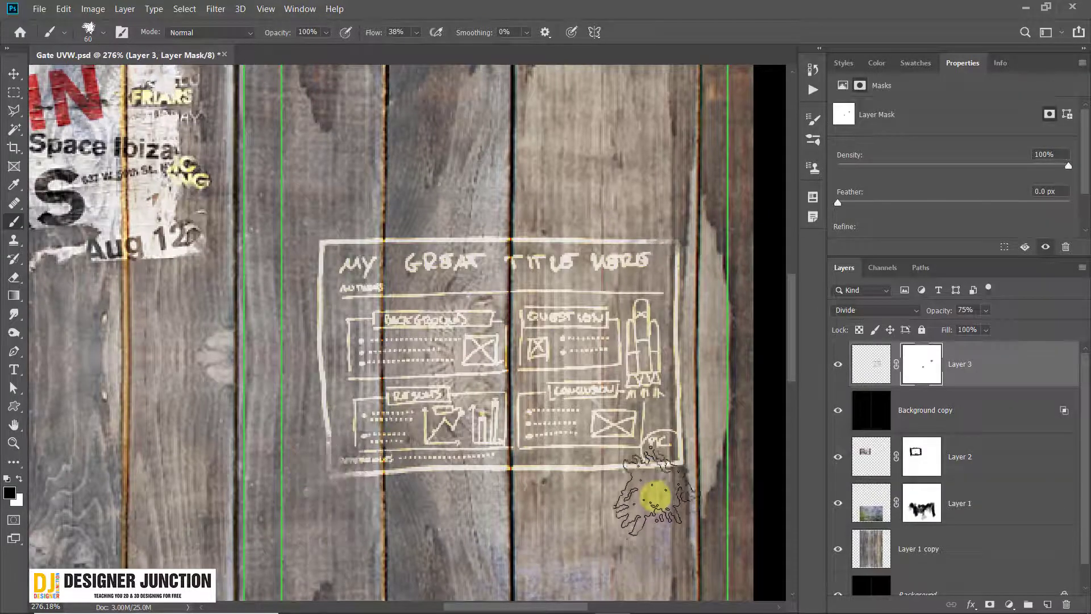
left_click(426, 314)
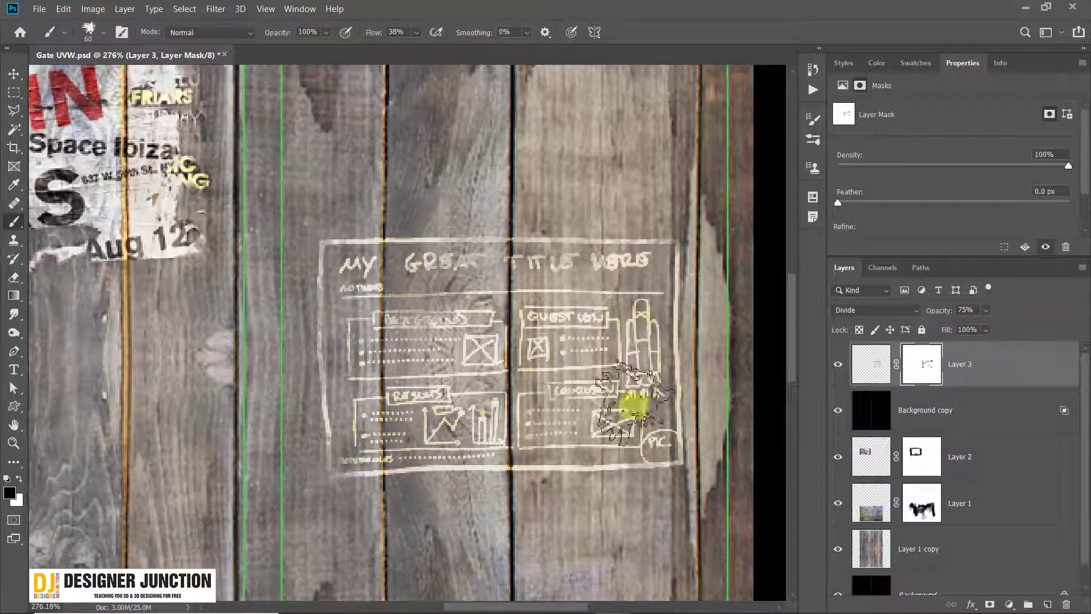
left_click(568, 457)
left_click(471, 462)
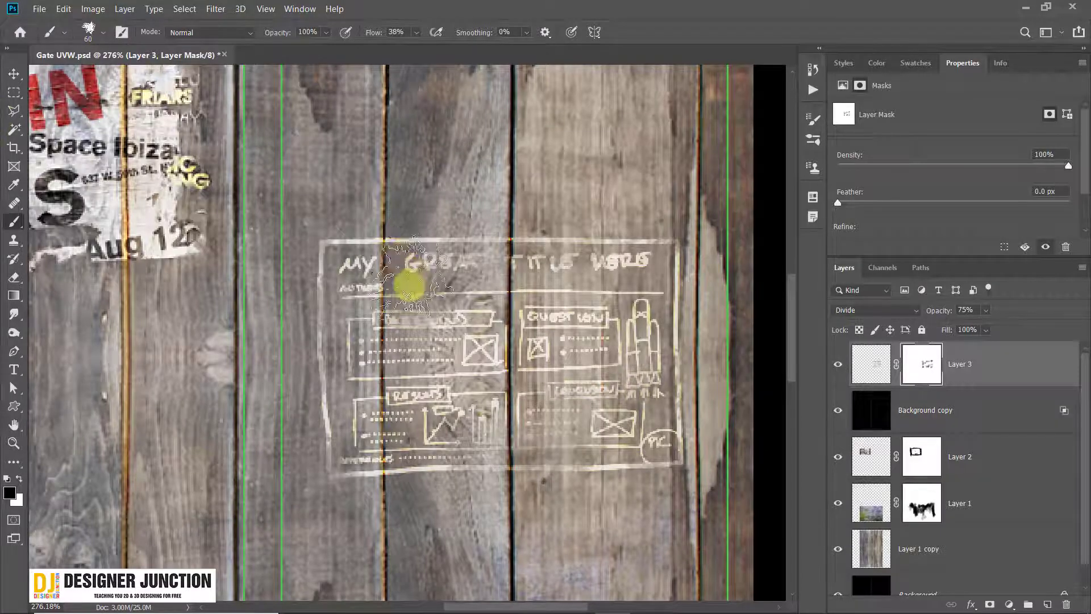
left_click(13, 74)
scroll(480, 273, "down", 6, "alt")
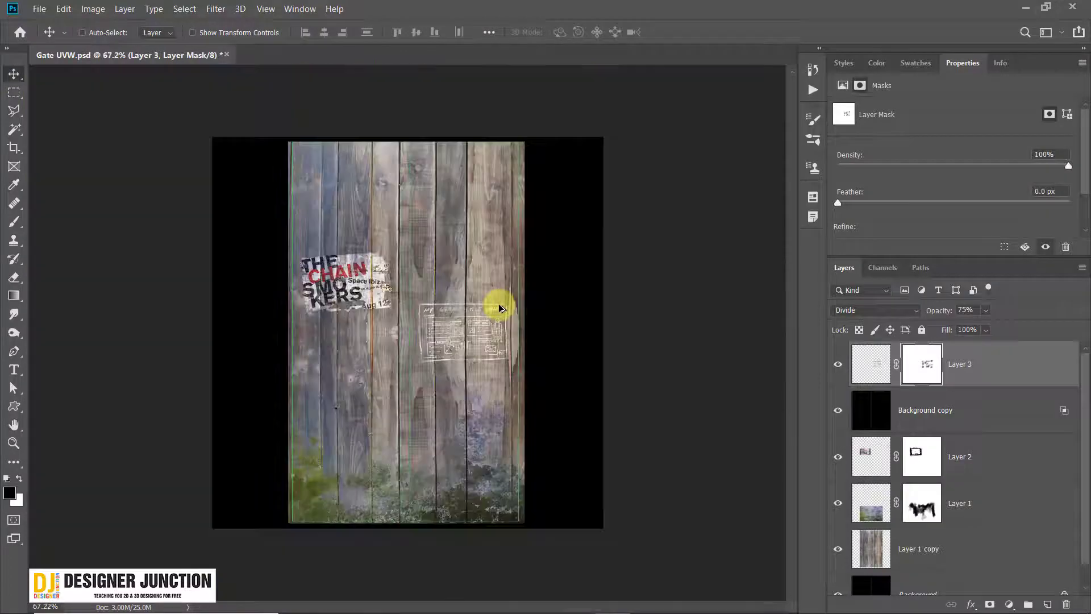
scroll(500, 306, "up", 2, "alt")
scroll(540, 345, "up", 3, "alt")
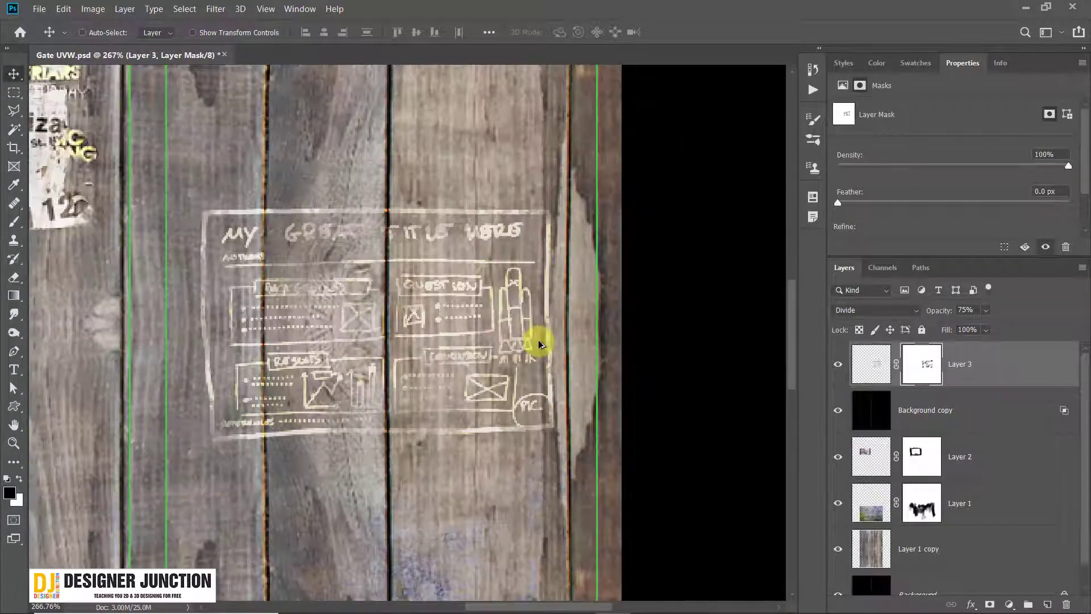
scroll(540, 345, "down", 2, "alt")
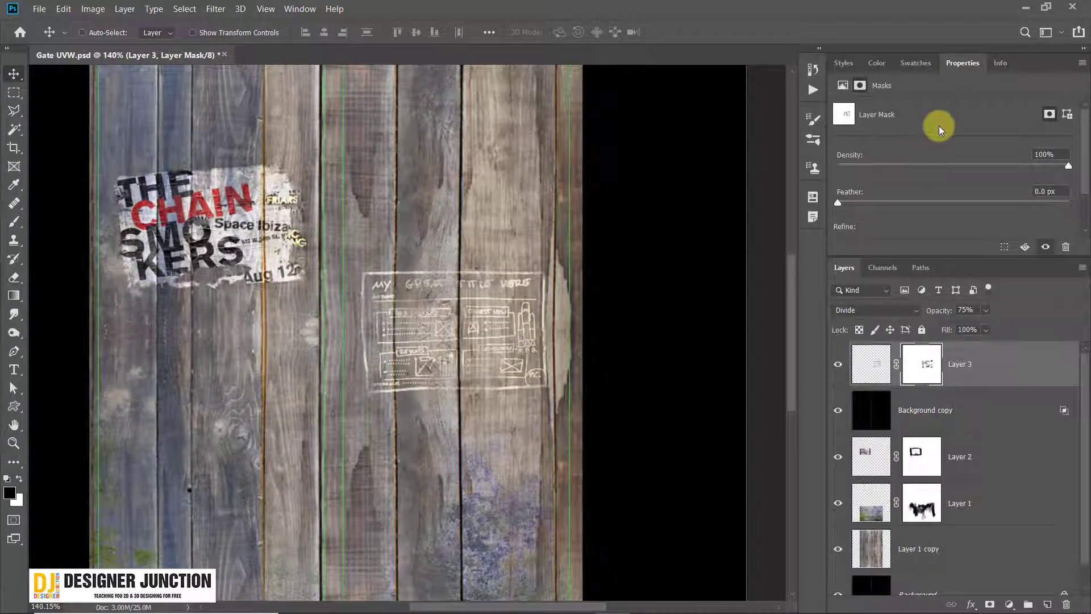
Step: Switch to the browser, copy the muffins academic conference cartoon, and paste it into Gate UVW.psd in Photoshop
left_click(1014, 9)
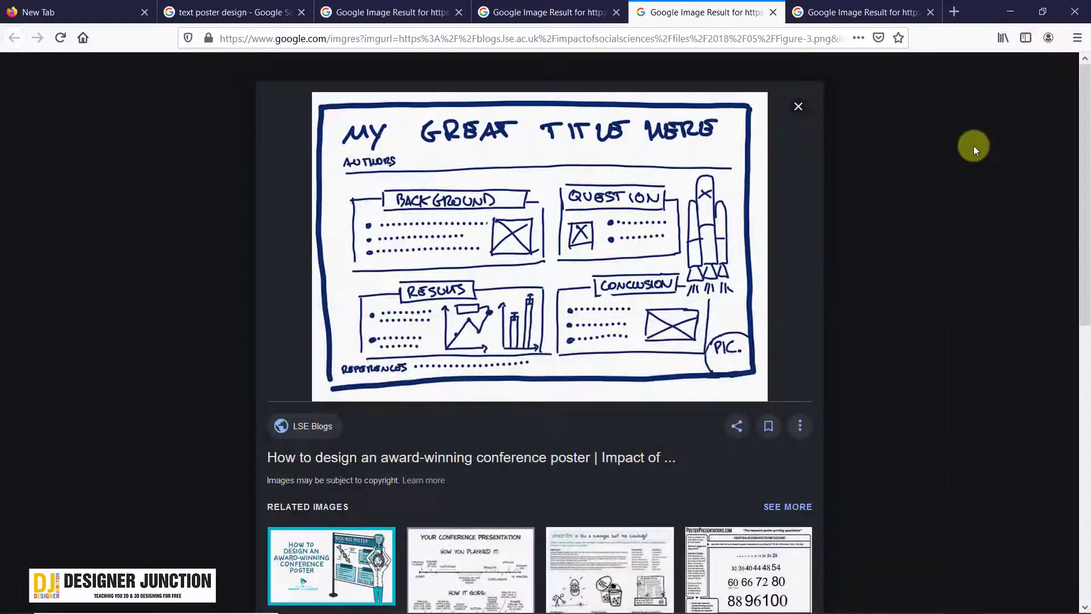
left_click(804, 3)
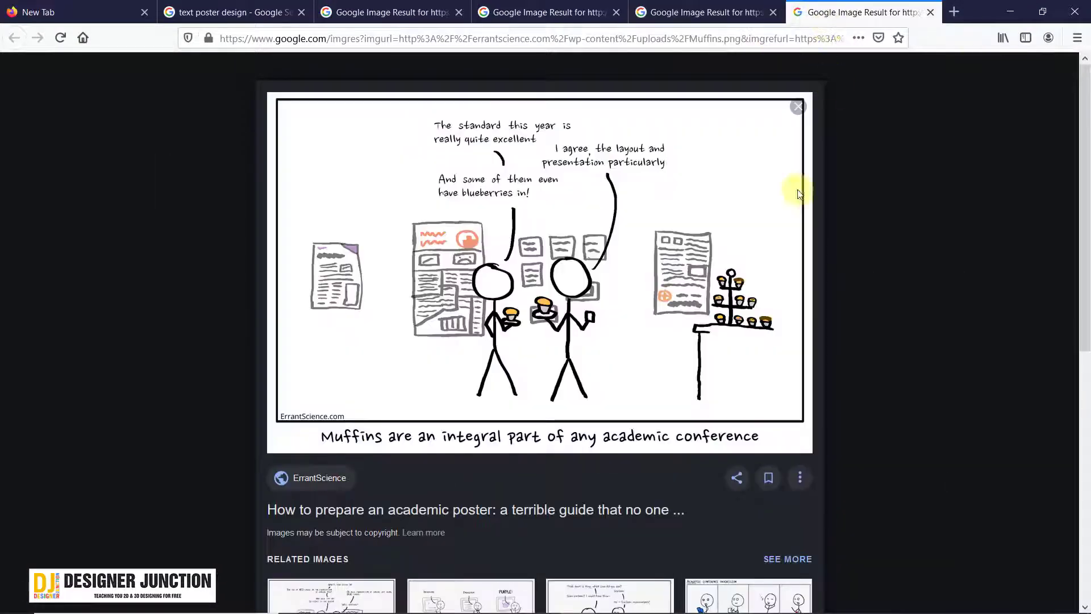
right_click(514, 221)
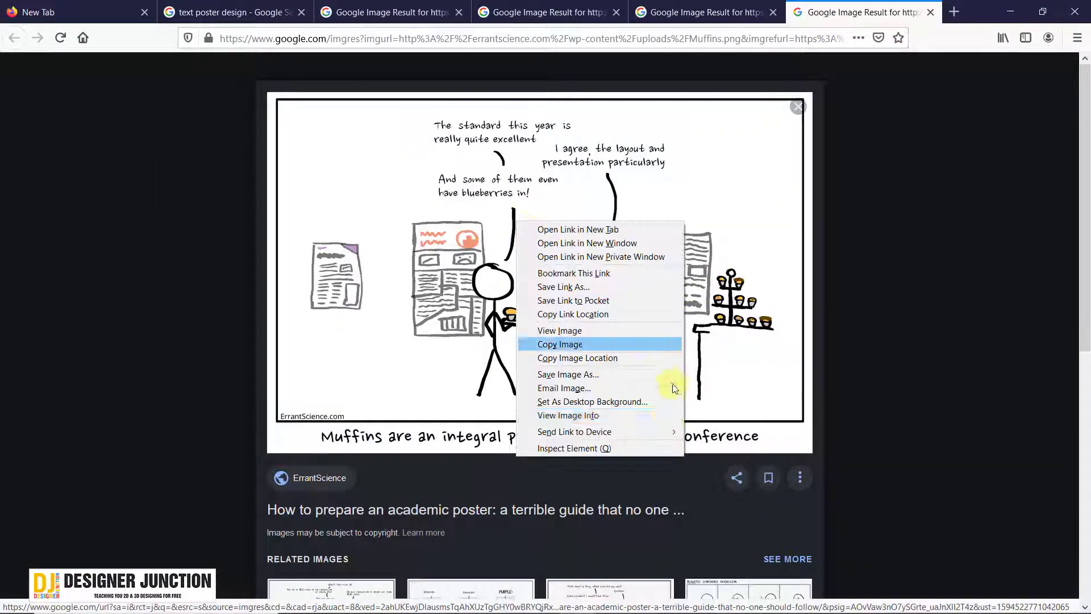
left_click(564, 344)
left_click(612, 607)
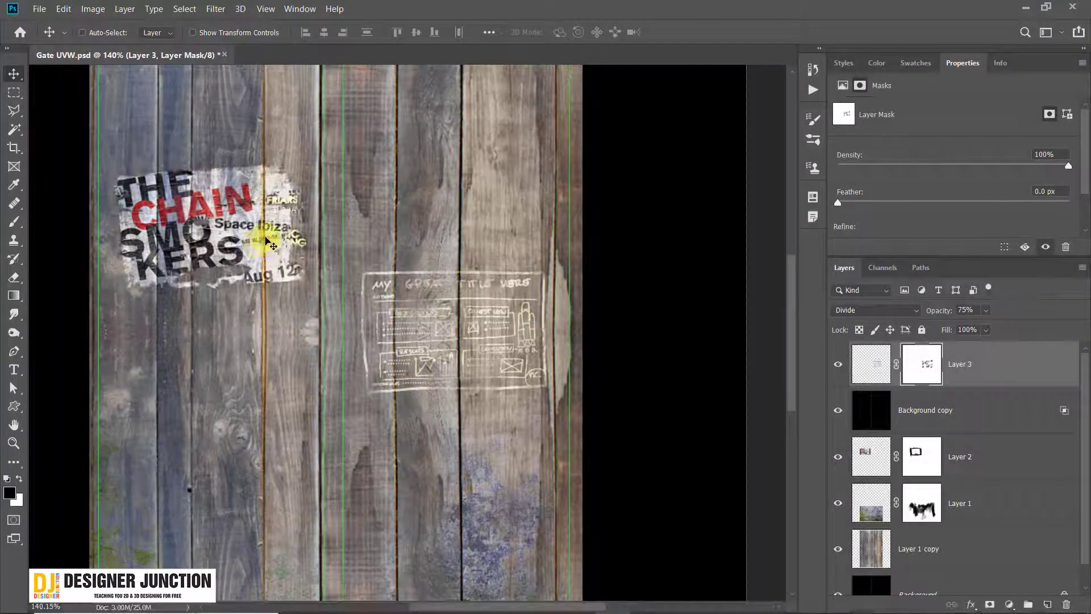
key("ctrl")
key("ctrl+v")
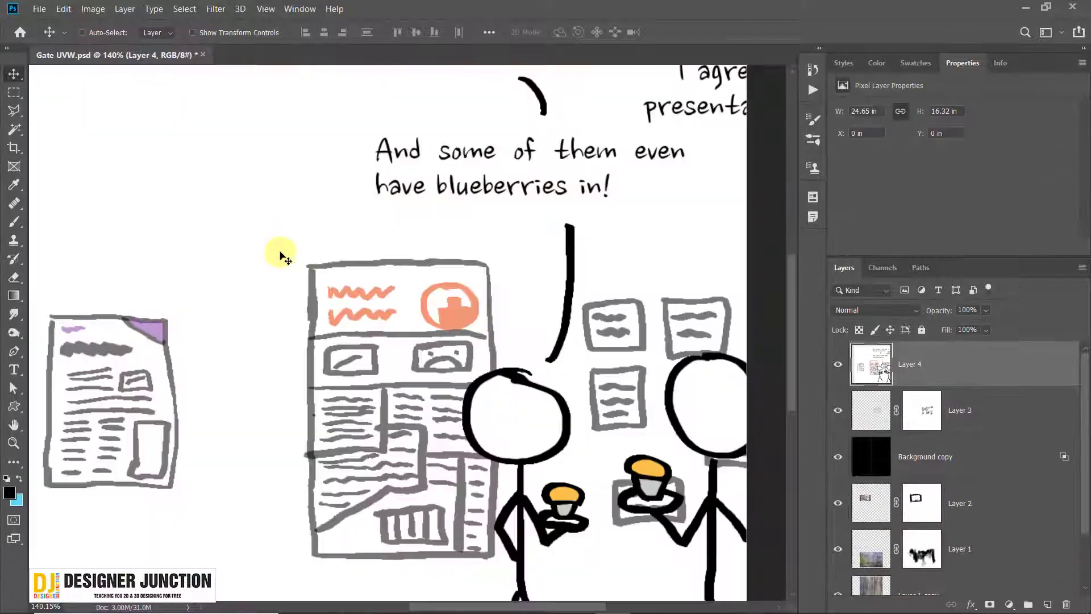
Step: Scale the pasted cartoon to about 35%, commit the transform, and move it over the upper planks
scroll(461, 305, "down", 10, "alt")
scroll(462, 304, "up", 1, "alt")
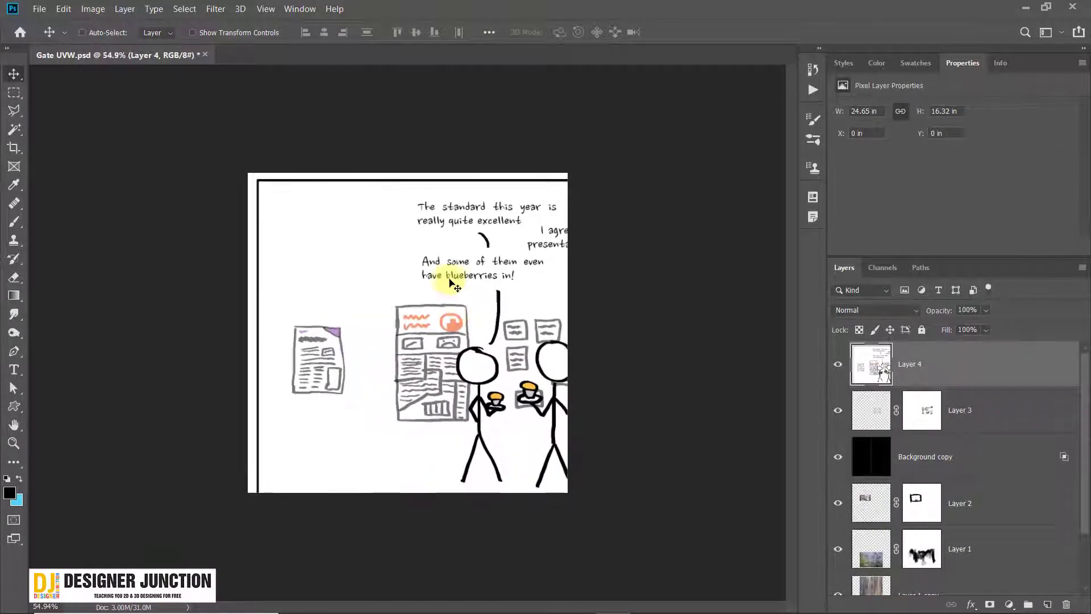
key("ctrl+t")
scroll(466, 287, "down", 3, "alt")
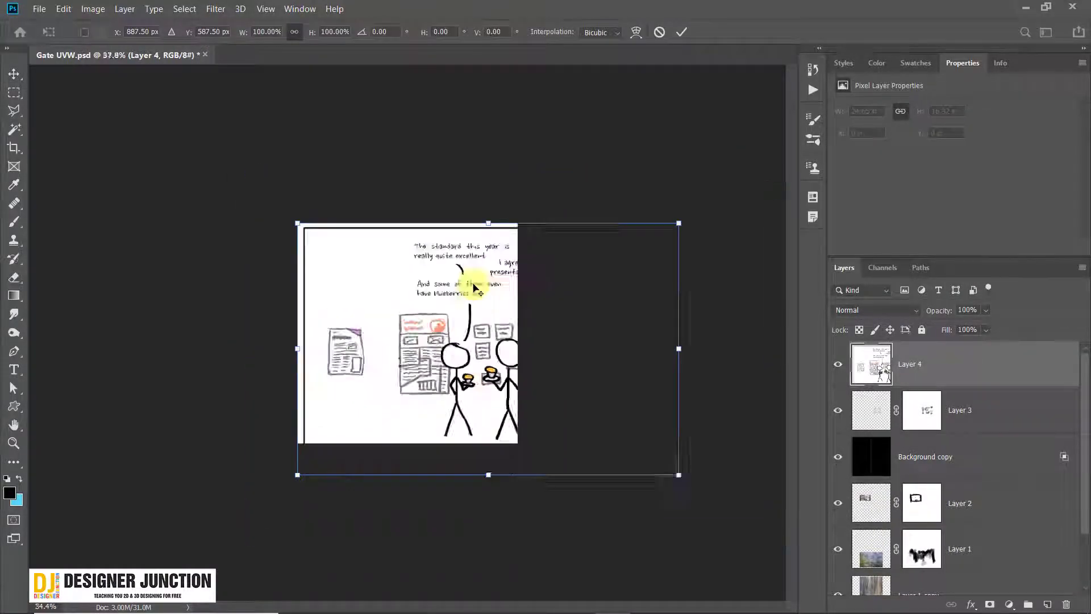
left_click_drag(612, 440, 424, 321)
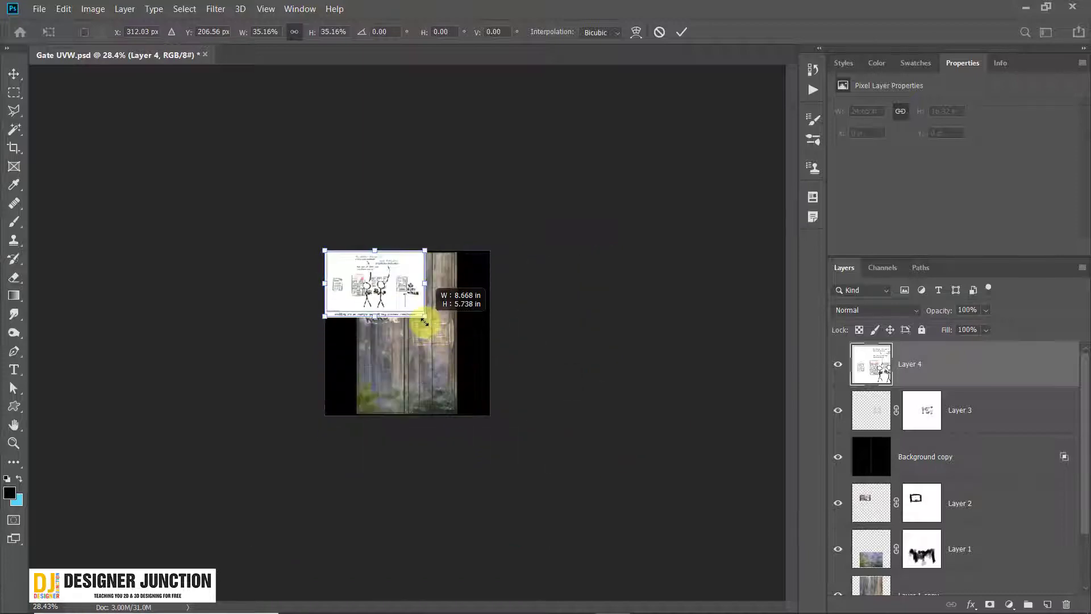
scroll(433, 337, "up", 4, "alt")
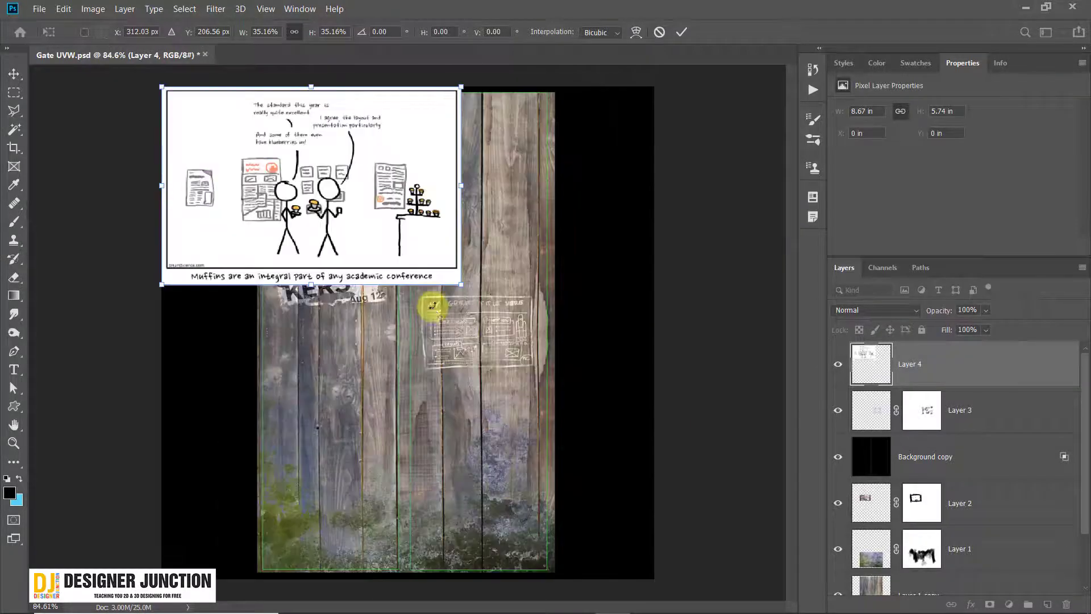
key("Return")
scroll(348, 158, "up", 2, "alt")
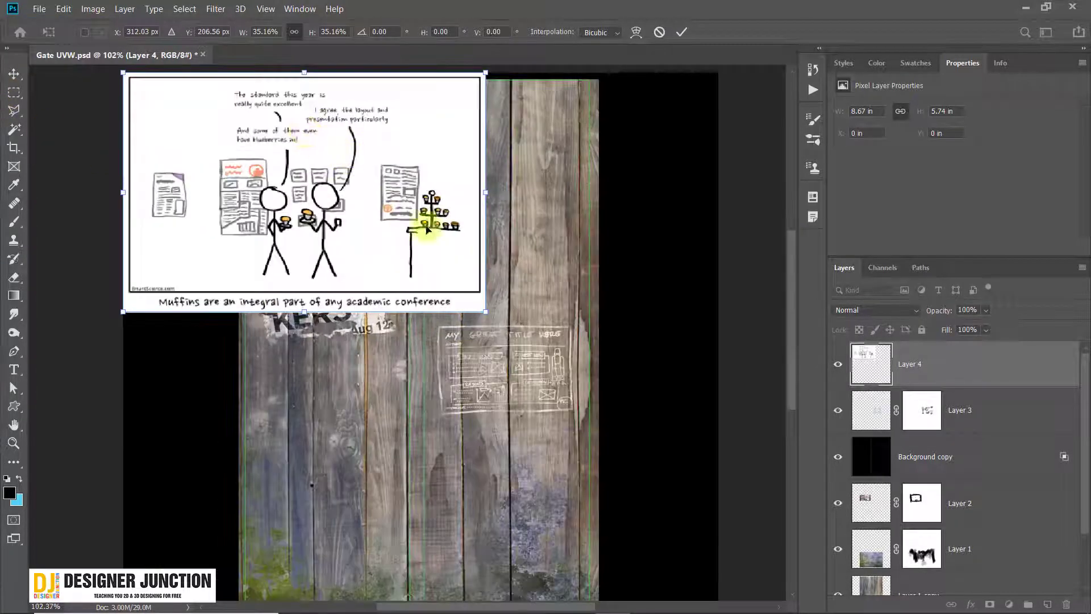
left_click_drag(263, 134, 375, 188)
Step: Scale the cartoon to about 42% and place it on the planks above the poster sketch
key("ctrl+t")
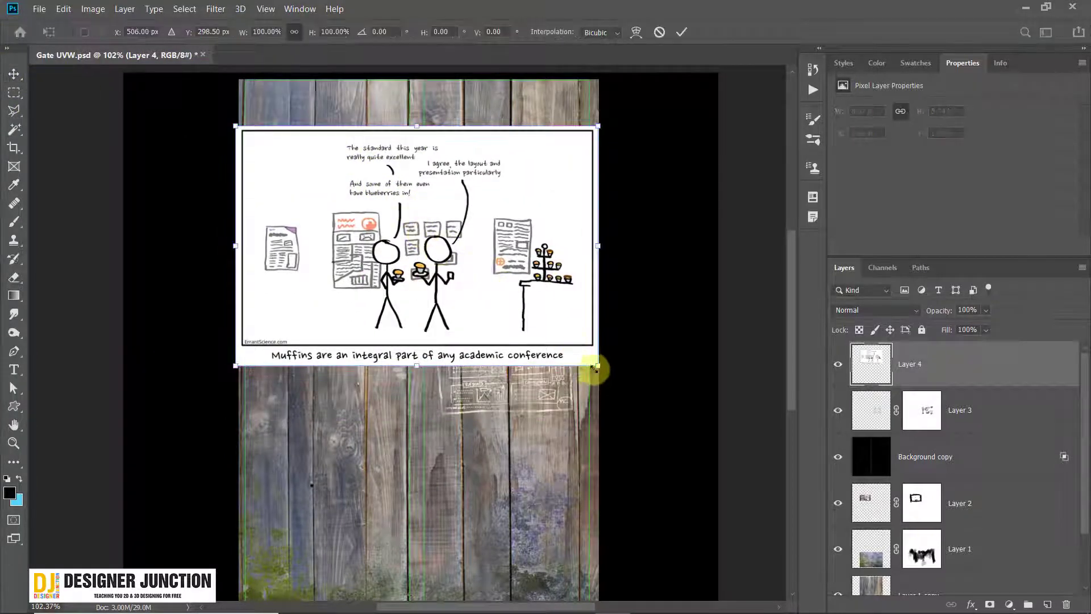
left_click_drag(595, 368, 368, 209)
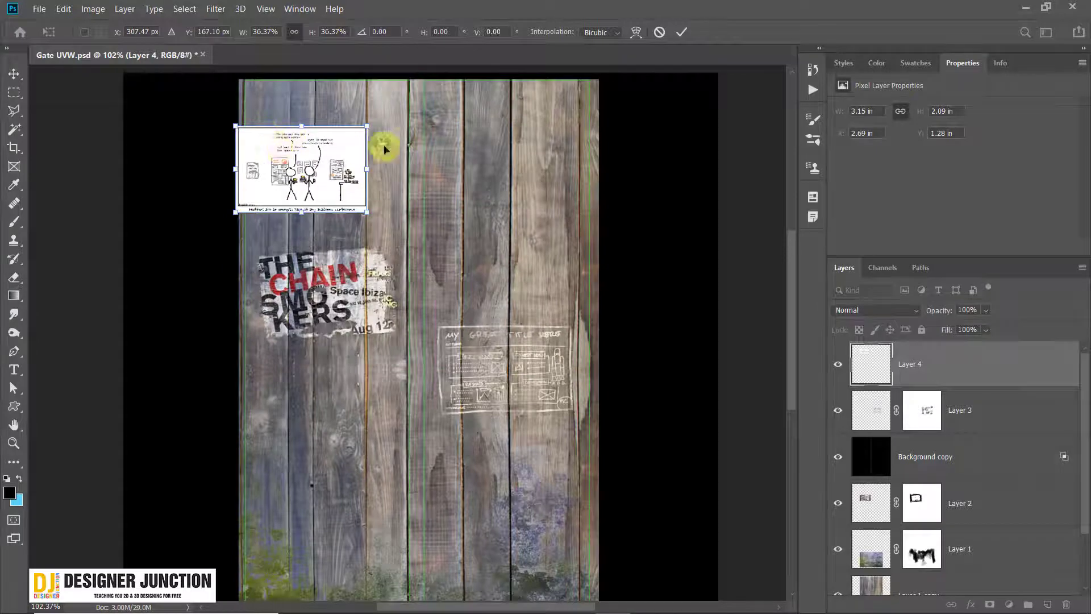
left_click_drag(322, 145, 521, 127, "shift")
scroll(514, 134, "up", 3, "alt")
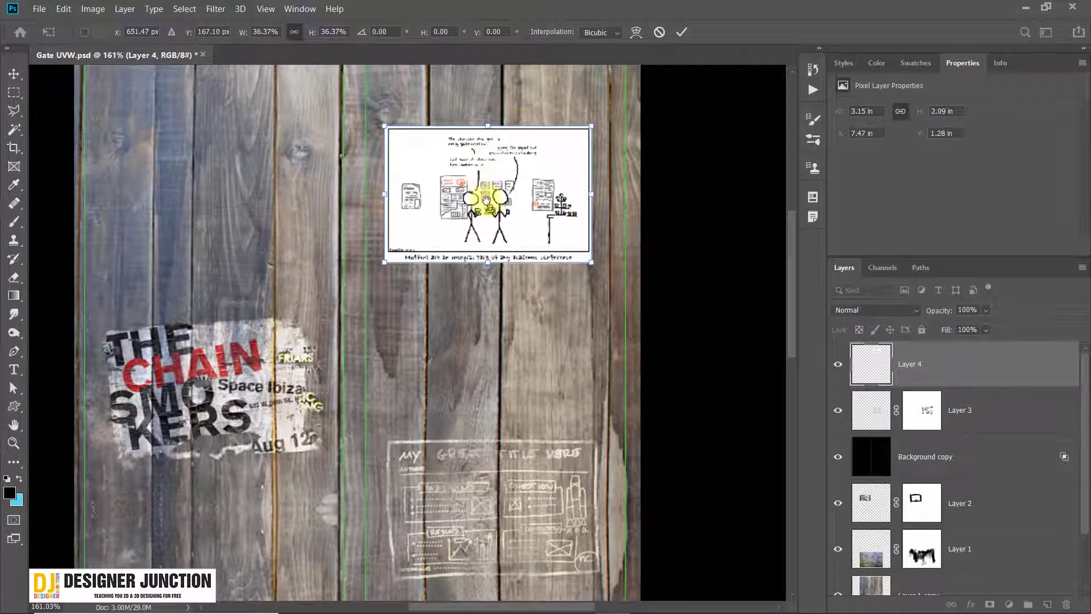
left_click_drag(486, 199, 487, 288)
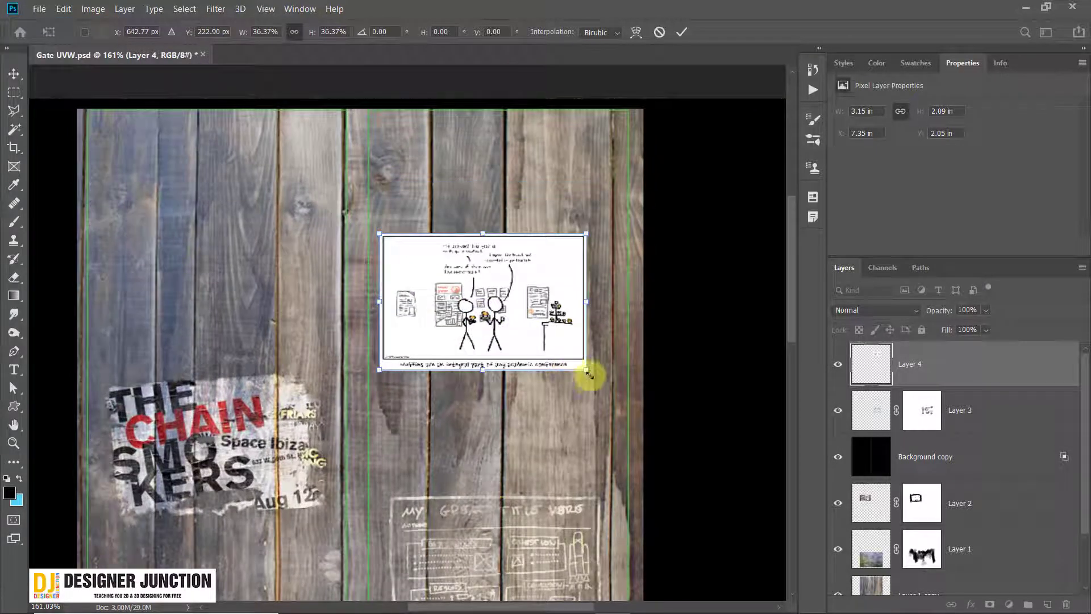
left_click_drag(588, 374, 619, 392)
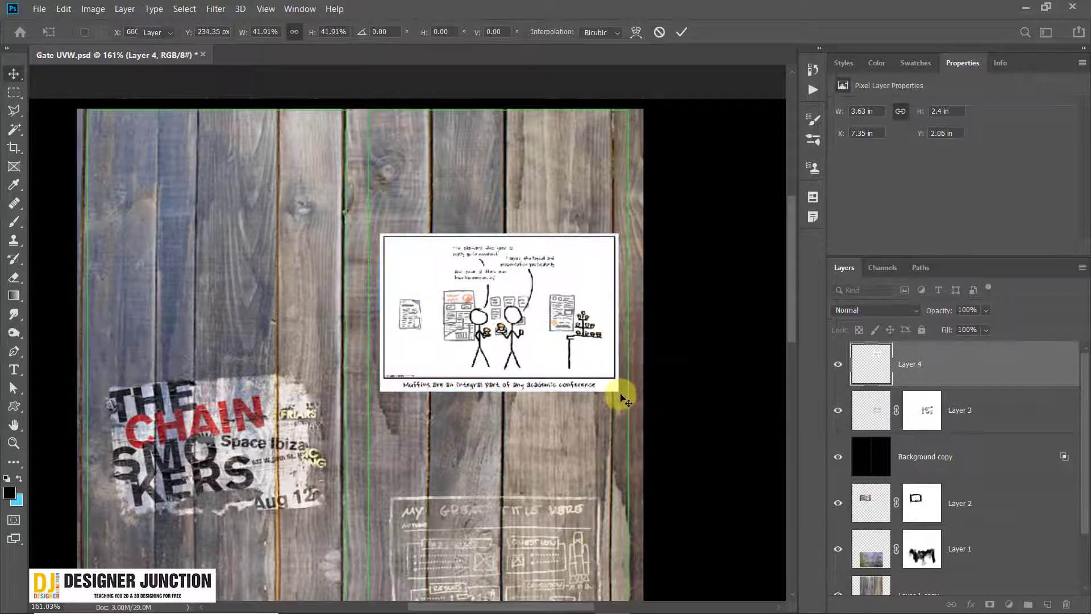
key("Return")
Step: Try the blend modes on the cartoon layer, Layer 4, and set it to Divide
left_click(865, 314)
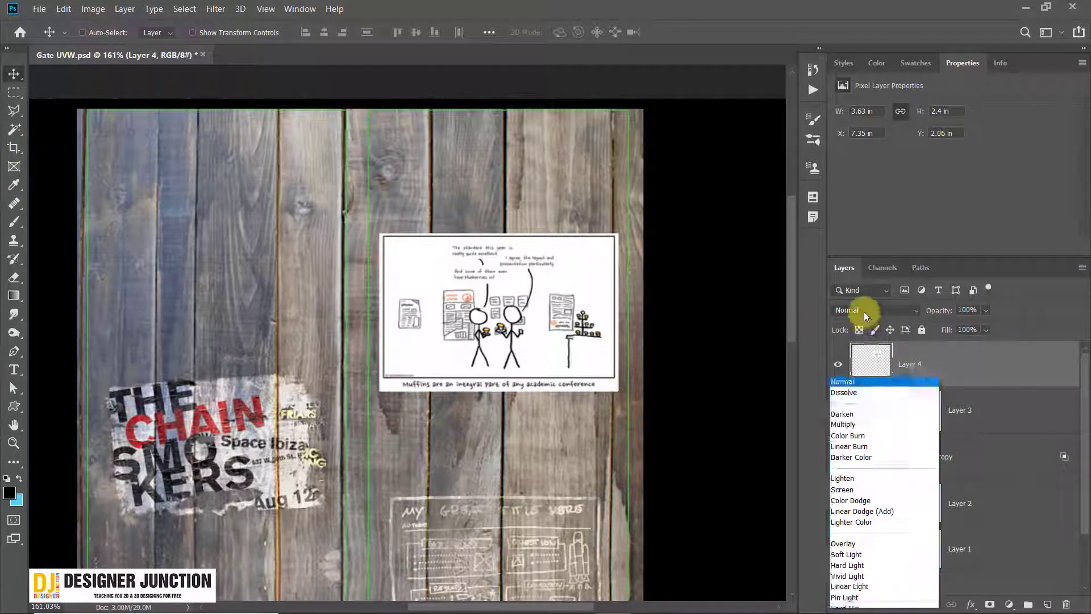
left_click(846, 293)
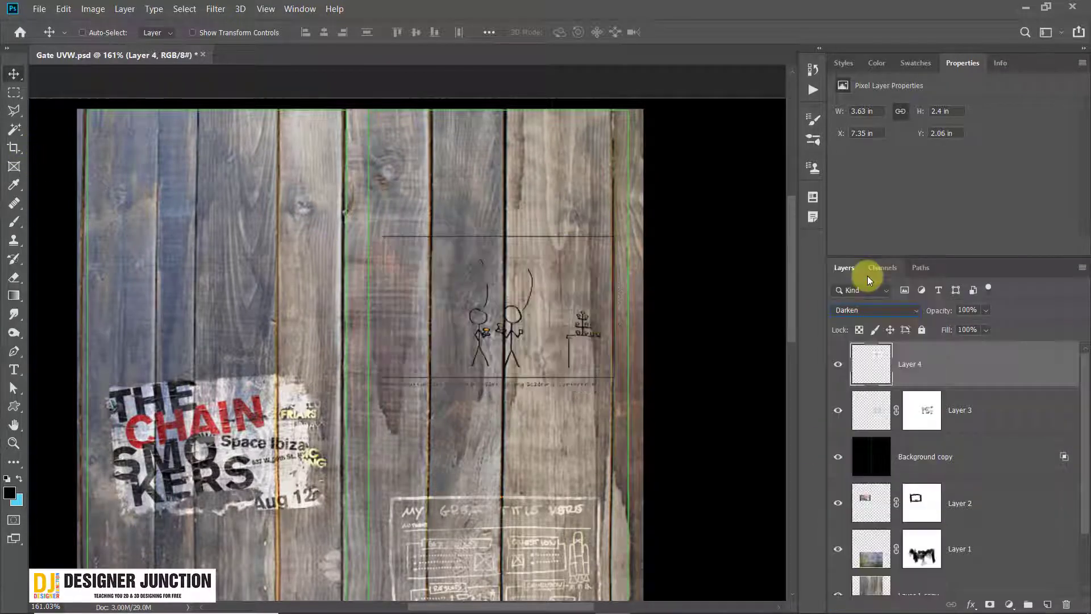
key("shift+alt+m")
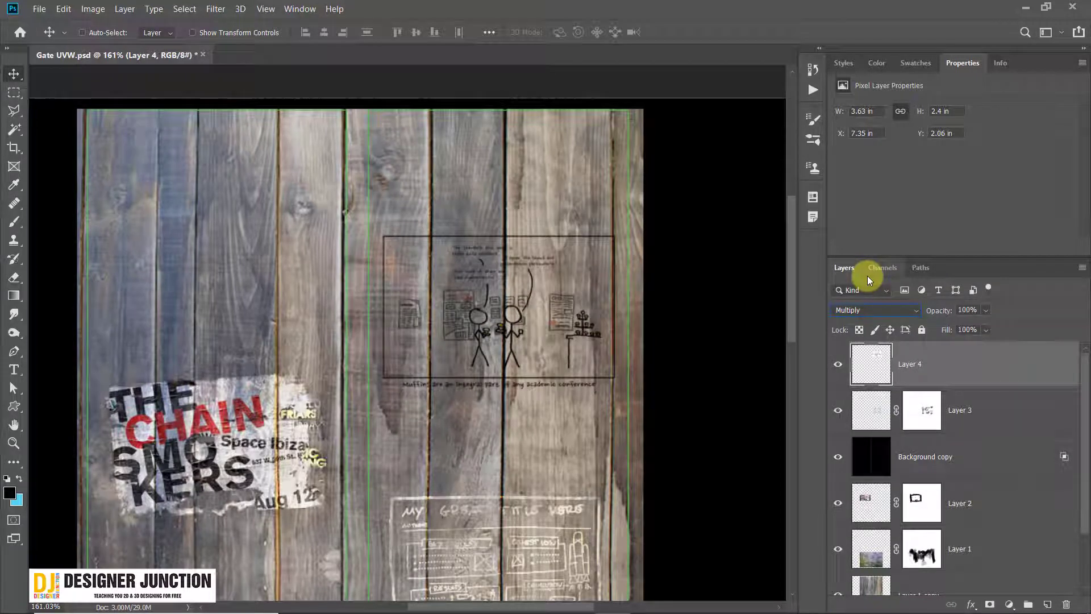
key("shift+plus")
key("shift+plus")
key("shift+plus")
key("shift+plus")
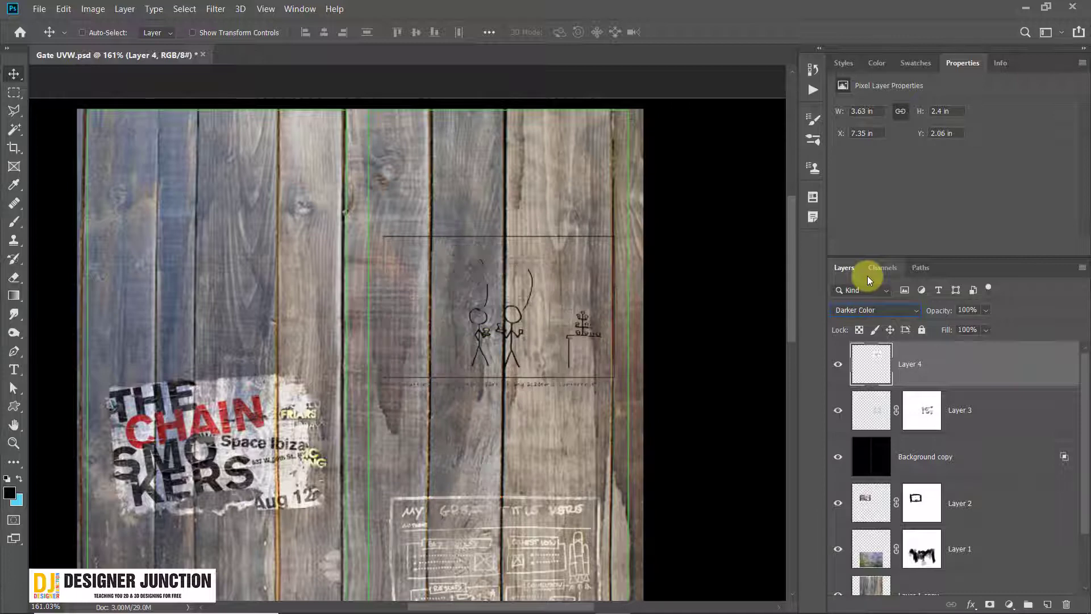
key("shift+plus")
key("shift+plus")
key("shift+plus")
key("shift+plus")
key("shift+plus")
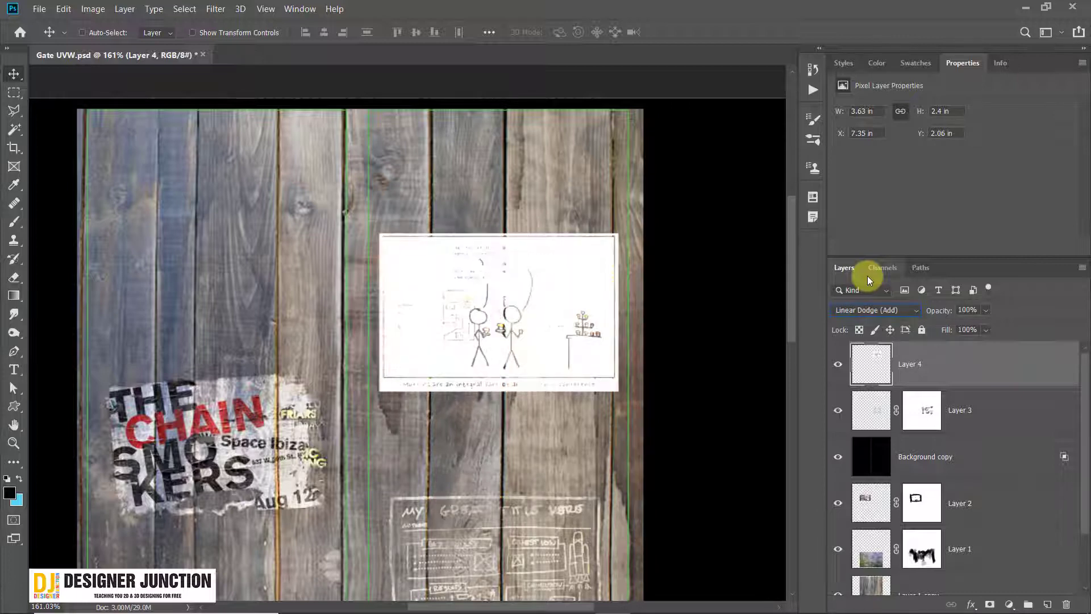
key("shift+plus")
key("shift+plus")
key("shift+plus")
key("shift+plus")
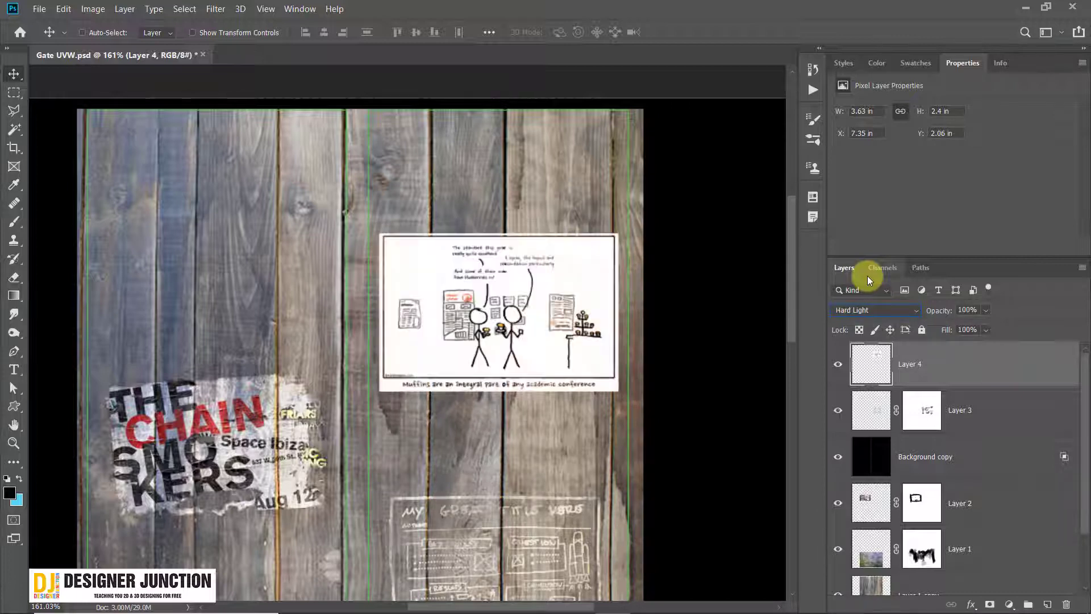
key("shift+plus")
key("shift+plus")
key("shift+plus")
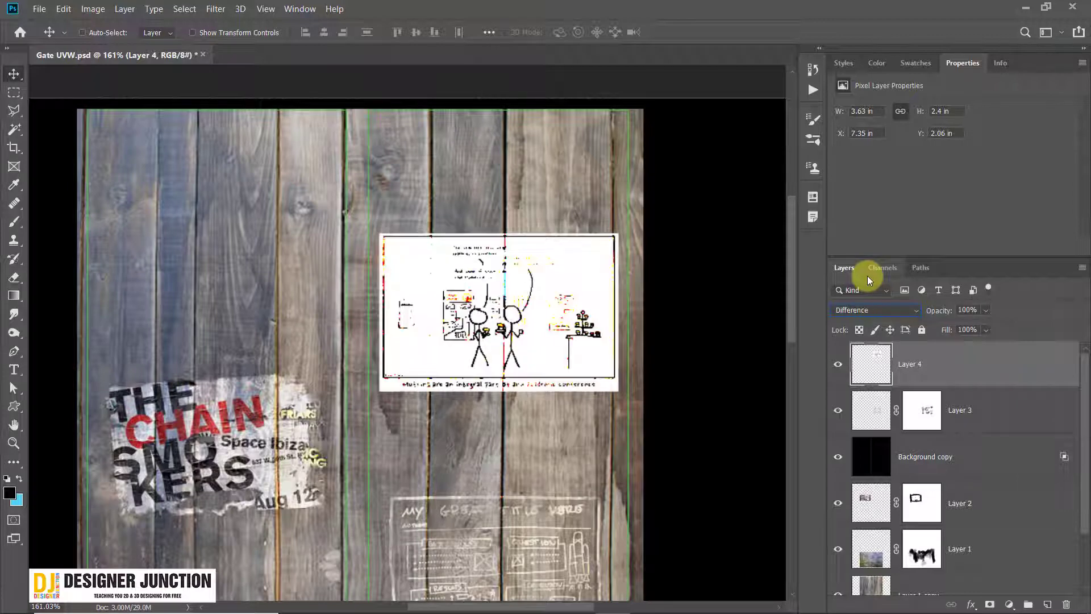
key("shift+plus")
key("shift+plus")
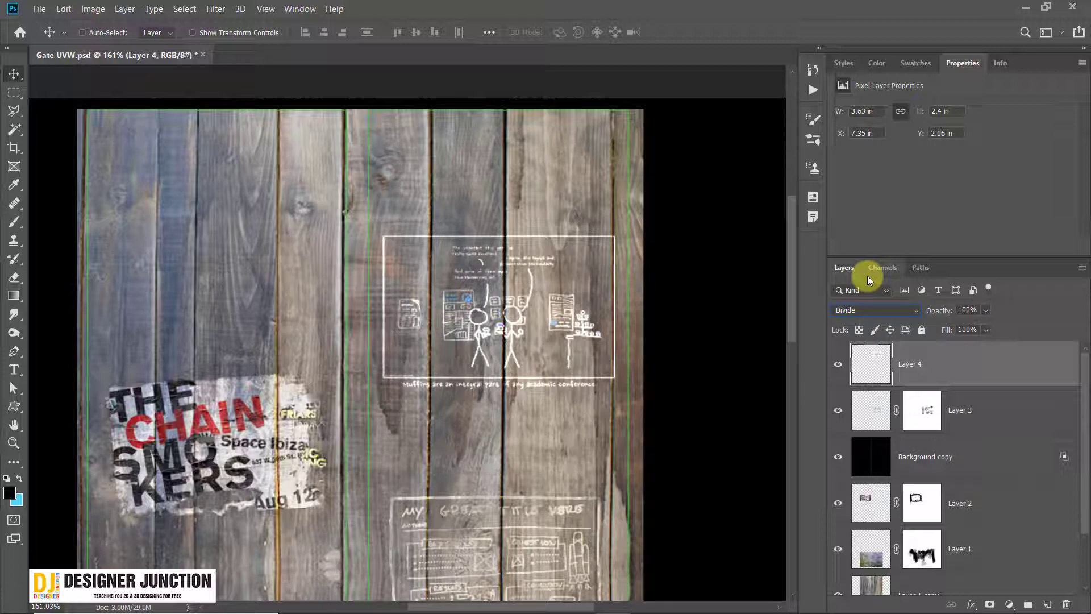
key("shift+plus")
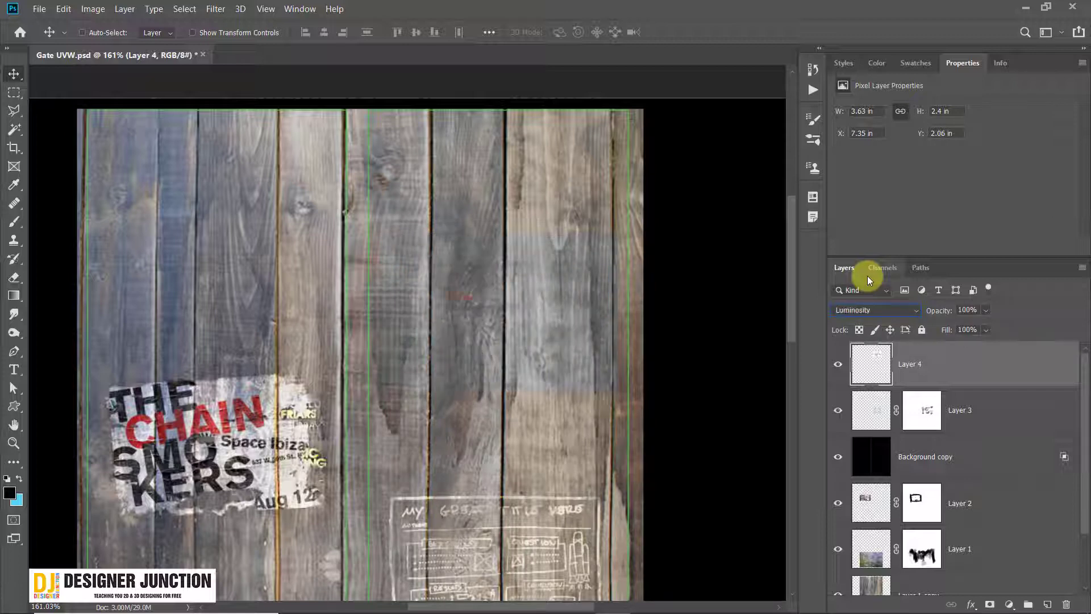
key("shift+minus")
key("shift+minus")
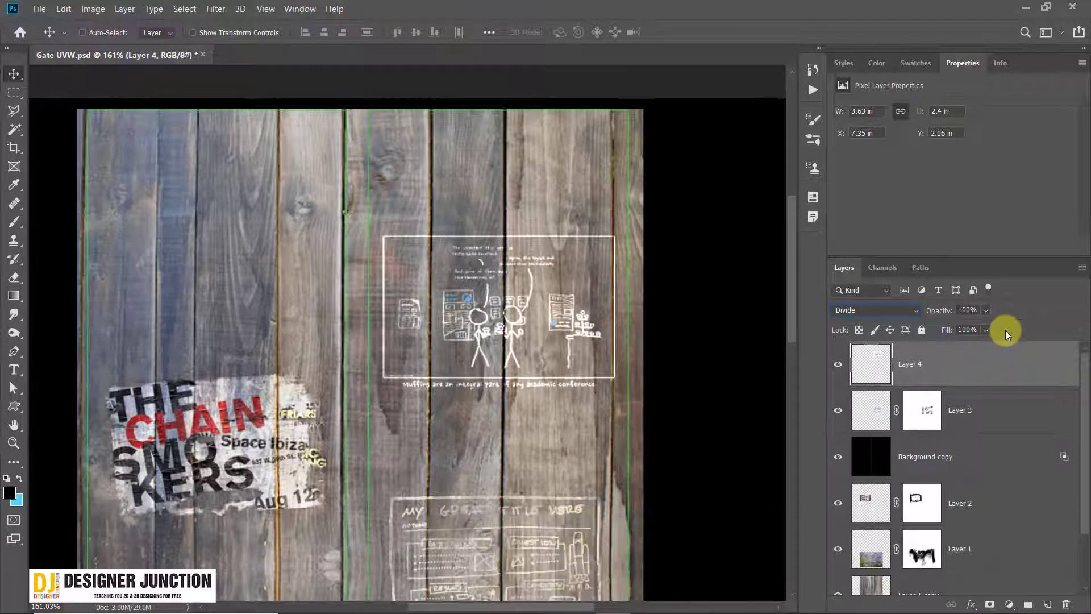
Step: Lower the opacity of the cartoon layer, Layer 4, to 60%
left_click(967, 310)
type("60")
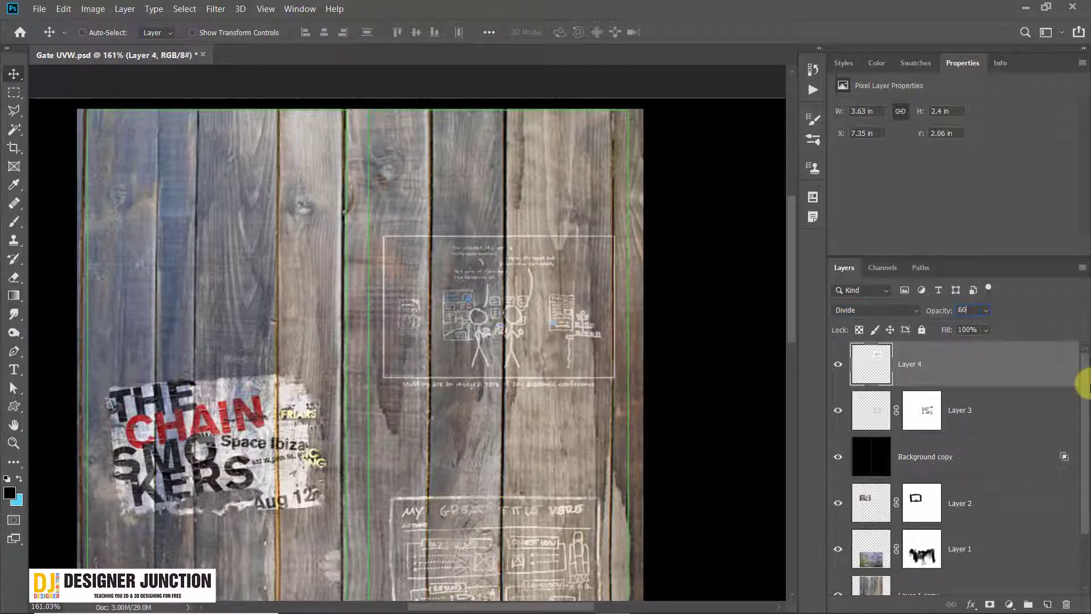
Step: Add a layer mask to Layer 4 and brush black over parts of the cartoon's frame, drawing and caption to wear them away
key("Return")
left_click(992, 604)
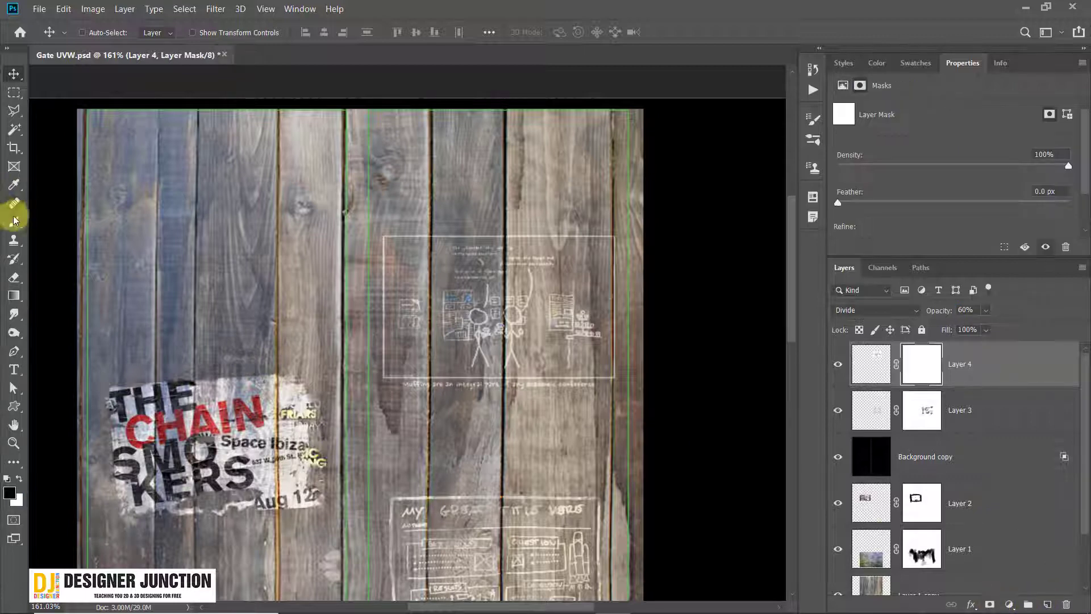
left_click(14, 221)
mouse_move(421, 236)
left_mouse_down()
mouse_move(377, 244)
mouse_move(433, 212)
mouse_move(412, 227)
left_mouse_up()
mouse_move(646, 156)
left_mouse_down()
mouse_move(606, 286)
mouse_move(641, 394)
mouse_move(629, 298)
mouse_move(626, 335)
mouse_move(646, 373)
mouse_move(624, 212)
mouse_move(643, 268)
left_mouse_up()
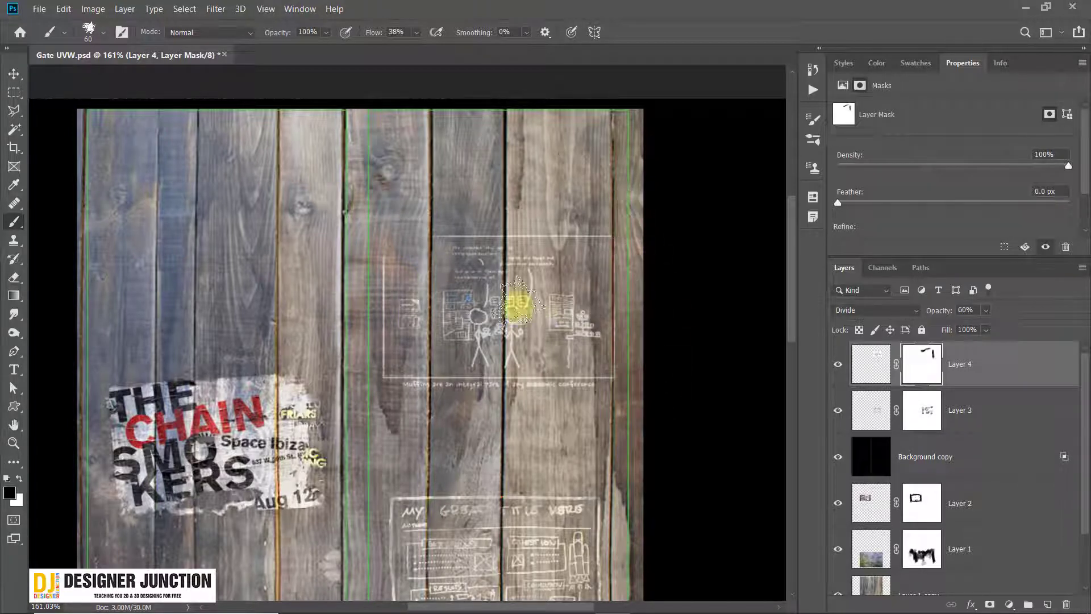
left_click_drag(515, 305, 520, 333)
mouse_move(459, 282)
left_mouse_down()
mouse_move(447, 294)
mouse_move(458, 300)
left_mouse_up()
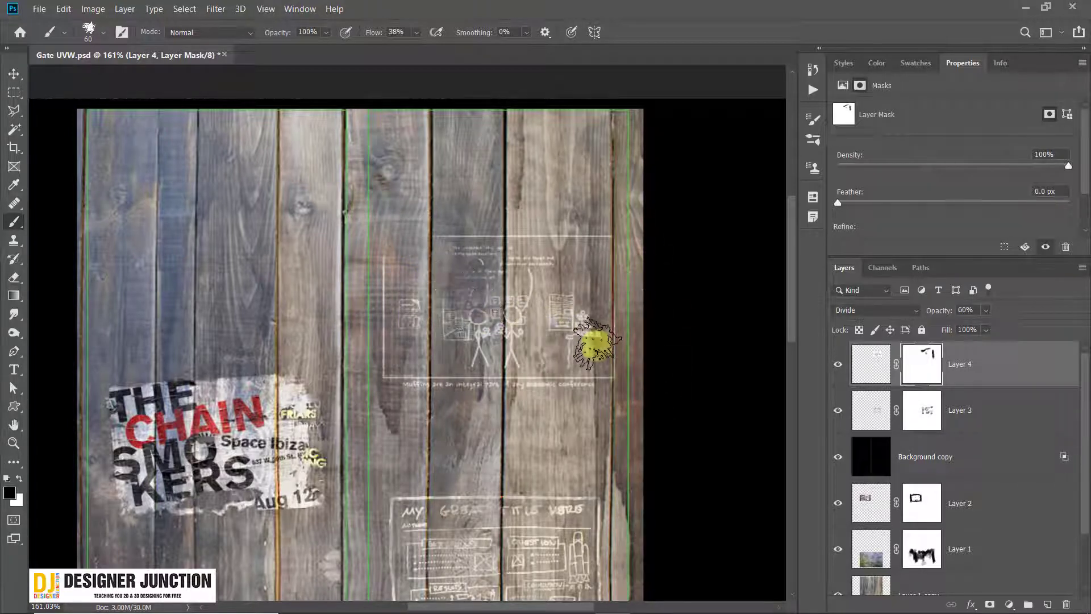
mouse_move(595, 344)
left_mouse_down()
mouse_move(524, 402)
mouse_move(519, 384)
left_mouse_up()
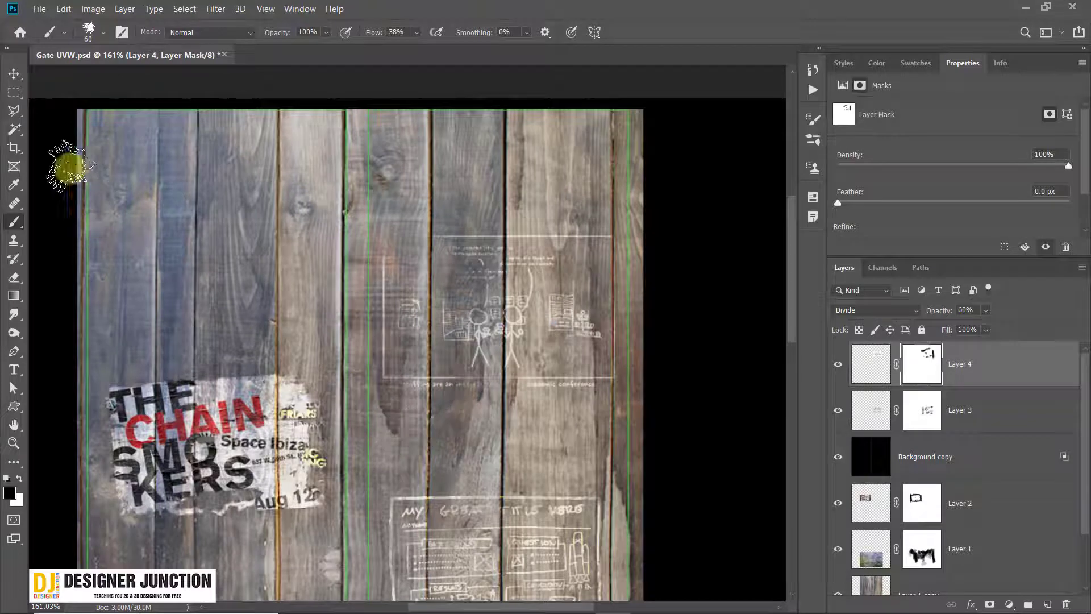
Step: Move the masked cartoon onto the lower planks beneath the Chainsmokers poster
left_click(14, 73)
key("ctrl+0")
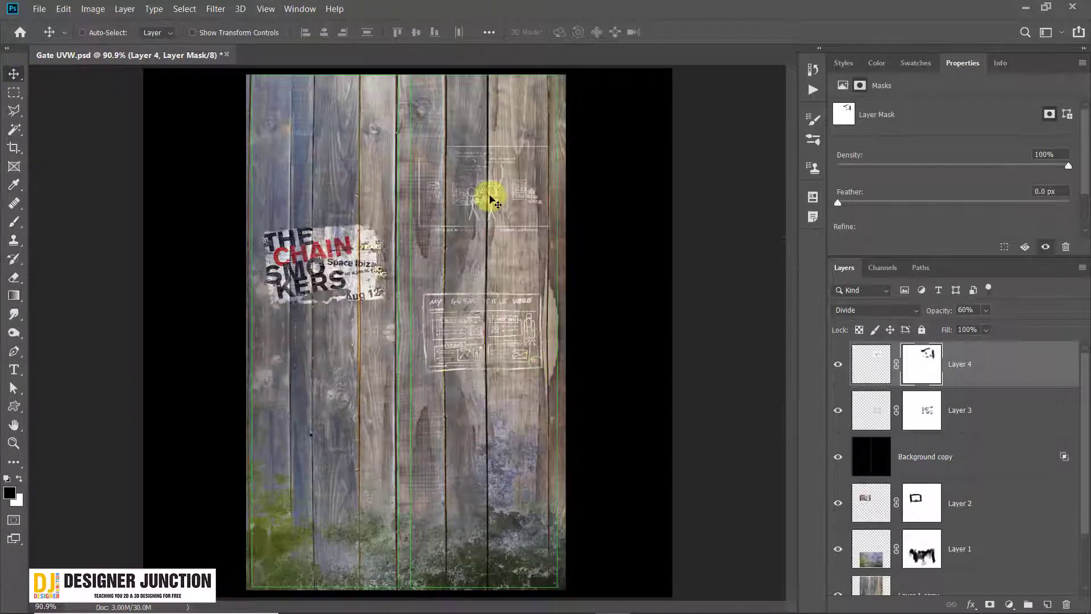
mouse_move(495, 198)
left_mouse_down()
mouse_move(330, 168)
mouse_move(334, 418)
mouse_move(323, 404)
left_mouse_up()
scroll(324, 404, "up", 3, "alt")
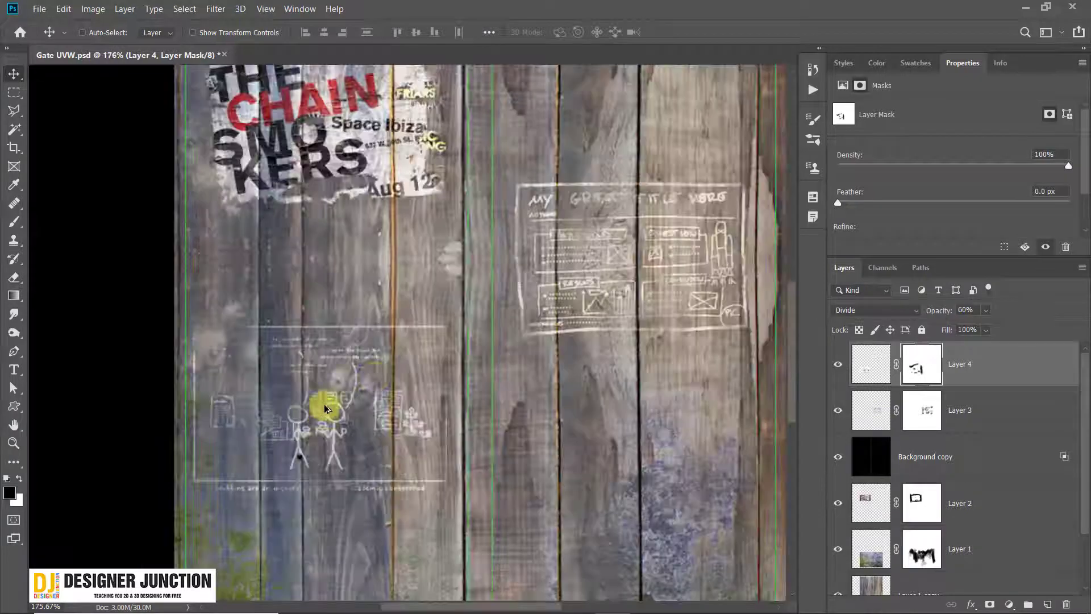
scroll(401, 267, "down", 2, "alt")
scroll(500, 230, "up", 3)
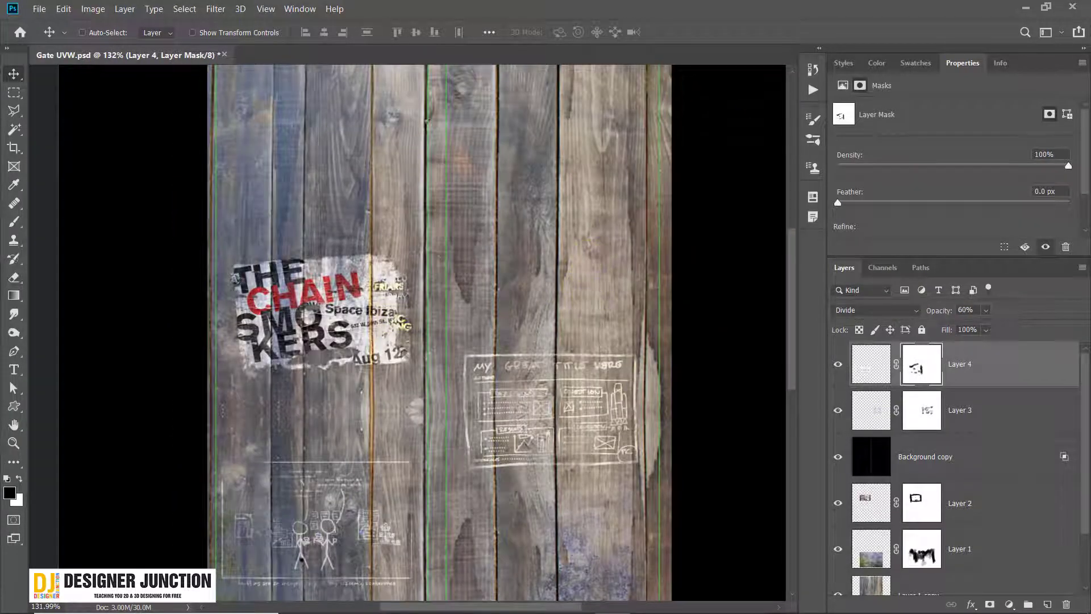
Step: Switch to Firefox and look through the open poster images and the images related to the yellow saxophone poster
left_click(1021, 9)
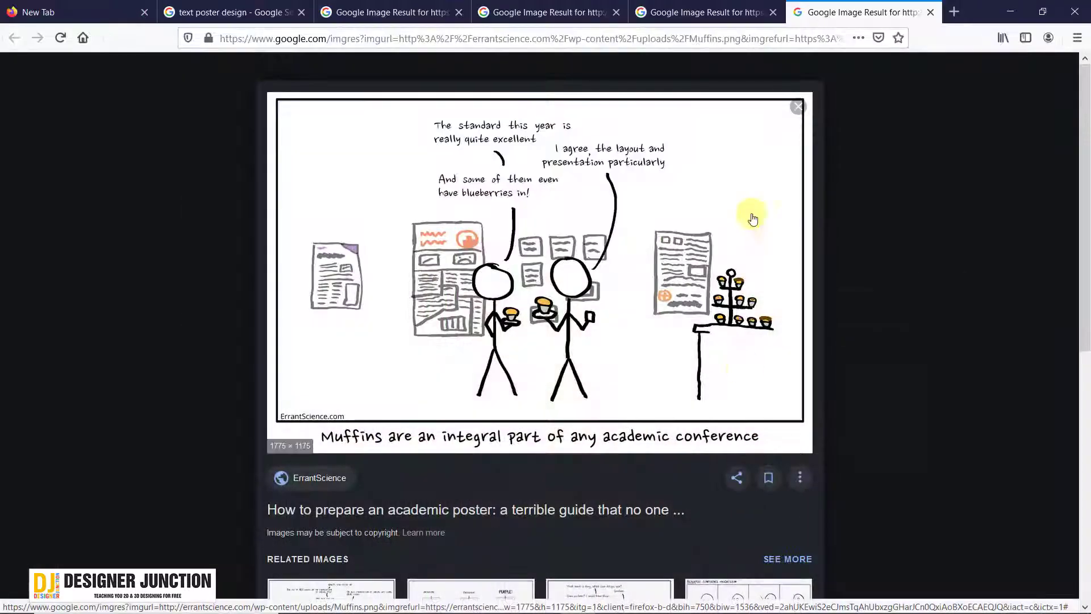
left_click(694, 10)
left_click(479, 7)
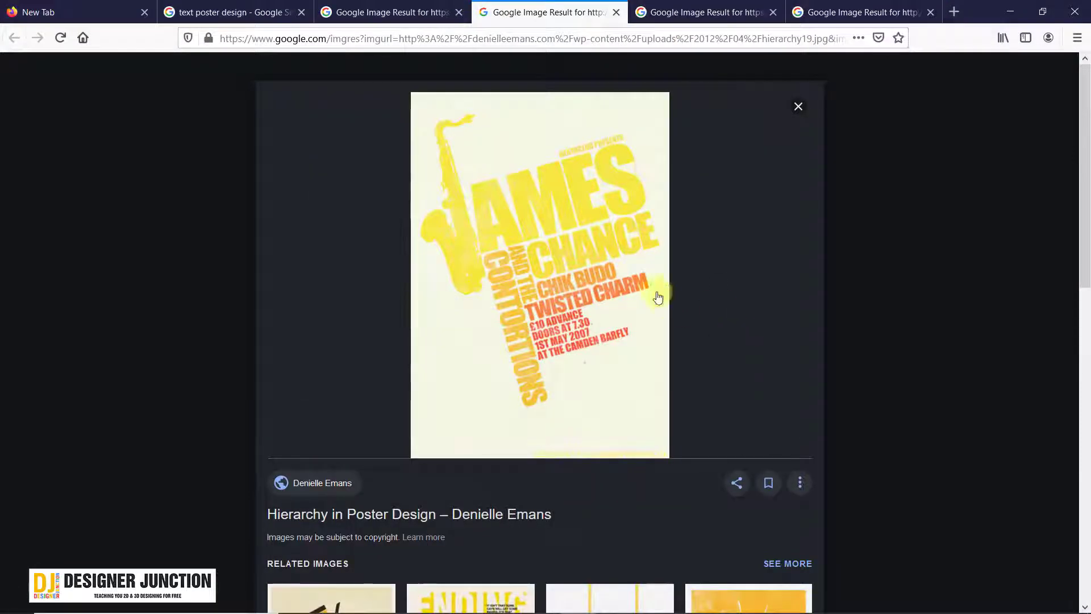
left_click(370, 10)
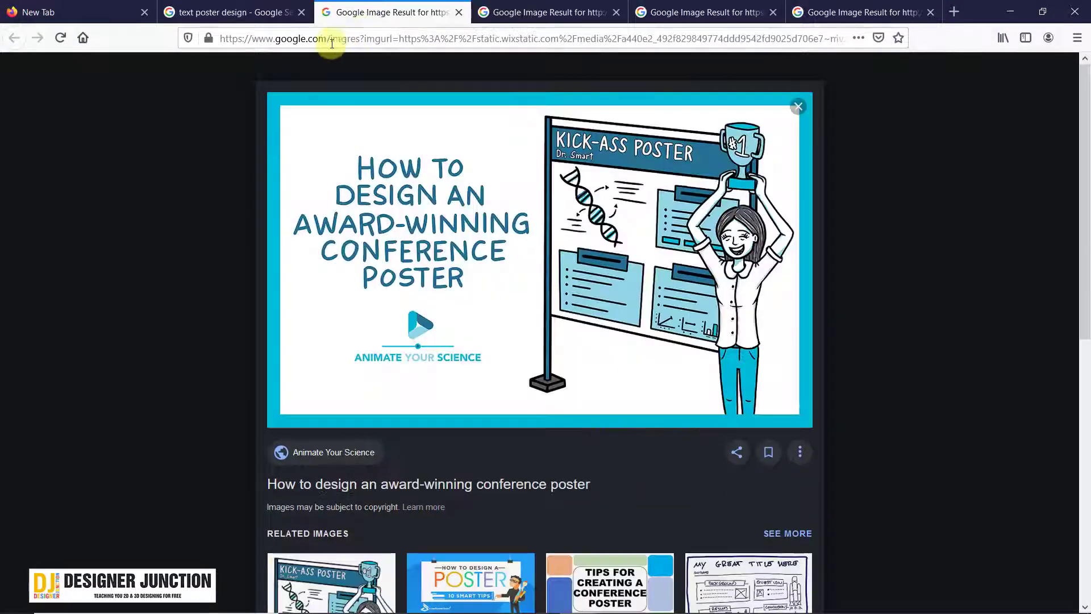
left_click(236, 4)
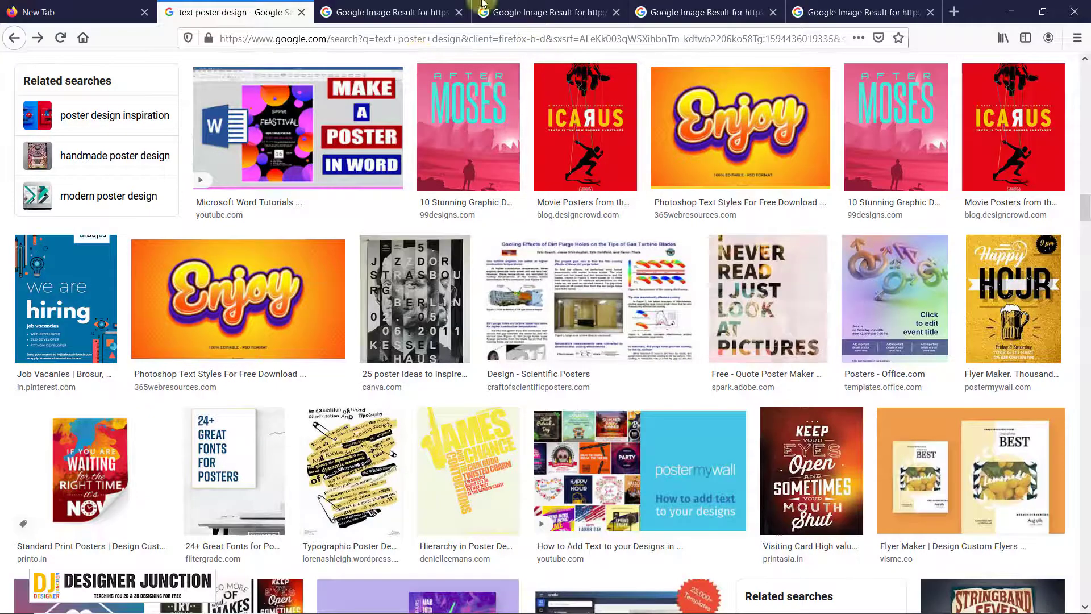
left_click(392, 11)
left_click(522, 10)
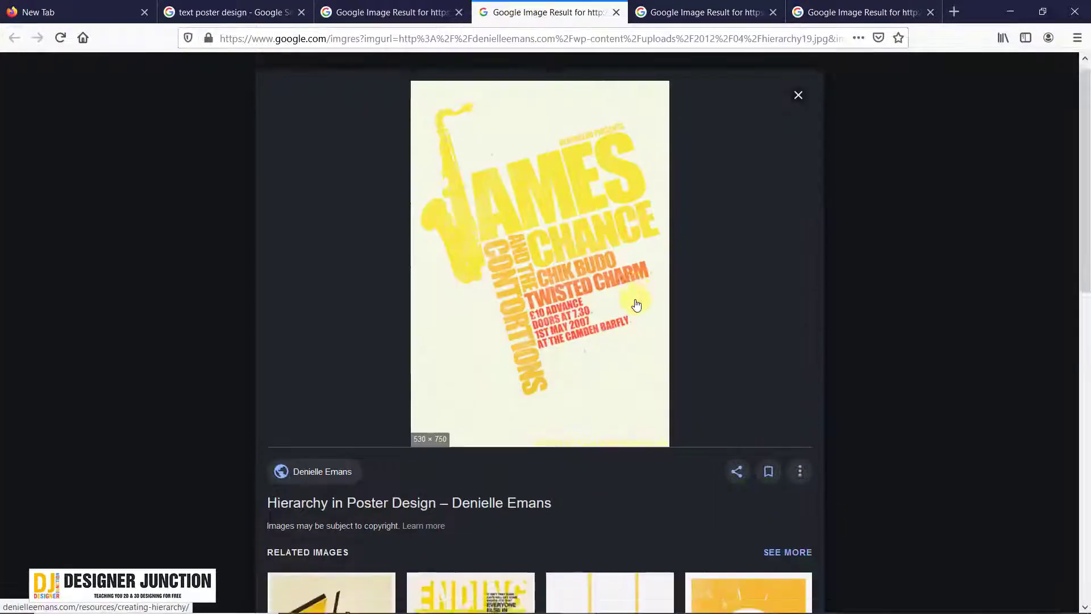
scroll(1033, 383, "down", 8)
scroll(960, 315, "down", 5)
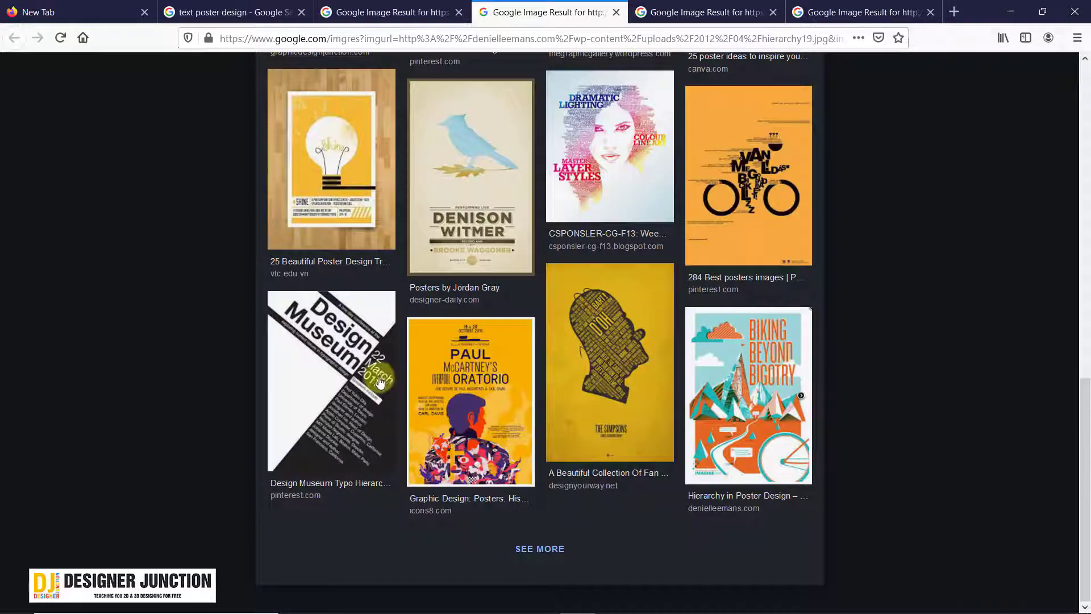
scroll(923, 357, "up", 5)
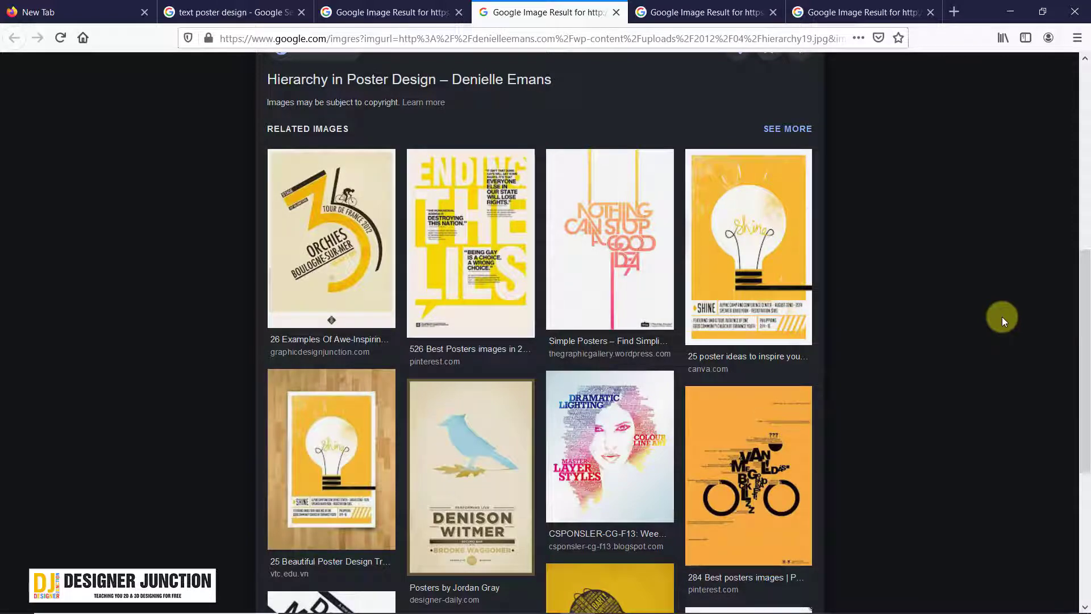
scroll(1001, 317, "down", 5)
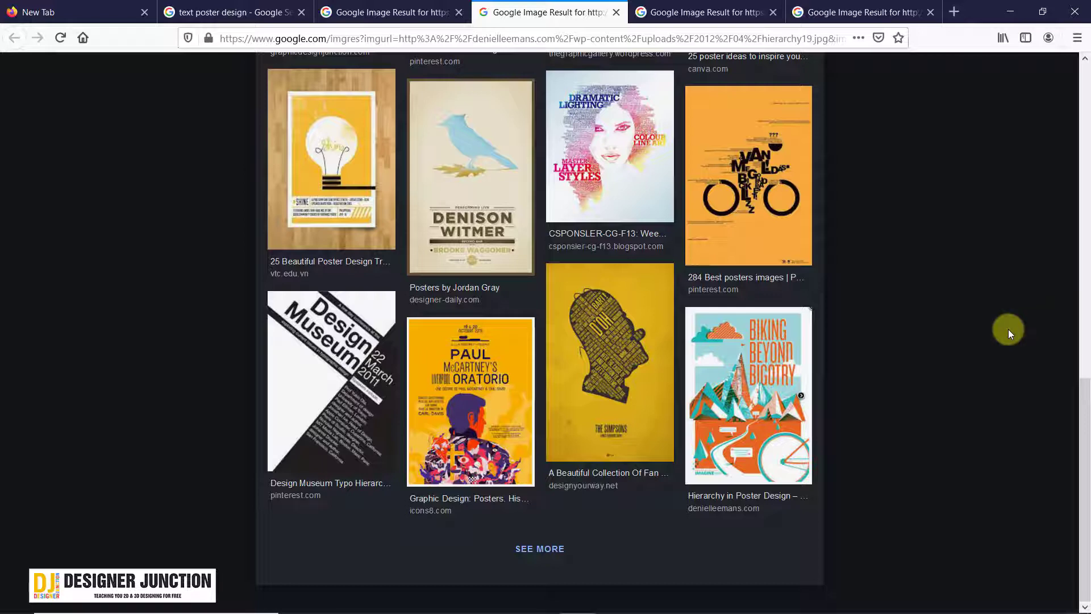
scroll(1008, 329, "up", 6)
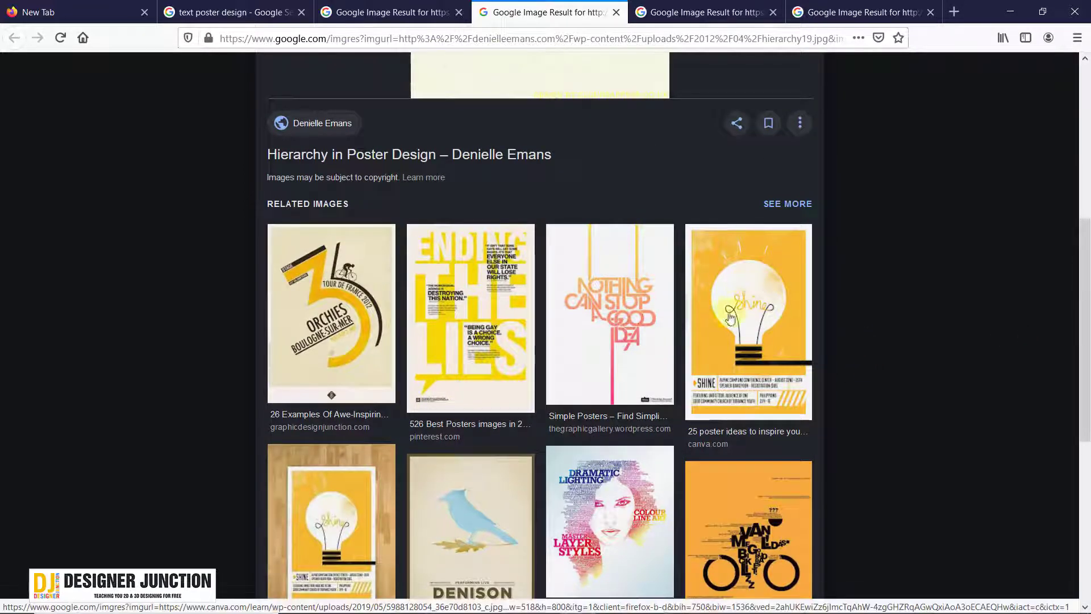
scroll(749, 369, "down", 6)
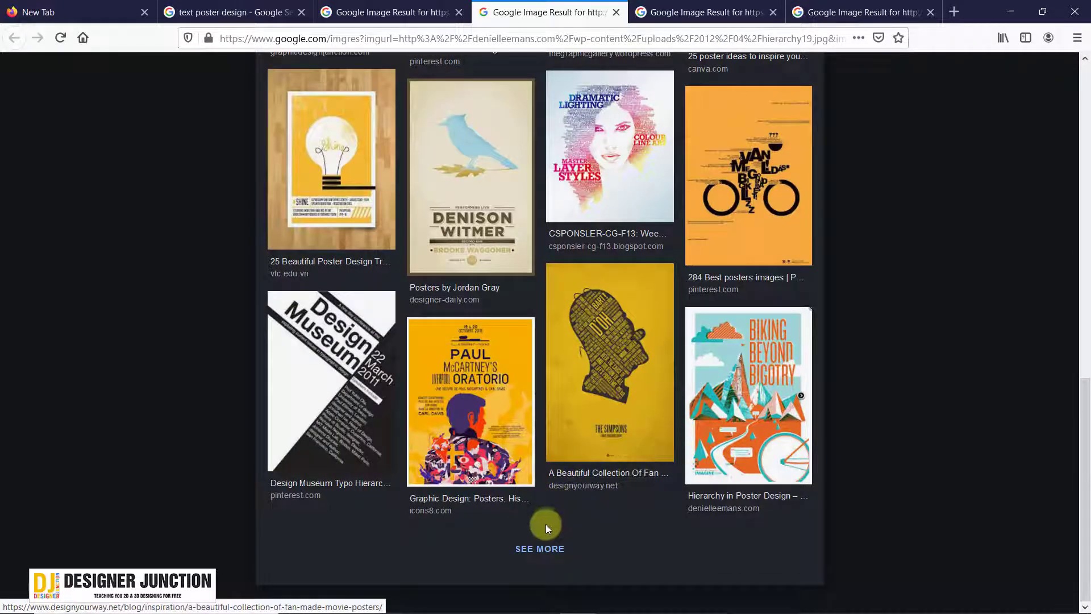
scroll(915, 321, "up", 4)
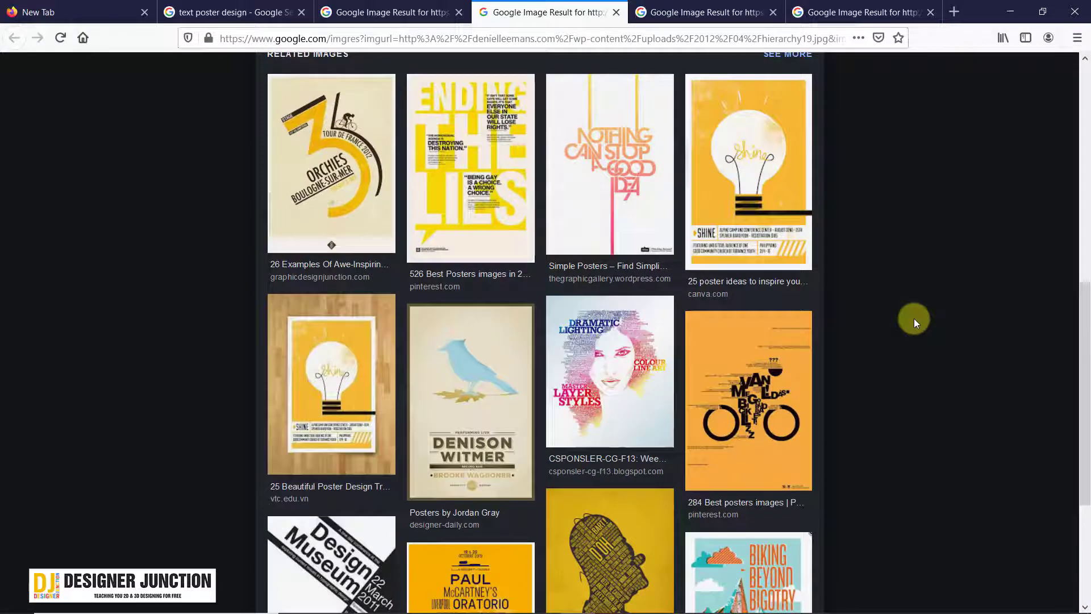
scroll(914, 319, "up", 9)
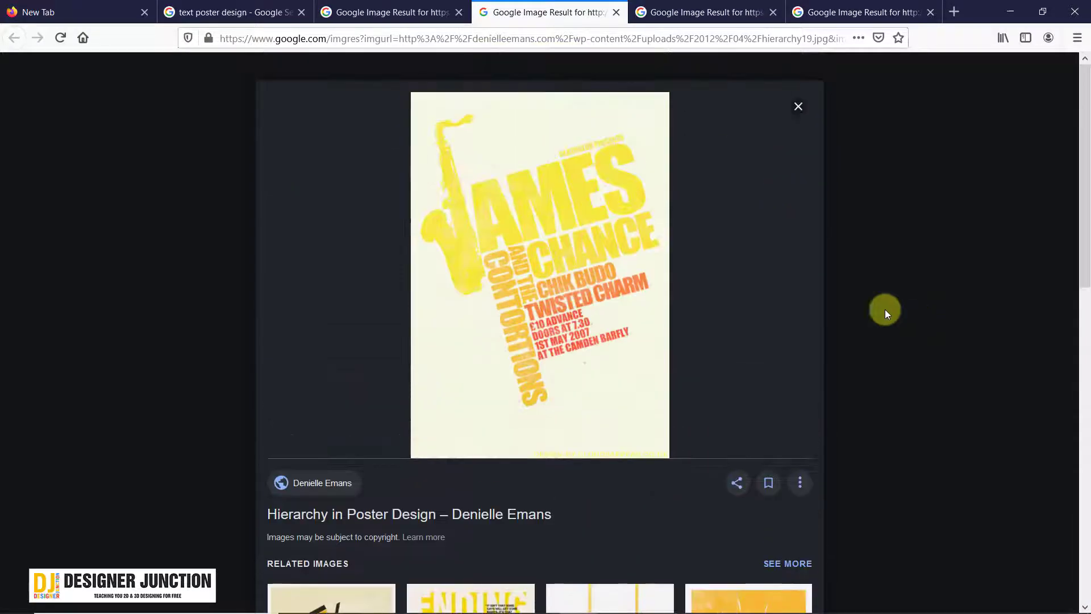
Step: Copy the yellow saxophone poster image and paste it into the gate texture in Photoshop
right_click(490, 205)
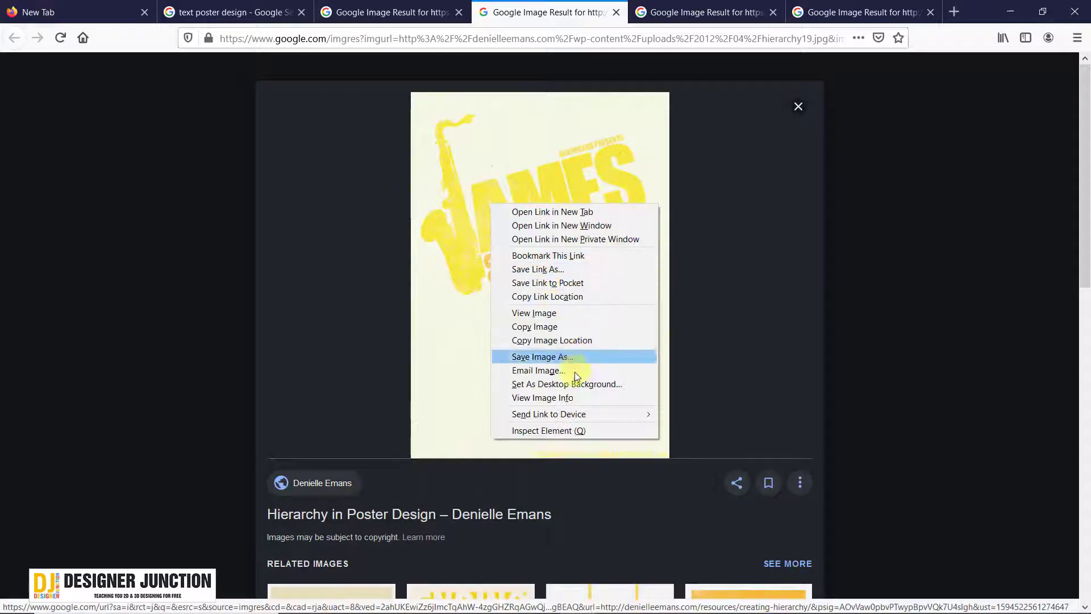
left_click(562, 326)
mouse_move(887, 608)
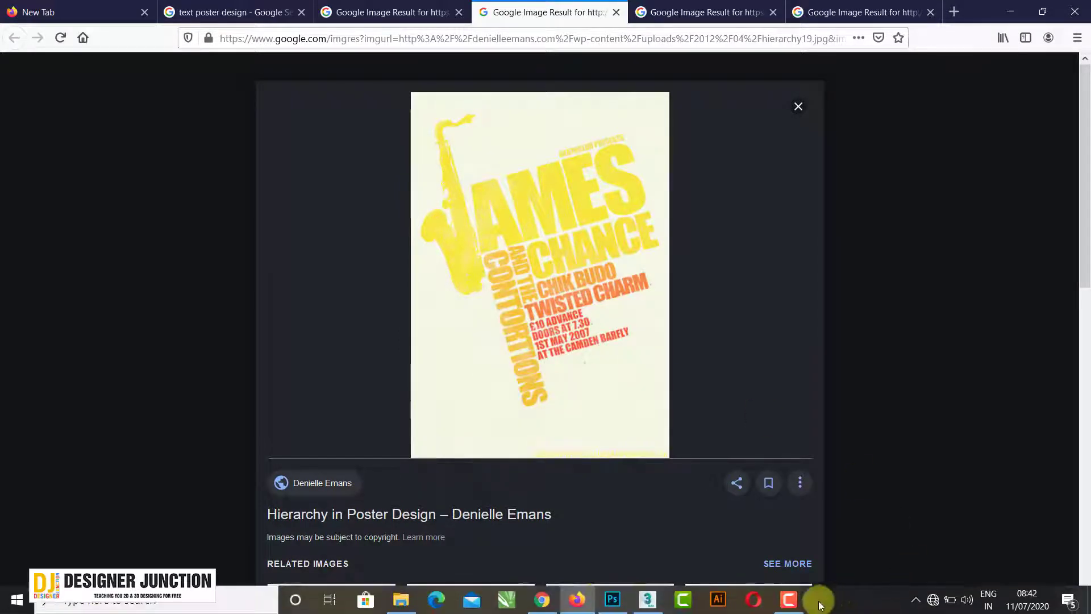
left_click(614, 603)
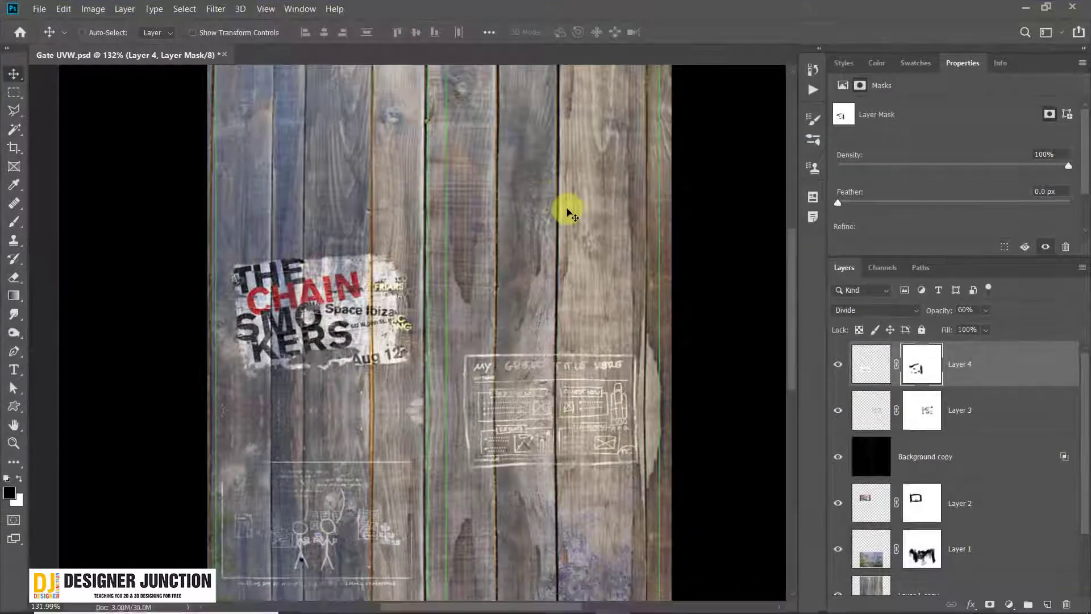
key("ctrl+v")
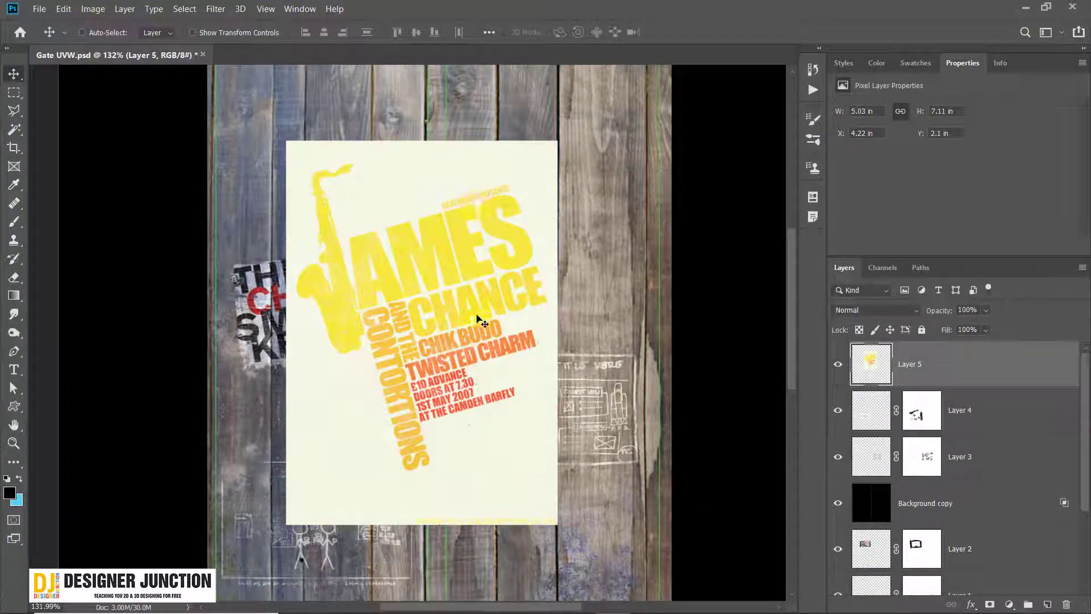
Step: Scale the pasted saxophone poster to about 3.49 by 4.92 in and place it on the upper planks above the poster sketch
key("ctrl+t")
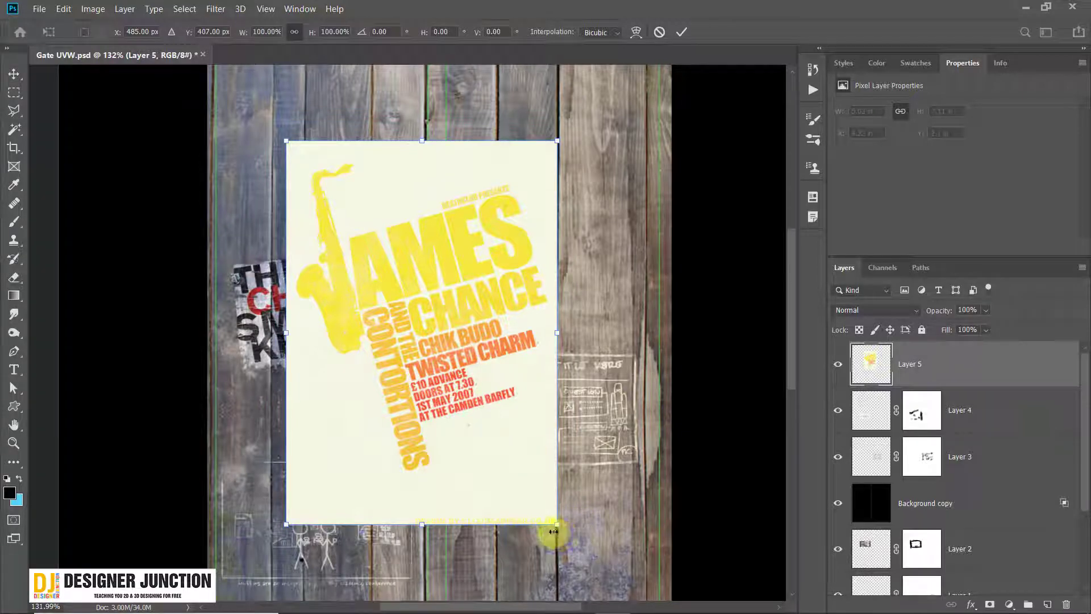
left_click_drag(556, 525, 444, 365)
left_click_drag(390, 224, 588, 172)
scroll(584, 133, "up", 3, "alt")
scroll(562, 226, "down", 3, "alt")
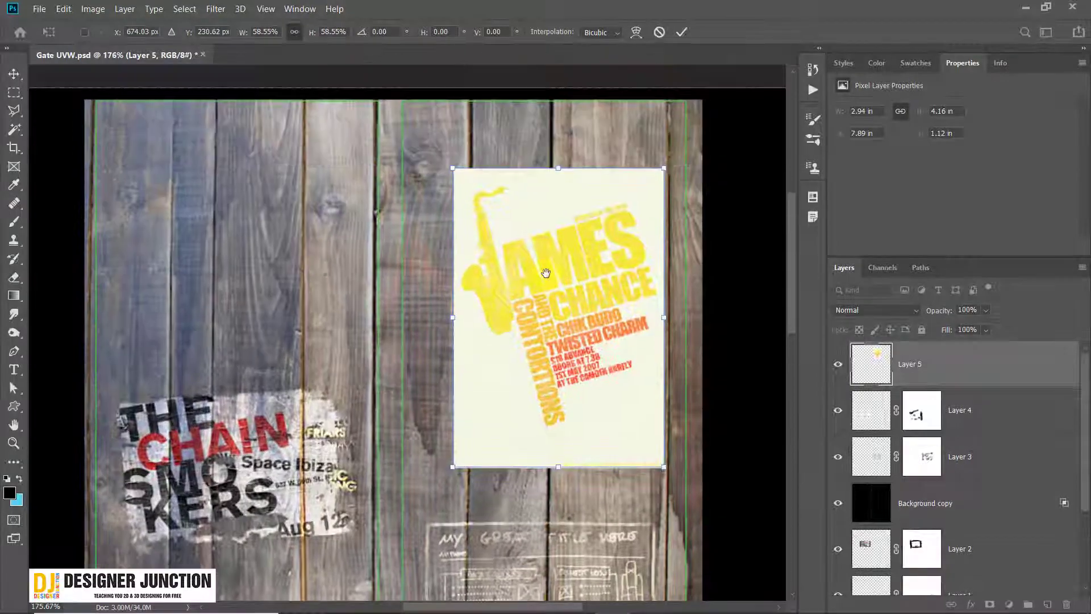
left_click_drag(544, 234, 516, 218)
left_click_drag(604, 403, 682, 444)
key("Return")
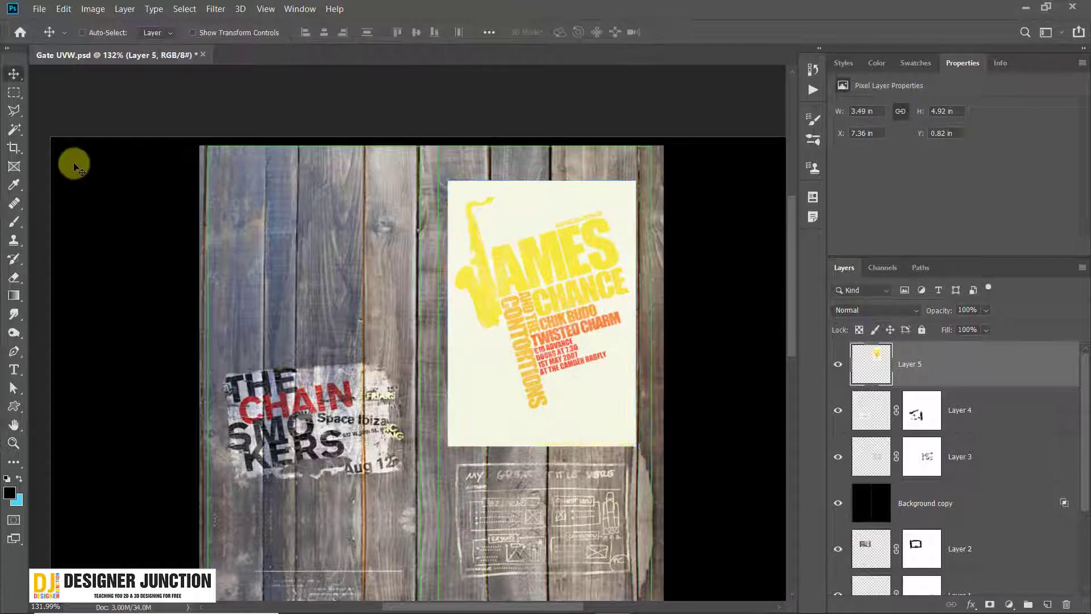
Step: Preview the blend modes from Dissolve through Luminosity on the saxophone poster layer
left_click(868, 307)
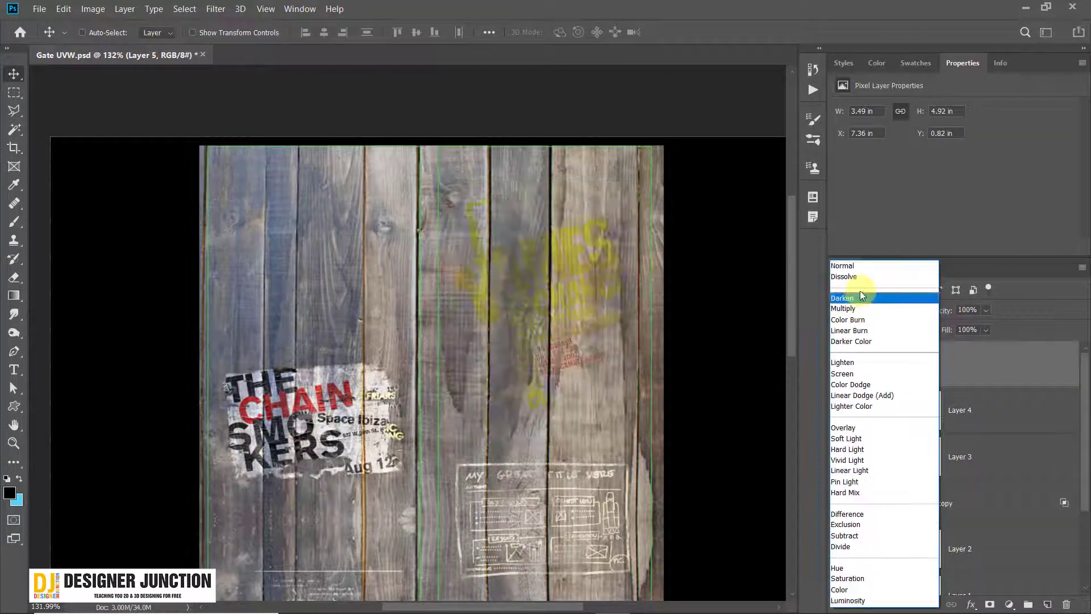
left_click(862, 276)
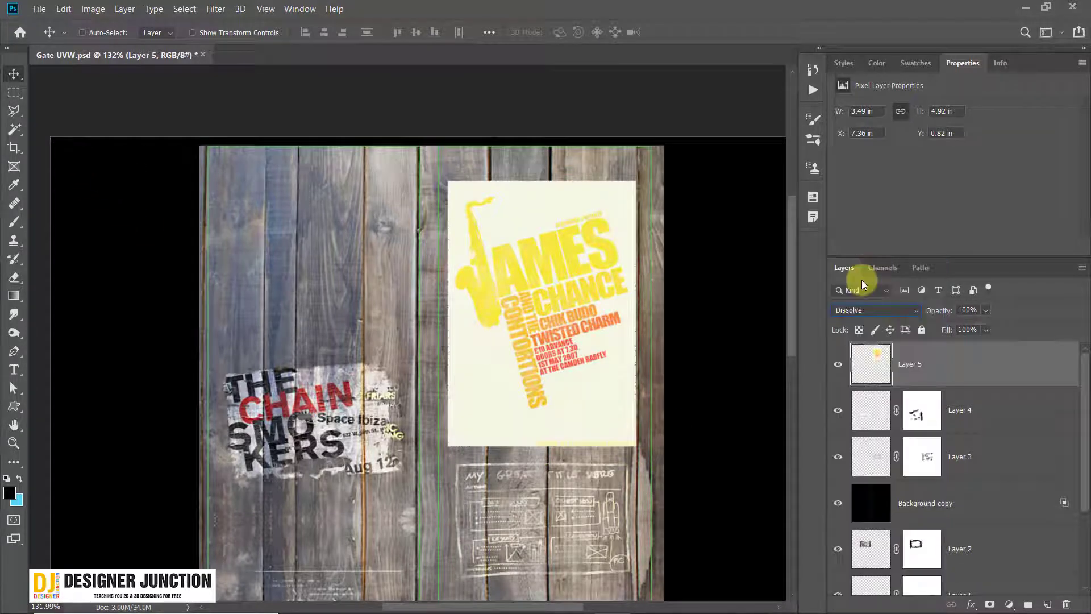
key("Down")
key("Down")
key("Down")
key("Down")
key("Down")
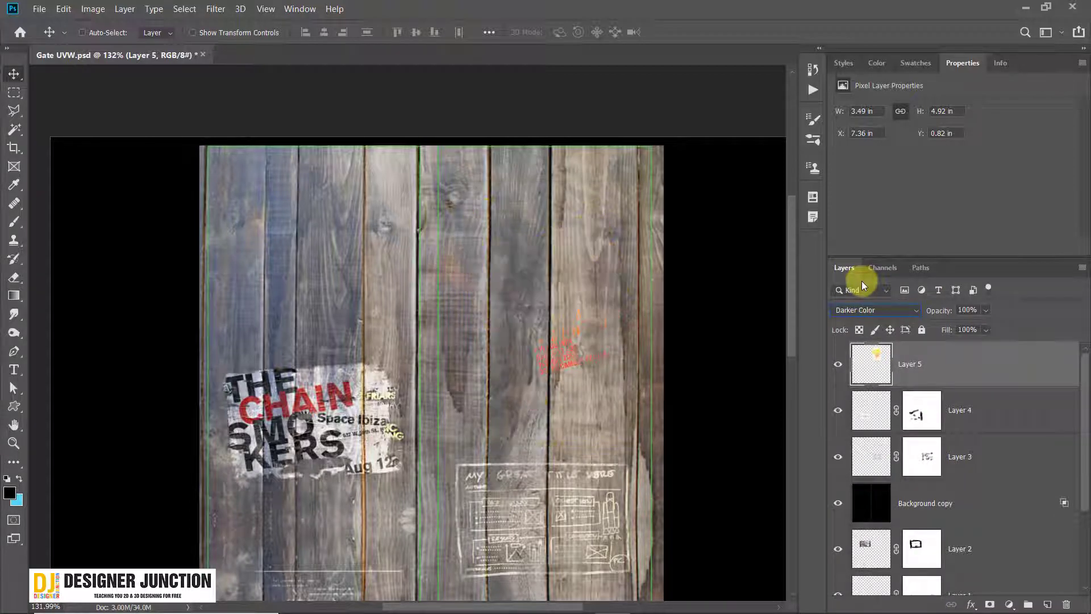
key("Down")
key("Down")
key("Down")
key("Down")
key("Down")
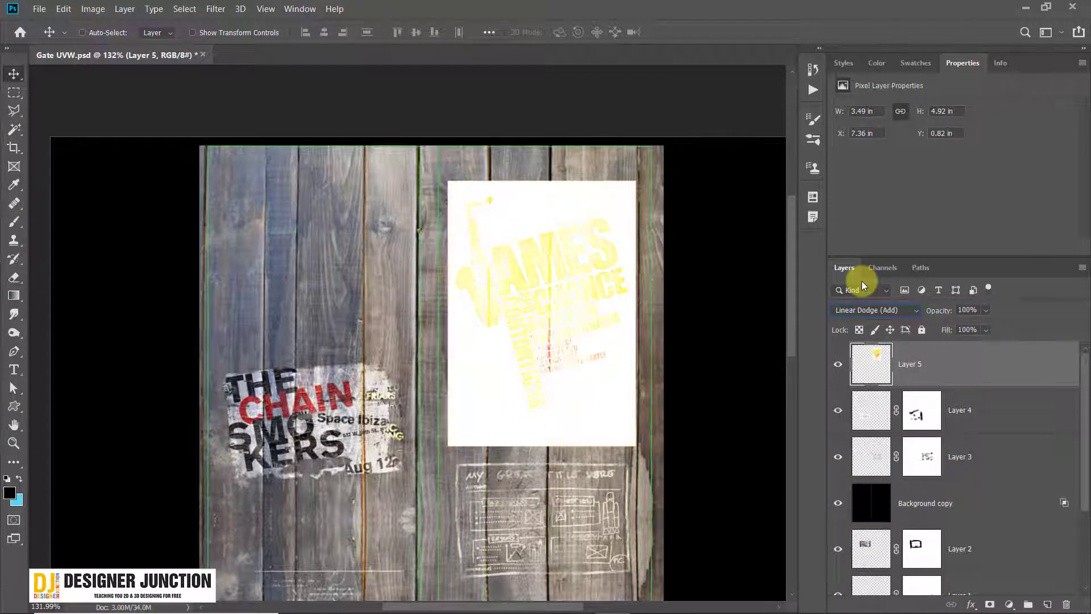
key("Down")
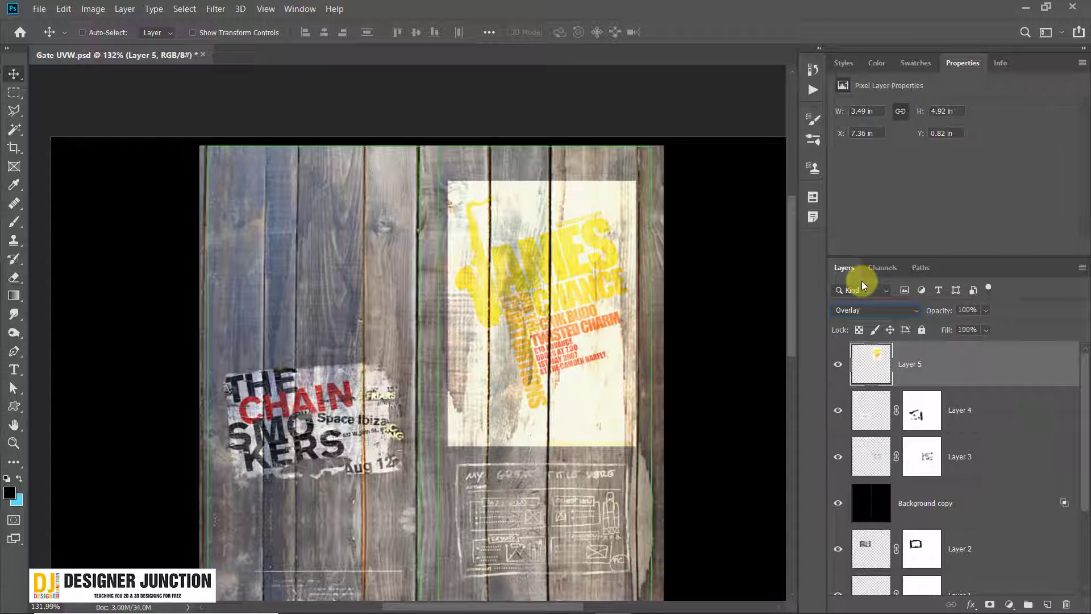
key("Down")
key("Down")
key("Down")
key("Down")
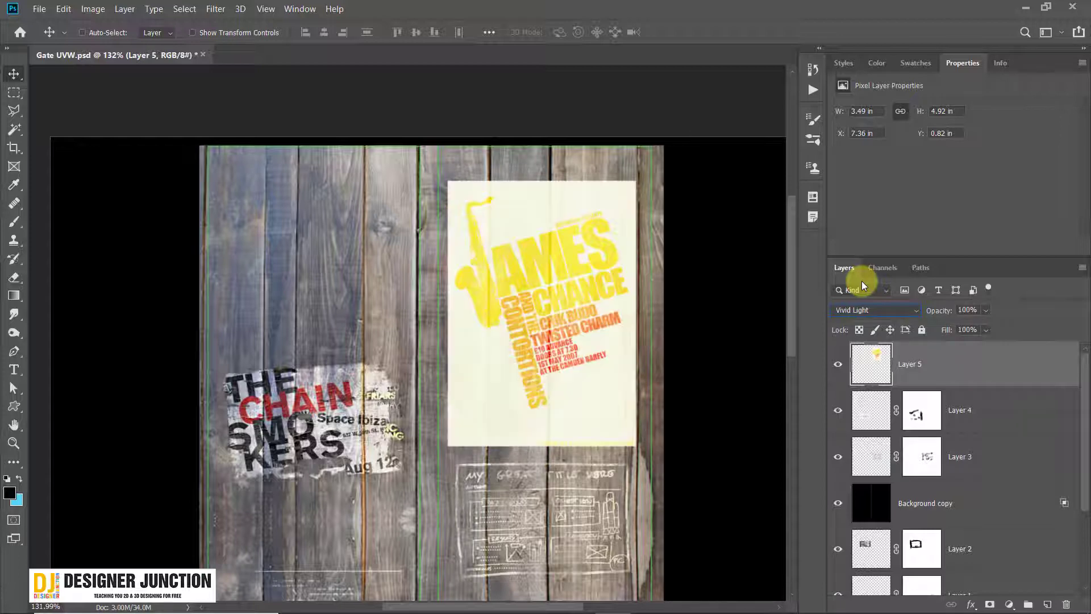
key("Down")
key("Down")
key("Down")
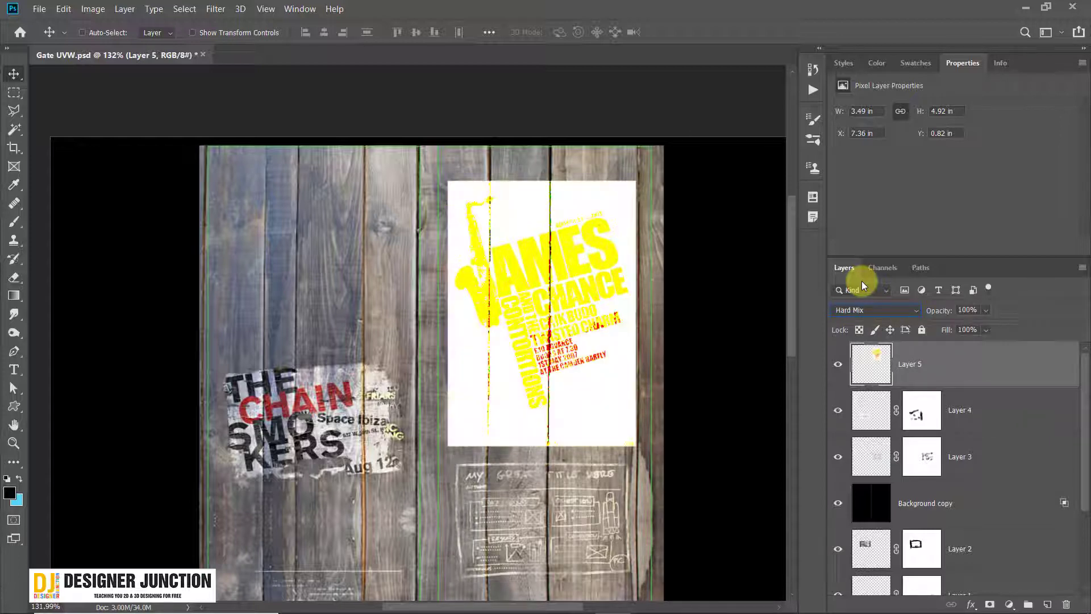
key("Down")
key("Down")
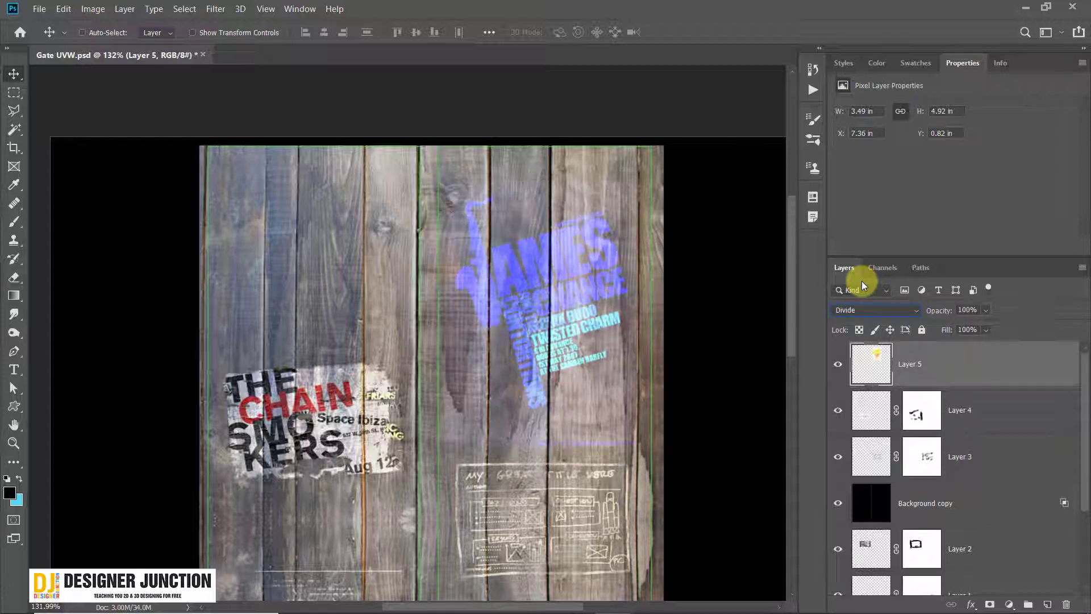
key("Down")
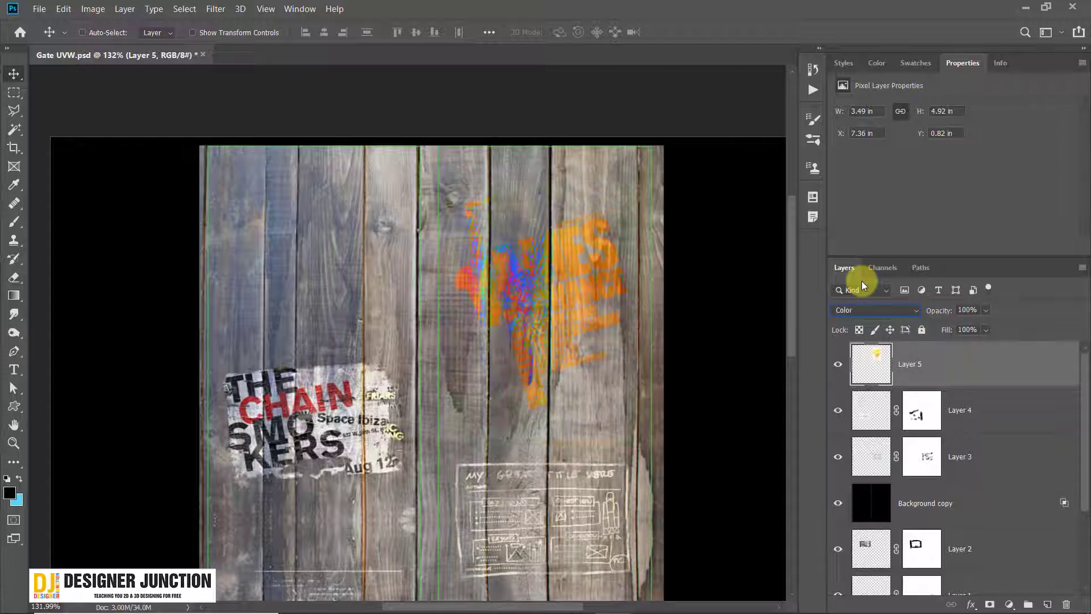
key("Down")
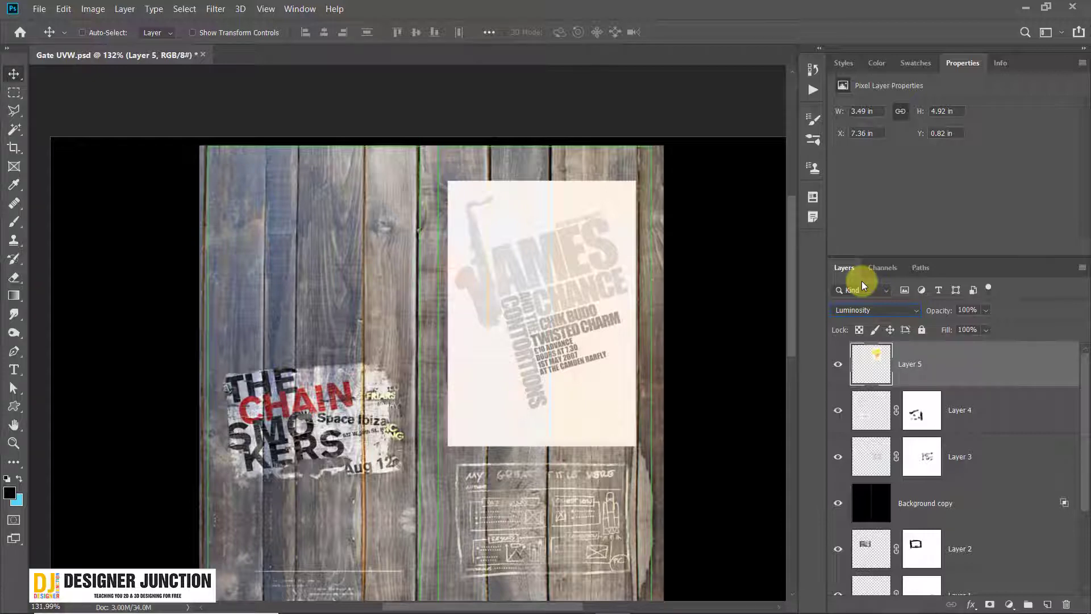
Step: Compare the blend modes on the saxophone poster again, going back from Luminosity through Overlay and Lighten to Darker Color
key("Up")
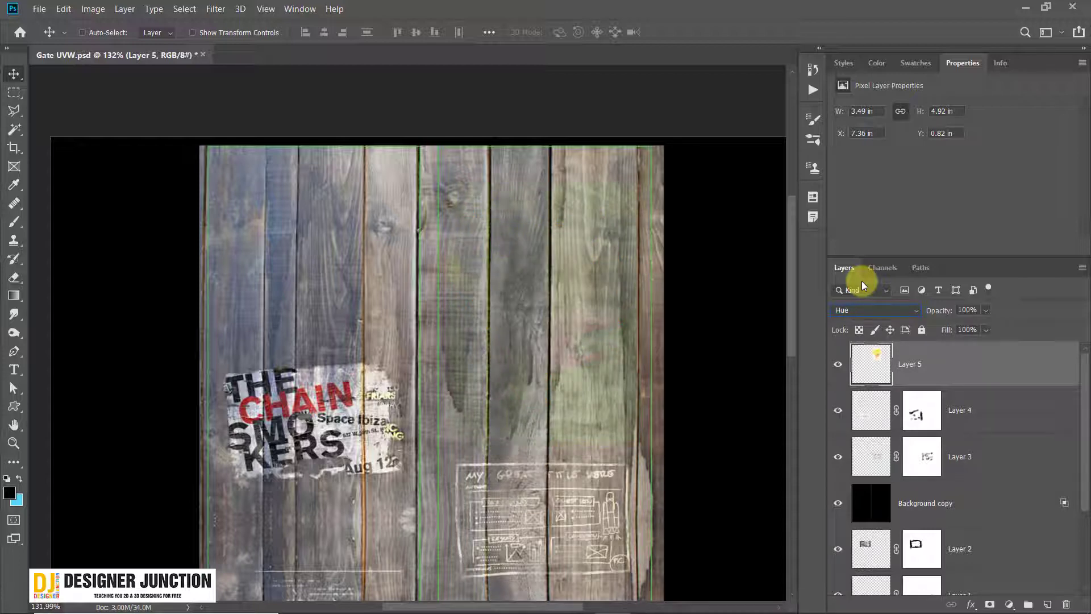
key("Down")
key("Up")
key("Up")
key("Up")
key("Down")
key("Down")
key("Down")
key("Down")
key("Down")
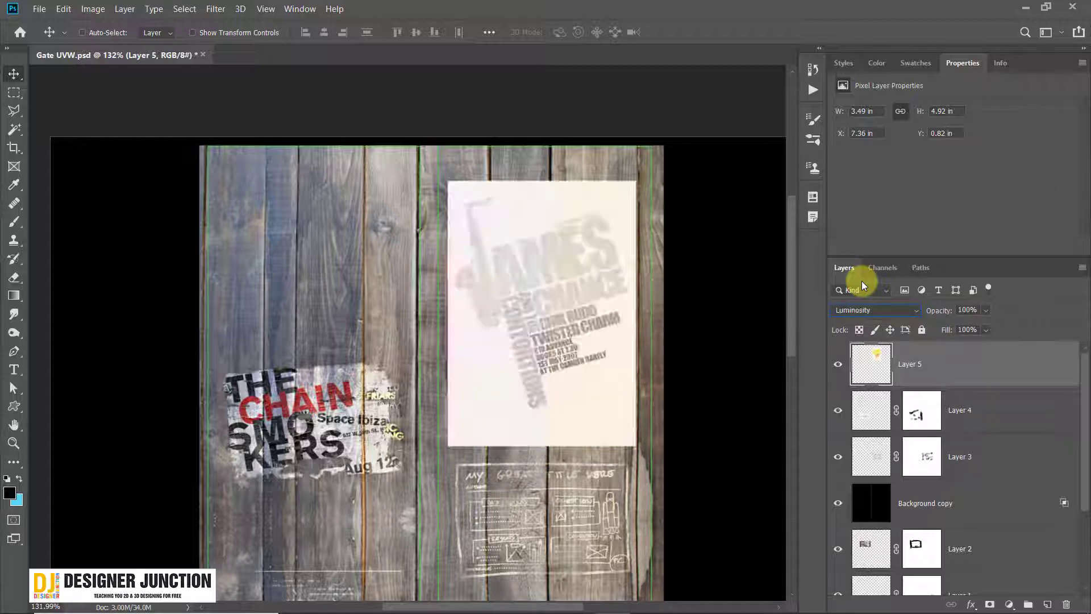
key("Up")
key("Up")
key("Up")
key("Up")
key("Up")
key("Up")
key("Up")
key("Up")
key("Up")
key("Up")
key("Up")
key("Up")
key("Up")
key("Up")
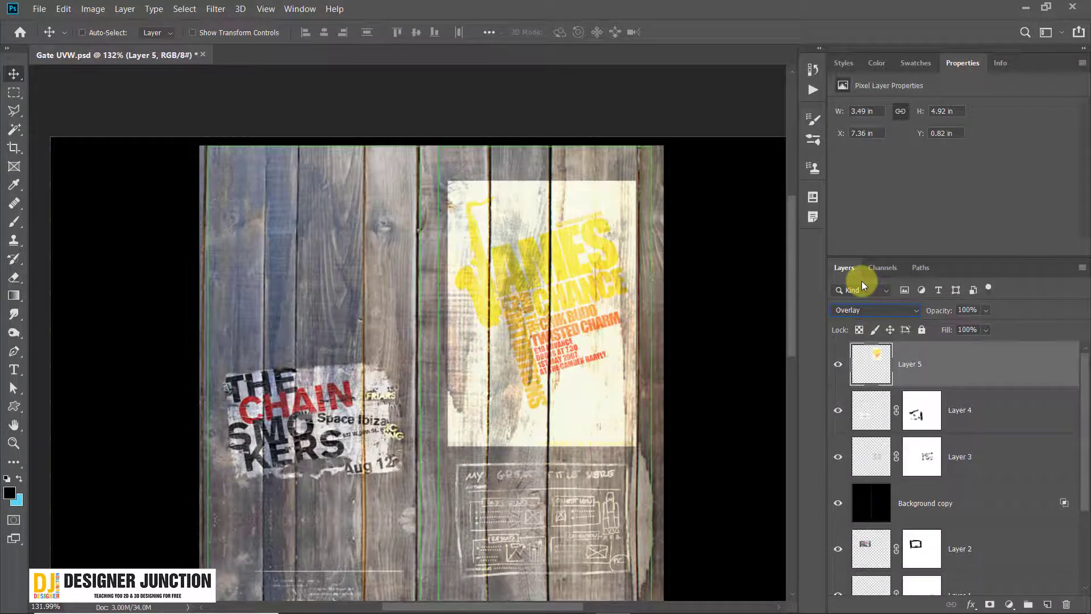
key("Up")
key("Up")
key("Up")
key("Up")
key("Up")
key("Up")
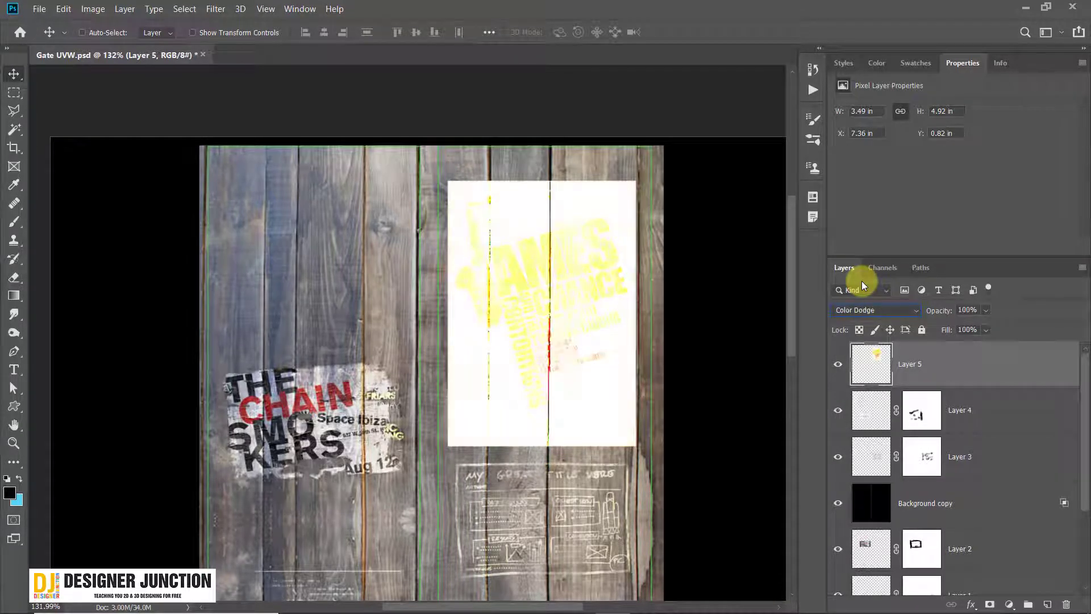
key("Down")
key("Down")
key("Down")
key("Down")
key("Down")
key("Down")
key("Down")
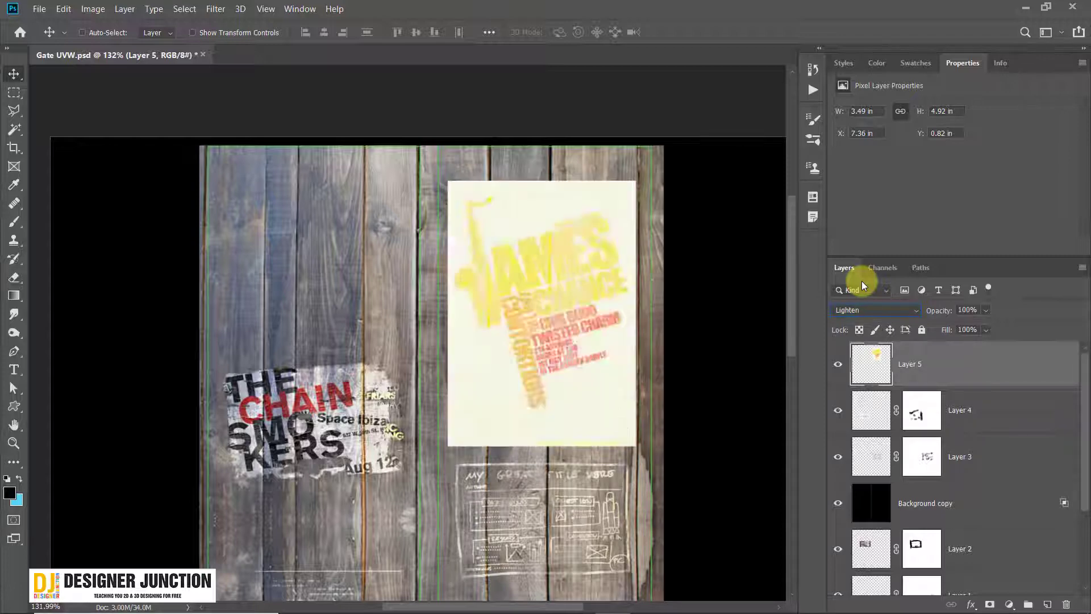
key("Up")
key("Up")
key("Up")
key("Up")
key("Up")
key("Up")
key("Up")
key("Up")
key("Up")
key("Up")
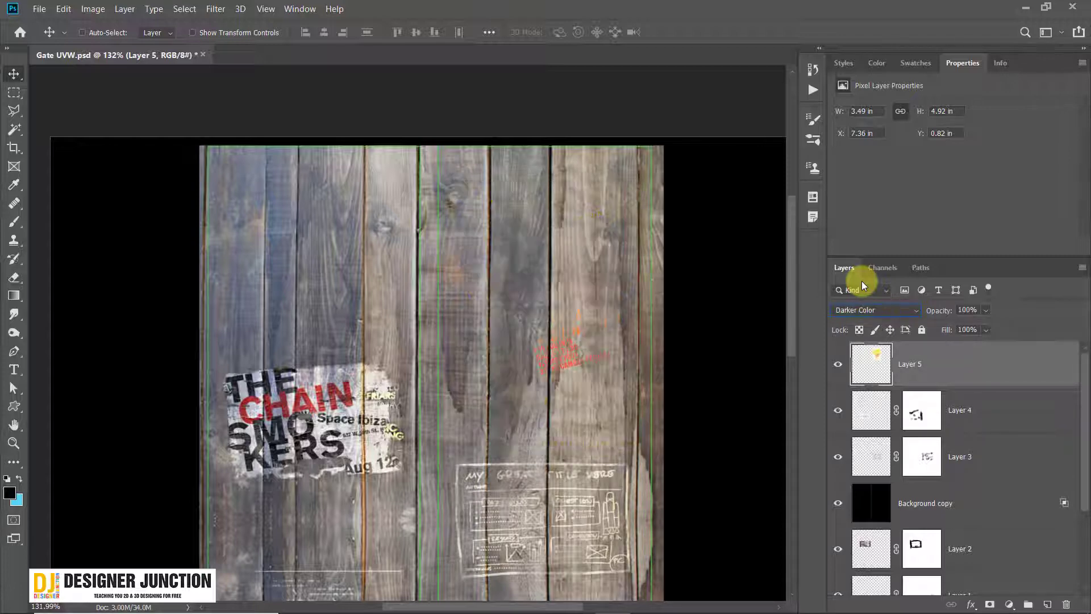
Step: Try the Multiply blend mode on the saxophone poster layer and return the layer to Normal
key("alt+shift+n")
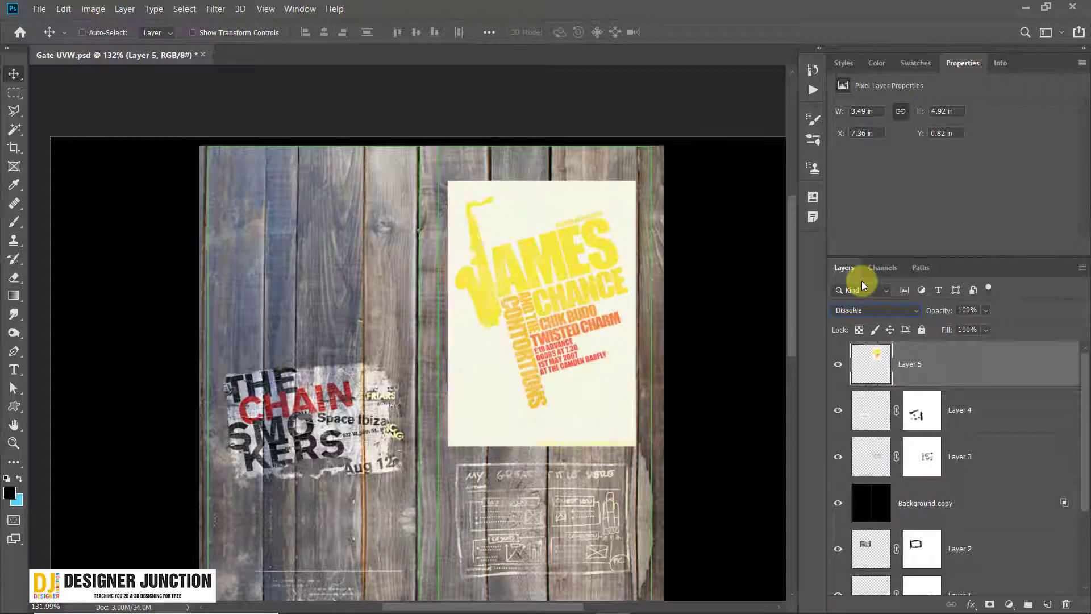
key("alt+shift+m")
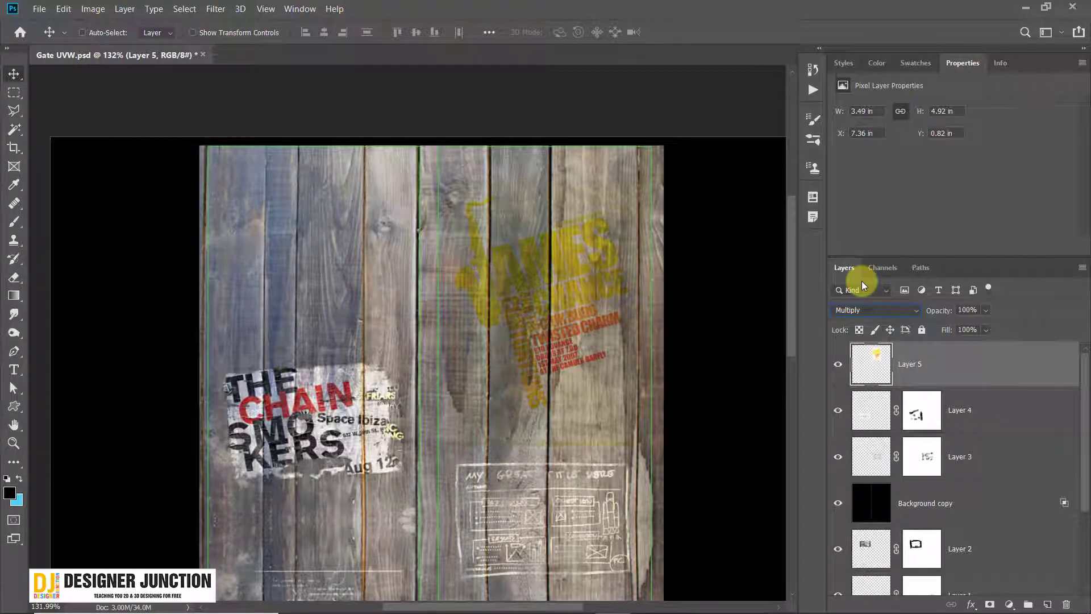
left_click(875, 309)
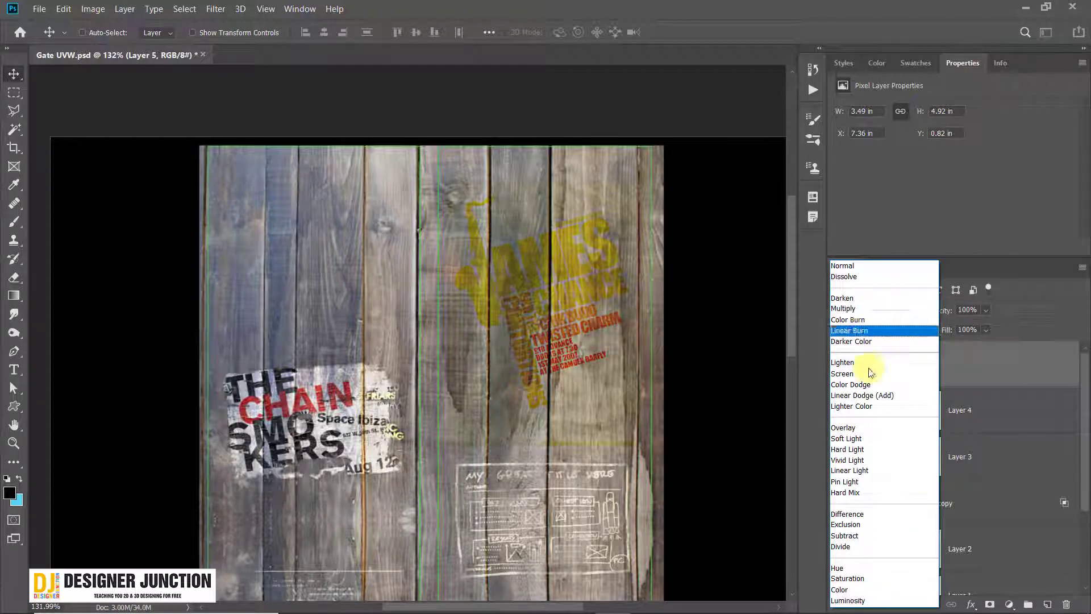
left_click(868, 309)
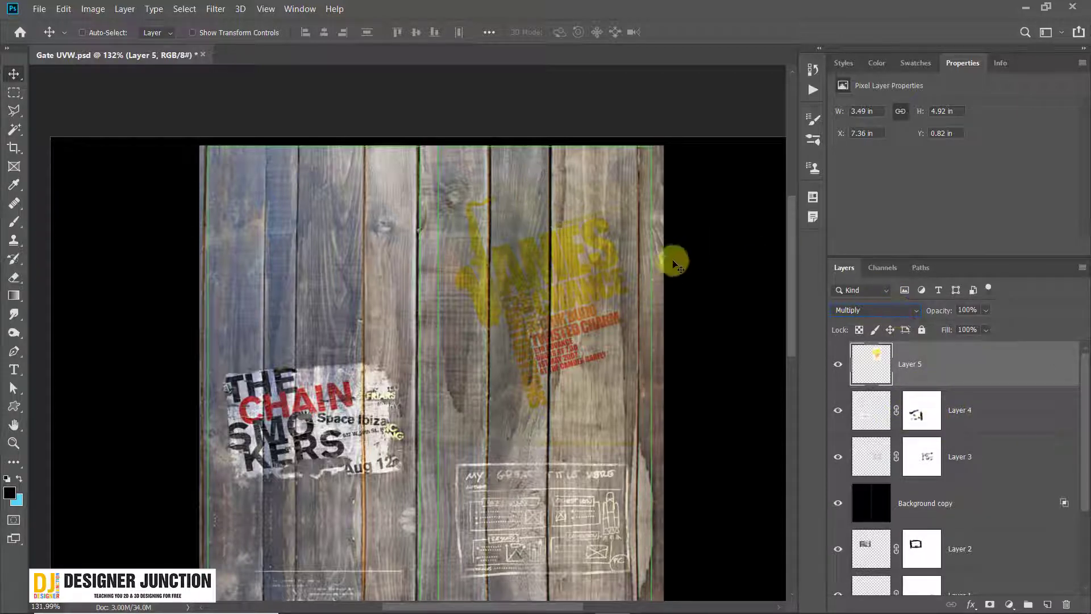
left_click(874, 311)
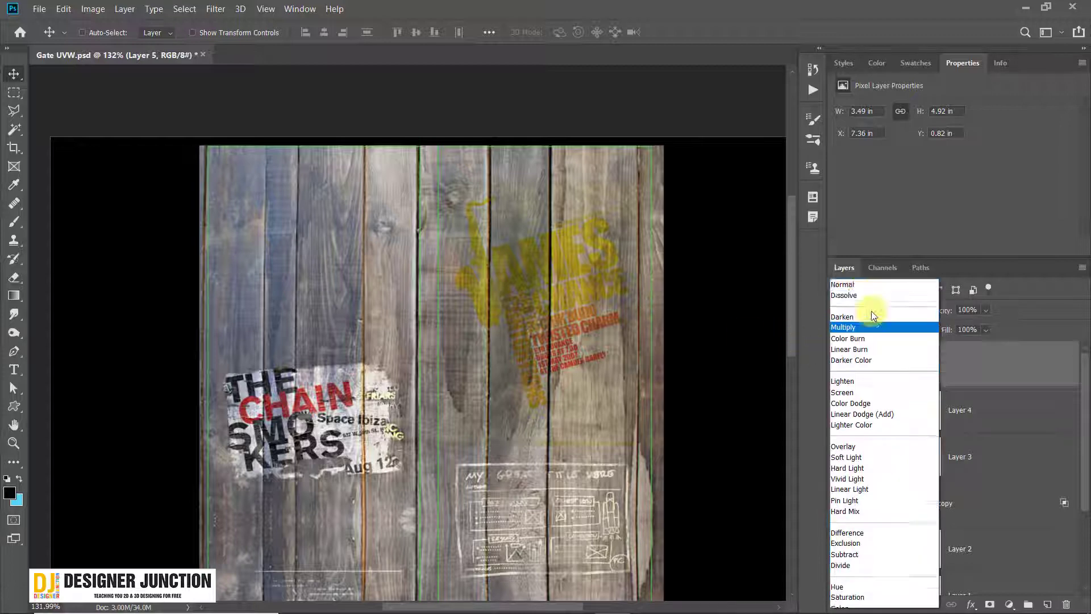
key("Escape")
left_click(868, 310)
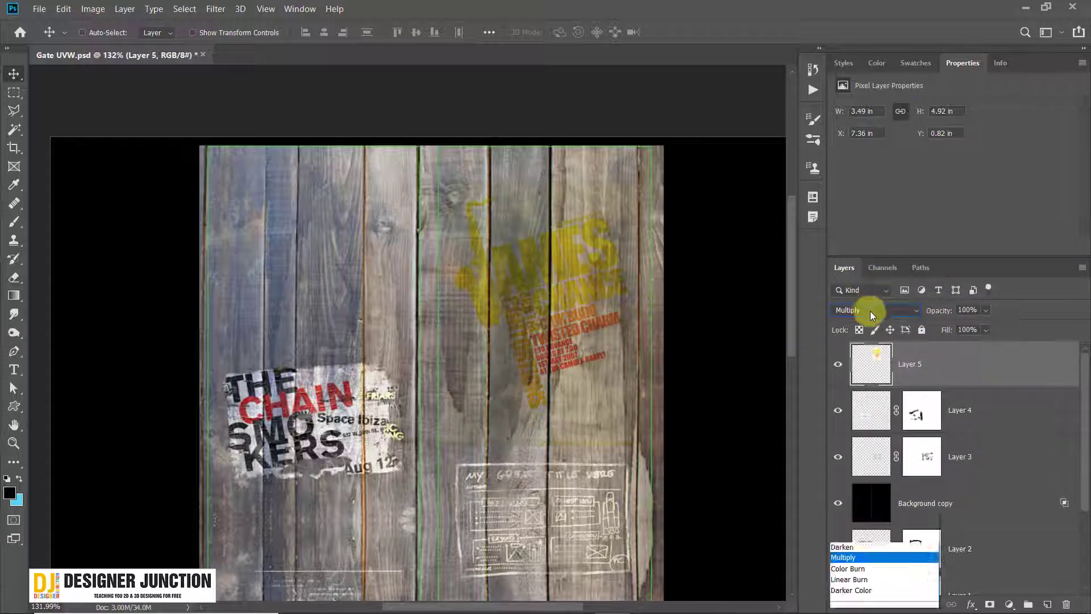
left_click(845, 267)
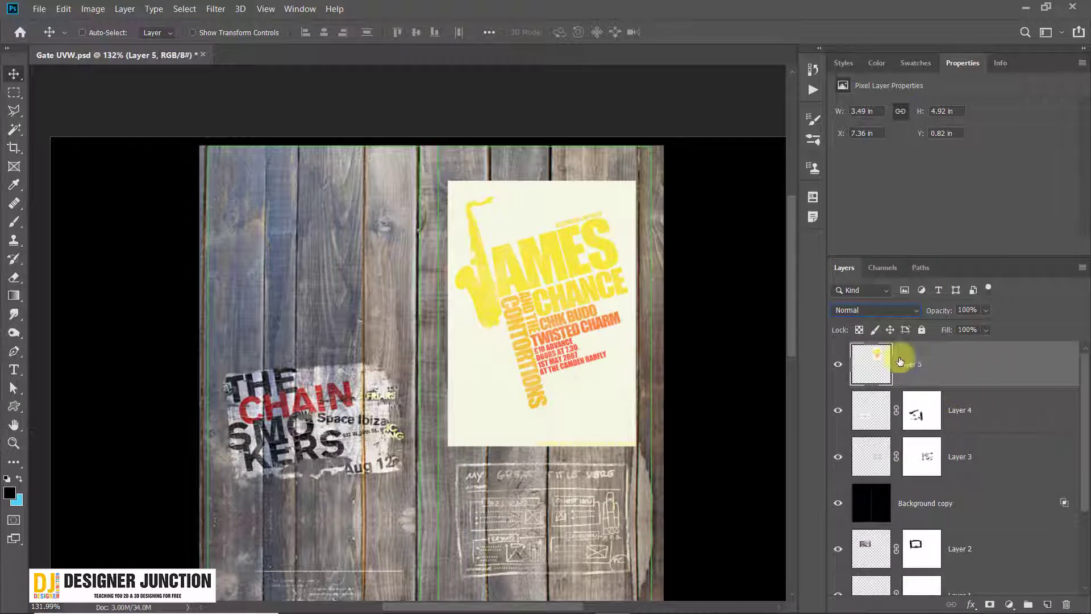
Step: Try hiding the saxophone poster's pale background by lowering the white limit of Blend If for This Layer to 227
double_click(976, 375)
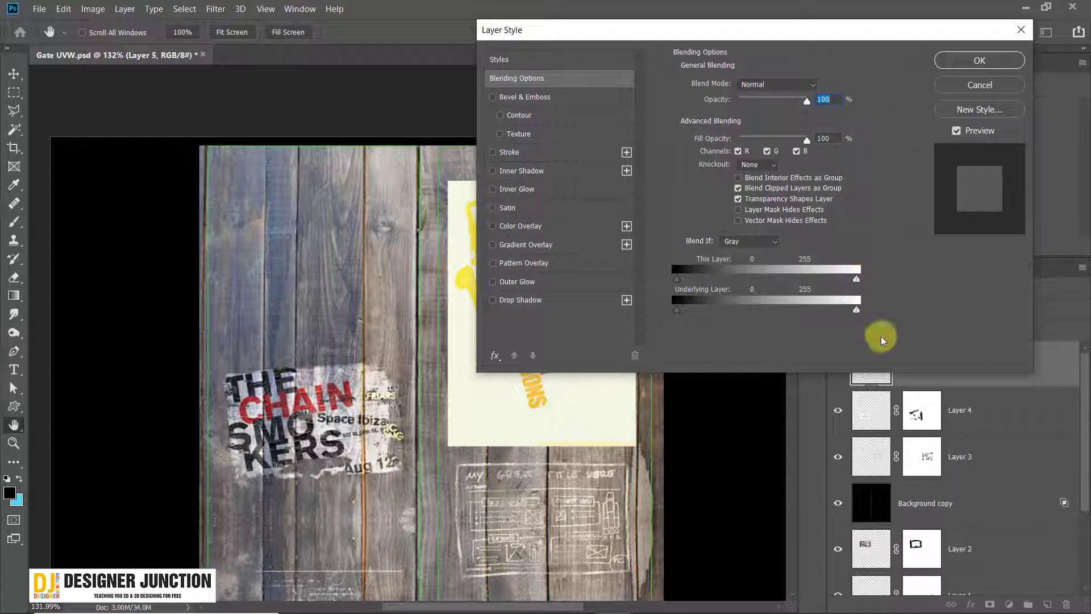
mouse_move(857, 278)
left_mouse_down()
mouse_move(811, 282)
mouse_move(837, 279)
left_mouse_up()
left_click_drag(683, 30, 870, 23)
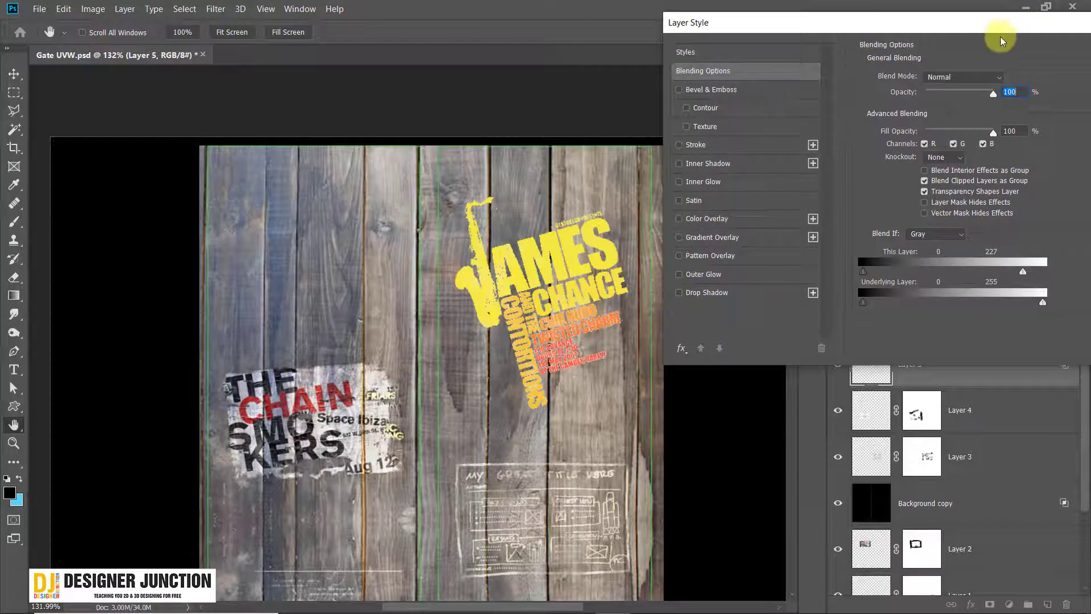
left_click_drag(967, 27, 852, 32)
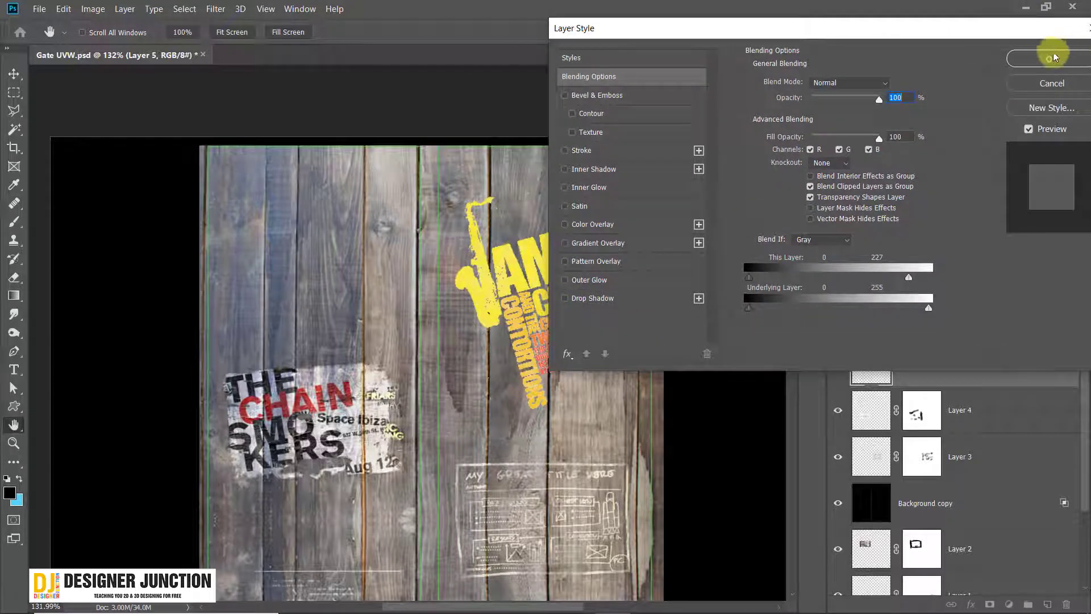
left_click_drag(1009, 25, 816, 25)
left_click(896, 23)
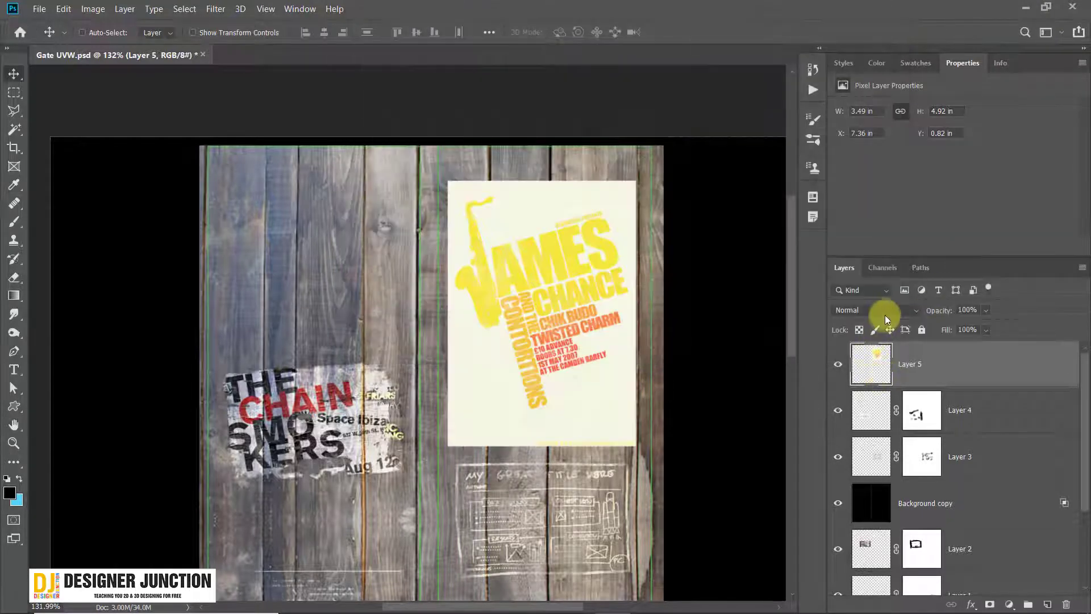
Step: Test Multiply once more on the saxophone poster layer and reset its blend mode to Normal
left_click(888, 312)
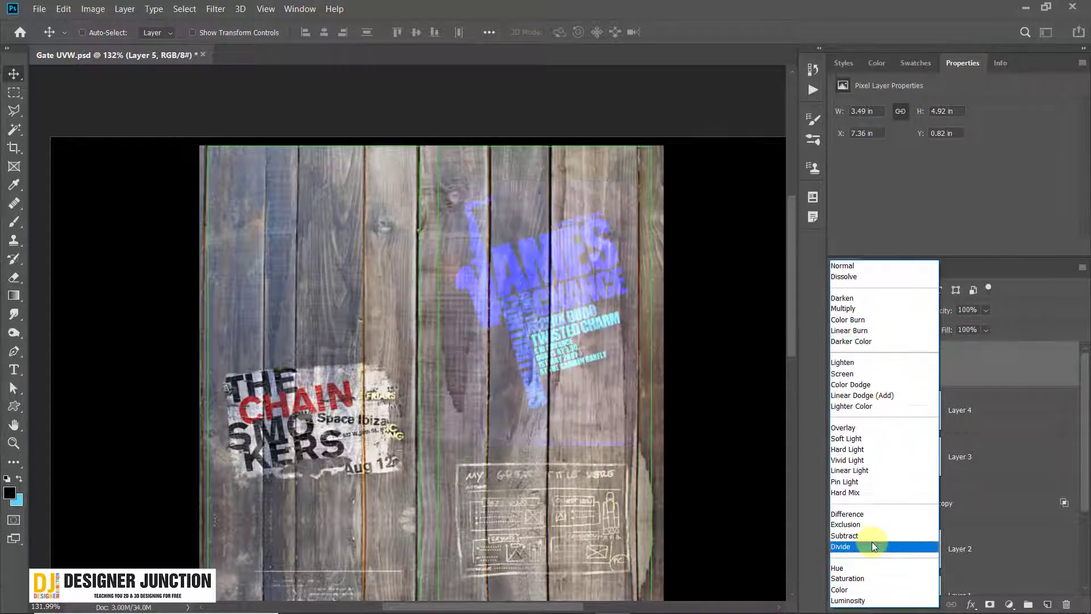
left_click(844, 308)
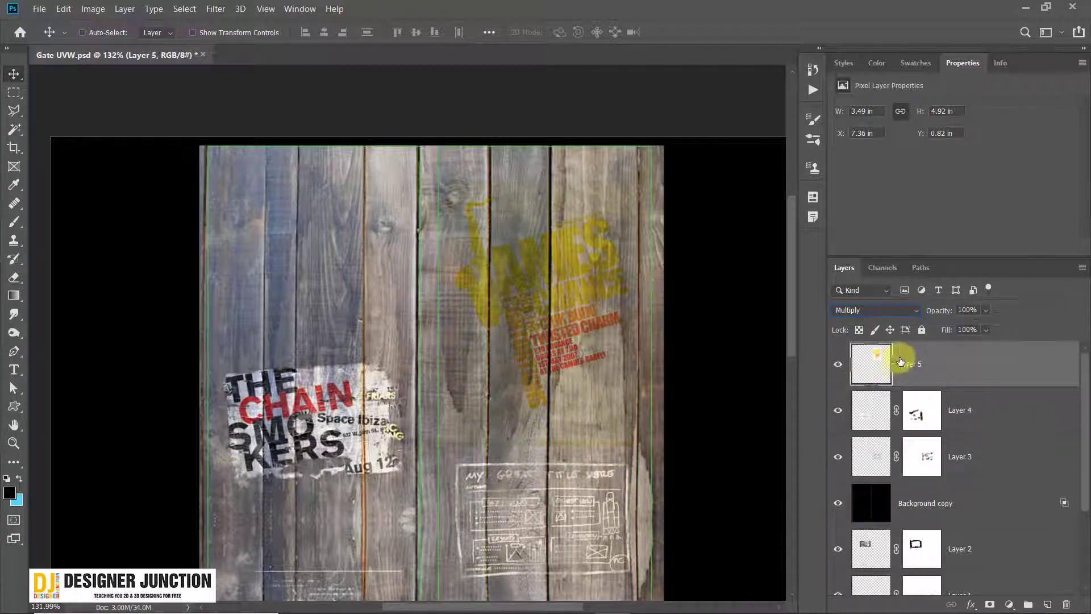
left_click(899, 311)
left_click(858, 262)
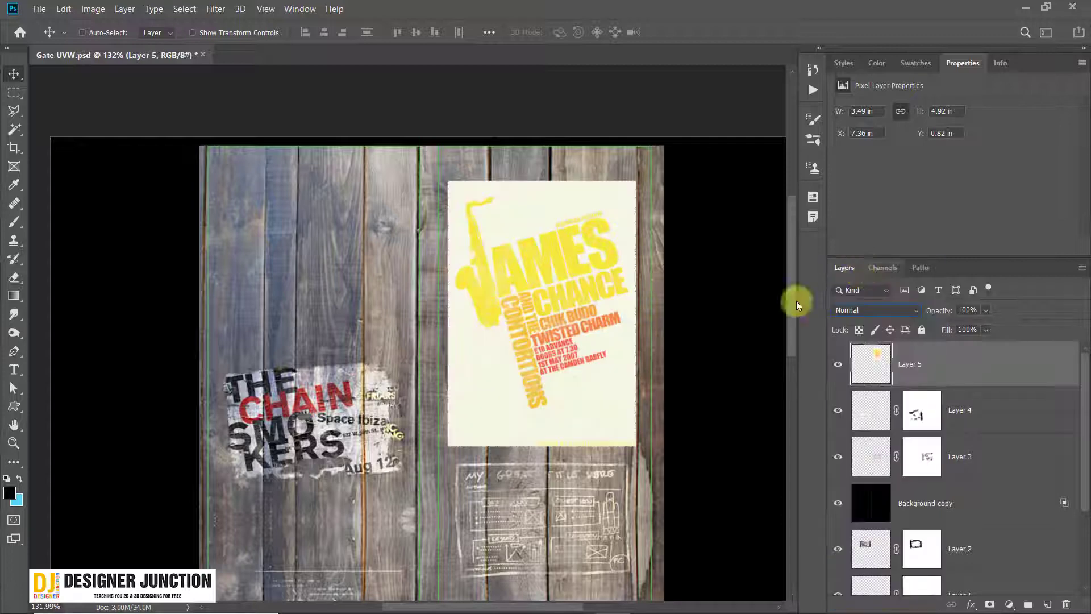
Step: Open the blending options of the saxophone poster layer and position the dialog so the poster stays in view
scroll(579, 267, "up", 5, "alt")
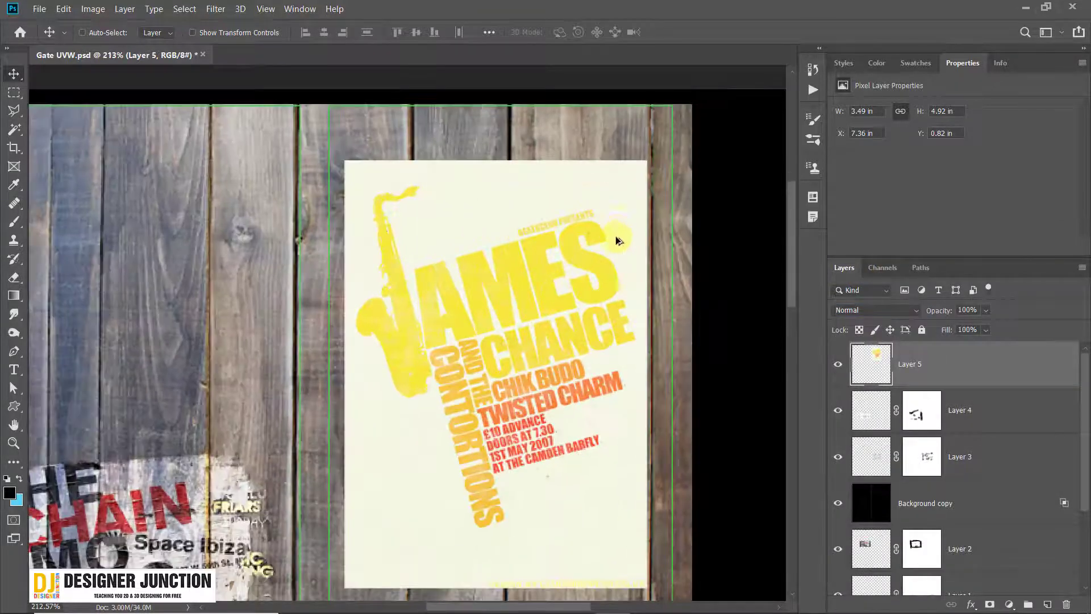
scroll(602, 387, "down", 3)
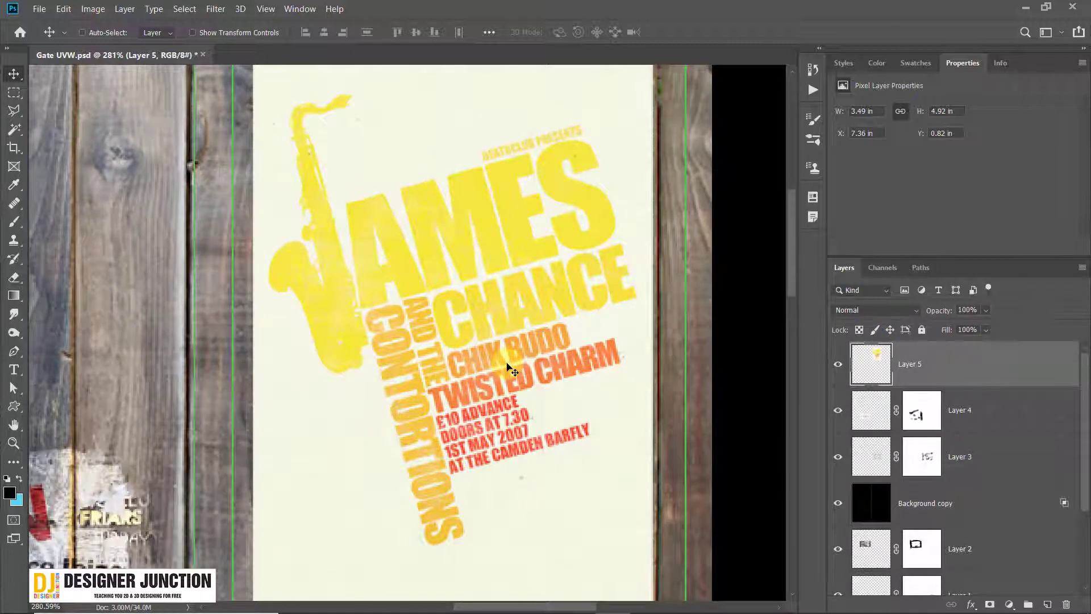
scroll(513, 369, "right", 5)
left_click(1013, 359)
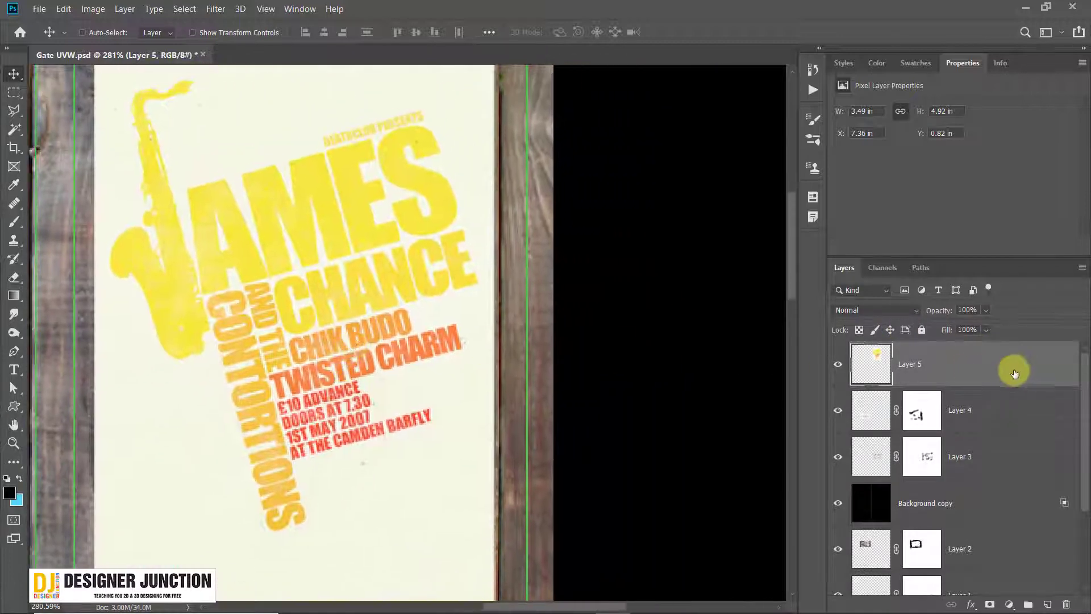
double_click(1013, 359)
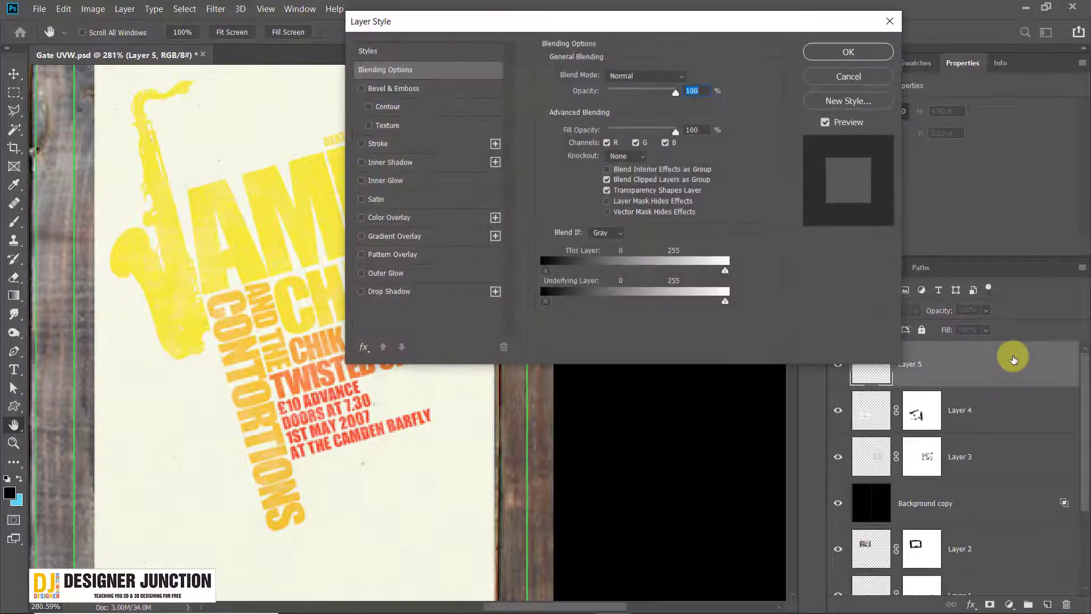
left_click_drag(359, 32, 523, 32)
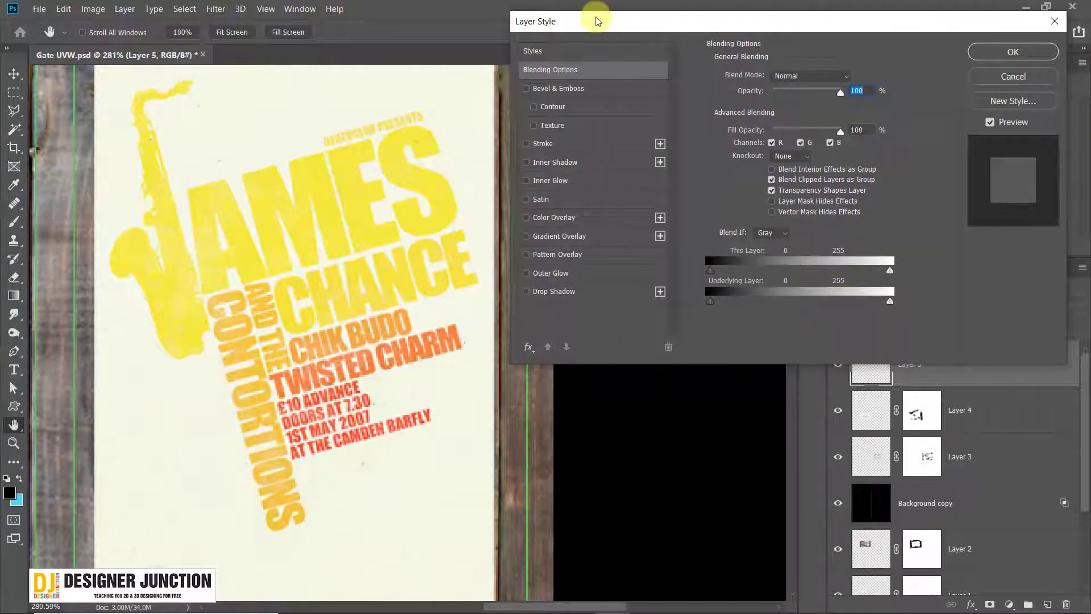
left_click_drag(604, 28, 583, 37)
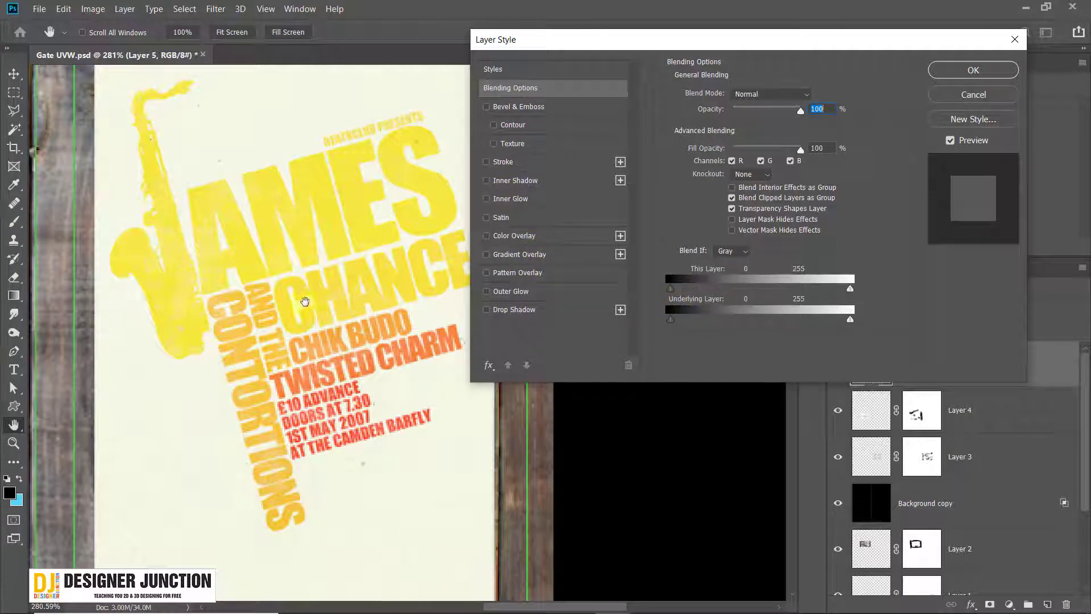
Step: Try raising the black limit of Blend If for This Layer to 222 and return it to 0
left_click_drag(851, 289, 895, 290)
left_click_drag(672, 290, 828, 288)
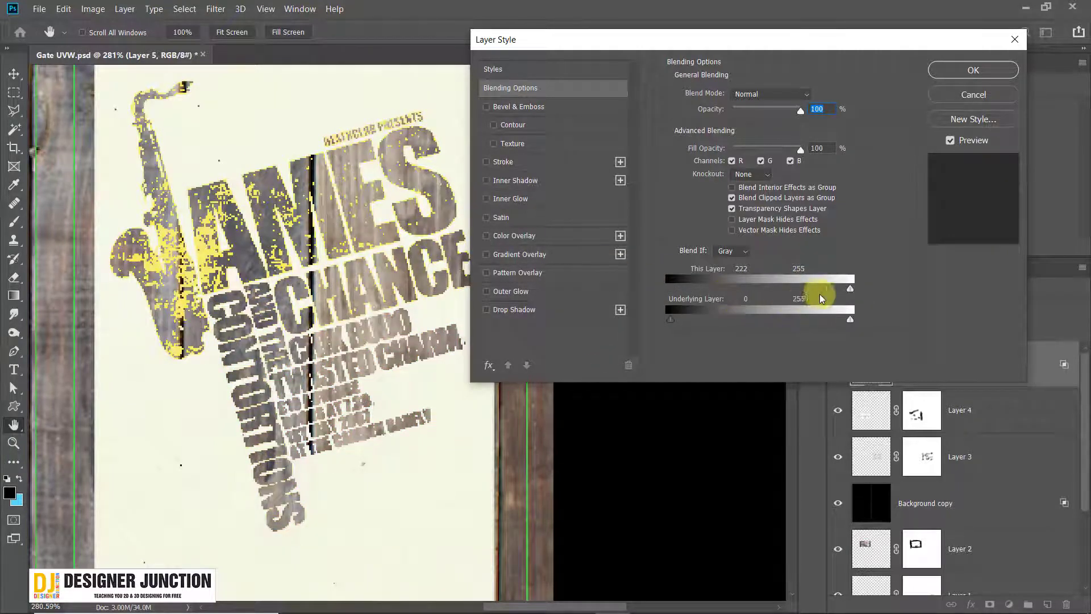
left_click_drag(828, 289, 602, 264)
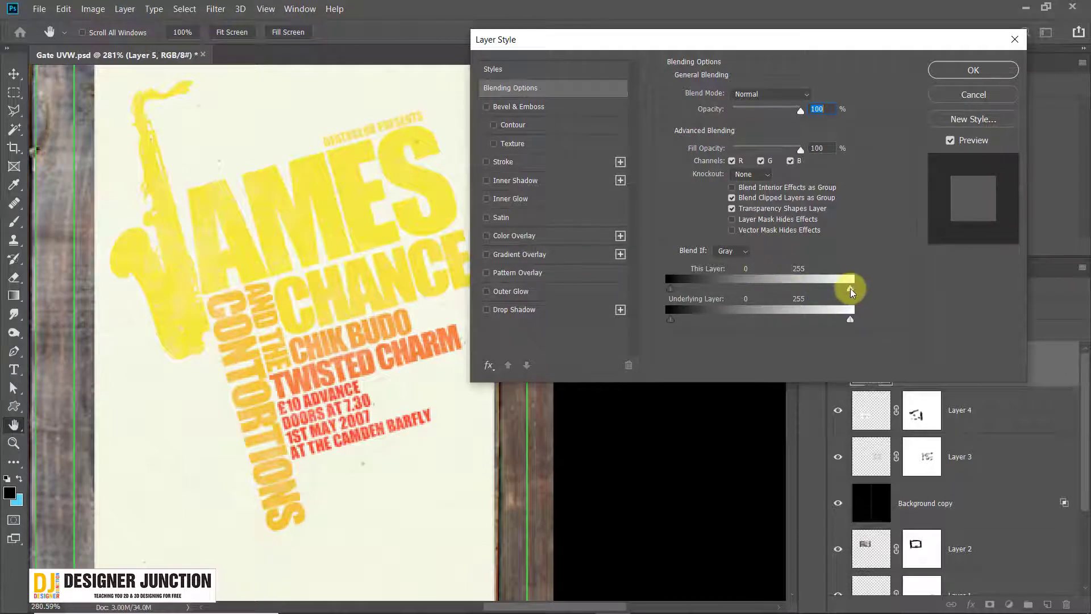
Step: Try hiding the poster's pale background with This Layer white limits from 234 down to 201, including splits at 218/228 and 219/221
mouse_move(850, 290)
left_mouse_down()
mouse_move(812, 290)
mouse_move(871, 291)
mouse_move(838, 292)
left_mouse_up()
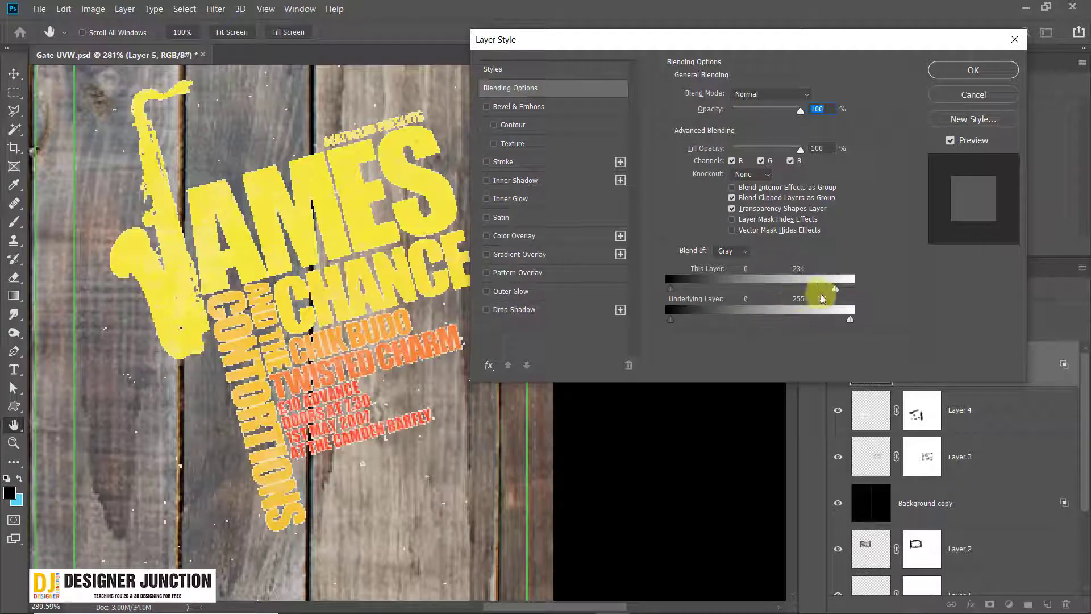
mouse_move(833, 290)
left_mouse_down("alt")
mouse_move(818, 291)
mouse_move(857, 285)
mouse_move(831, 291)
left_mouse_up("alt")
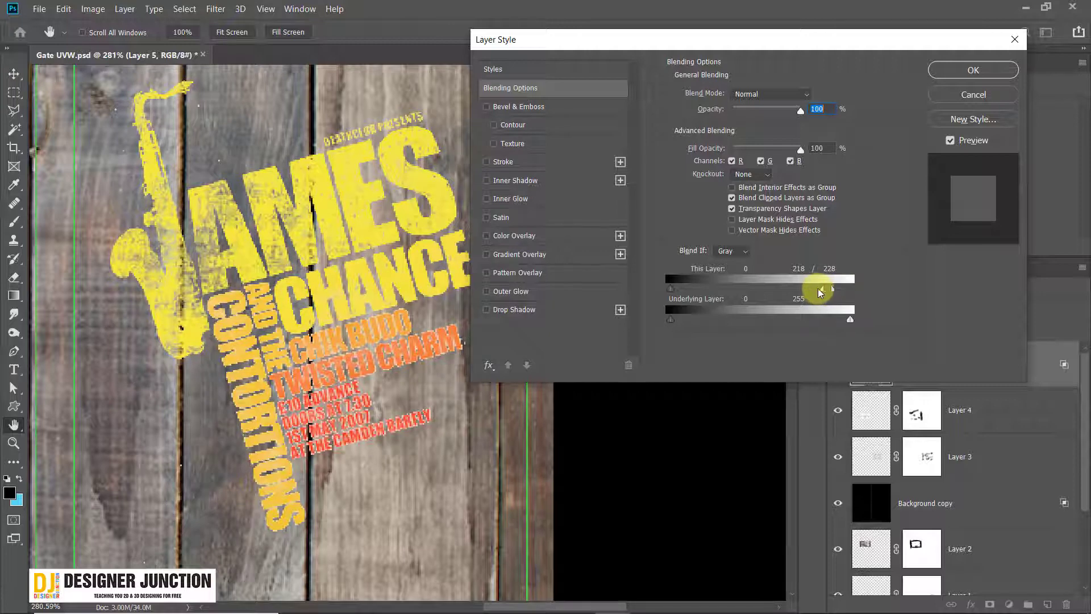
mouse_move(823, 289)
left_mouse_down()
mouse_move(812, 291)
mouse_move(831, 293)
left_mouse_up()
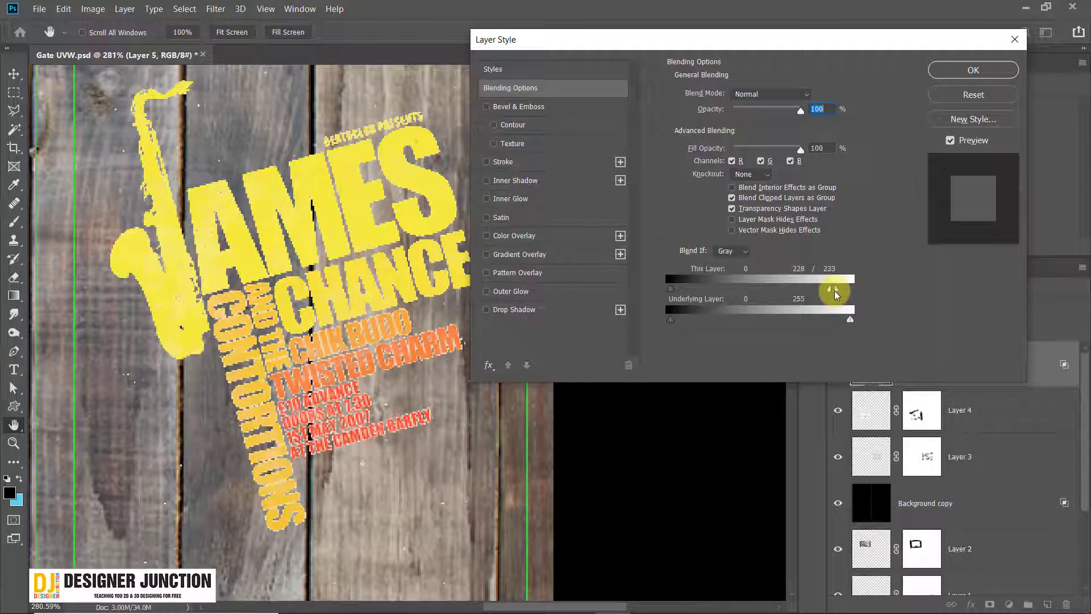
mouse_move(835, 291)
left_mouse_down()
mouse_move(800, 289)
mouse_move(831, 290)
left_mouse_up()
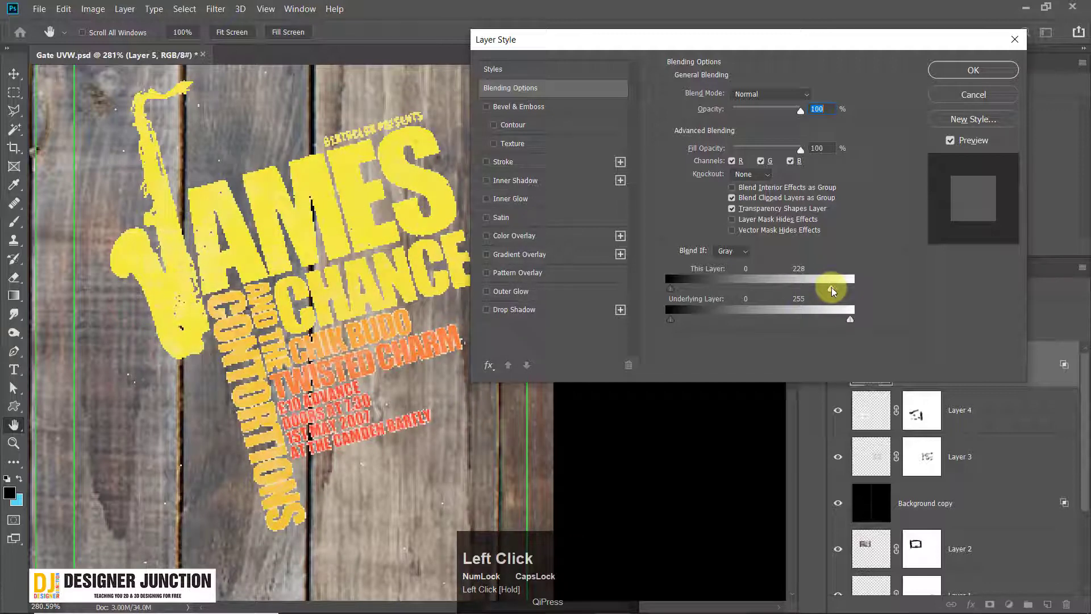
left_click(831, 287, "alt")
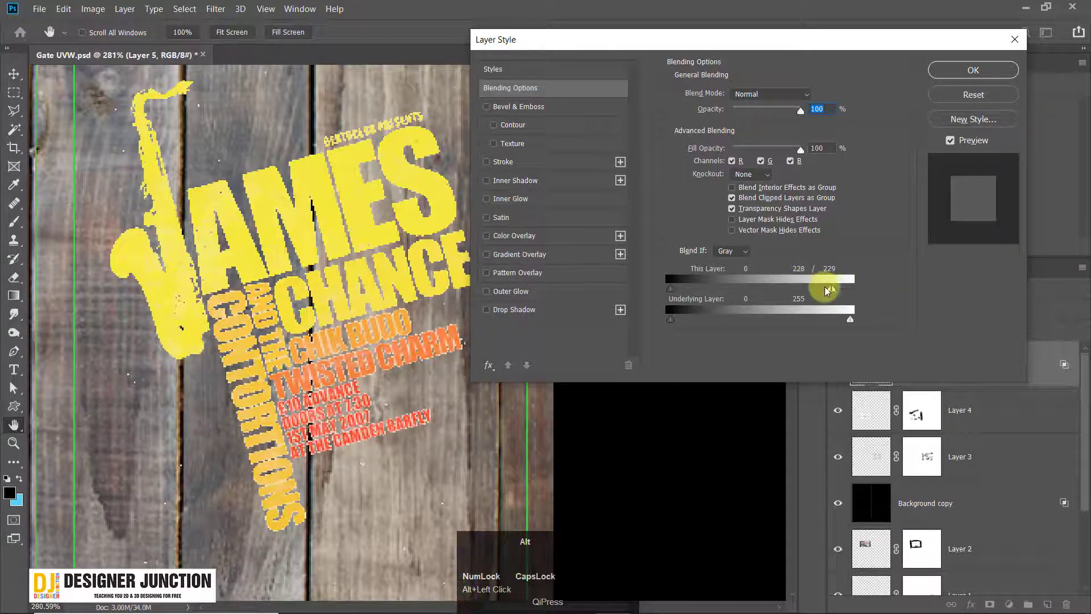
mouse_move(833, 291)
left_mouse_down("alt")
mouse_move(842, 291)
mouse_move(824, 285)
left_mouse_up("alt")
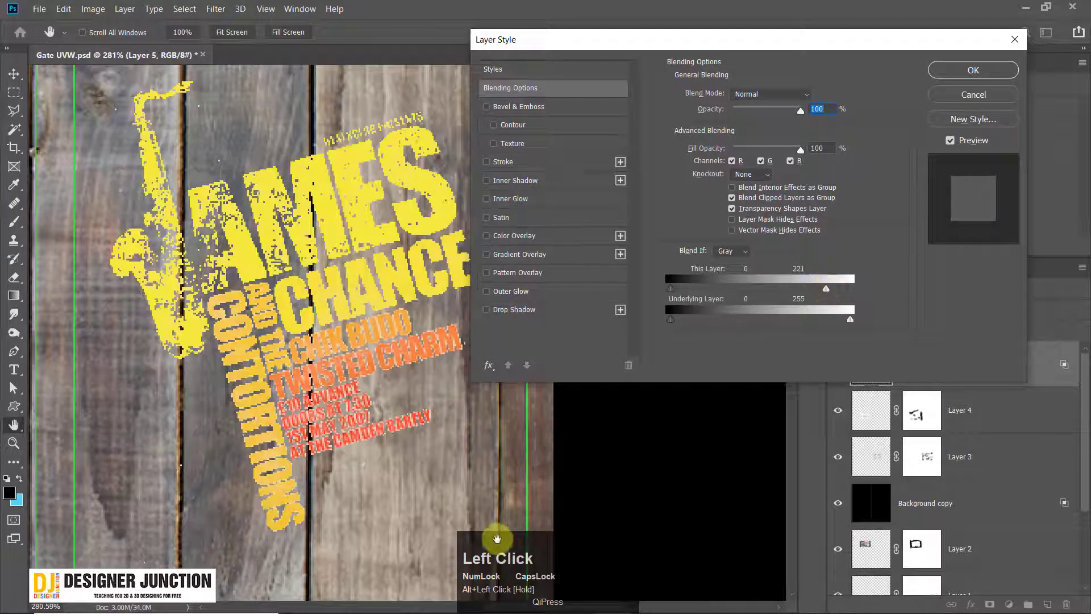
left_click(824, 287, "alt")
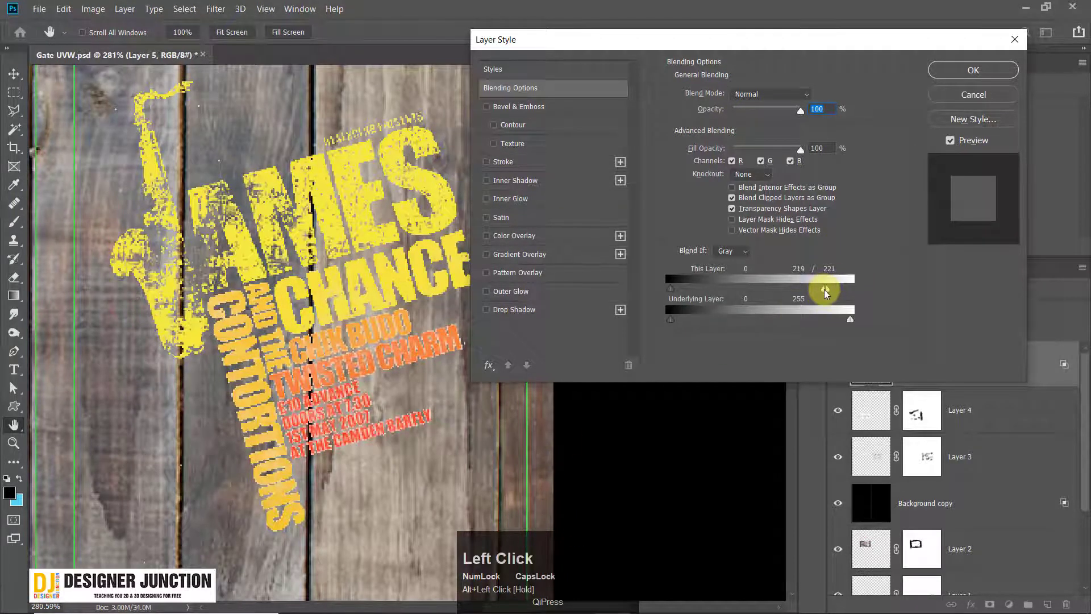
left_click_drag(825, 287, 811, 291)
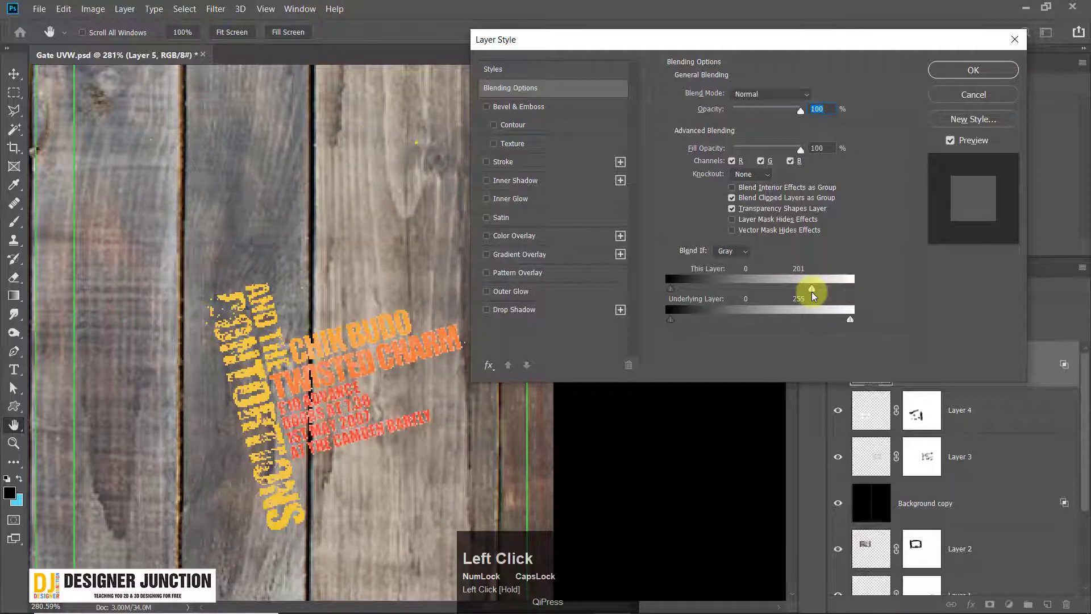
Step: Split the white limit of Blend If for This Layer to 213/237 on the saxophone poster and apply the layer style
left_click(810, 290, "alt")
left_click_drag(812, 289, 881, 292)
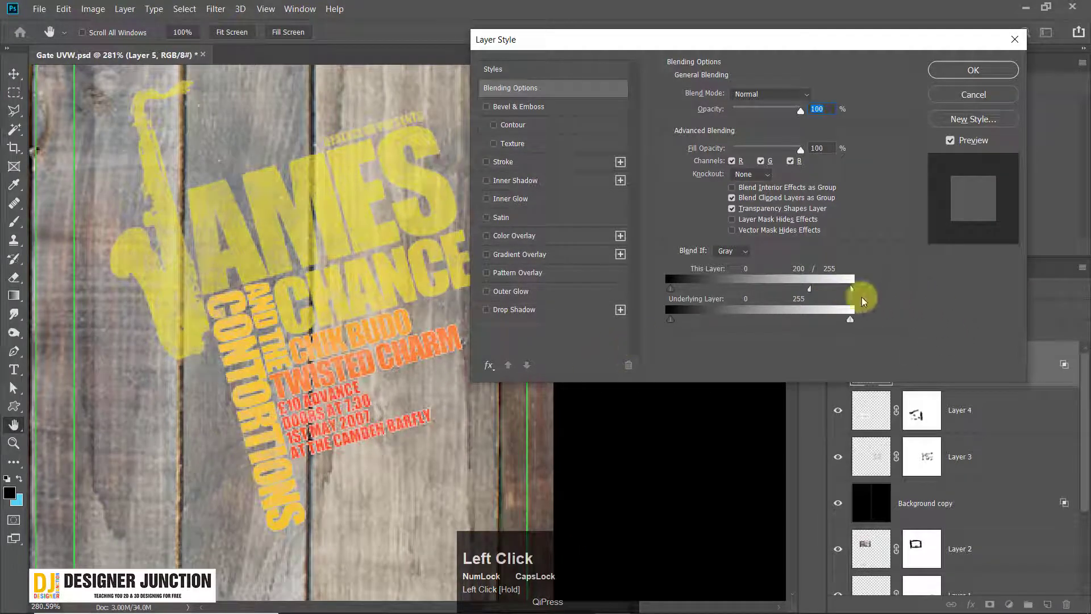
left_click_drag(851, 288, 822, 295)
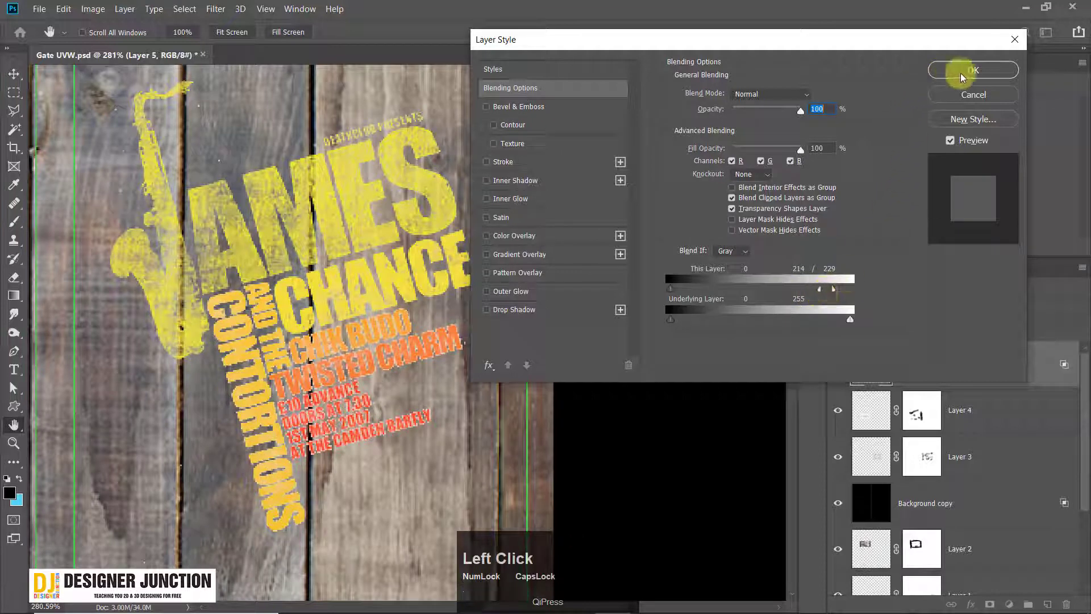
mouse_move(823, 291)
left_mouse_down()
mouse_move(793, 288)
mouse_move(818, 289)
mouse_move(788, 299)
mouse_move(854, 290)
mouse_move(819, 288)
left_mouse_up()
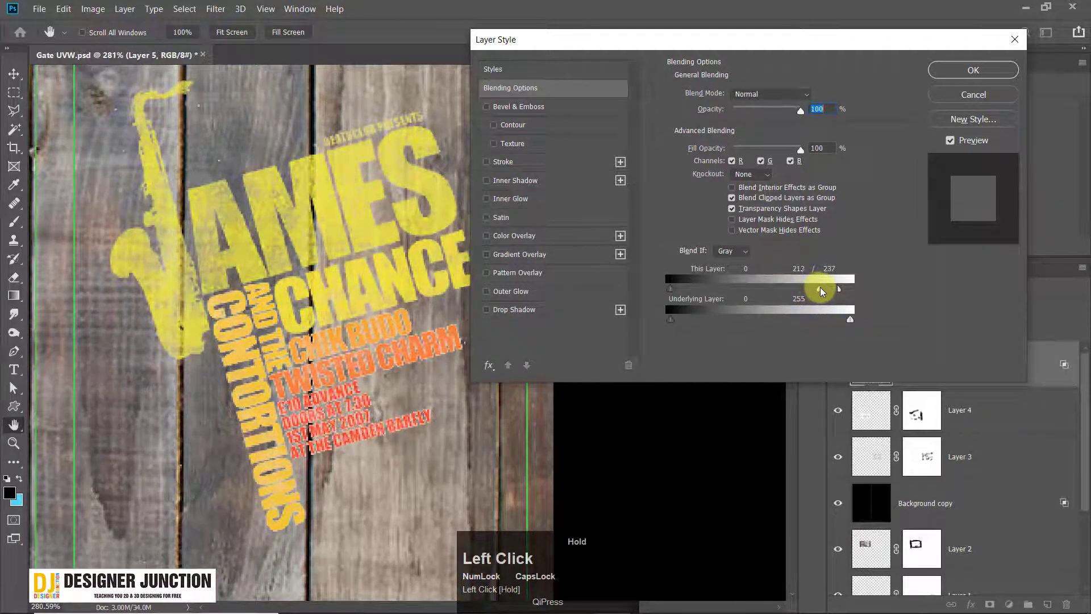
left_click(973, 70)
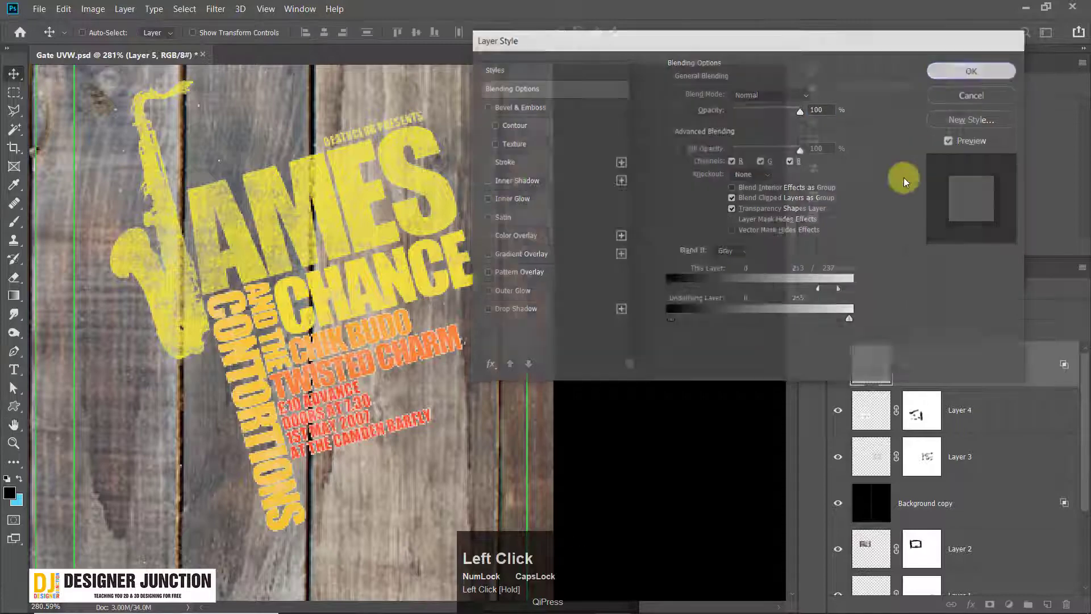
Step: Examine how the saxophone poster blends into the planks, comparing the gate with the poster layer hidden and shown
scroll(636, 381, "down", 3, "alt")
scroll(635, 381, "down", 2, "alt")
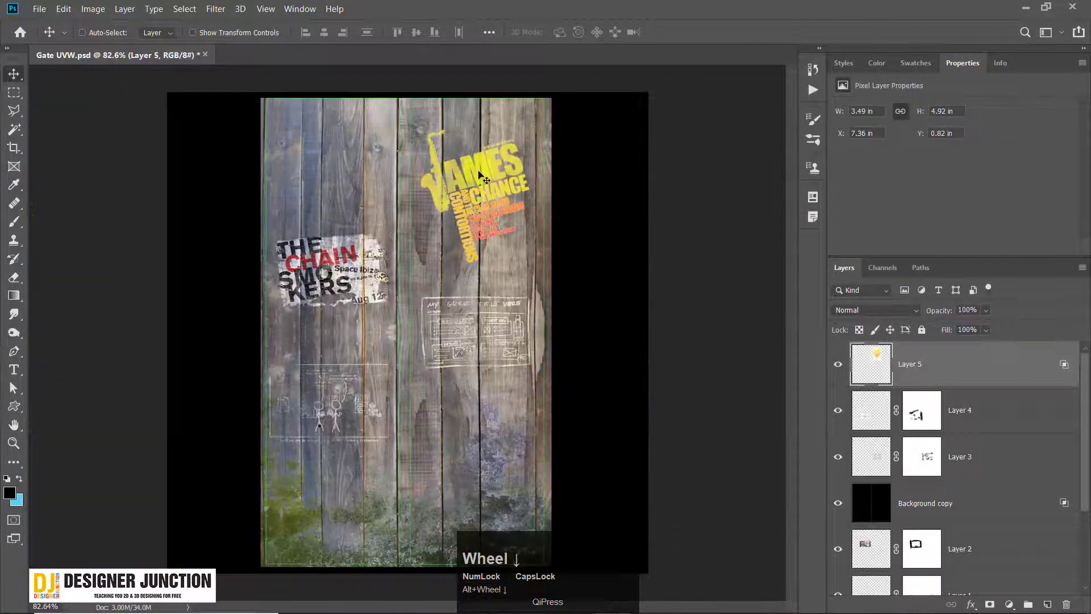
scroll(485, 166, "up", 5, "alt")
scroll(499, 178, "down", 4, "alt")
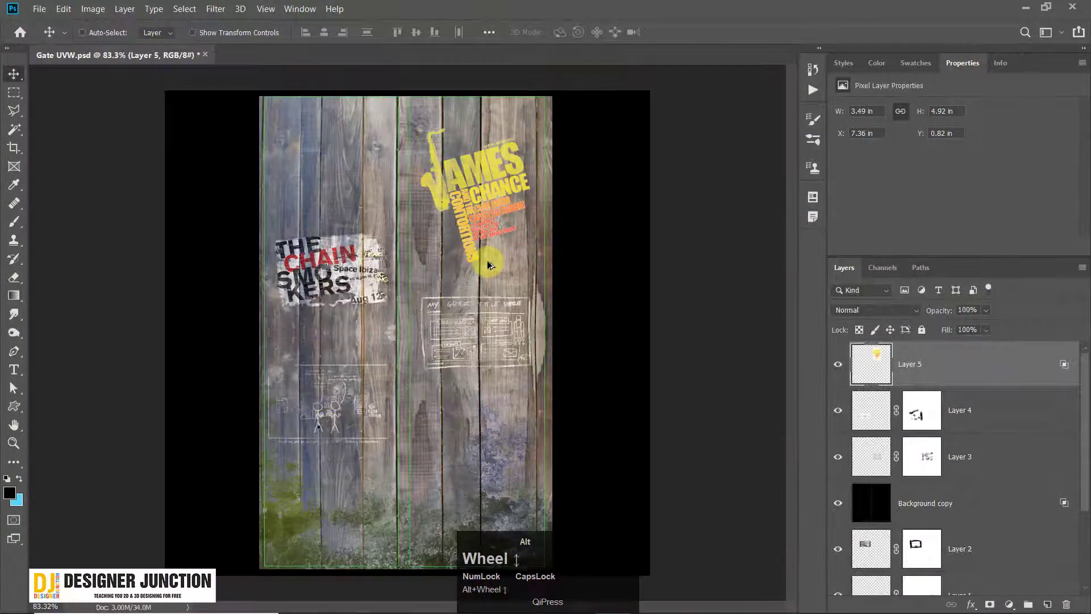
scroll(499, 149, "up", 5, "alt")
scroll(499, 153, "up", 2, "alt")
scroll(545, 193, "down", 6, "alt")
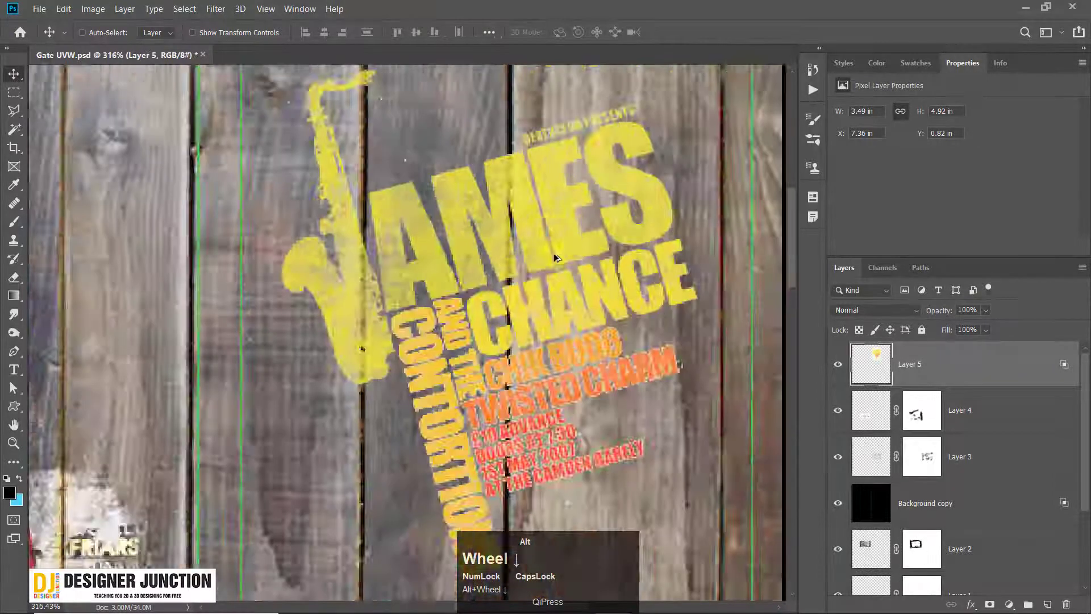
left_click_drag(392, 198, 418, 226)
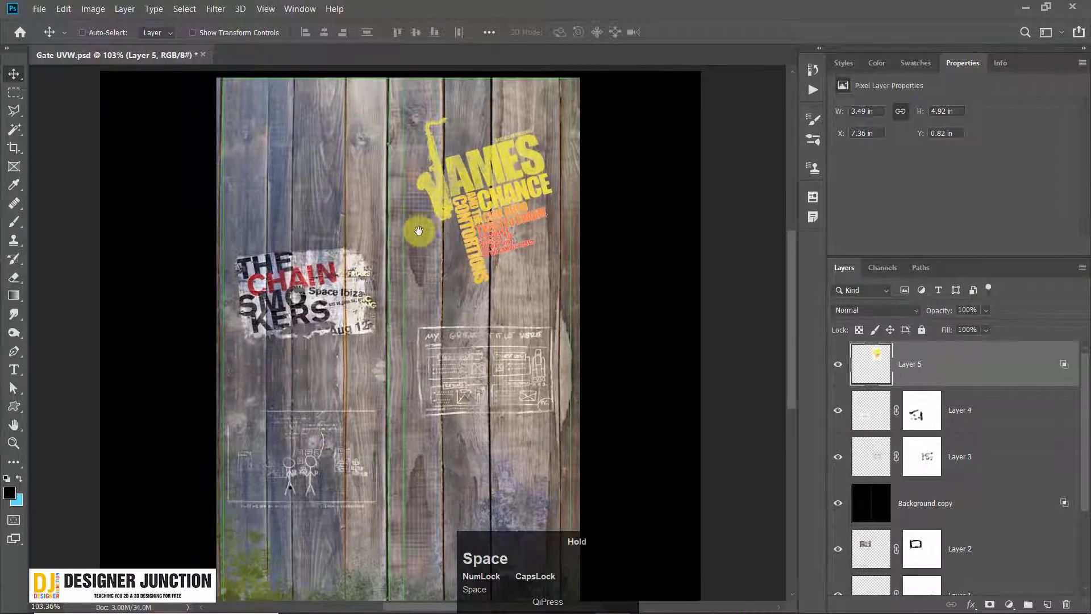
scroll(421, 238, "up", 3, "alt")
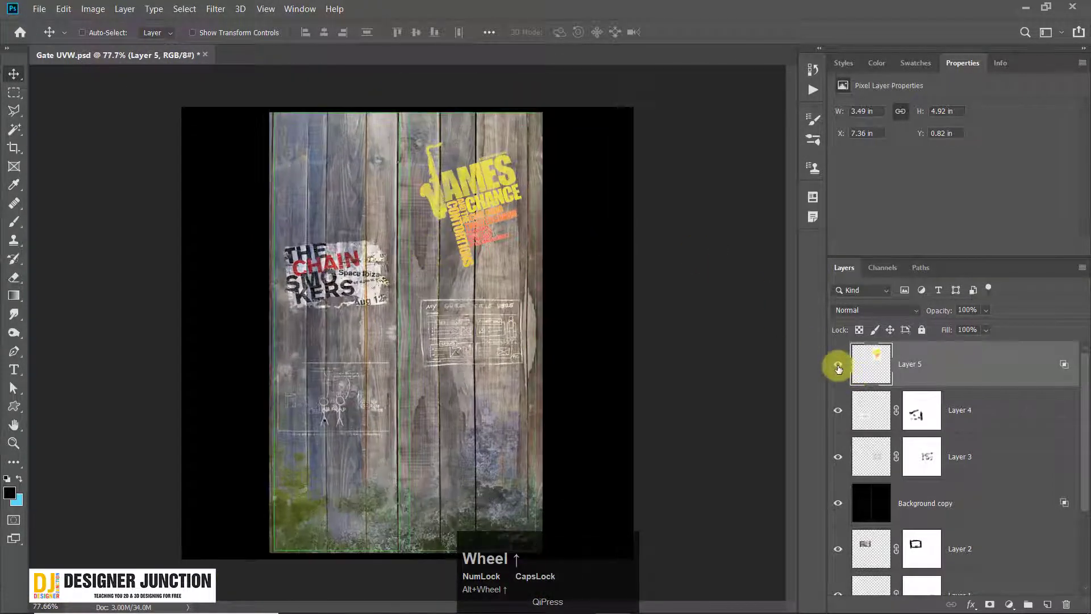
left_click(839, 367)
left_click(838, 367)
scroll(551, 165, "up", 3, "alt")
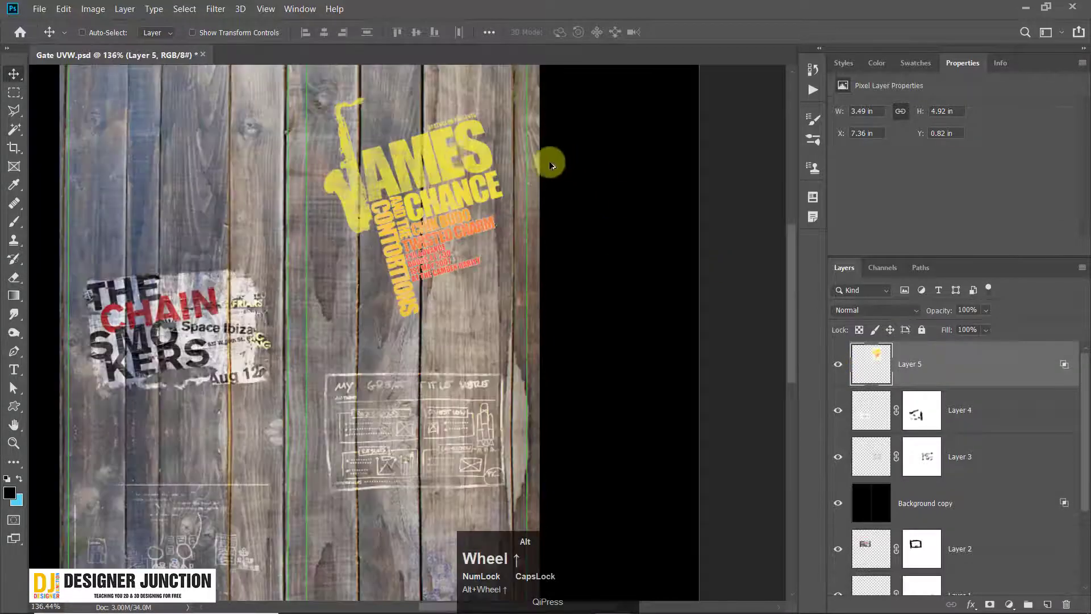
scroll(453, 212, "down", 3, "alt")
scroll(463, 206, "up", 5, "alt")
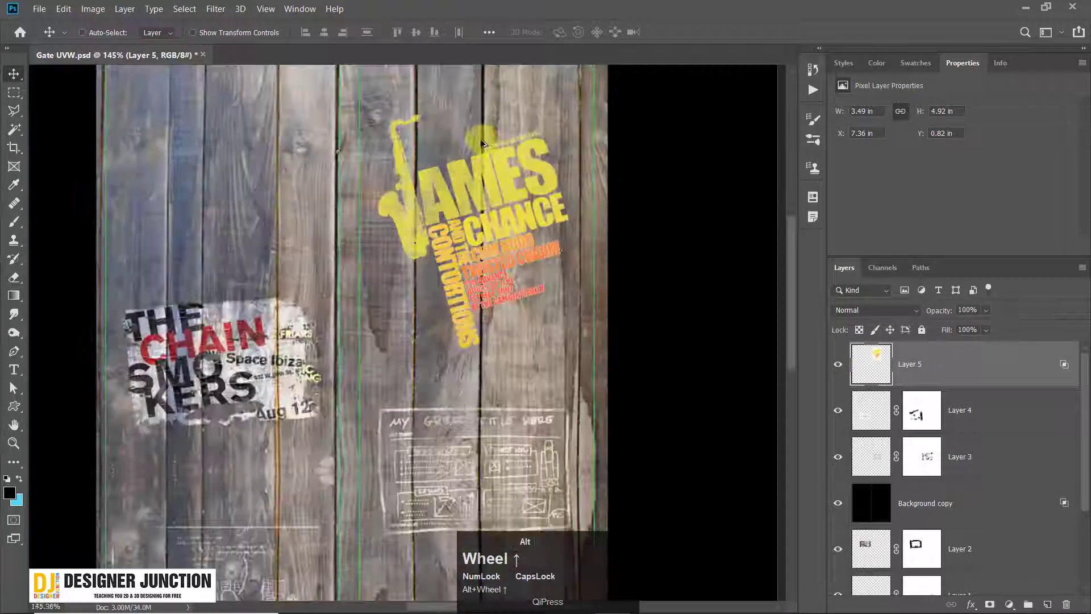
Step: Fade the saxophone poster further by setting the This Layer white split of Blend If to 206/237, and apply it
double_click(861, 330)
left_click_drag(606, 44, 607, 45)
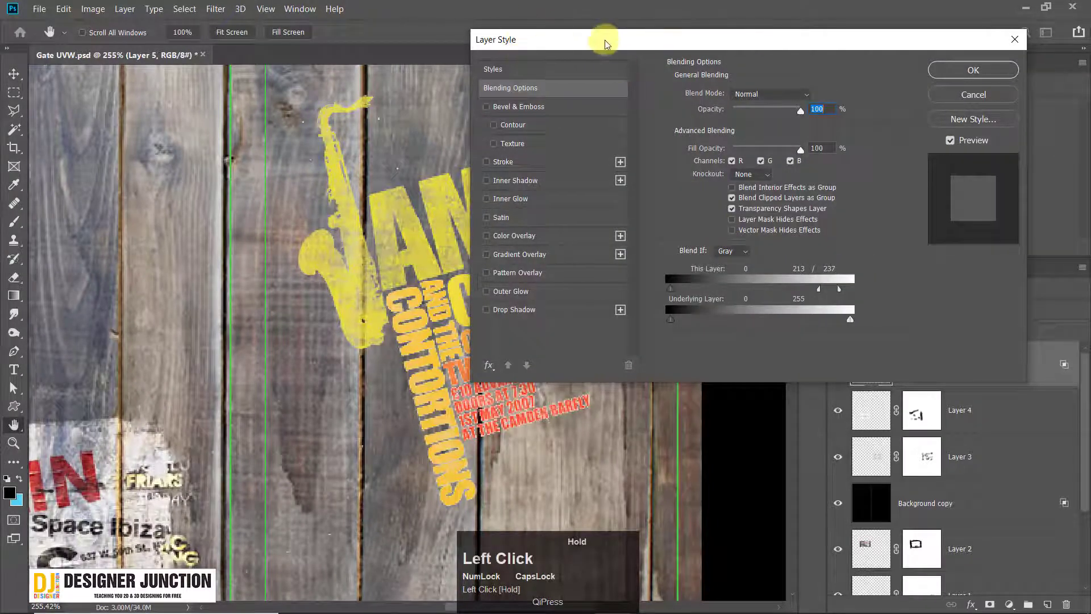
left_click_drag(492, 43, 669, 36)
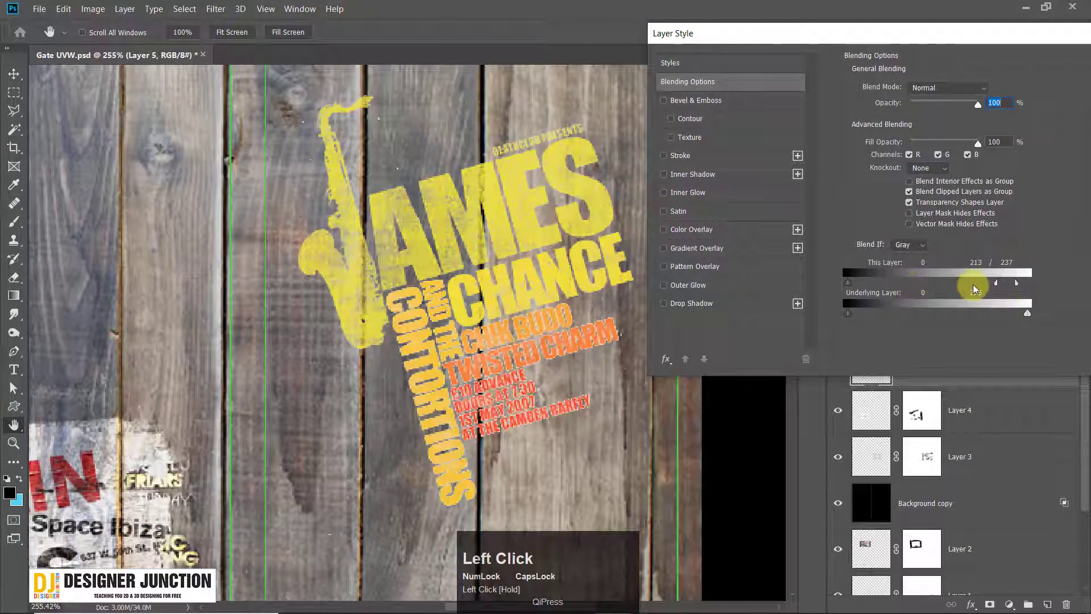
left_click_drag(996, 283, 993, 283)
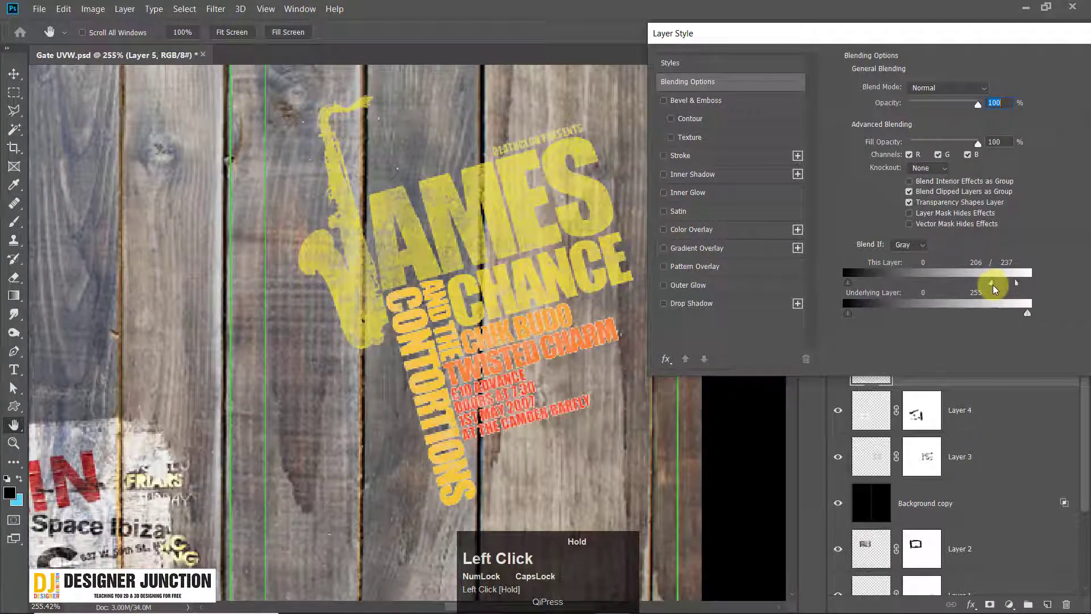
left_click_drag(994, 288, 994, 288)
left_click_drag(818, 32, 534, 57)
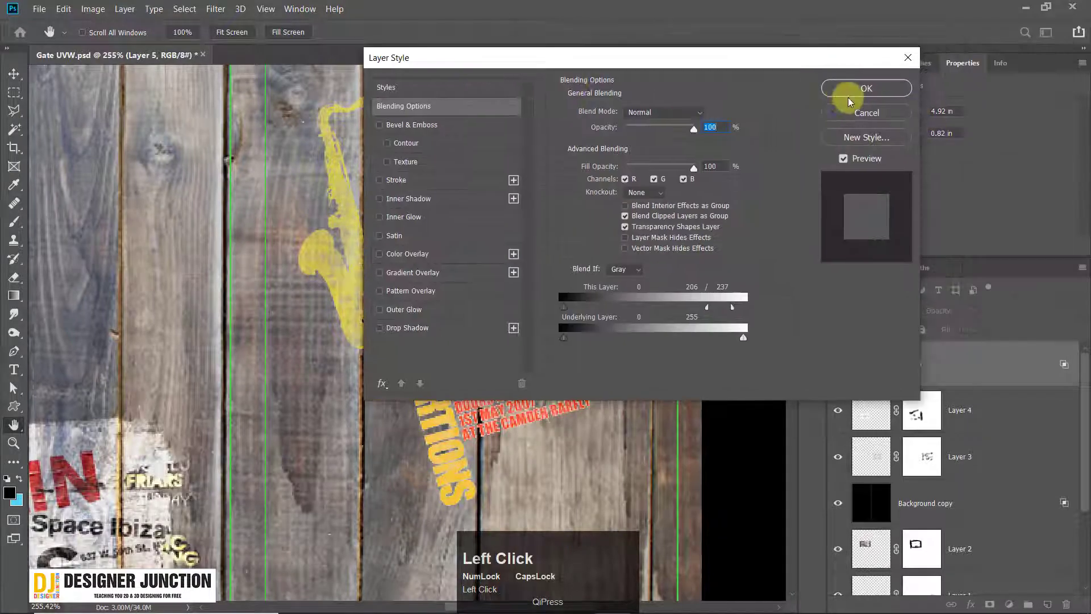
Step: Move the Background copy layer to the top of the layer stack, above the saxophone poster layer
scroll(595, 292, "down", 5, "alt")
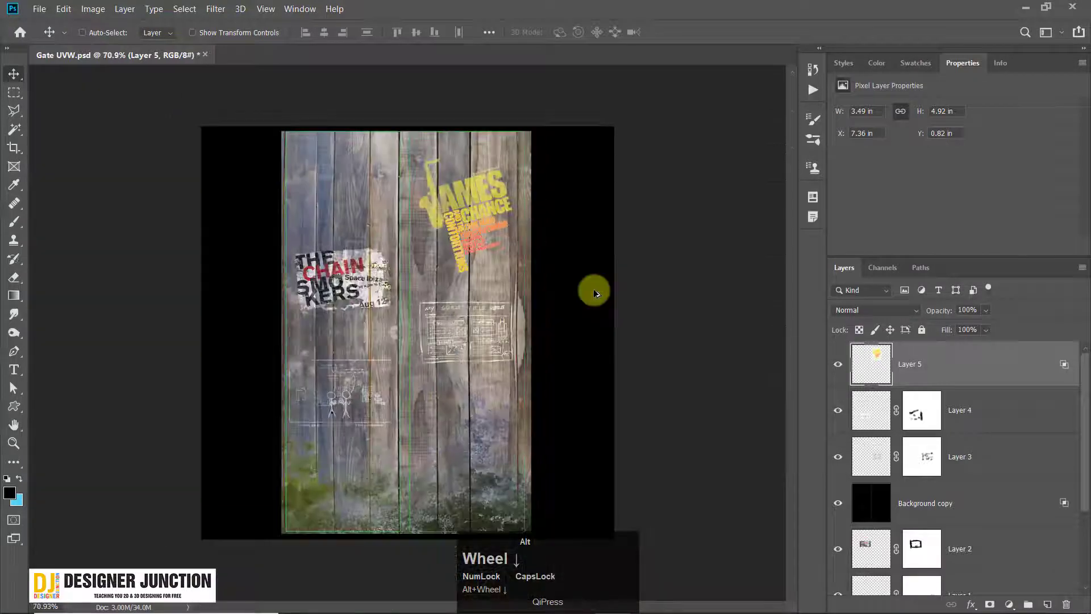
scroll(595, 293, "up", 1, "alt")
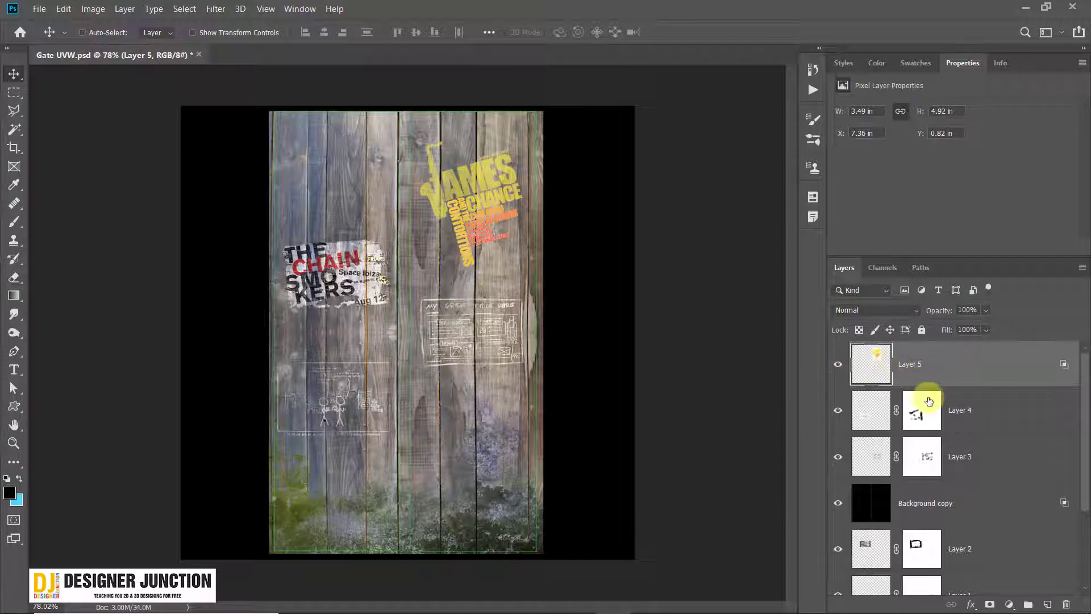
scroll(929, 405, "up", 1)
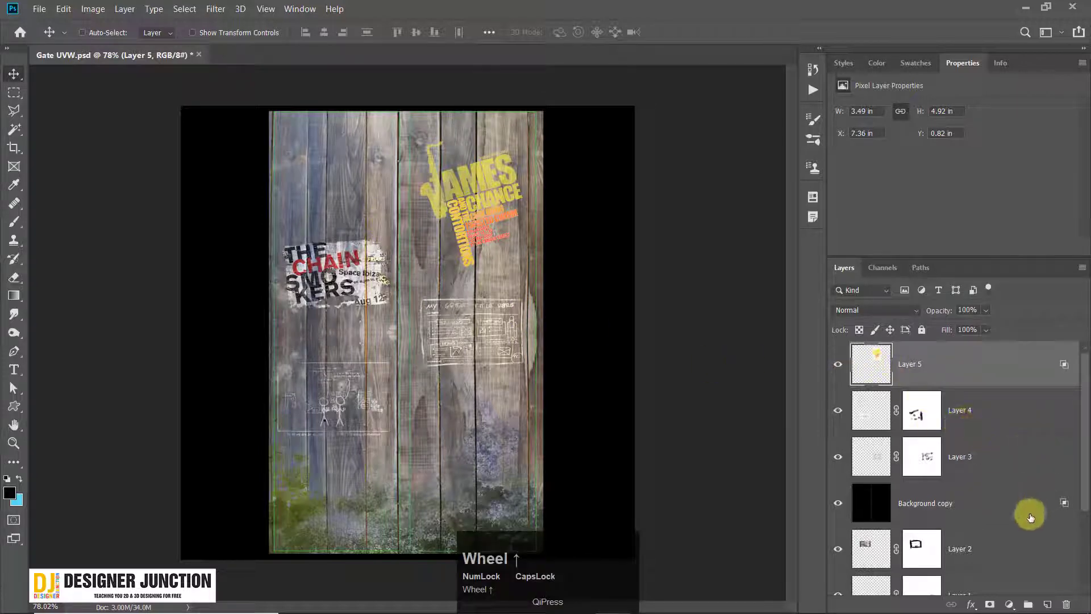
left_click_drag(1029, 500, 948, 385)
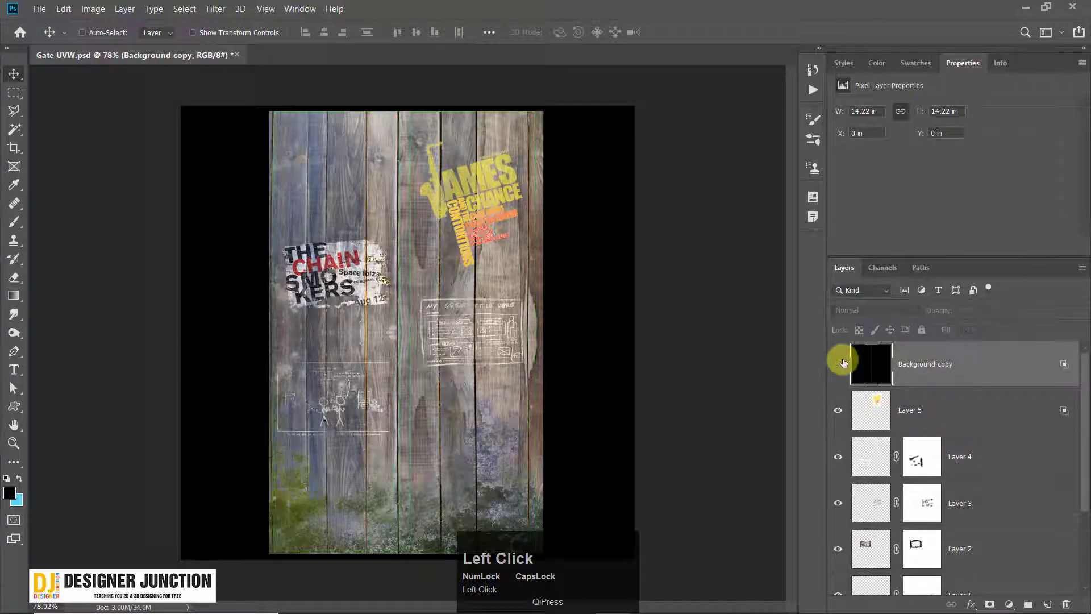
Step: Hide the Background copy layer with the UV guide lines and save the gate texture file
left_click(331, 300)
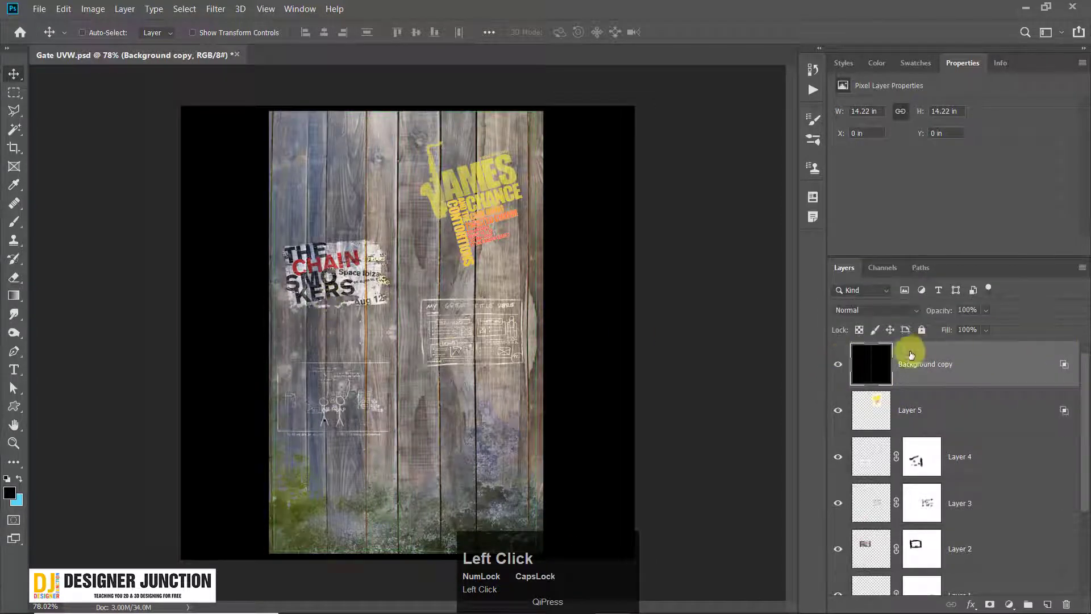
left_click(838, 364)
key("ctrl")
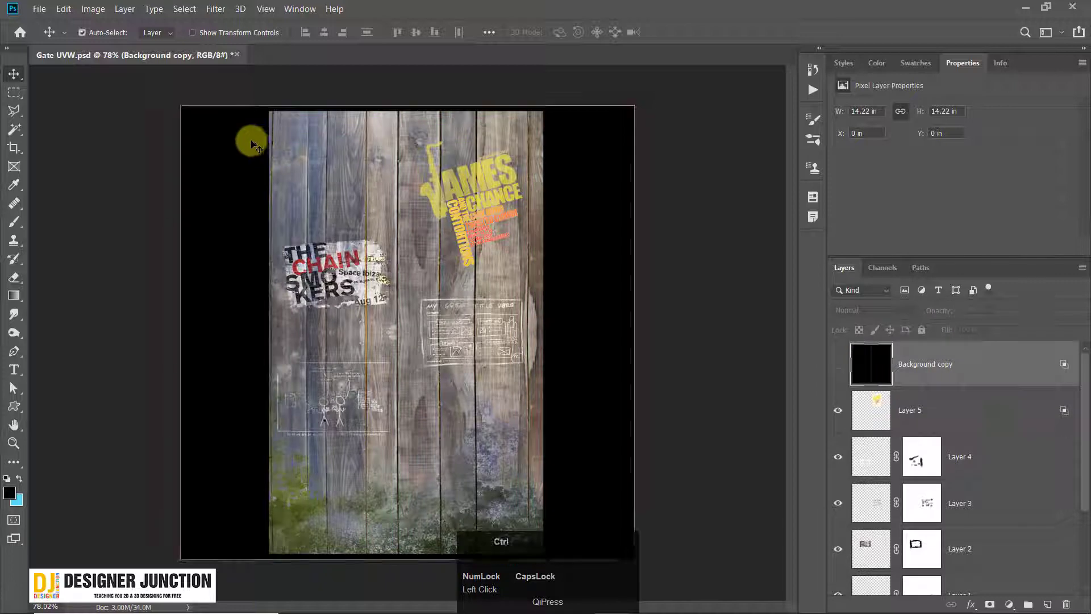
key("ctrl+s")
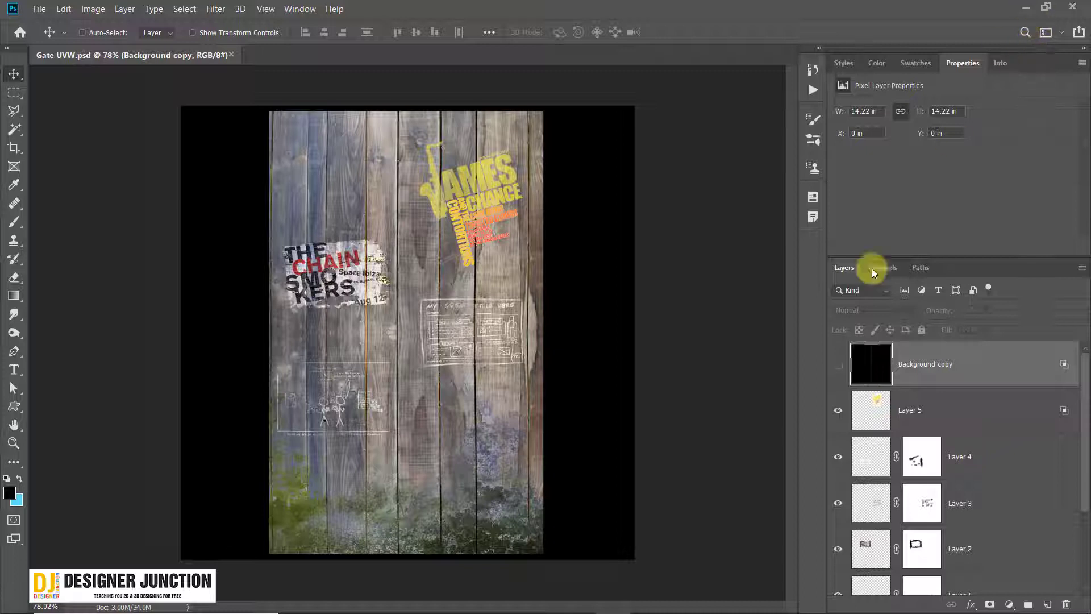
Step: Switch to 3ds Max and examine the updated gate texture up close in the perspective view
left_click(1029, 12)
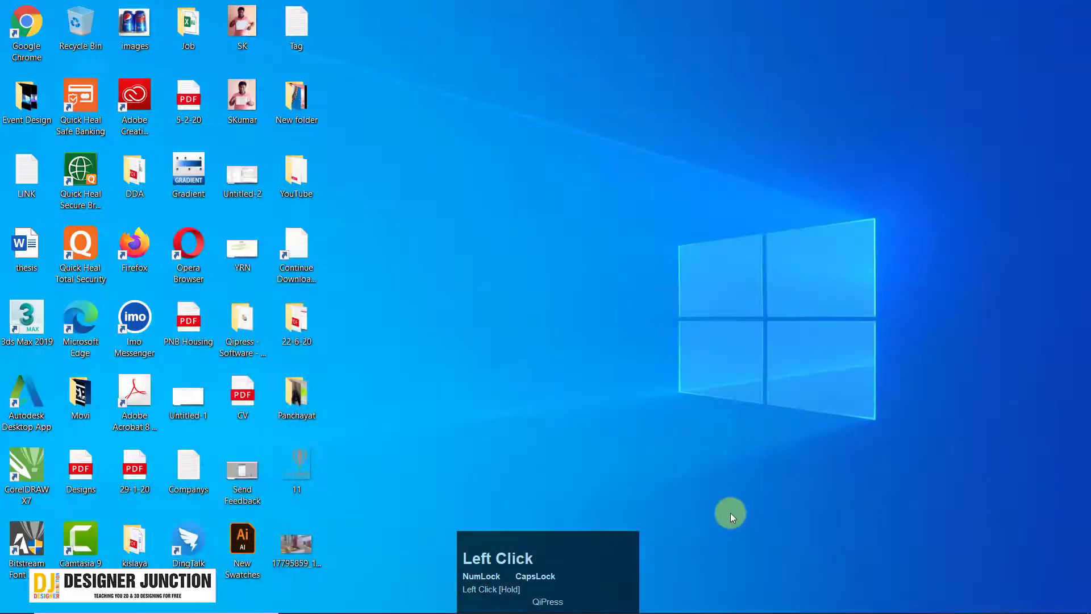
left_click(648, 606)
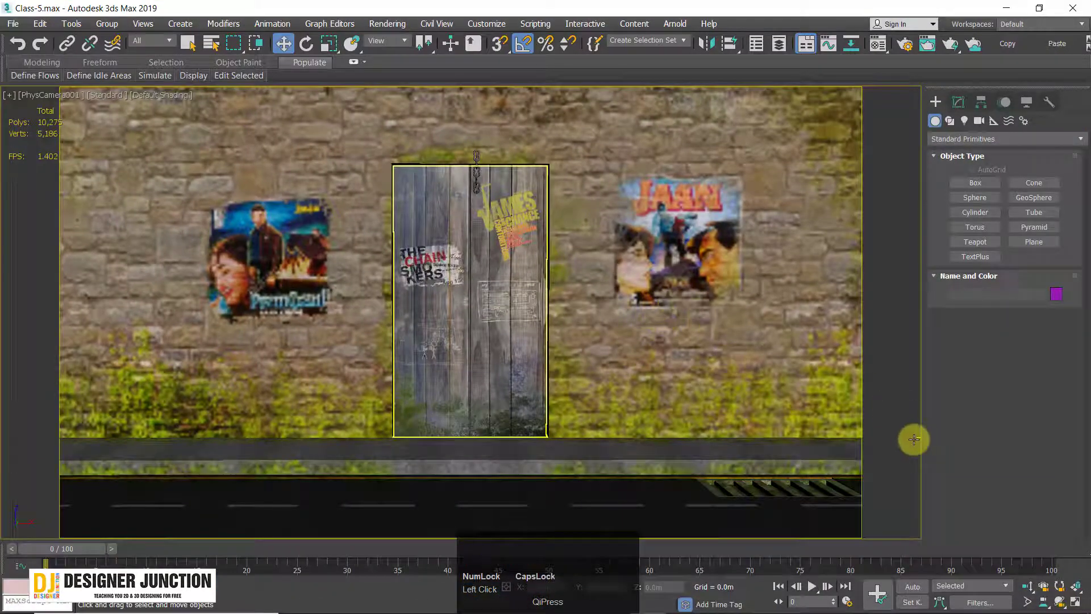
left_click_drag(513, 207, 513, 234)
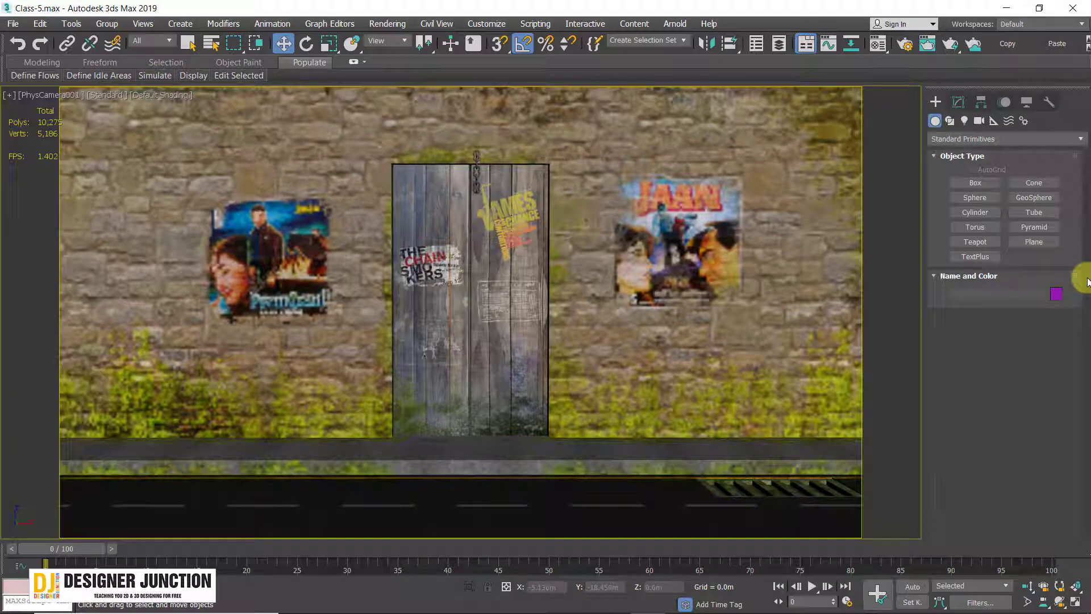
left_click(419, 298)
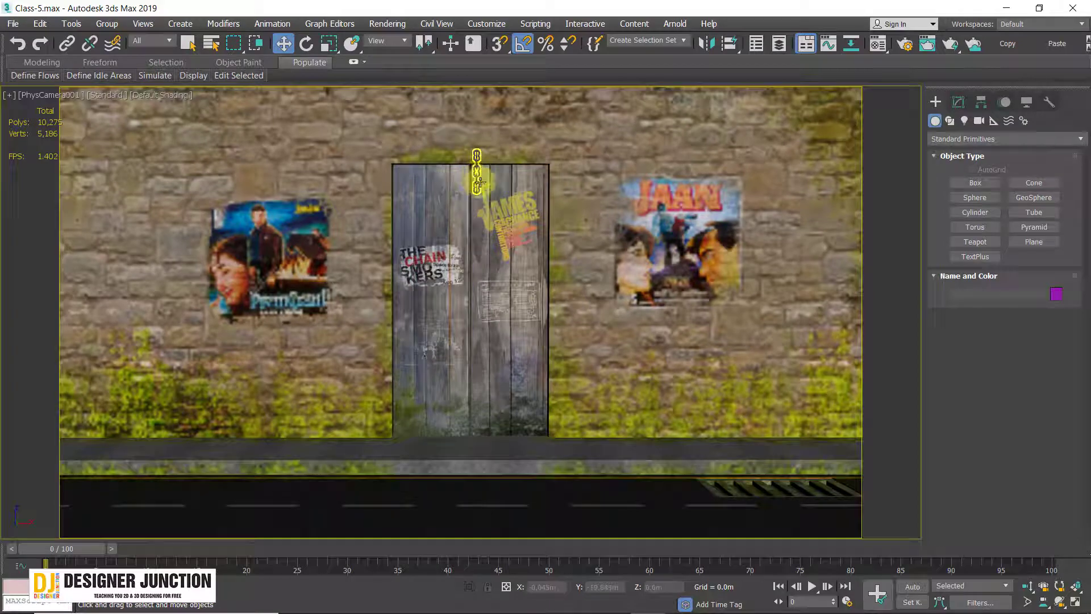
key("p")
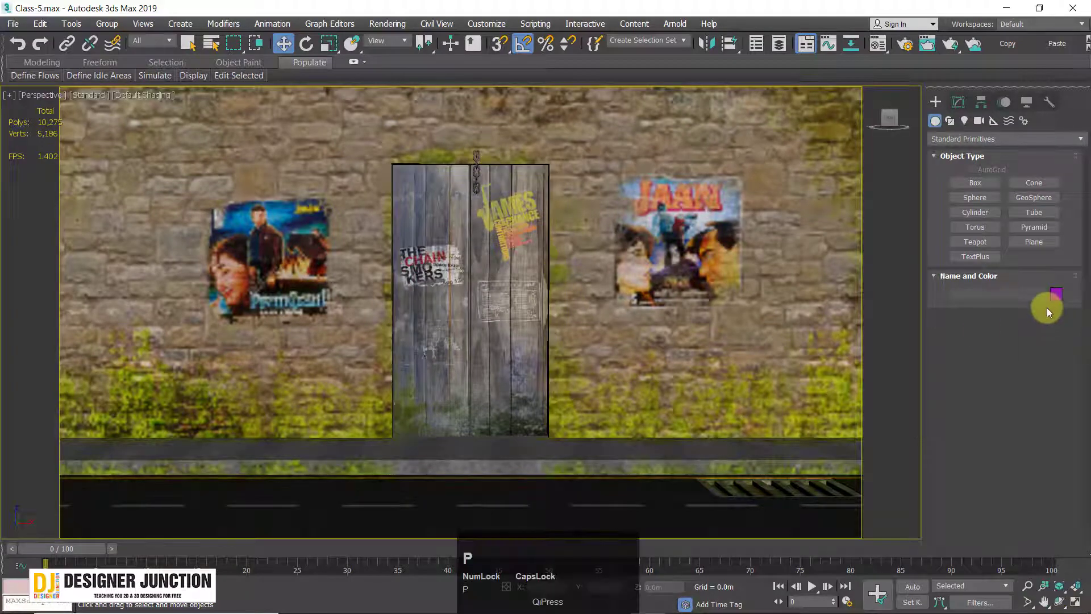
key("z")
scroll(270, 373, "up", 5)
middle_click_drag(270, 373, 640, 250)
scroll(642, 177, "up", 3)
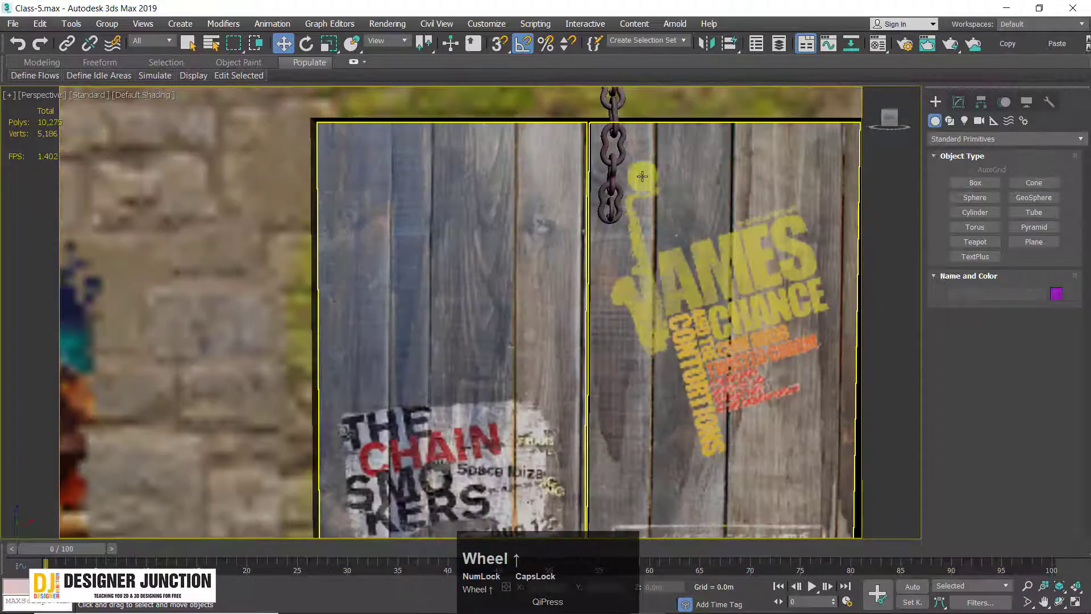
scroll(642, 177, "up", 2)
middle_click_drag(642, 177, 565, 315)
scroll(285, 409, "down", 5)
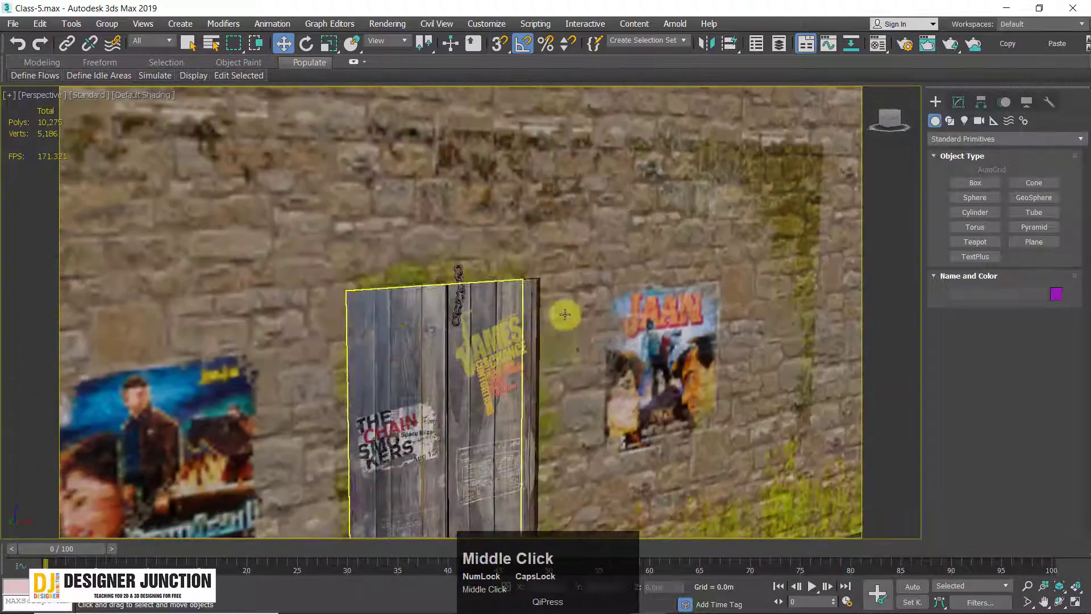
Step: Examine the texture on the hanging chain above the gate from close up and at an angle
scroll(721, 155, "up", 5)
middle_click_drag(721, 156, 462, 333)
scroll(390, 341, "up", 3)
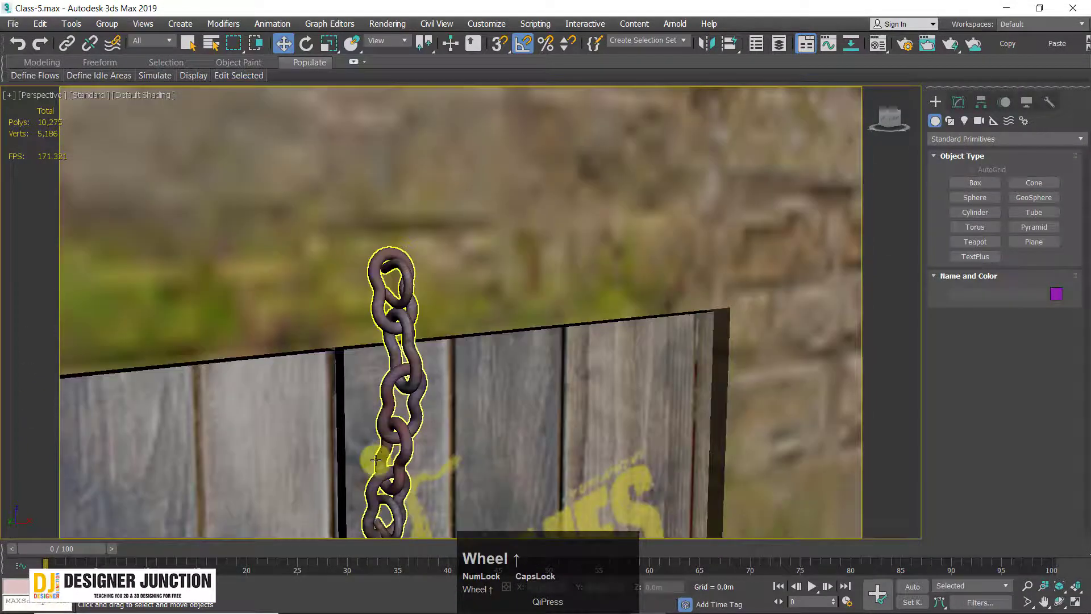
middle_click_drag(375, 459, 500, 353)
scroll(451, 317, "up", 3)
mouse_move(451, 316)
middle_mouse_down("alt")
mouse_move(470, 324)
mouse_move(346, 274)
mouse_move(419, 311)
mouse_move(436, 285)
mouse_move(463, 310)
middle_mouse_up("alt")
scroll(347, 273, "down", 5)
scroll(421, 280, "up", 4)
scroll(479, 311, "up", 2)
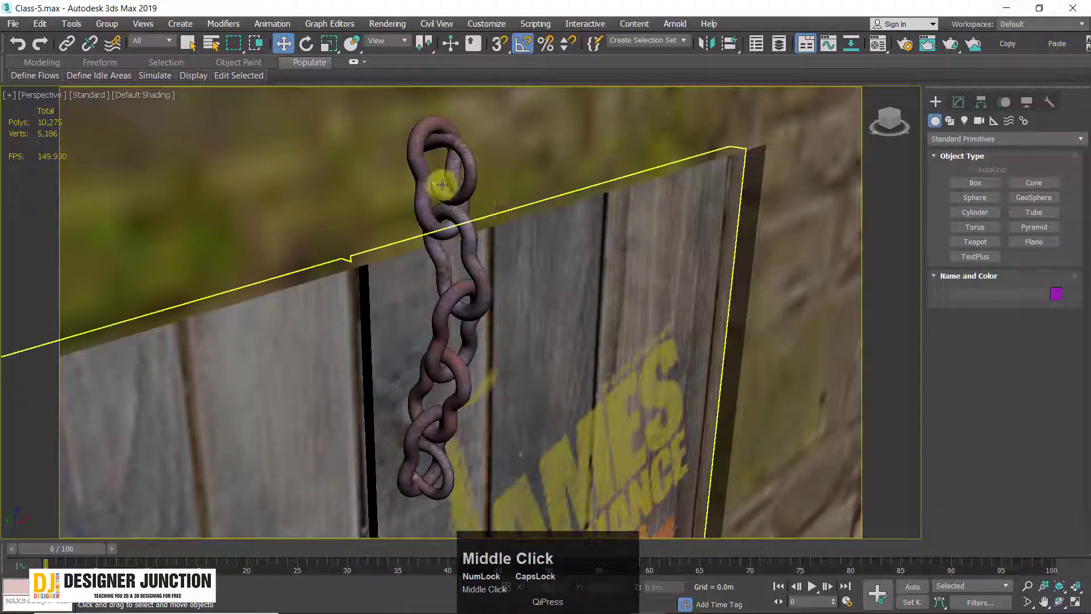
Step: Open the UVW-3 PSD file from the Class-3 folder in Photoshop
left_click(1011, 12)
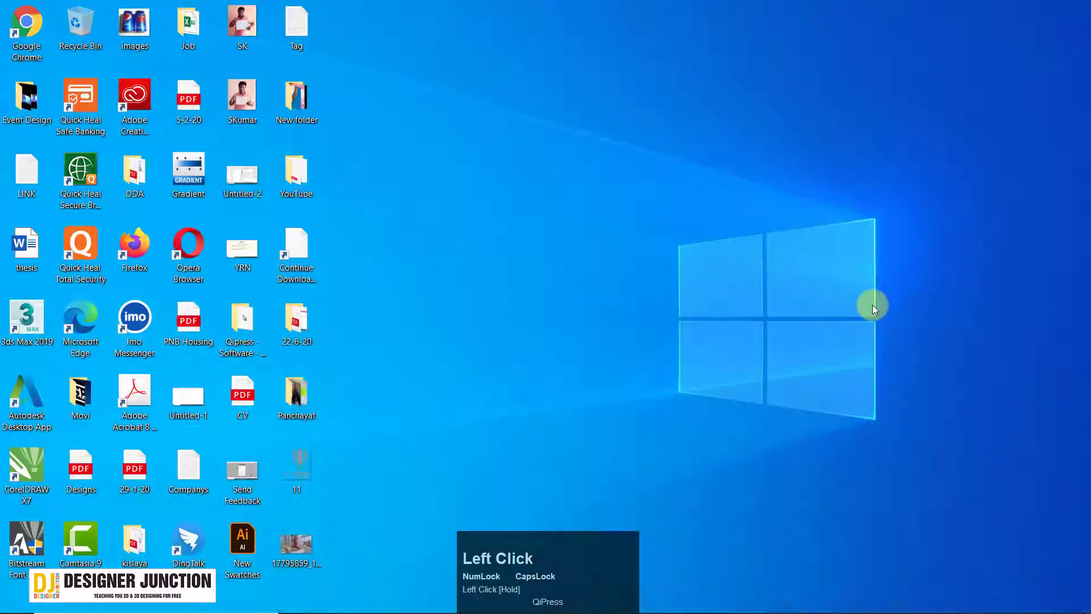
mouse_move(823, 611)
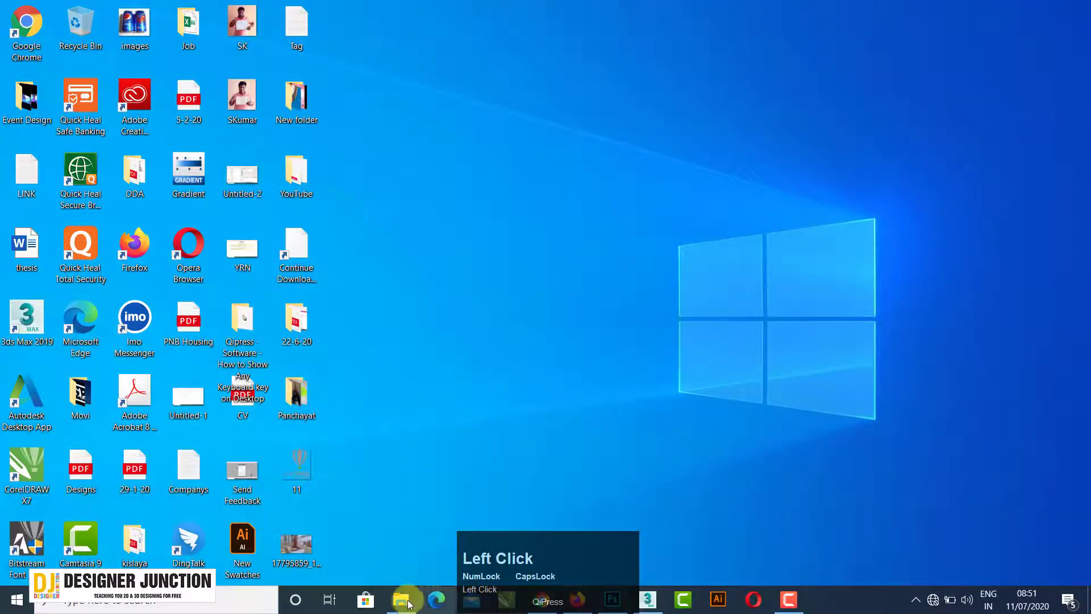
left_click(408, 600)
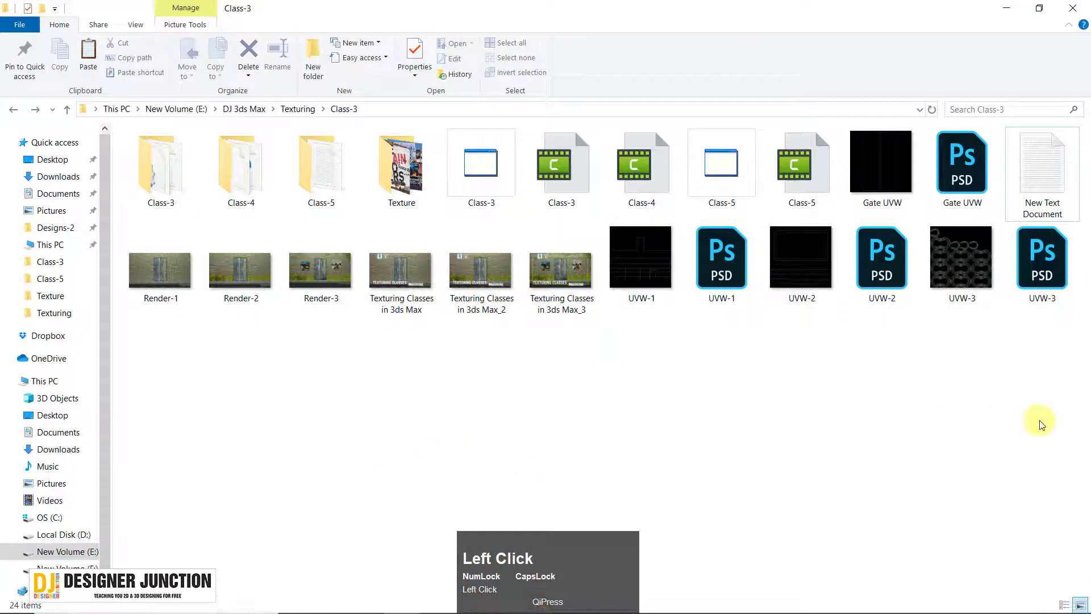
double_click(1030, 244)
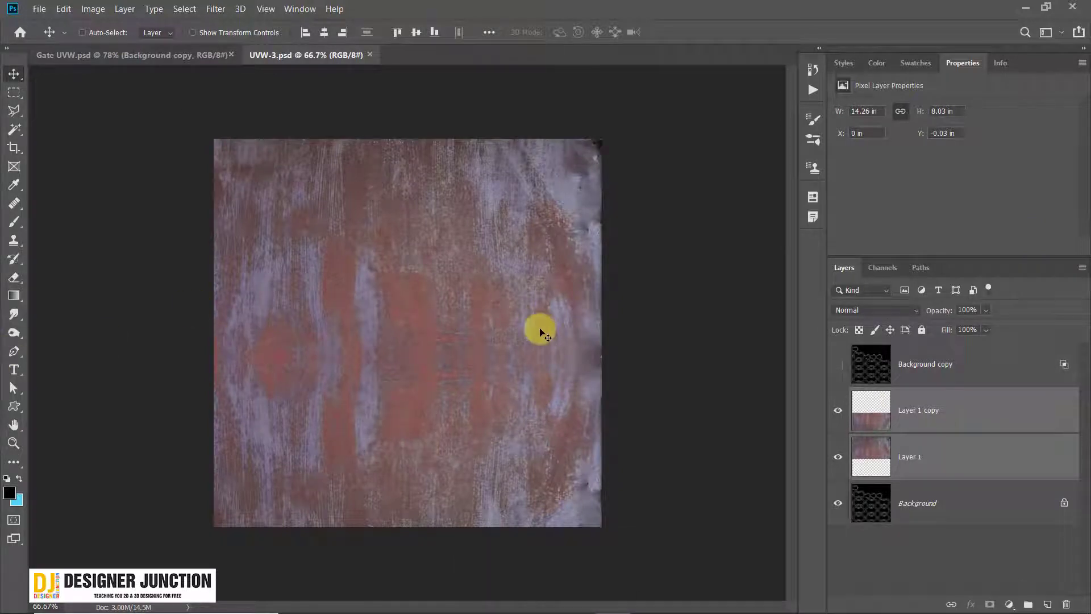
Step: Set the foreground color to the purple #847e9a sampled from the pale paint streak in the rust texture
scroll(430, 298, "up", 5, "alt")
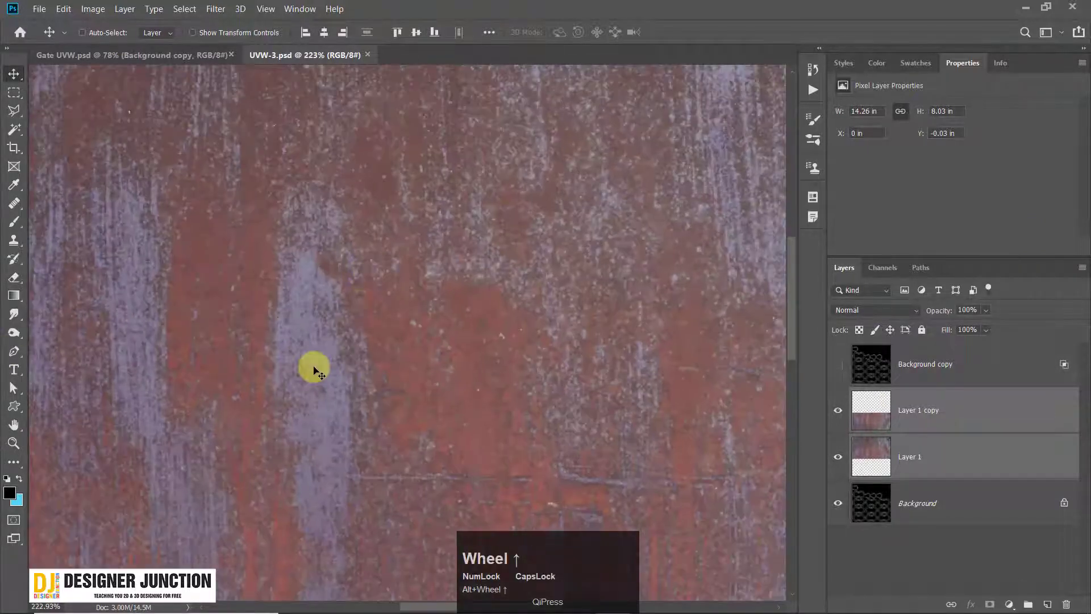
scroll(321, 358, "up", 4, "alt")
scroll(101, 474, "down", 1, "alt")
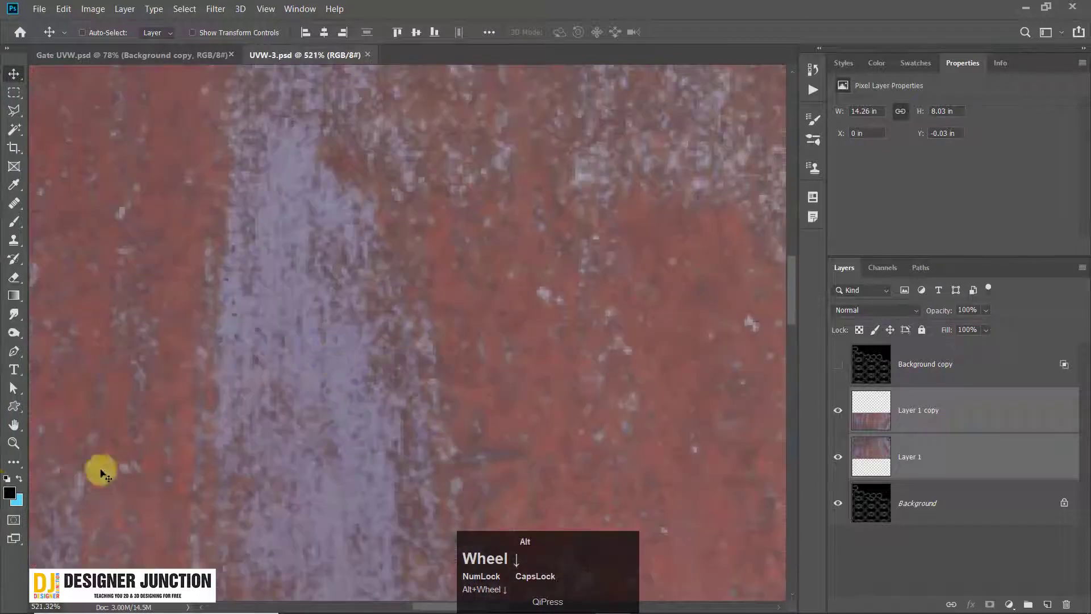
left_click(10, 496)
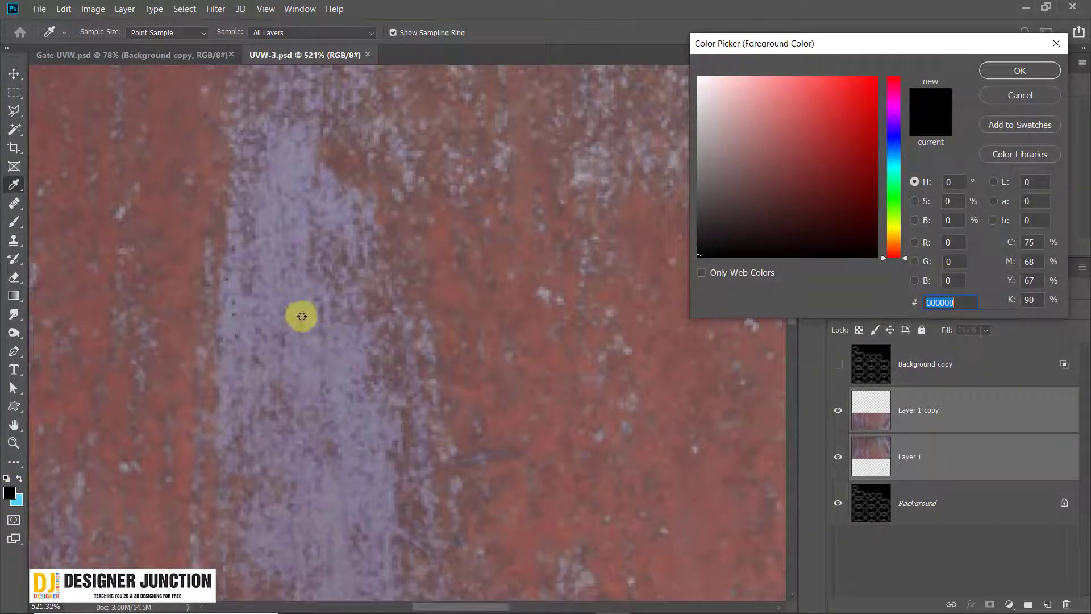
left_click(295, 236)
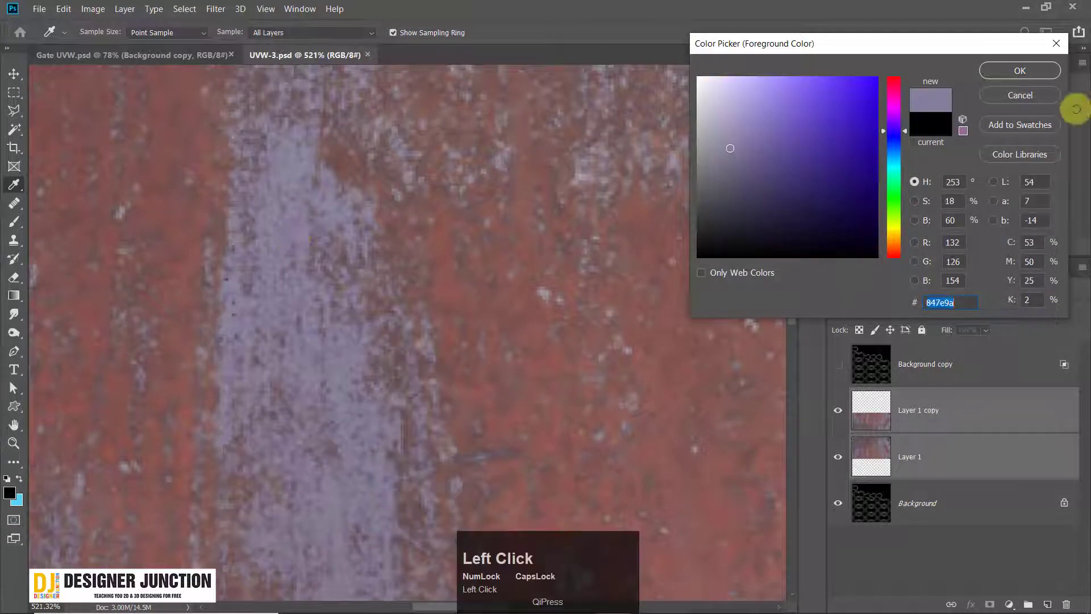
left_click(1020, 71)
Step: Activate the Brush tool and merge Layer 1 and Layer 1 copy into a single rust texture layer
scroll(470, 288, "down", 5, "alt")
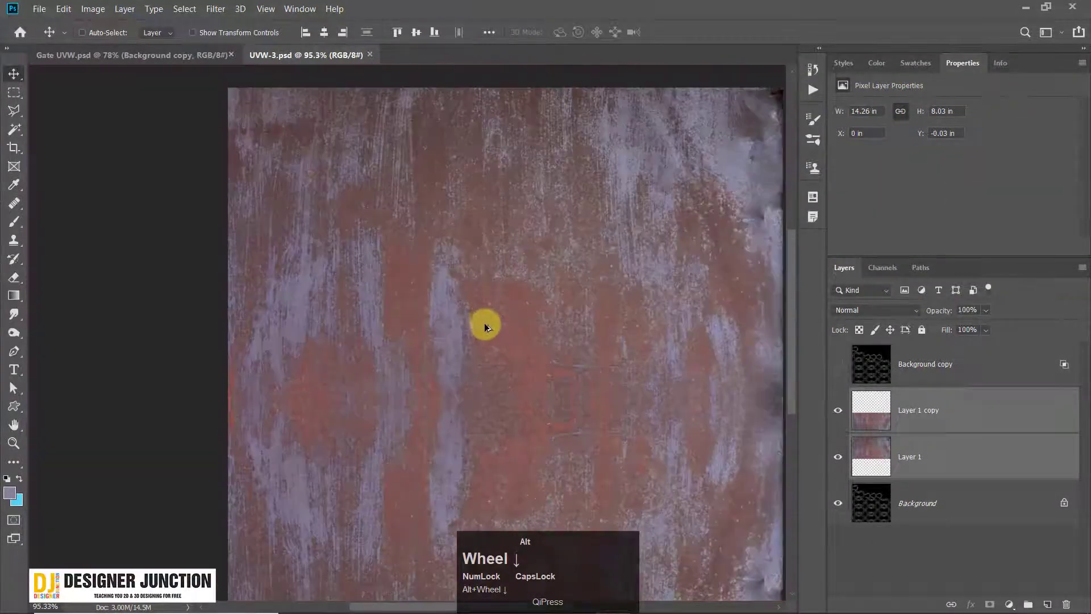
scroll(550, 392, "up", 2, "alt")
scroll(550, 392, "up", 2, "alt")
scroll(475, 318, "down", 5, "alt")
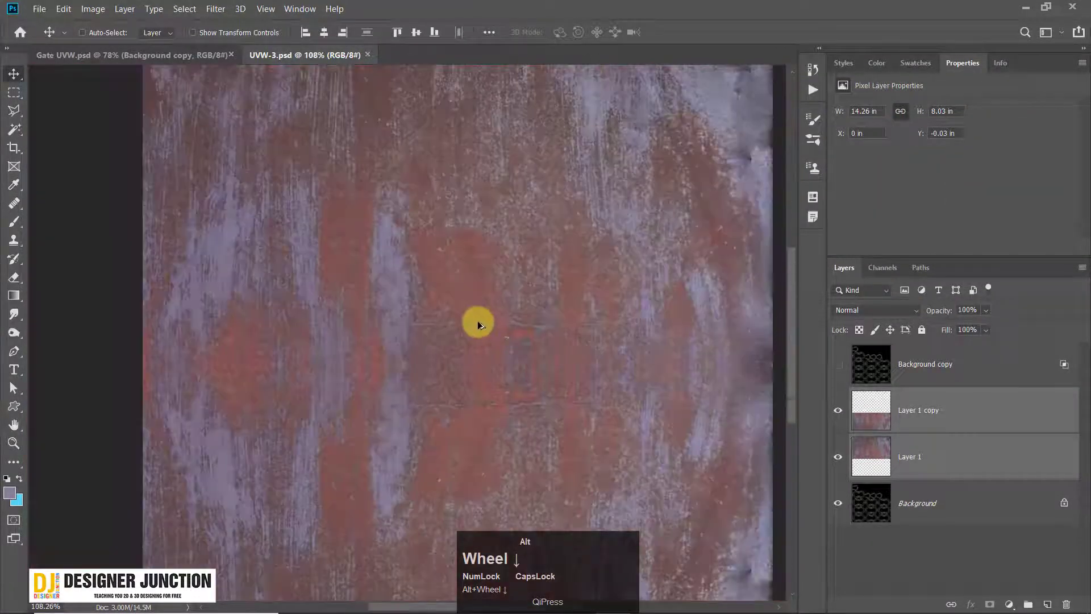
scroll(414, 329, "up", 1, "alt")
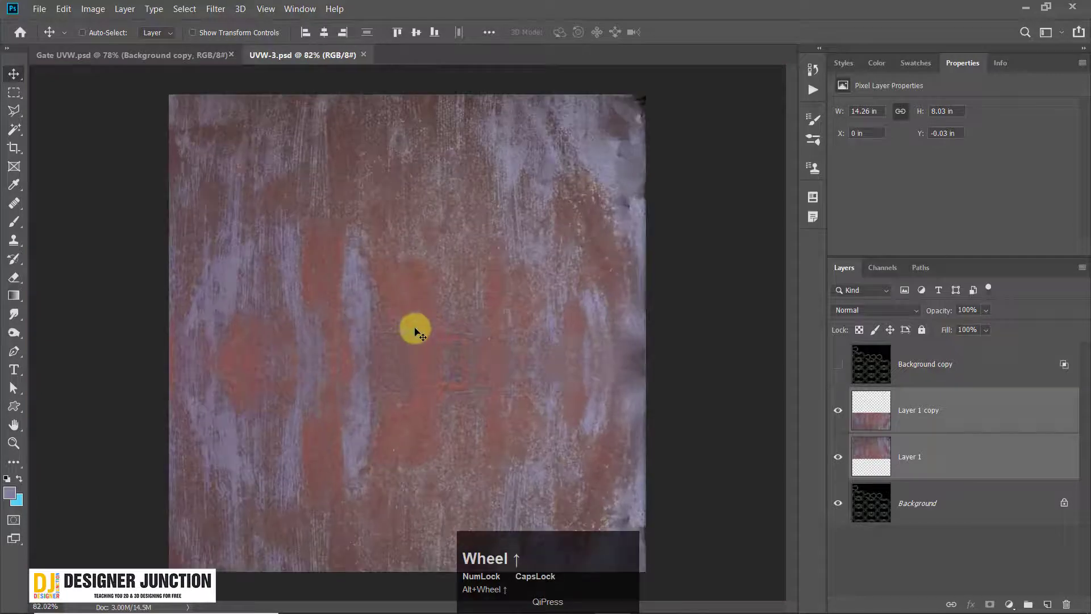
left_click(13, 221)
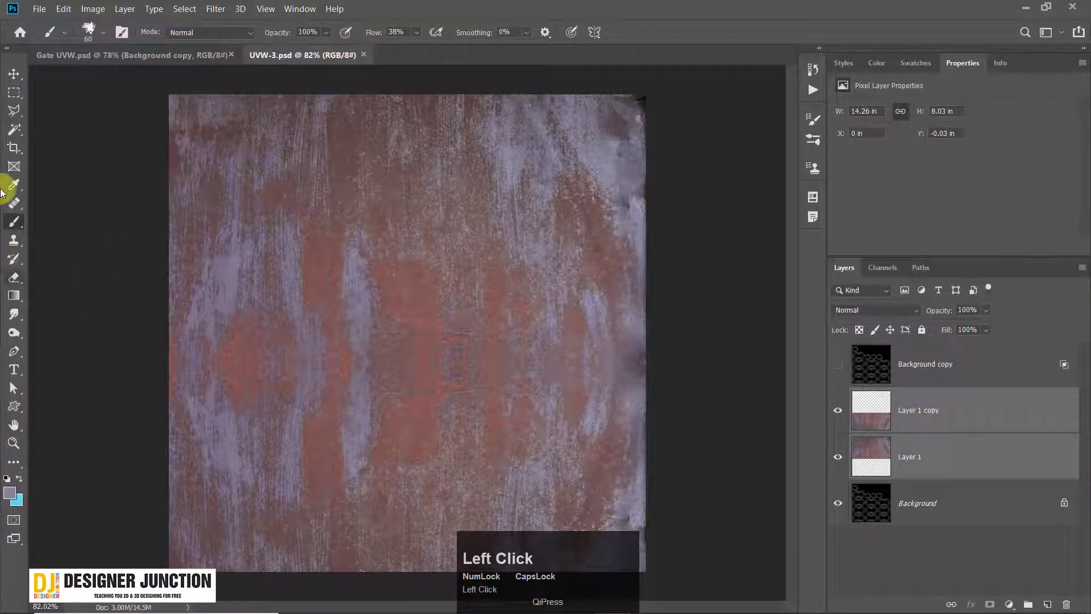
left_click(941, 419)
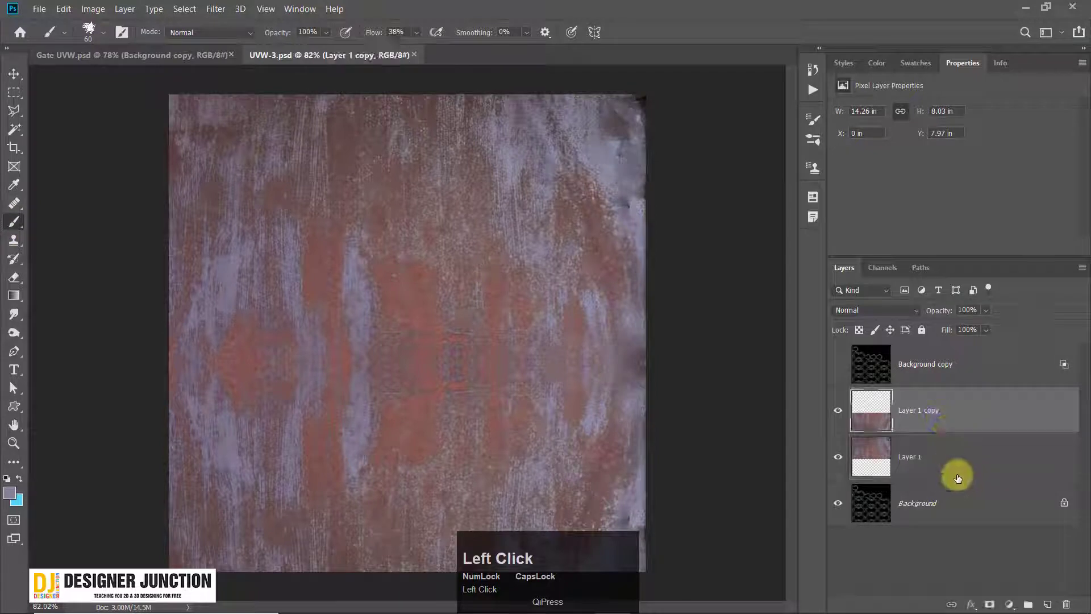
left_click(955, 450)
left_click(952, 418)
left_click(841, 415)
left_click(840, 415)
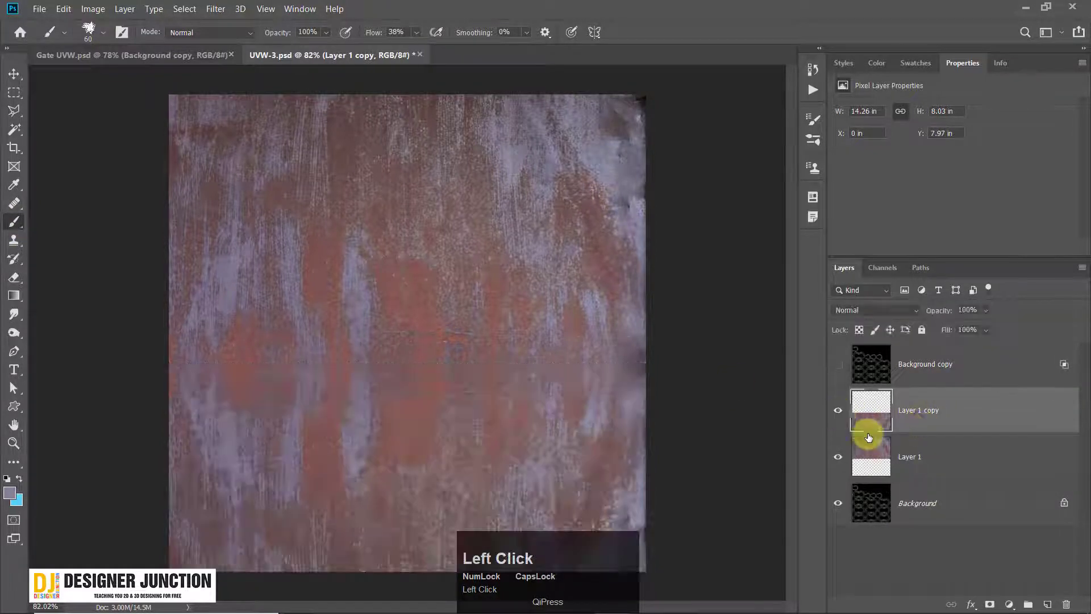
left_click(937, 446, "ctrl")
left_click(937, 423, "ctrl")
key("ctrl+e")
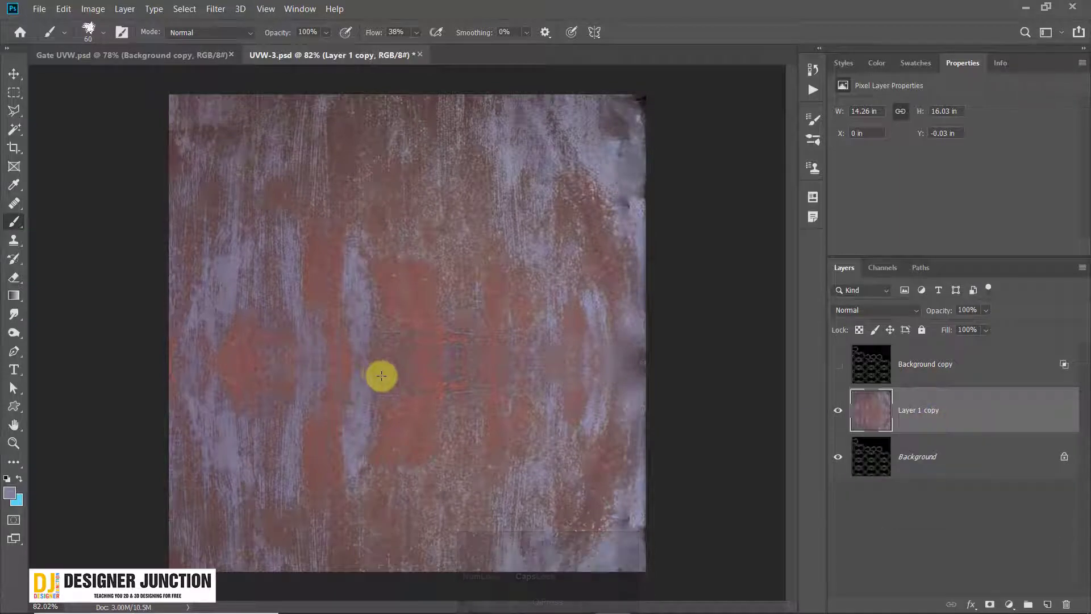
Step: Enlarge the brush to 300 px, try a purple stroke across the middle of the rust texture, and undo the stroke
key("bracketright")
key("bracketright")
key("bracketright")
key("bracketright")
key("bracketright")
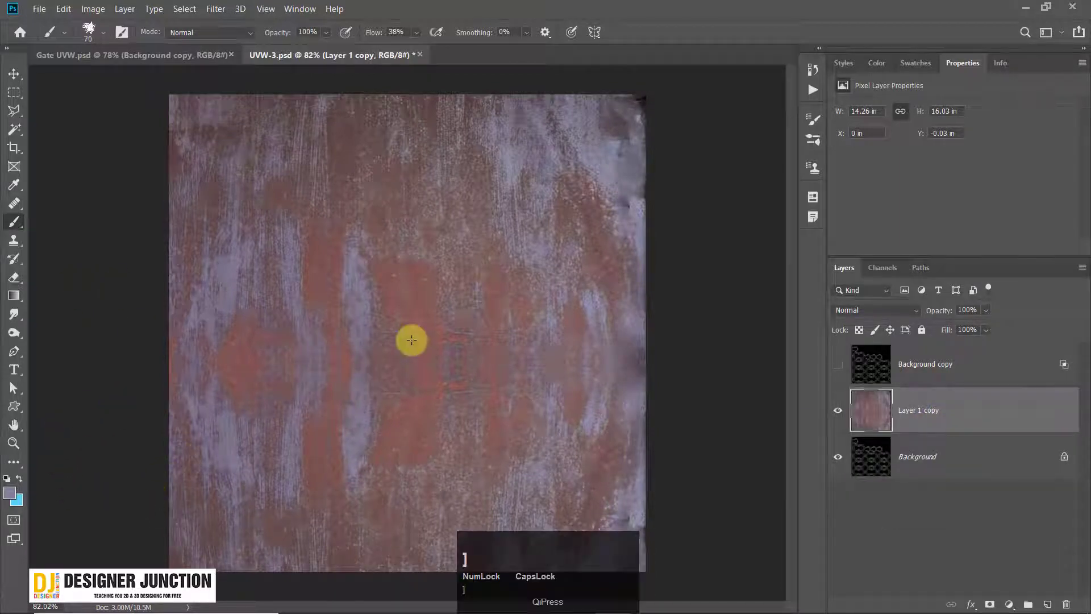
key("Caps_Lock")
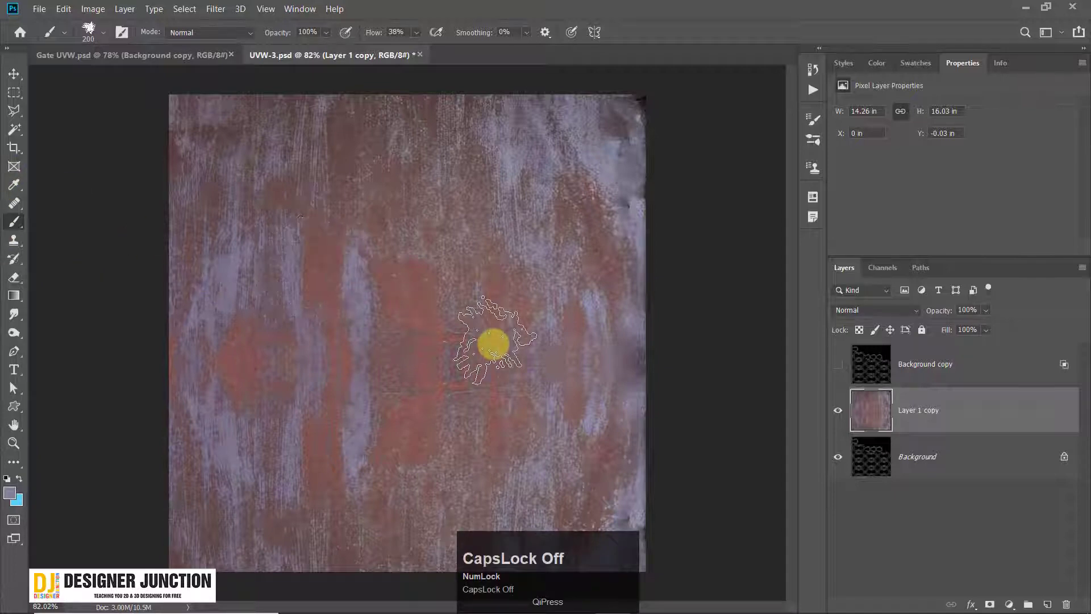
key("bracketright")
key("bracketright")
left_click_drag(429, 288, 420, 287)
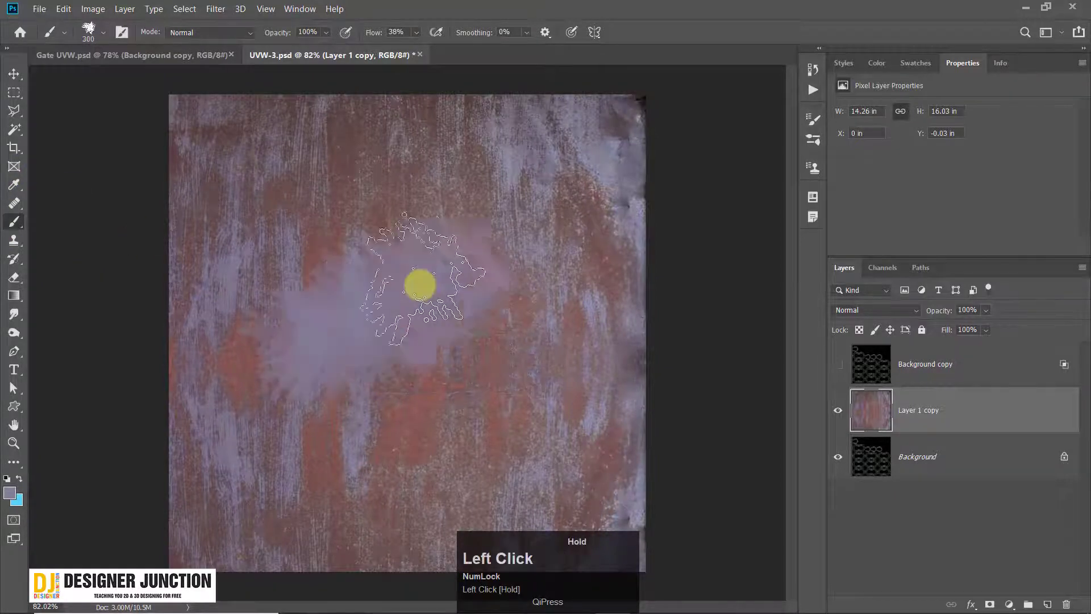
key("ctrl+z")
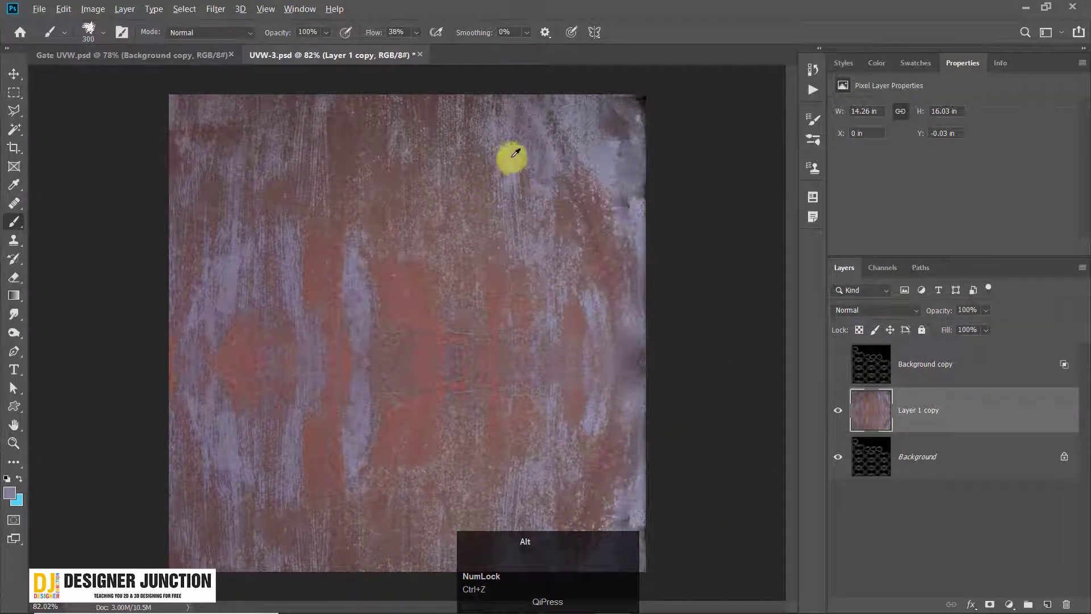
Step: Sample a pale purple from the worn paint in the upper part of the rust texture as the foreground color
left_click(629, 160, "alt")
scroll(567, 159, "up", 5, "alt")
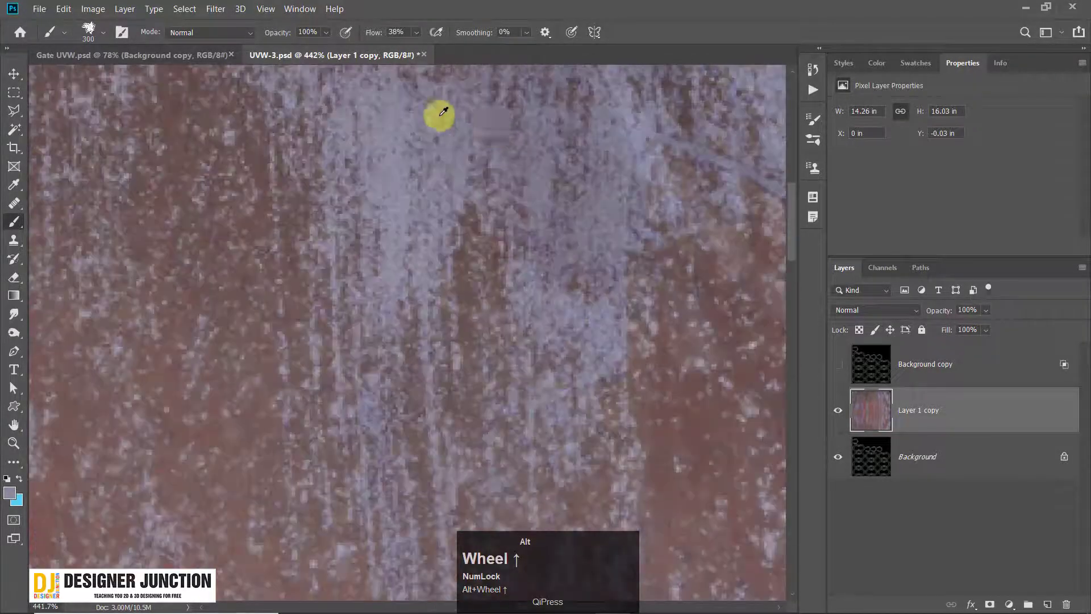
scroll(353, 151, "up", 5, "alt")
scroll(344, 156, "down", 2, "alt")
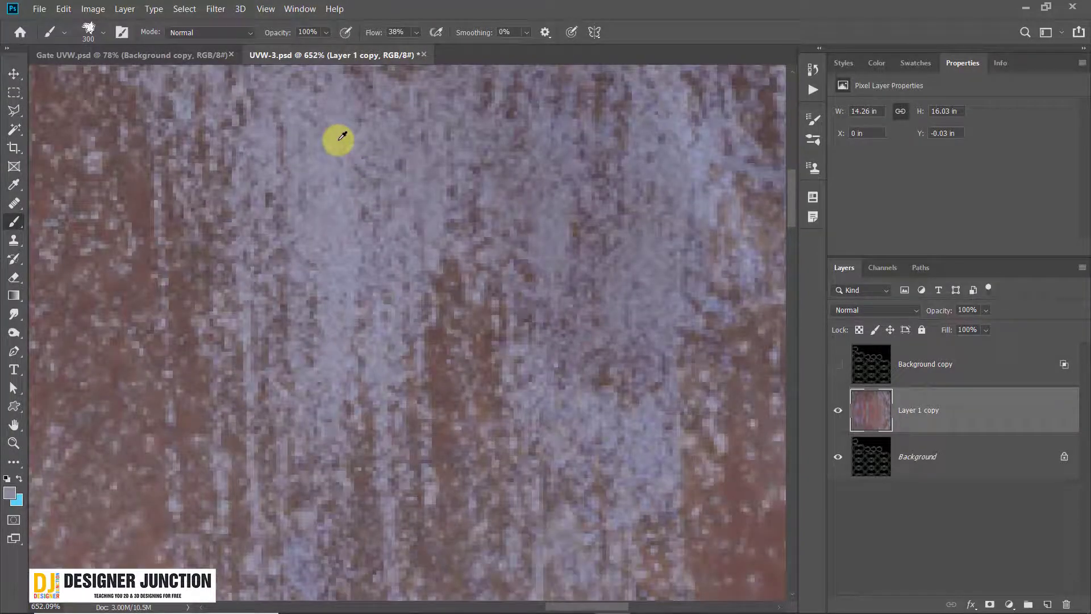
left_click(335, 137, "alt")
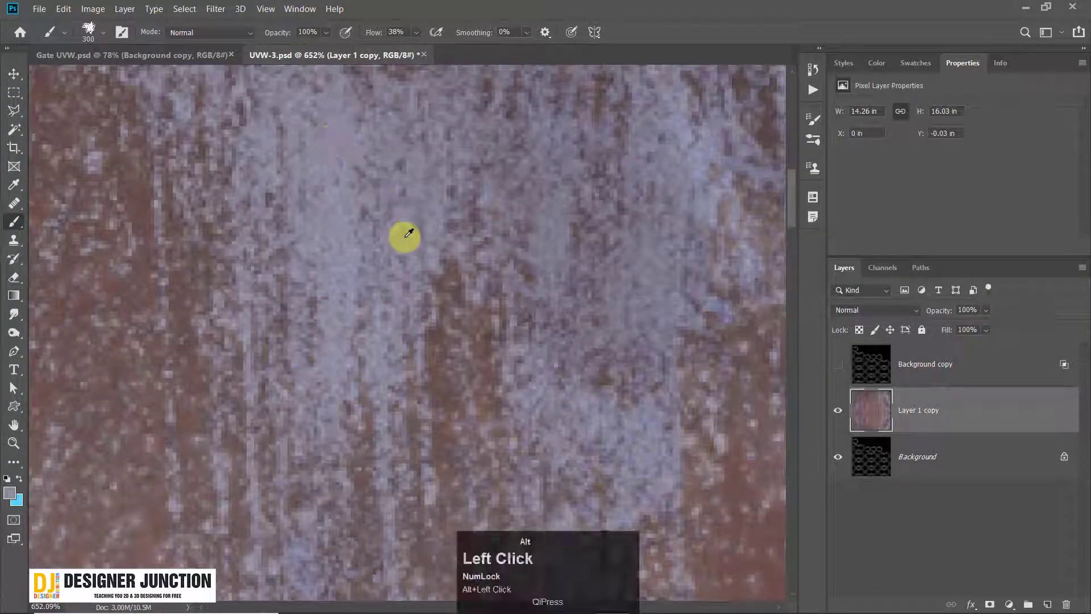
scroll(407, 245, "down", 4, "alt")
scroll(407, 249, "down", 4, "alt")
scroll(416, 270, "up", 2, "alt")
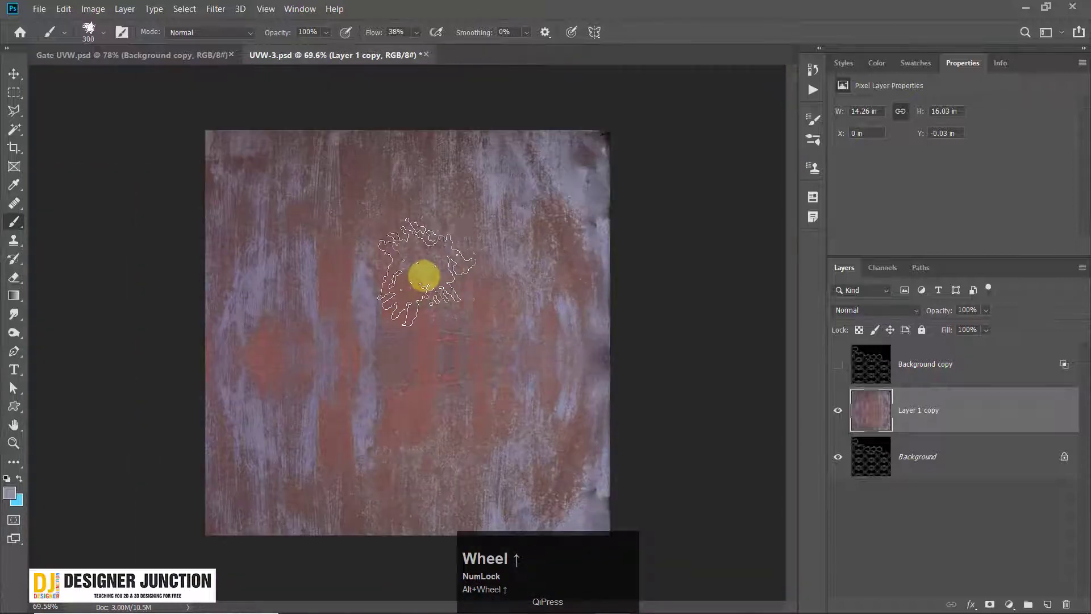
Step: Reduce the brush to 175 px, paint broad pale purple patches across the rust texture, and overlay the UV wireframe to compare
key("[")
key("[")
left_click_drag(441, 250, 438, 190)
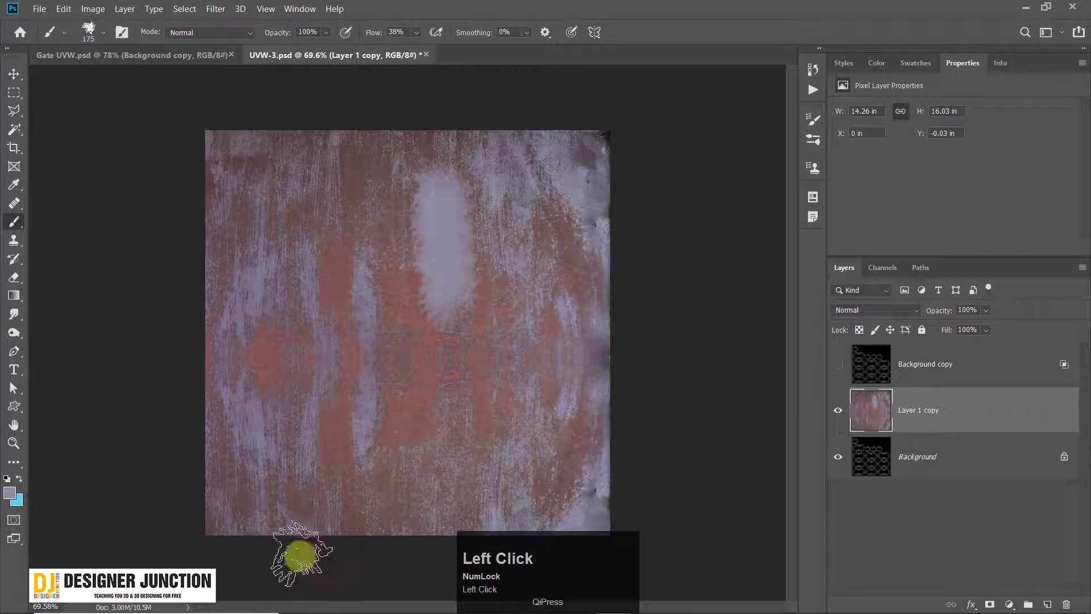
mouse_move(275, 358)
left_mouse_down()
mouse_move(288, 510)
mouse_move(207, 255)
mouse_move(261, 462)
mouse_move(249, 446)
left_mouse_up()
mouse_move(478, 408)
left_mouse_down()
mouse_move(479, 455)
mouse_move(463, 480)
mouse_move(365, 304)
mouse_move(364, 329)
mouse_move(383, 324)
mouse_move(451, 224)
mouse_move(545, 182)
mouse_move(590, 313)
mouse_move(614, 511)
mouse_move(560, 523)
mouse_move(317, 141)
mouse_move(246, 166)
left_mouse_up()
mouse_move(392, 529)
left_mouse_down()
mouse_move(414, 564)
mouse_move(451, 530)
left_mouse_up()
mouse_move(300, 550)
left_mouse_down()
mouse_move(426, 349)
mouse_move(394, 261)
left_mouse_up()
mouse_move(483, 446)
left_mouse_down()
mouse_move(516, 385)
mouse_move(433, 414)
mouse_move(472, 306)
mouse_move(451, 388)
left_mouse_up()
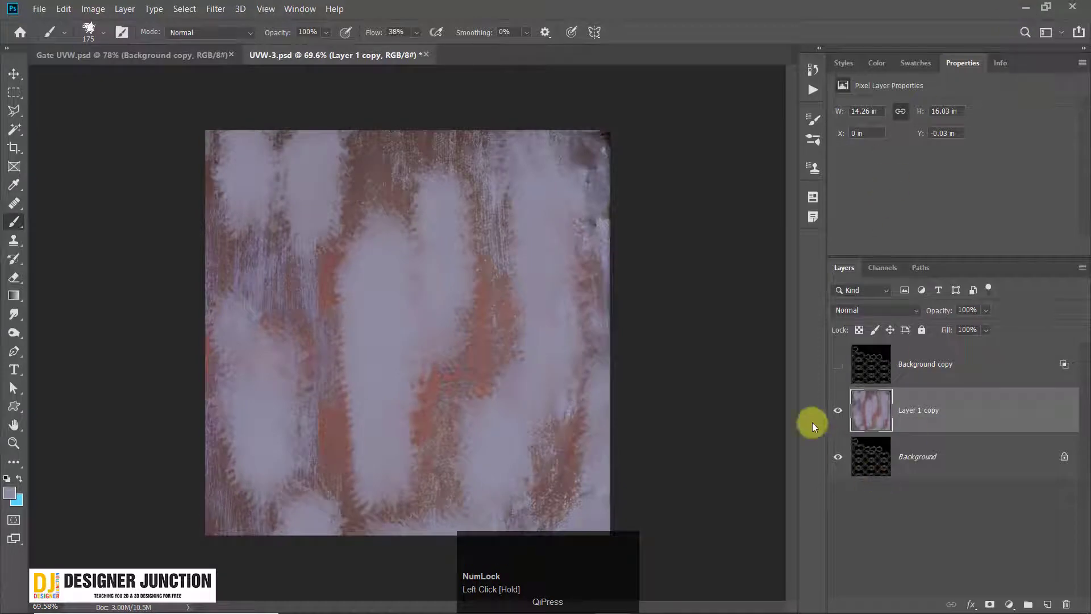
left_click(836, 367)
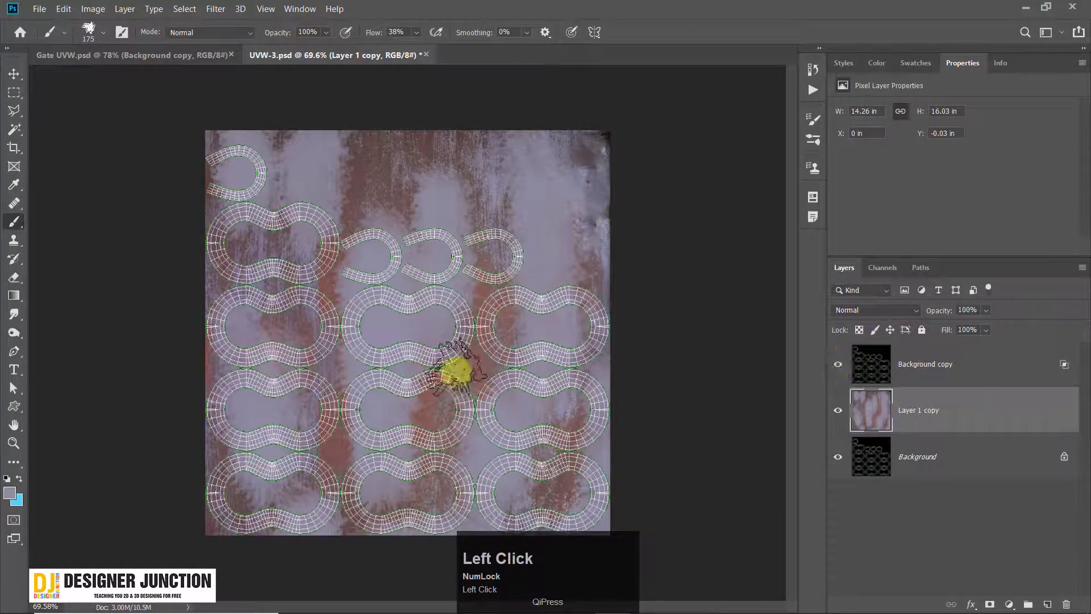
Step: Undo all the broad purple strokes painted on the rust texture
key("ctrl+z")
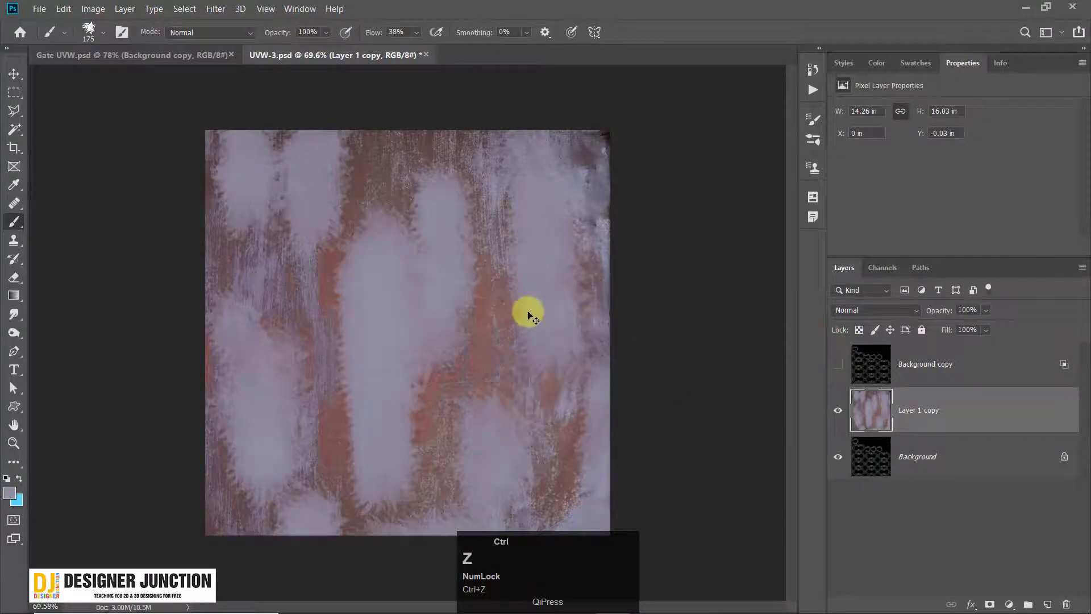
key("ctrl+z")
key("ctrl+z")
key("ctrl+z")
key("ctrl+z")
key("ctrl+z")
key("ctrl+z")
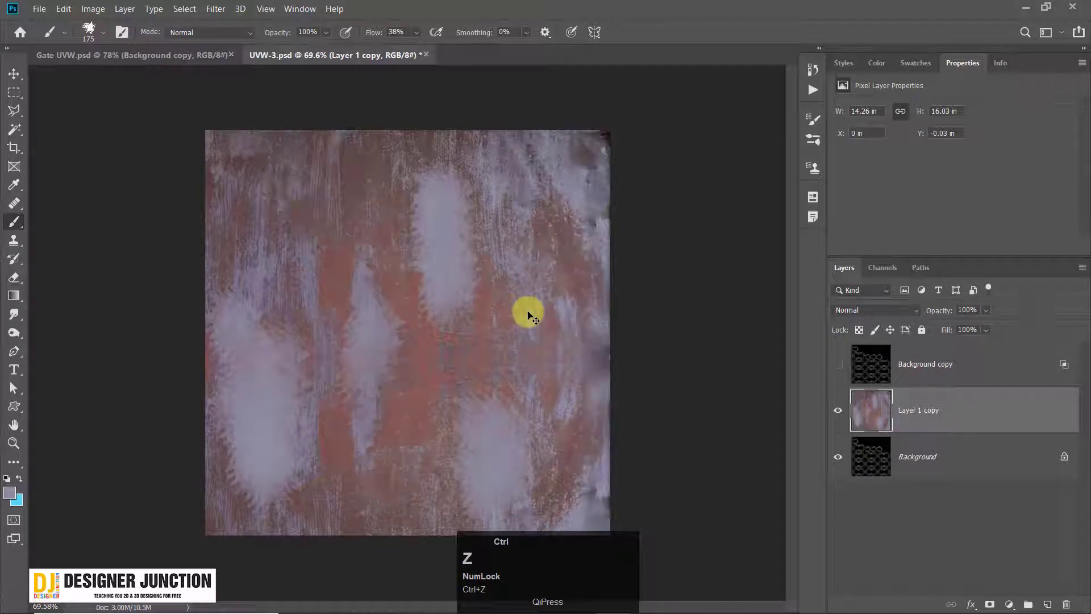
key("ctrl+z")
key("ctrl+z")
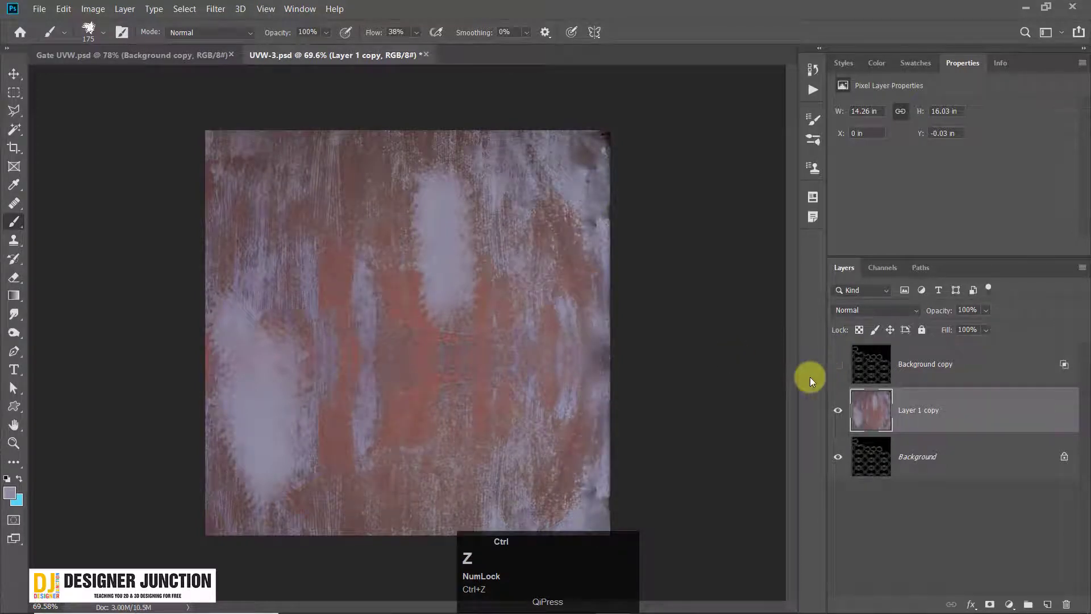
key("ctrl+z")
key("ctrl+z")
key("ctrl+z")
key("ctrl+z")
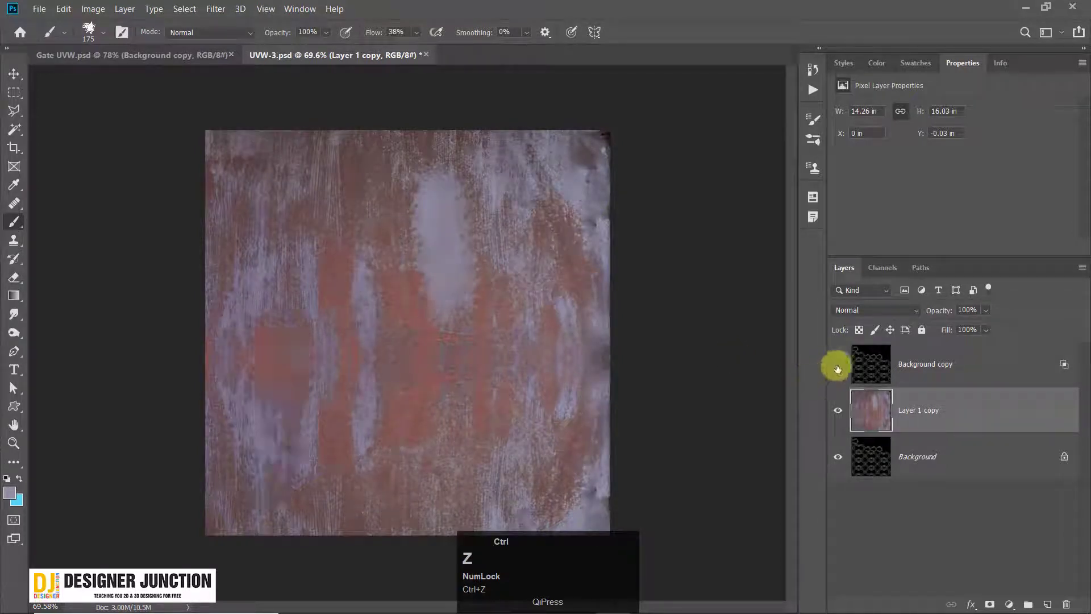
key("ctrl+z")
Step: Show the Background copy UV wireframe over the texture and make Layer 1 copy the active layer for painting
left_click(838, 366)
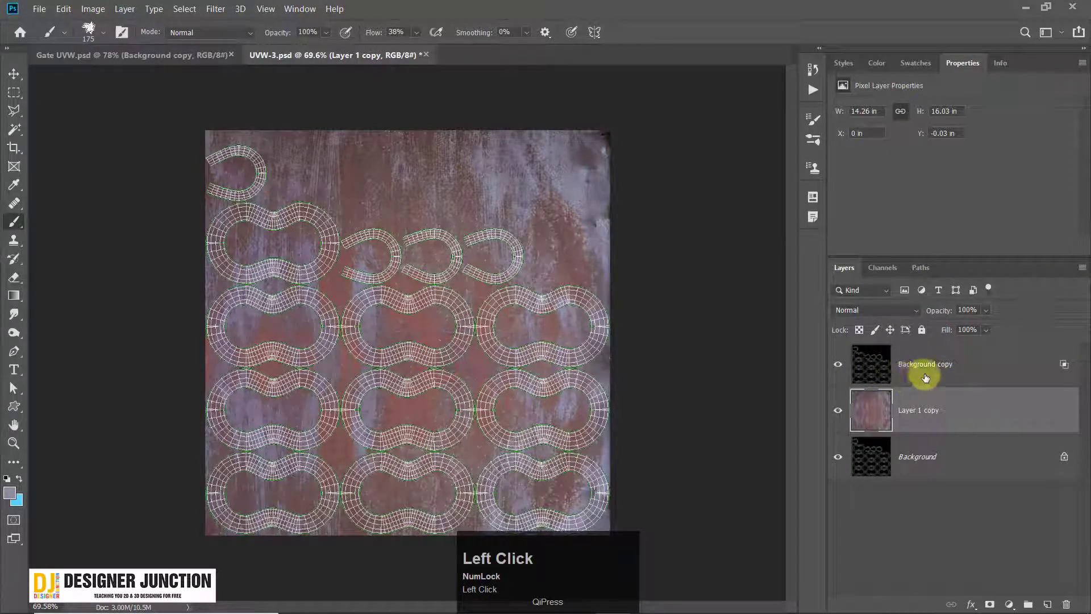
scroll(295, 375, "up", 5, "alt")
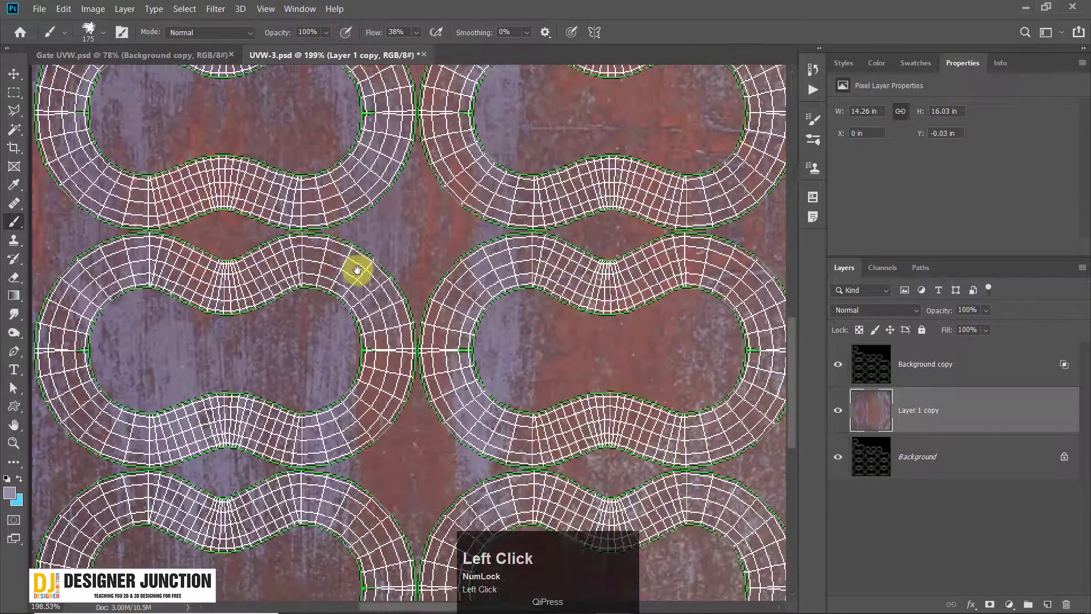
key("space")
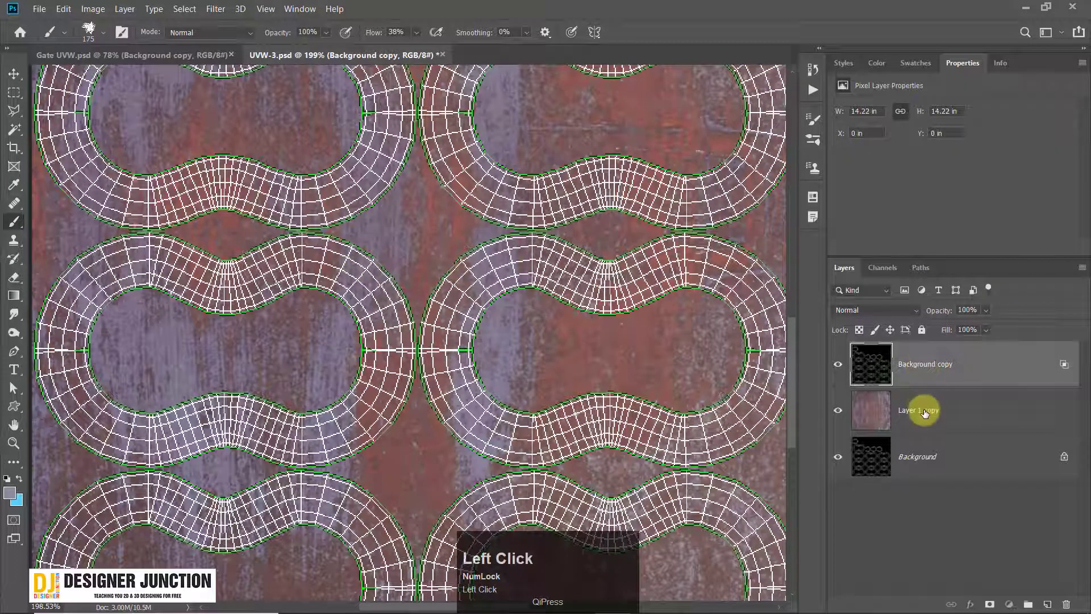
left_click(924, 412)
left_click(837, 364)
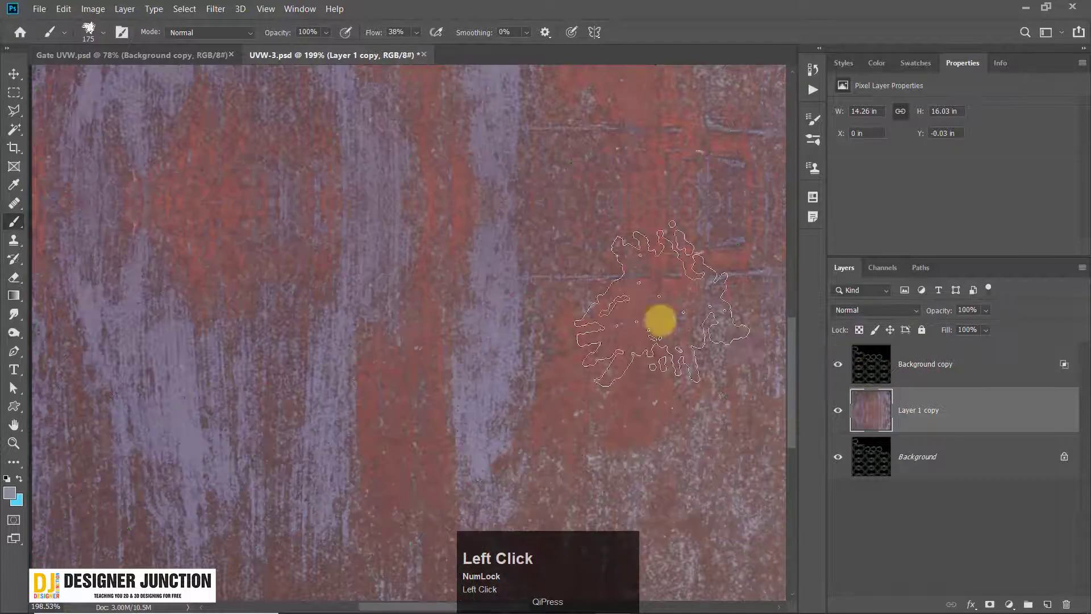
left_click(837, 364)
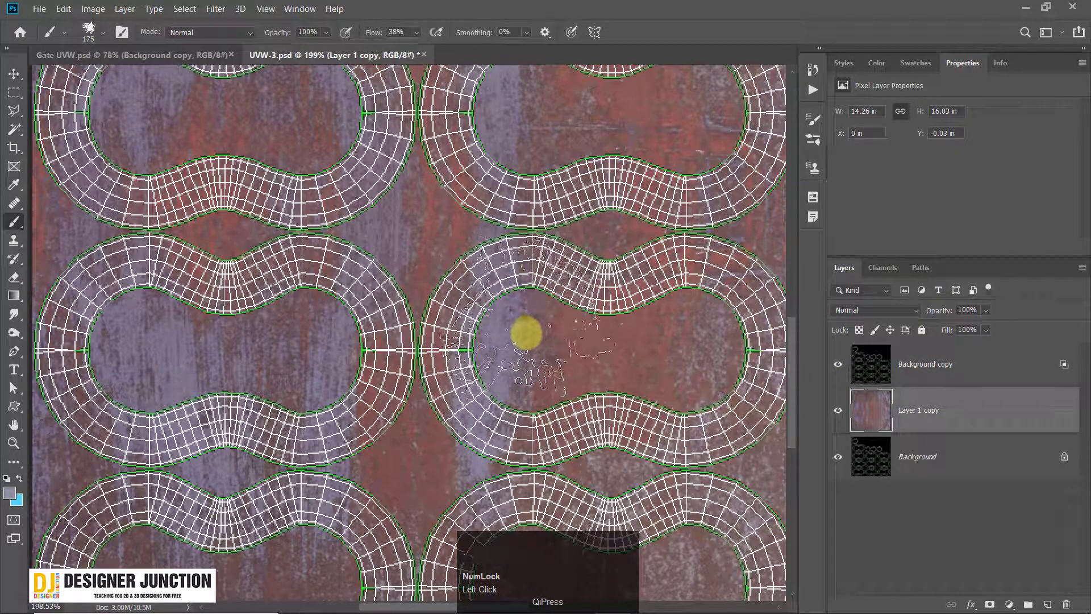
Step: Reduce the brush to 50 px and paint pale purple wear along the left inner edge of the central chain link
key("bracketleft")
key("bracketleft")
key("bracketleft")
key("bracketleft")
key("bracketleft")
key("bracketleft")
key("bracketleft")
key("bracketleft")
key("bracketleft")
key("bracketleft")
key("bracketleft")
key("bracketleft")
key("bracketleft")
key("bracketleft")
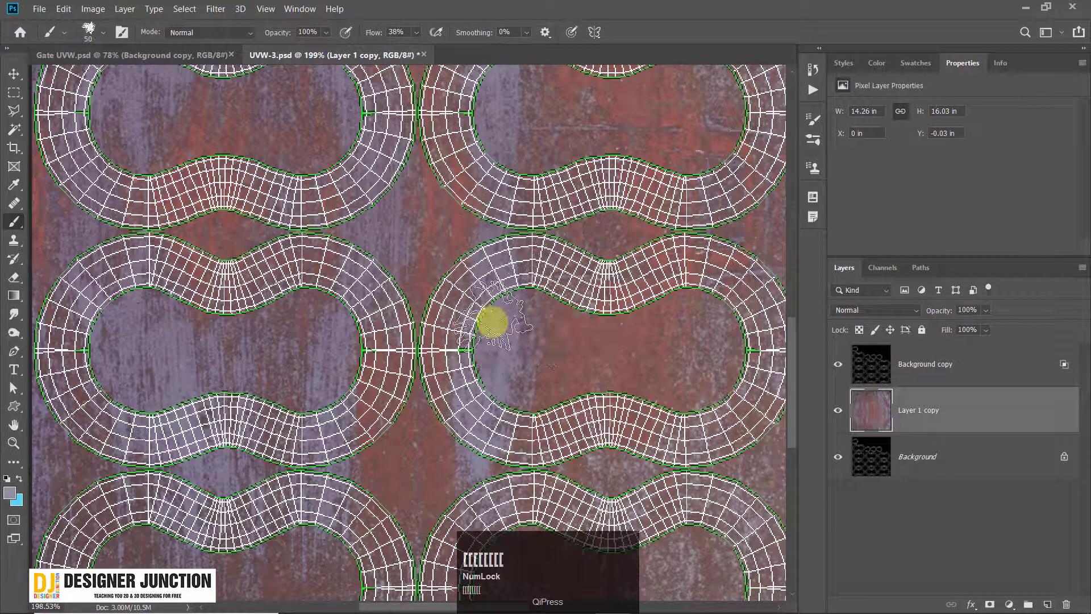
scroll(477, 333, "up", 3, "alt")
left_click(489, 403)
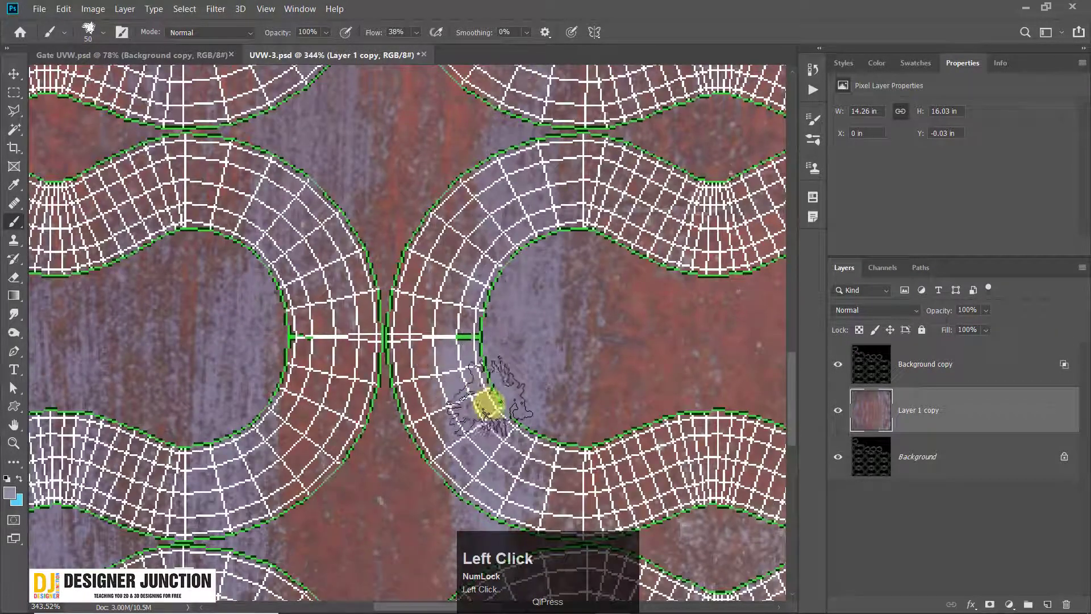
mouse_move(488, 403)
left_mouse_down()
mouse_move(477, 336)
mouse_move(500, 312)
mouse_move(504, 273)
mouse_move(578, 267)
mouse_move(545, 246)
mouse_move(534, 324)
left_mouse_up()
Step: Paint pale purple wear along both ends of the right link in the middle row of the three full-link rows
scroll(568, 335, "down", 3, "alt")
left_click_drag(619, 344, 419, 322)
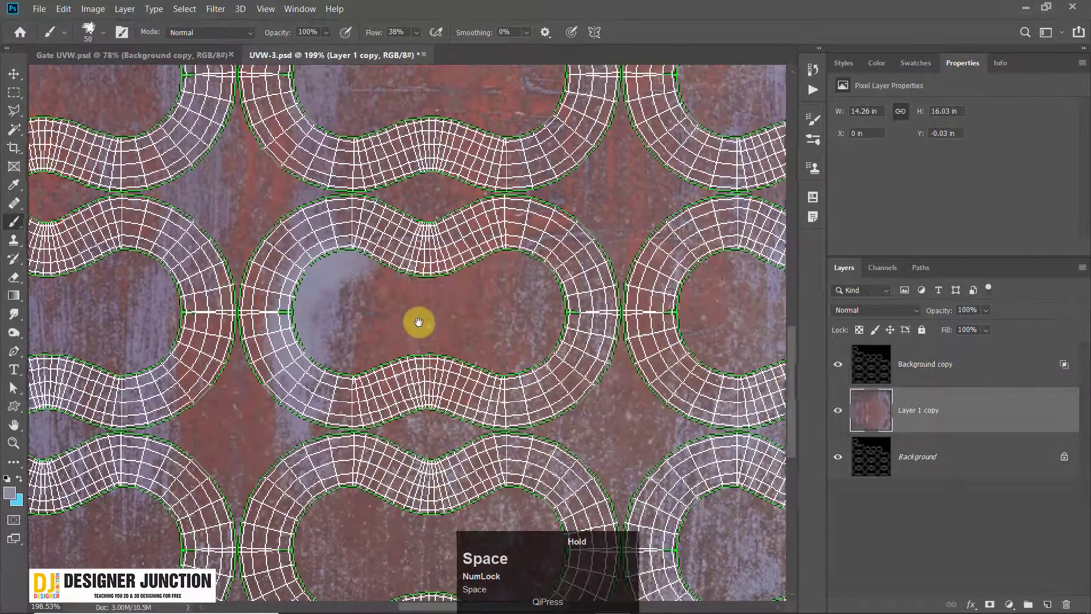
scroll(580, 341, "down", 3, "alt")
scroll(458, 365, "up", 2, "alt")
left_click_drag(458, 365, 498, 227)
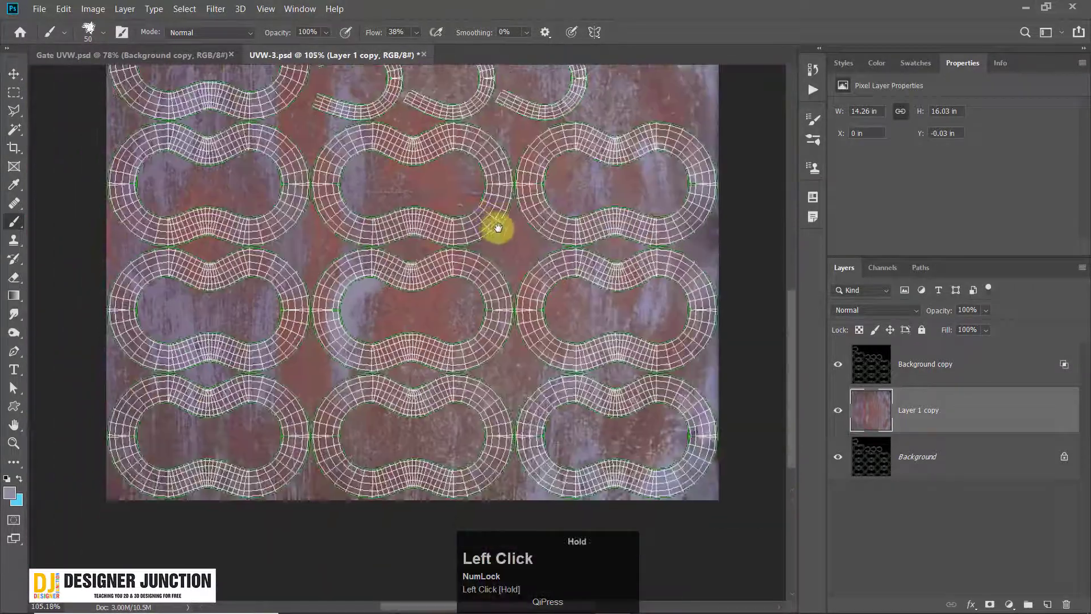
scroll(537, 267, "up", 2, "alt")
mouse_move(742, 249)
left_mouse_down()
mouse_move(750, 246)
mouse_move(747, 317)
mouse_move(657, 349)
mouse_move(684, 339)
left_mouse_up()
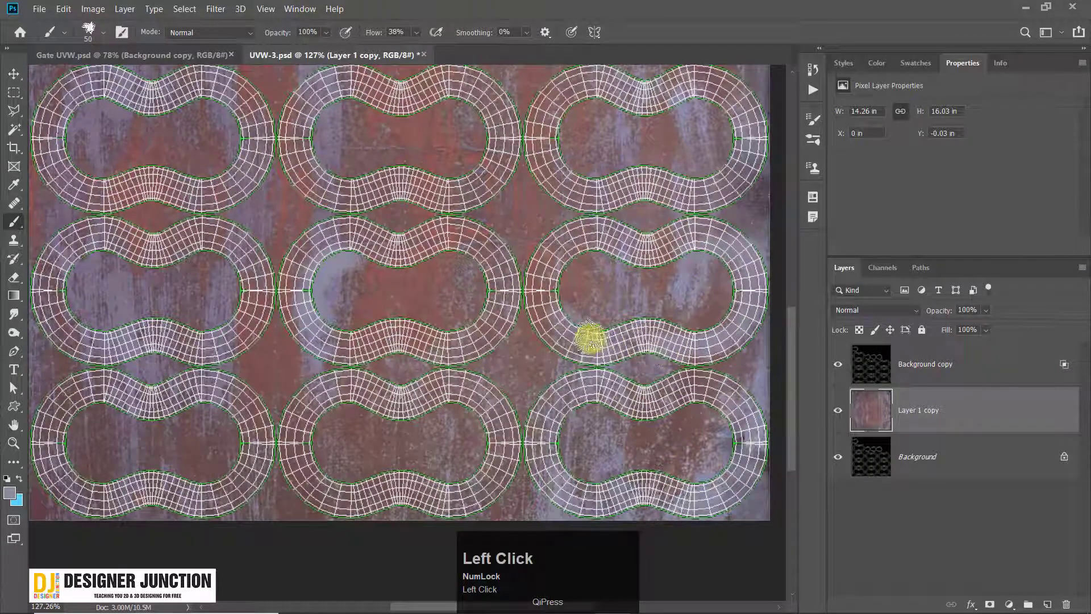
left_click_drag(557, 361, 583, 366)
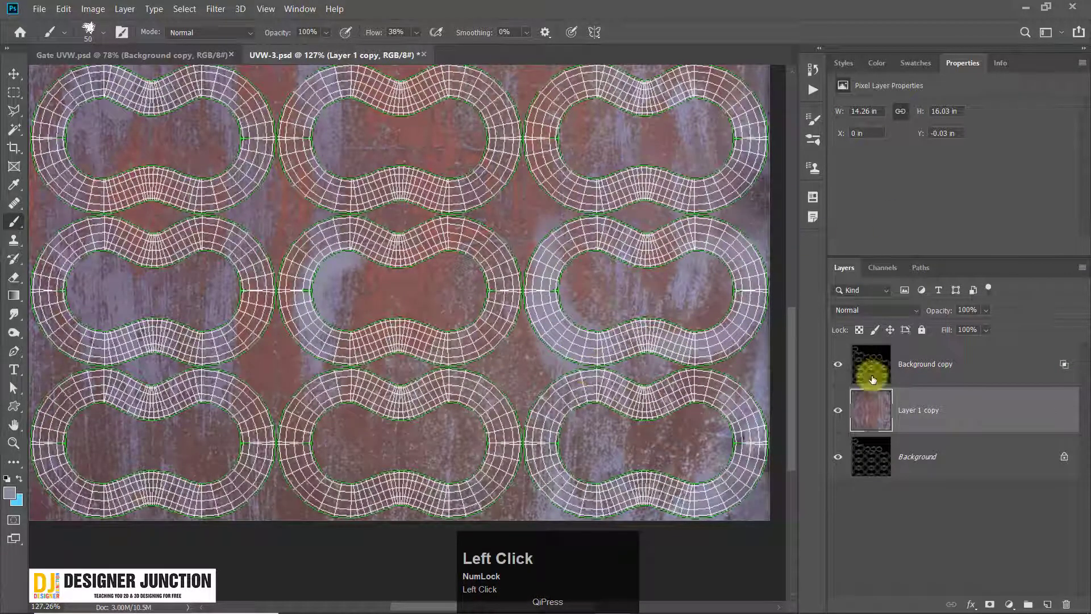
Step: Save UVW-3.psd with the Background copy wireframe layer hidden and switch to 3ds Max
left_click(838, 364)
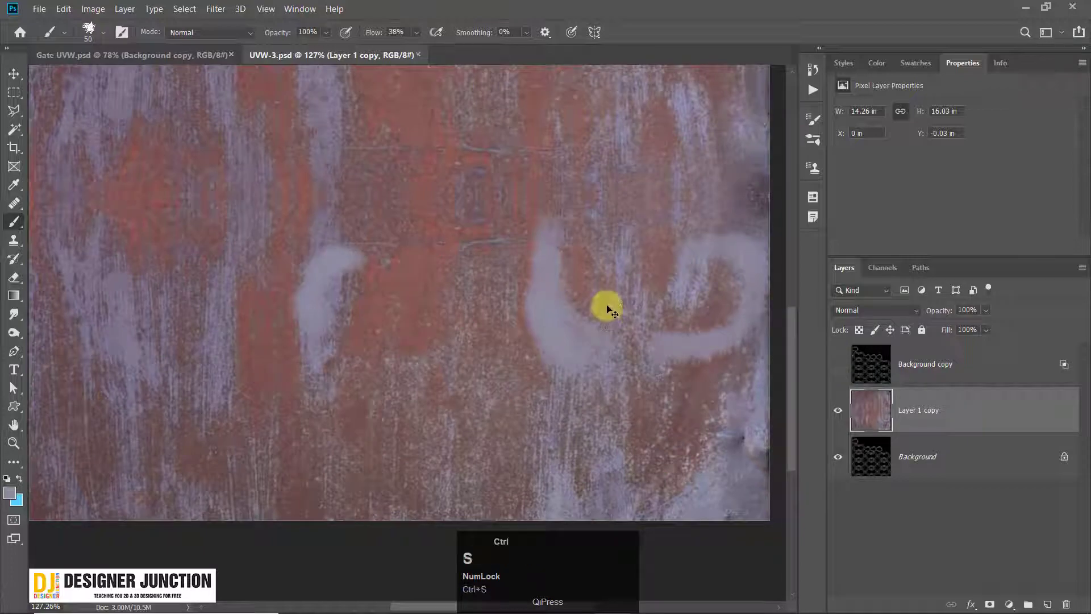
left_click(1025, 11)
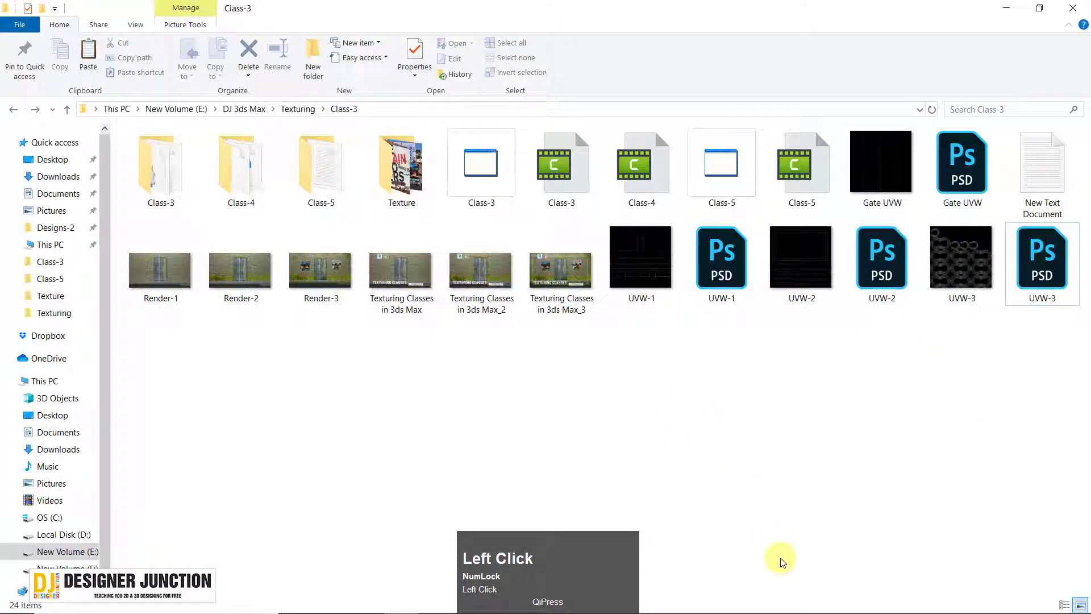
left_click(648, 607)
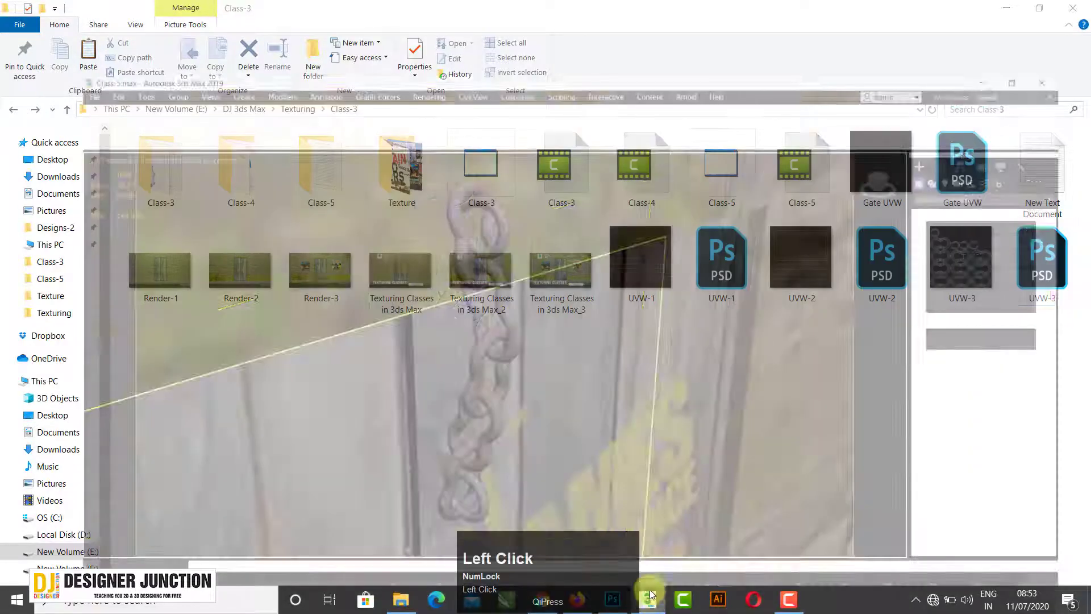
Step: Select the chain and examine its updated rust texture up close from several angles
middle_click_drag(654, 411, 366, 272)
left_click(390, 263)
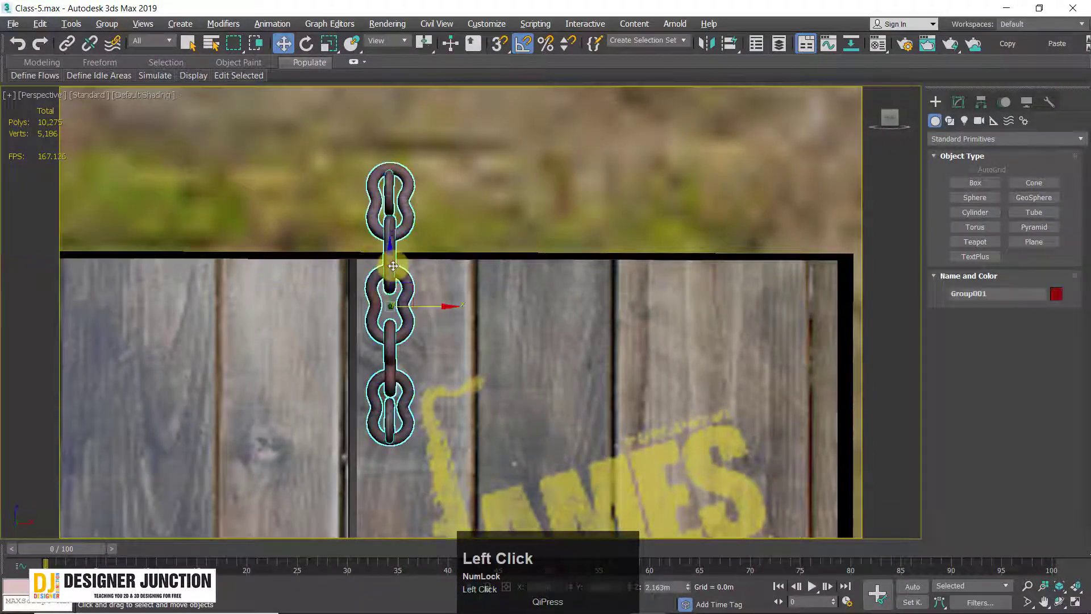
middle_click_drag(531, 330, 528, 273, "alt")
scroll(475, 448, "up", 3)
scroll(475, 449, "down", 3)
scroll(492, 312, "up", 2)
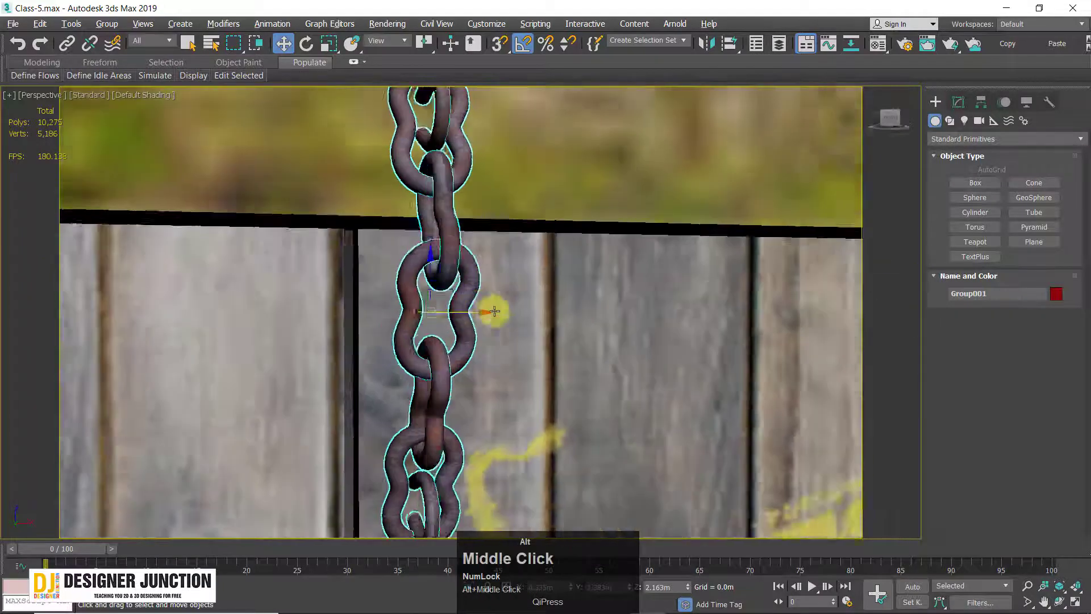
middle_click_drag(492, 312, 511, 318, "alt")
Step: Switch back to Photoshop and show the Background copy UV wireframe again
left_click(1014, 10)
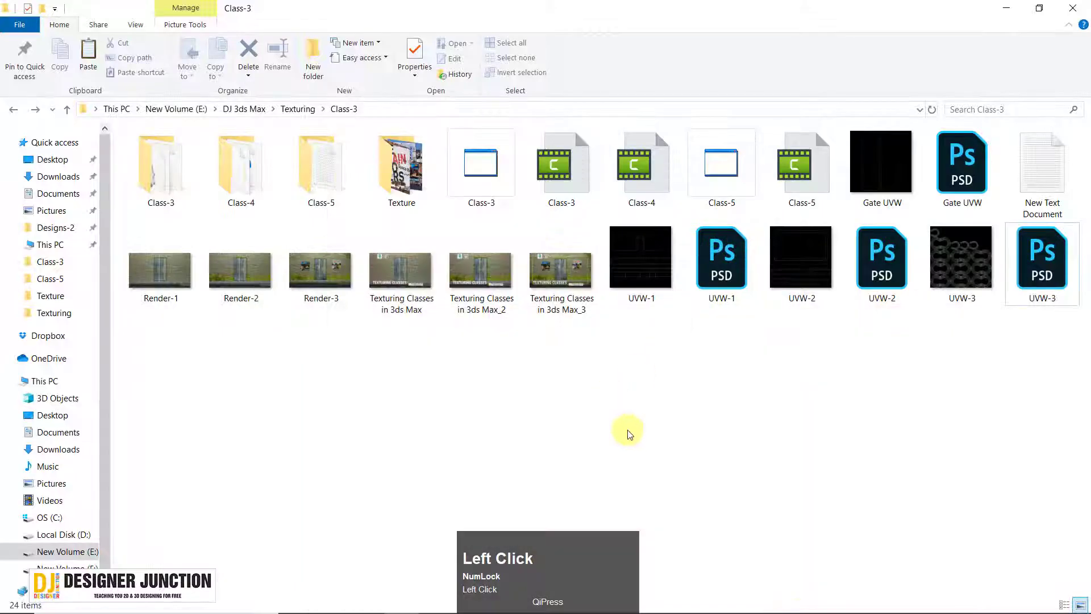
left_click(648, 599)
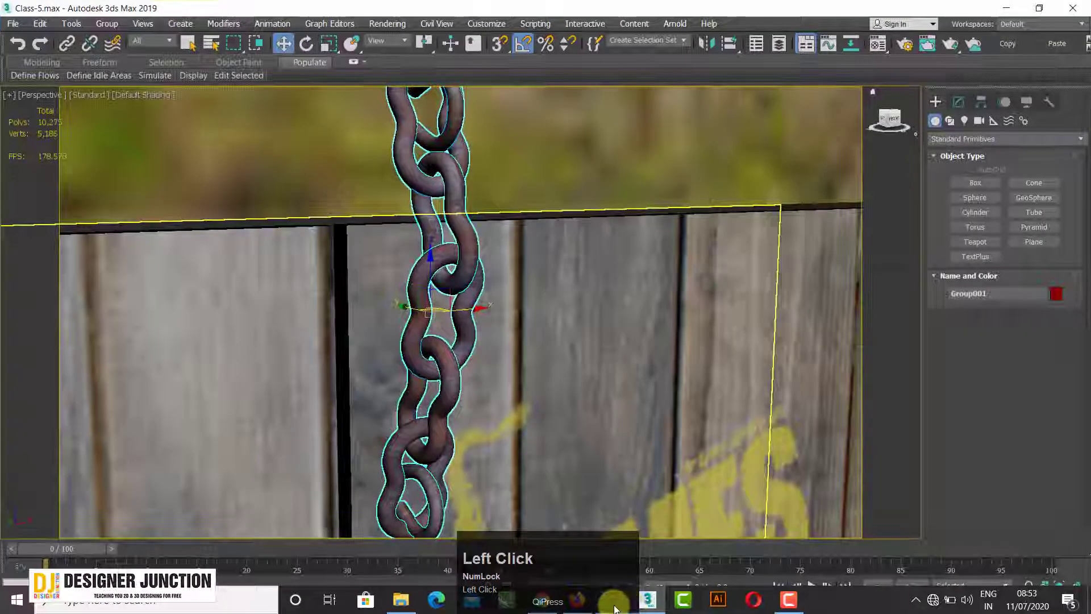
left_click(612, 600)
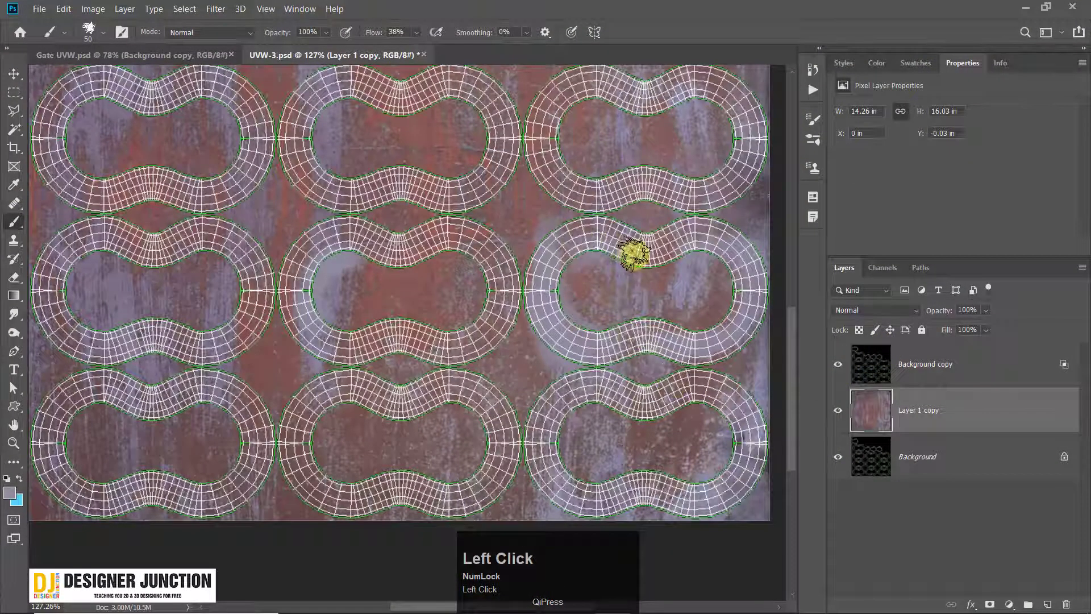
Step: Paint pale purple wear around the inner edges of the middle and right links in the upper row of three full links
left_click_drag(397, 189, 396, 263)
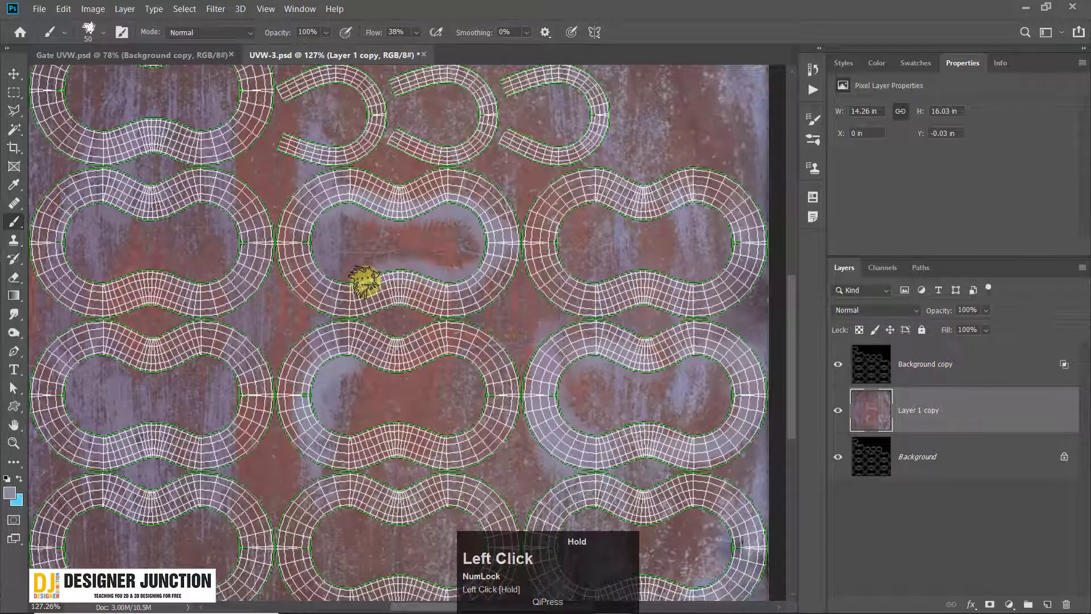
mouse_move(322, 272)
left_mouse_down()
mouse_move(358, 215)
mouse_move(305, 244)
mouse_move(319, 270)
left_mouse_up()
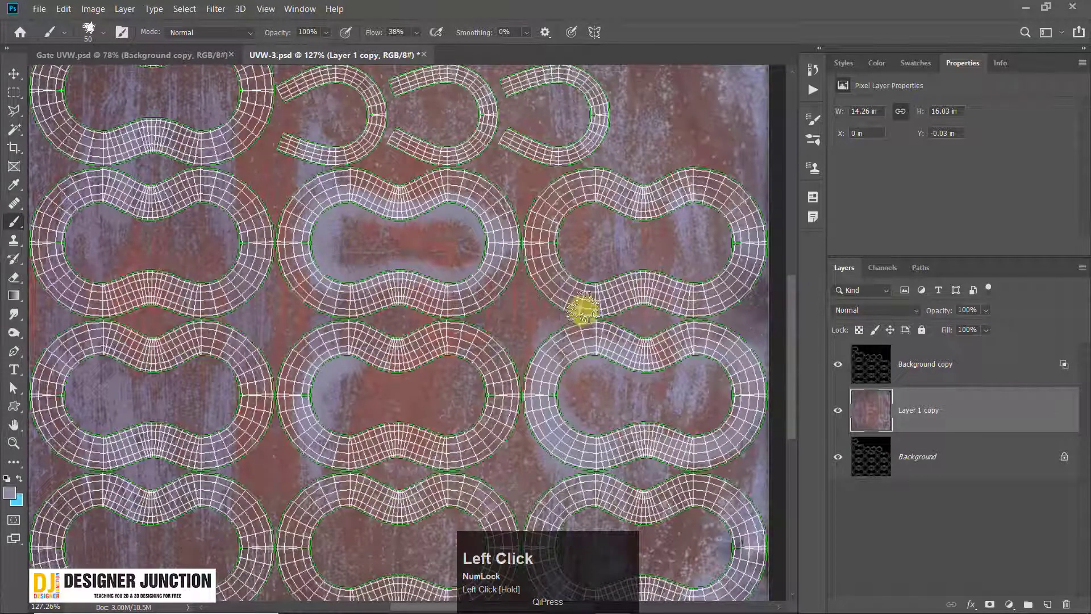
mouse_move(548, 256)
left_mouse_down()
mouse_move(592, 280)
mouse_move(694, 288)
mouse_move(727, 234)
left_mouse_up()
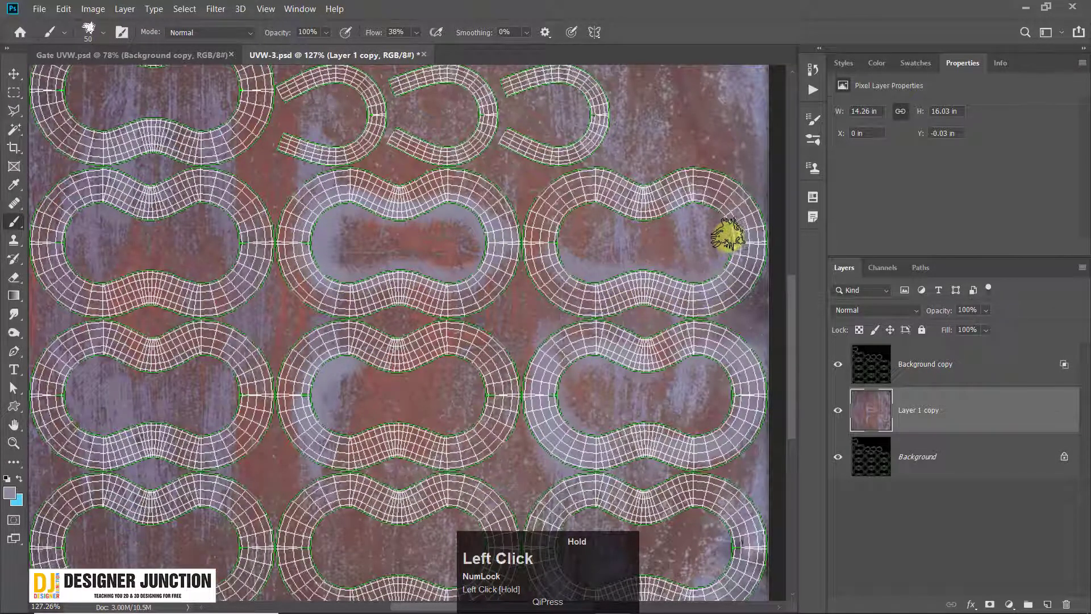
left_click_drag(662, 210, 581, 199)
left_click_drag(534, 281, 528, 278)
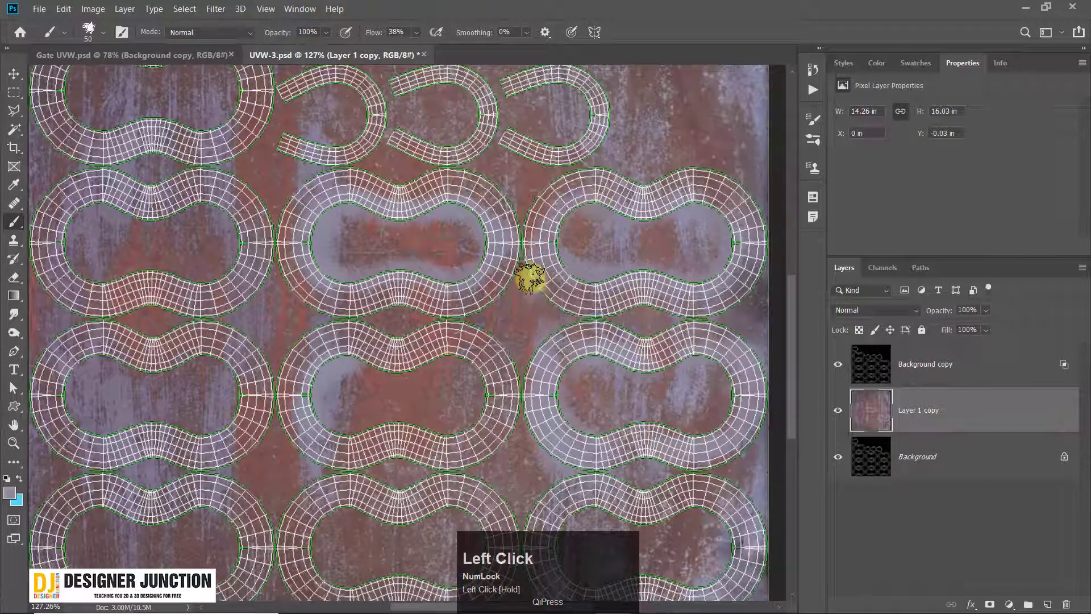
Step: Paint pale purple wear around the inner edges of the left links in the middle and bottom rows
mouse_move(183, 356)
left_mouse_down()
mouse_move(226, 361)
mouse_move(227, 402)
mouse_move(121, 408)
mouse_move(243, 366)
left_mouse_up()
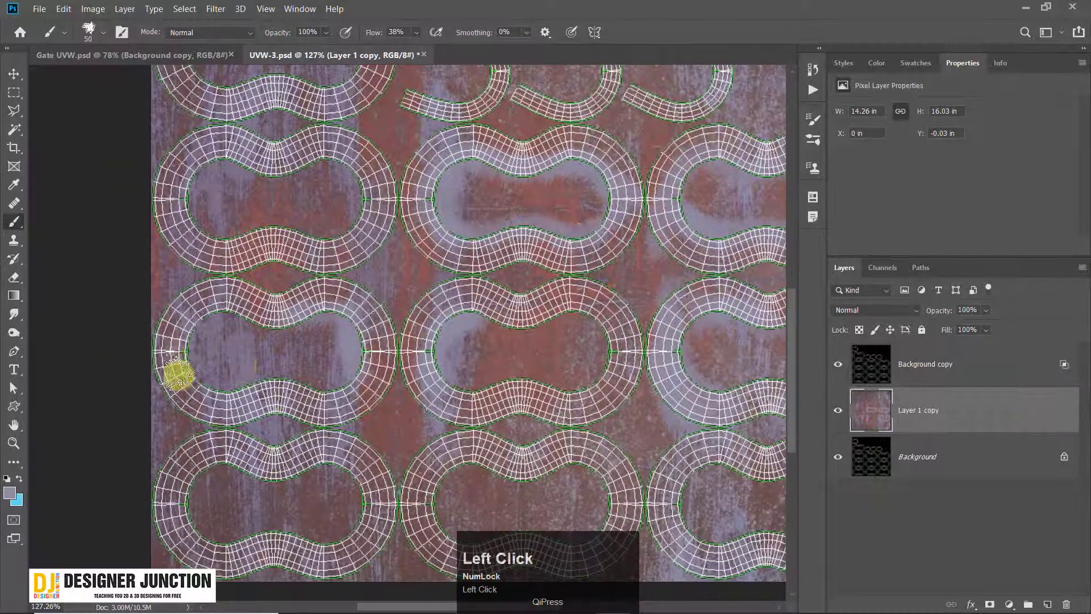
mouse_move(177, 370)
left_mouse_down()
mouse_move(248, 392)
mouse_move(348, 377)
mouse_move(324, 309)
mouse_move(203, 315)
left_mouse_up()
mouse_move(190, 495)
left_mouse_down()
mouse_move(209, 475)
mouse_move(207, 539)
mouse_move(346, 522)
left_mouse_up()
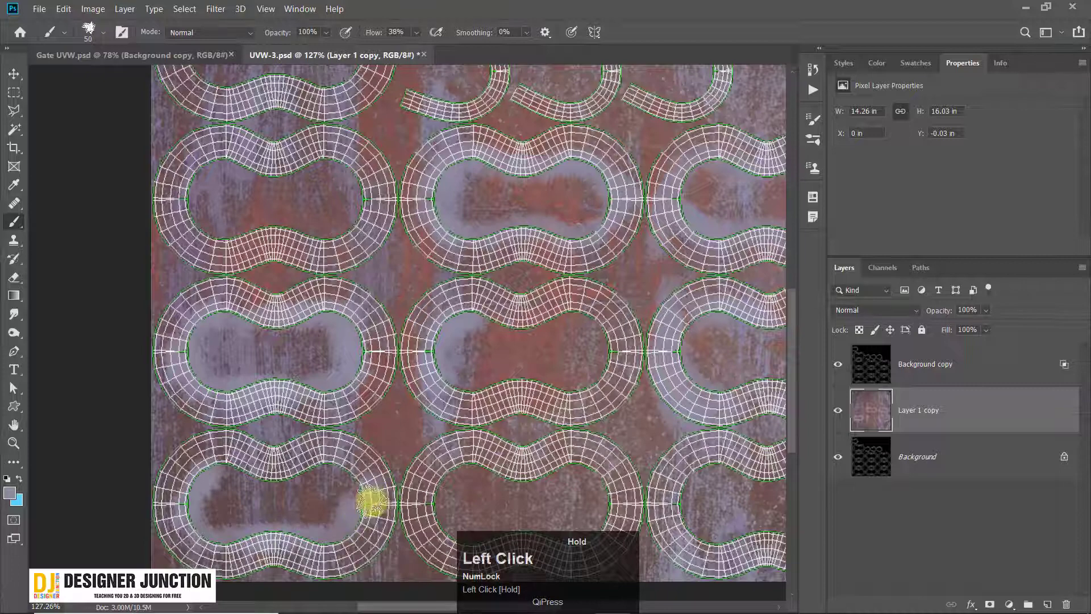
mouse_move(357, 482)
left_mouse_down()
mouse_move(219, 456)
mouse_move(324, 480)
mouse_move(350, 466)
left_mouse_up()
Step: Paint pale purple wear around the inner edge of the middle link in the bottom row
left_click_drag(518, 390, 422, 302)
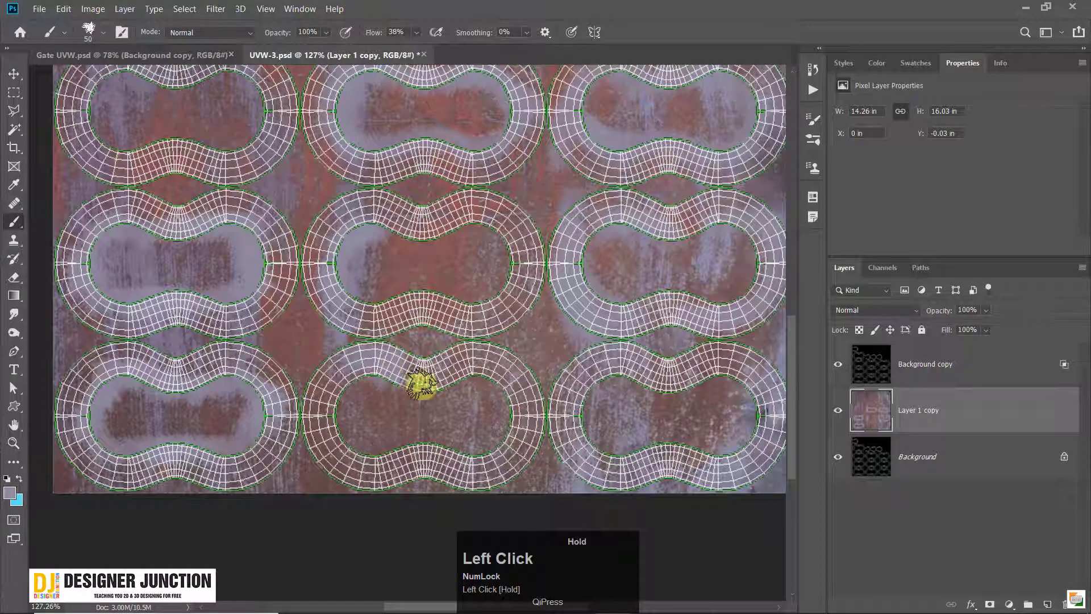
left_click_drag(422, 386, 436, 389)
mouse_move(500, 382)
left_mouse_down()
mouse_move(512, 450)
mouse_move(370, 459)
left_mouse_up()
left_click_drag(331, 390, 356, 371)
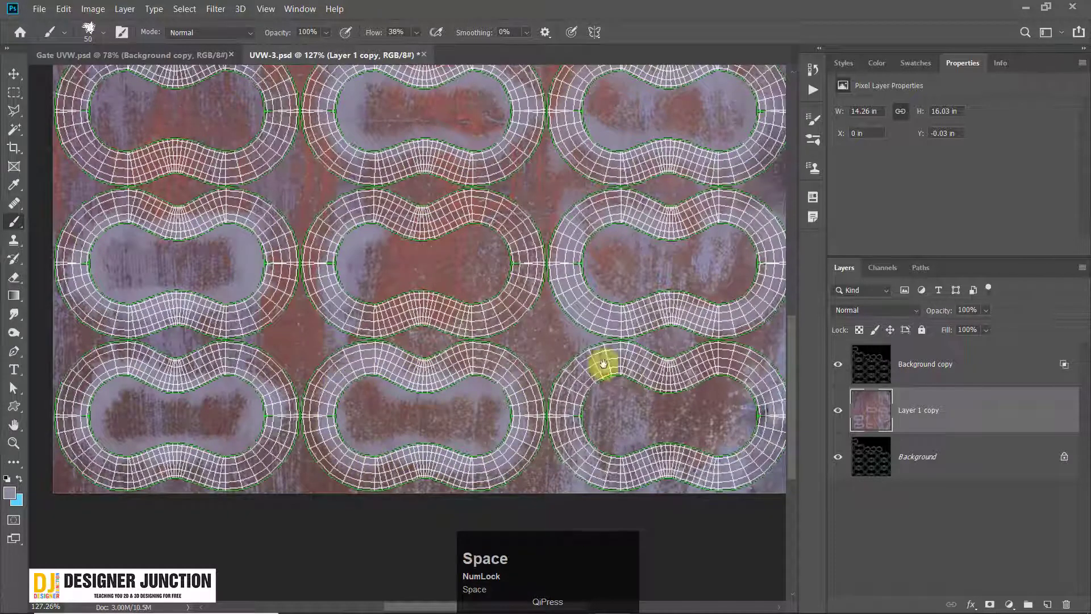
Step: Set the brush flow to 100% and paint pale purple wear around the inner edge of the bottom row's last link
mouse_move(603, 364)
left_mouse_down()
mouse_move(352, 314)
mouse_move(337, 335)
mouse_move(353, 417)
left_mouse_up()
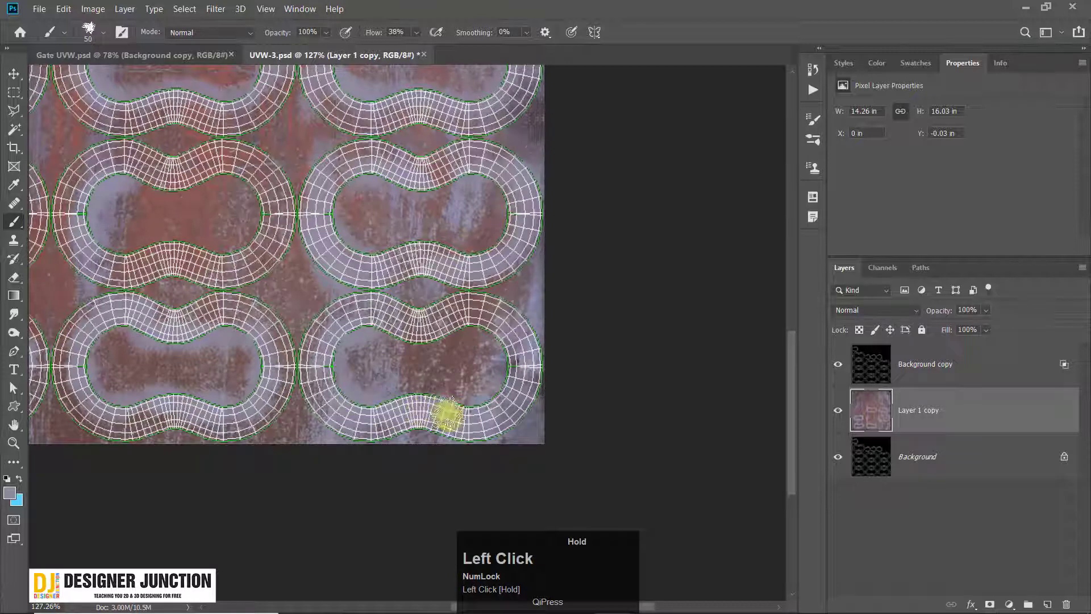
left_click_drag(370, 46, 412, 32)
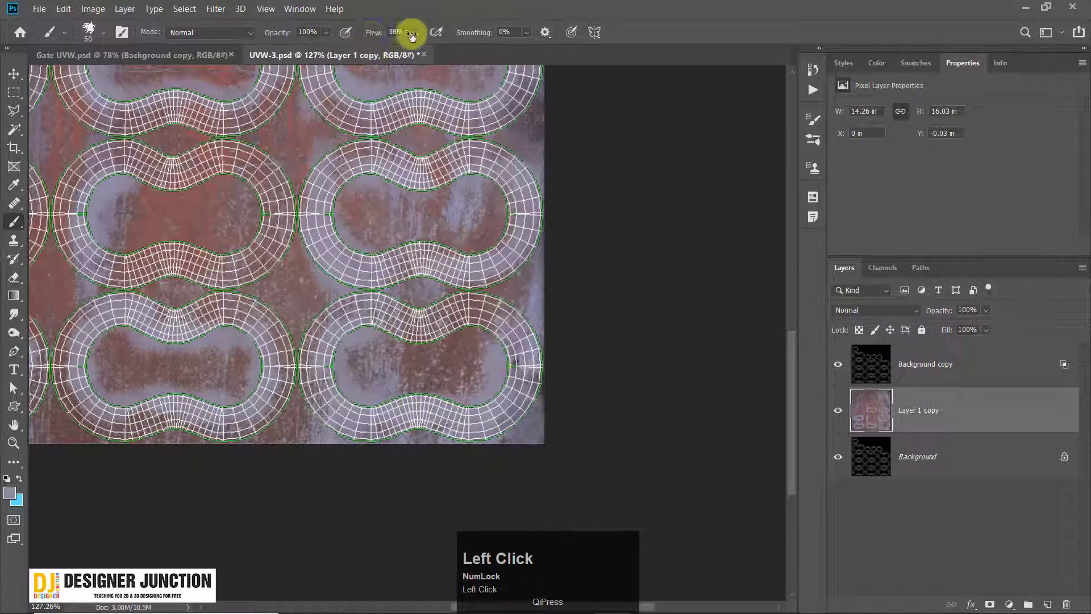
left_click_drag(453, 333, 508, 351)
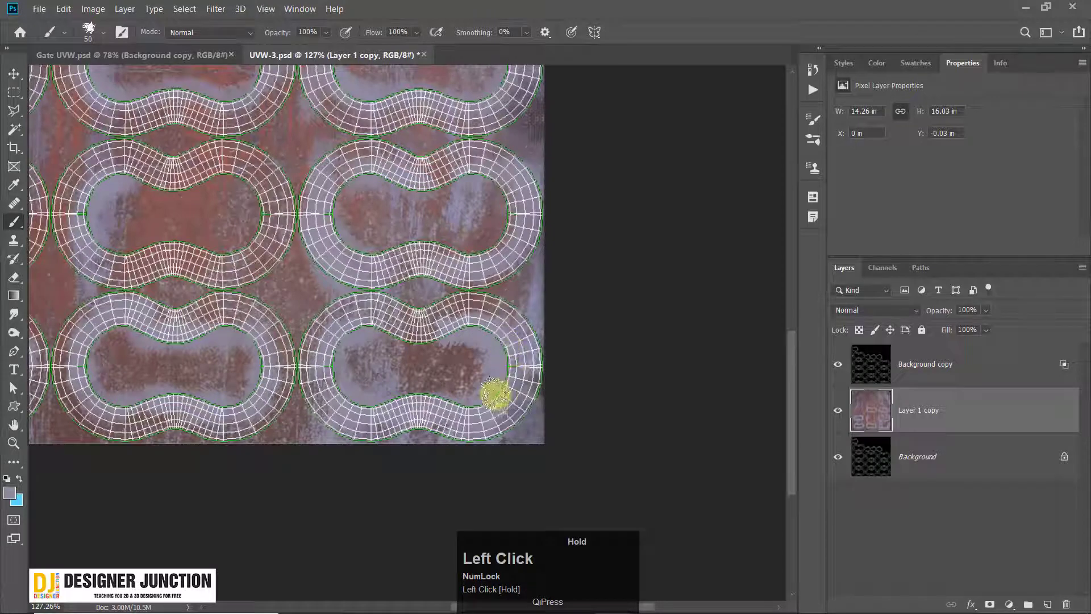
mouse_move(346, 342)
left_mouse_down()
mouse_move(436, 335)
mouse_move(448, 442)
left_mouse_up()
mouse_move(452, 312)
left_mouse_down()
mouse_move(539, 316)
mouse_move(462, 390)
left_mouse_up()
left_click_drag(367, 369, 377, 382)
Step: Check the painted wear with the Background copy wireframe hidden, show it again and strengthen the upper row's last link
scroll(378, 383, "up", 5)
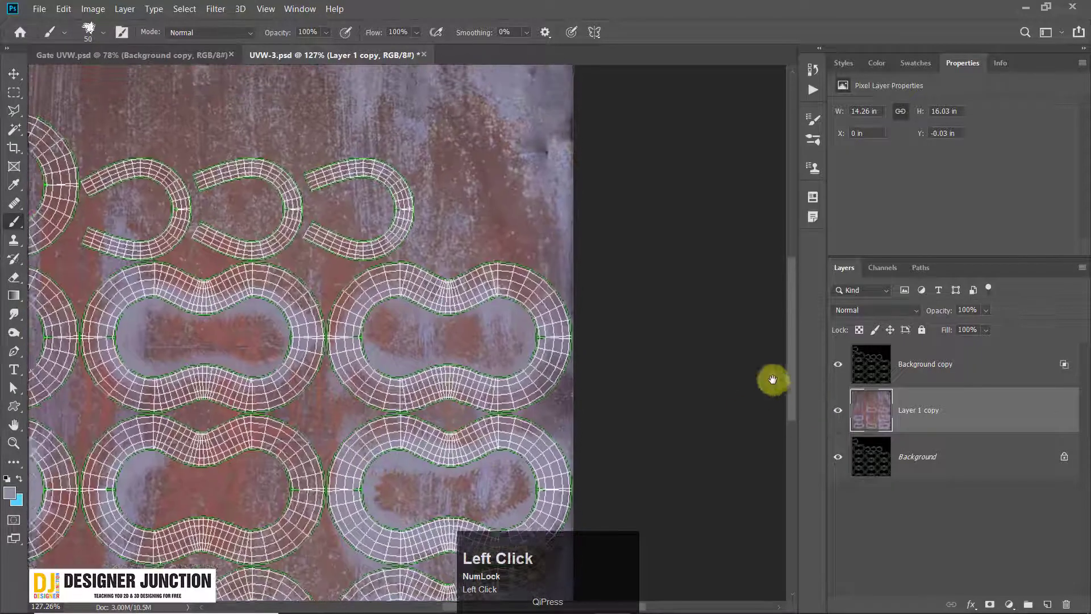
left_click(837, 364)
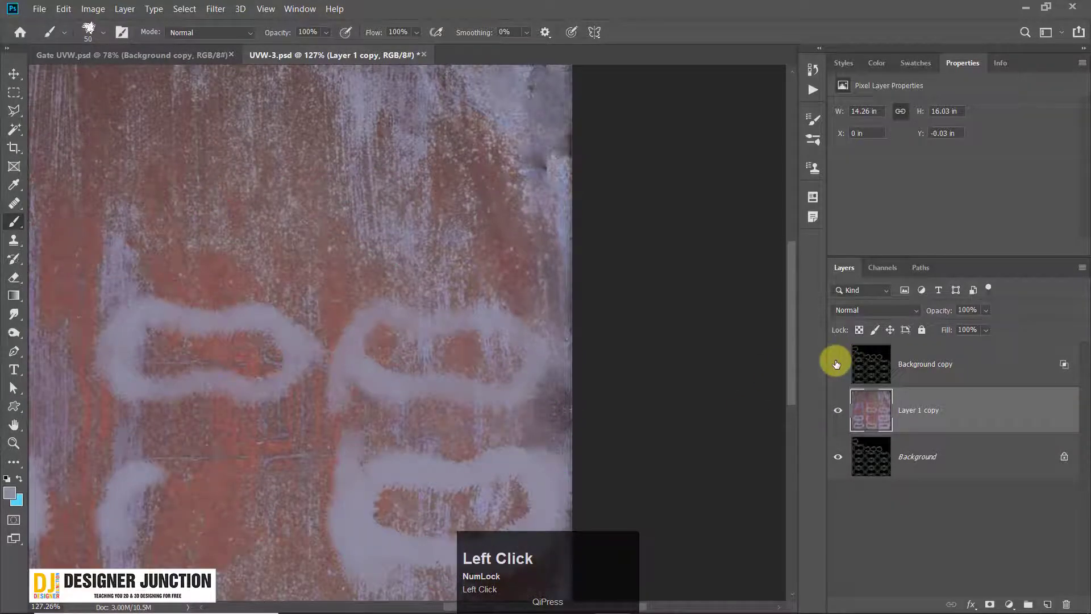
left_click(837, 364)
mouse_move(410, 324)
left_mouse_down()
mouse_move(519, 324)
mouse_move(511, 391)
left_mouse_up()
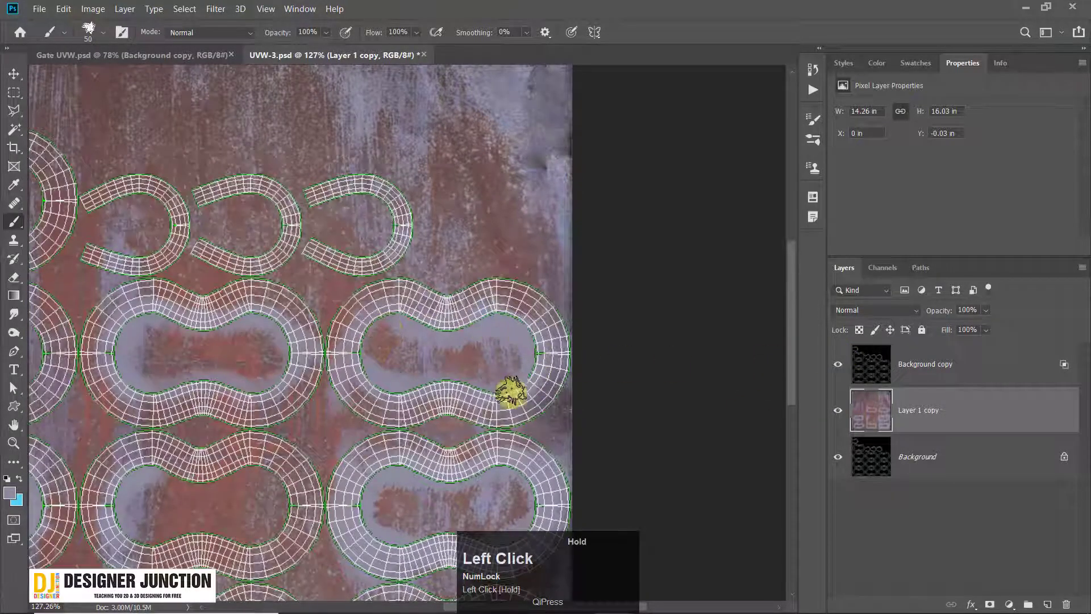
Step: Paint pale purple wear inside the full link above the three rows and inside the middle row's centre link
left_click_drag(220, 257, 488, 292)
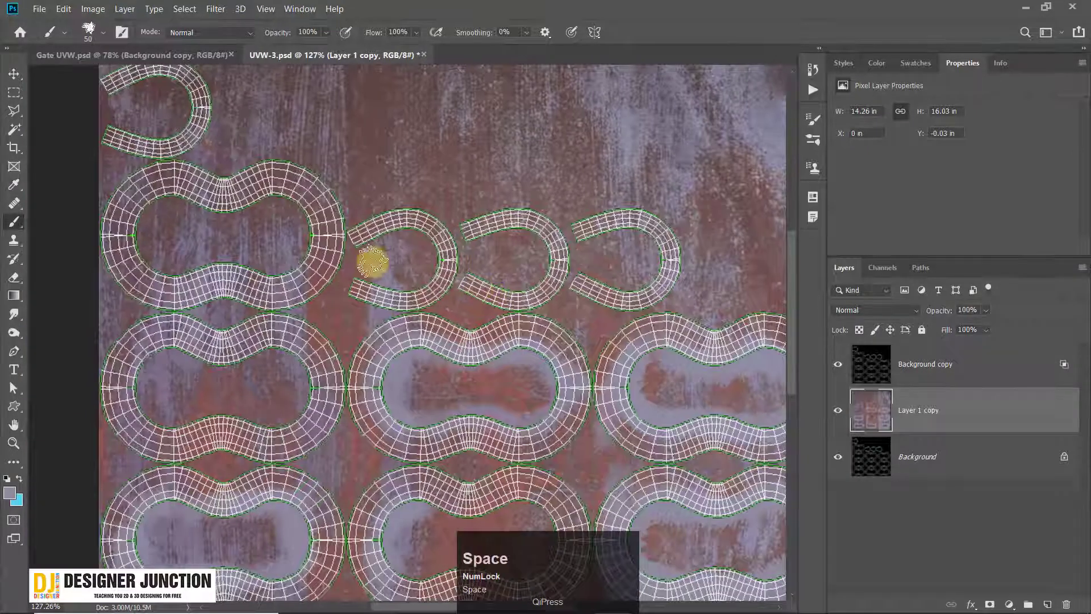
left_click_drag(182, 265, 268, 278)
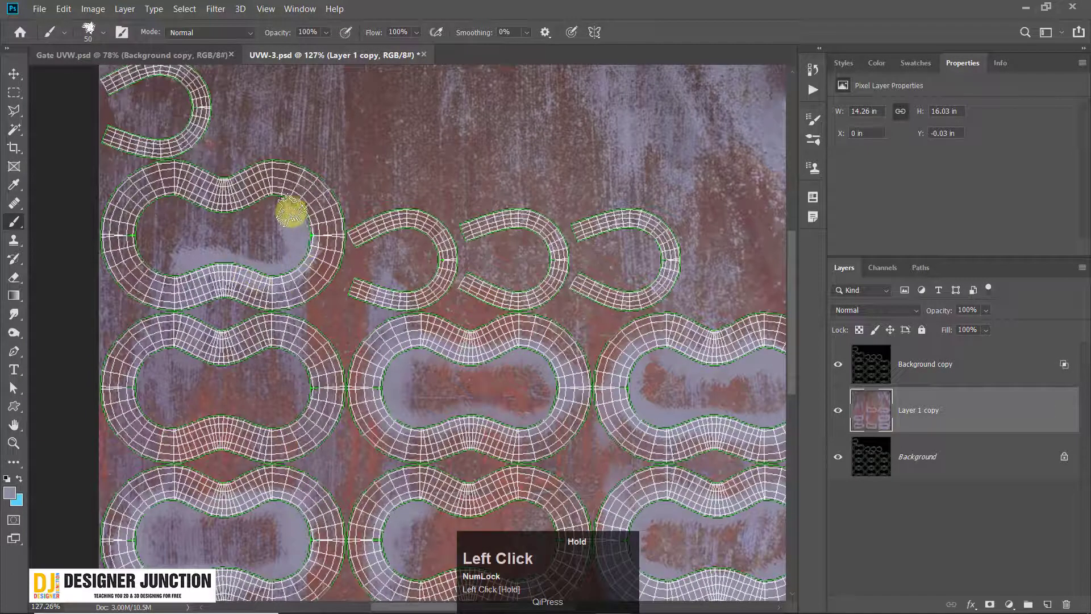
mouse_move(309, 231)
left_mouse_down()
mouse_move(246, 204)
mouse_move(156, 199)
mouse_move(151, 268)
mouse_move(213, 293)
left_mouse_up()
mouse_move(137, 187)
left_mouse_down()
mouse_move(224, 292)
mouse_move(331, 331)
mouse_move(419, 452)
mouse_move(385, 273)
mouse_move(489, 258)
mouse_move(553, 295)
mouse_move(494, 346)
mouse_move(395, 334)
mouse_move(369, 291)
left_mouse_up()
mouse_move(585, 385)
left_mouse_down()
mouse_move(434, 356)
mouse_move(508, 355)
left_mouse_up()
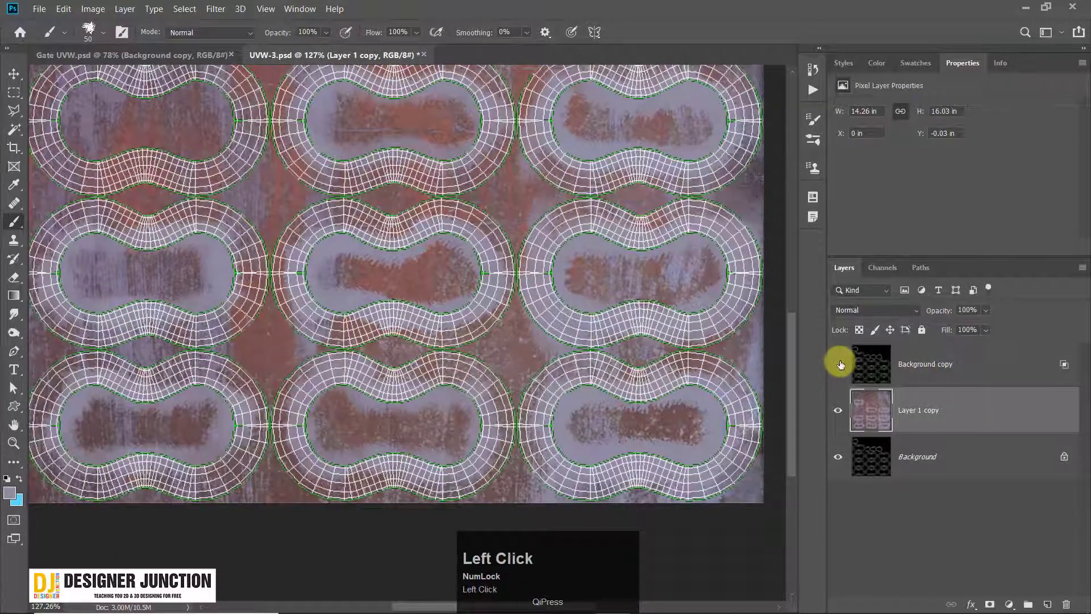
Step: Save the texture with the Background copy wireframe hidden and switch to 3ds Max
left_click(839, 364)
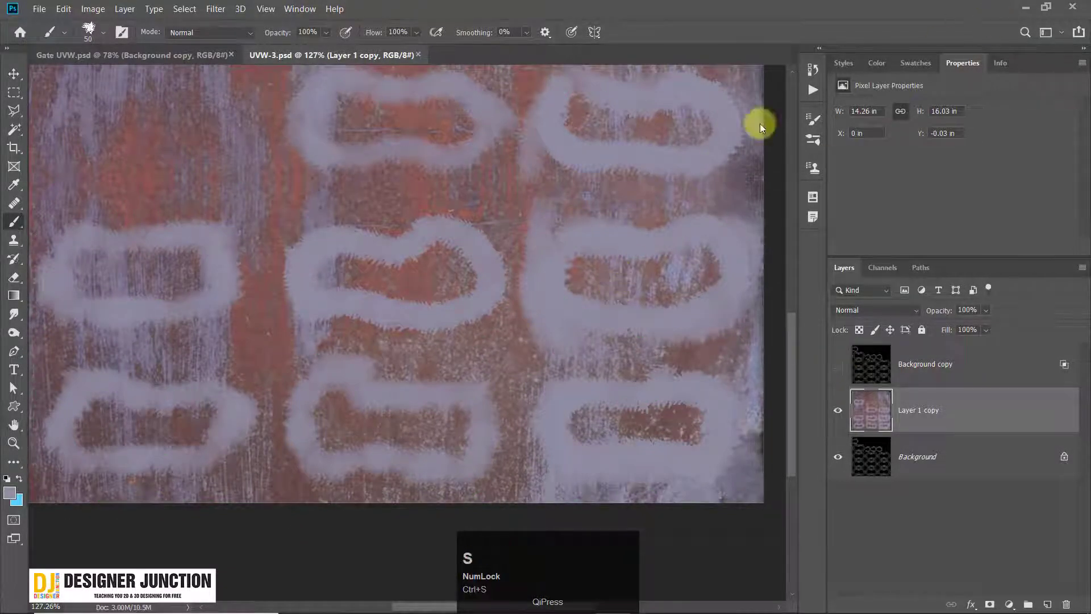
left_click(1028, 8)
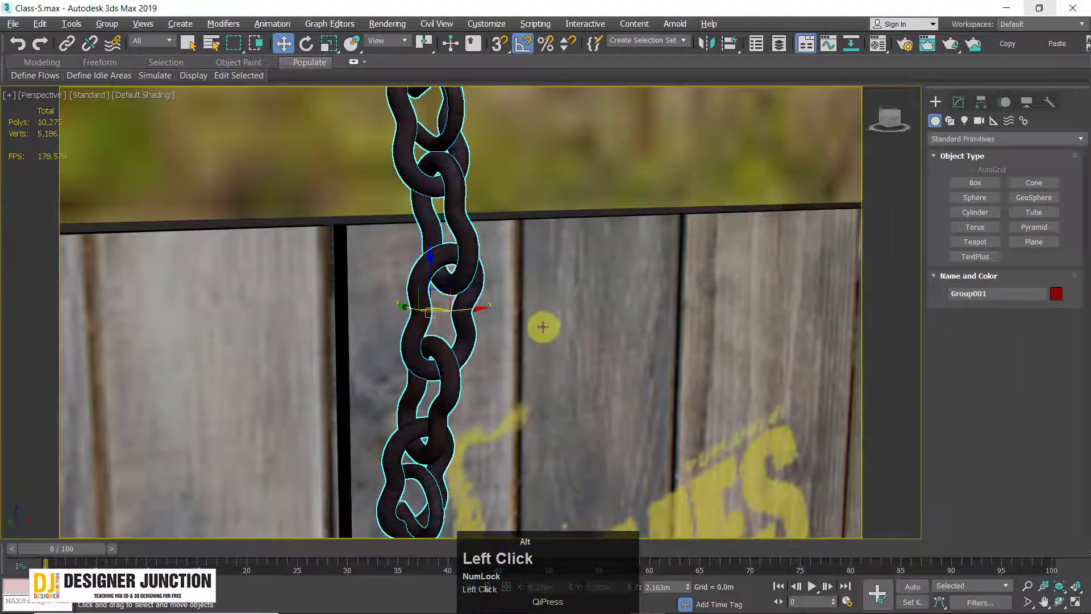
Step: Examine the repainted wear on the chain links up close and from a distance at several angles
middle_click_drag(546, 323, 580, 304, "alt")
scroll(483, 227, "up", 3)
middle_click_drag(484, 227, 495, 239, "alt")
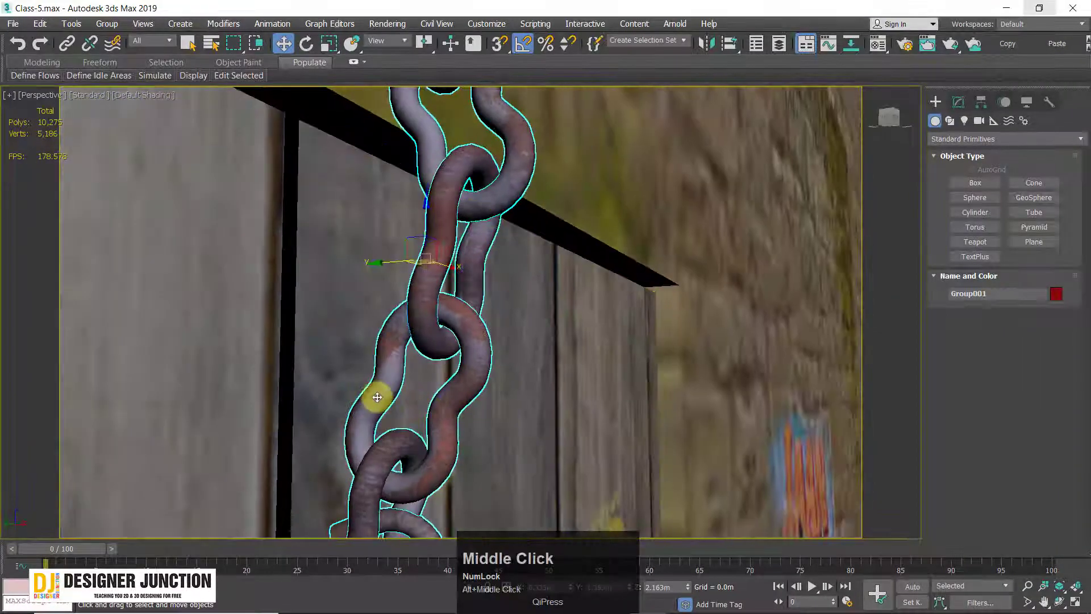
middle_click_drag(377, 394, 455, 370, "alt")
scroll(458, 348, "up", 5)
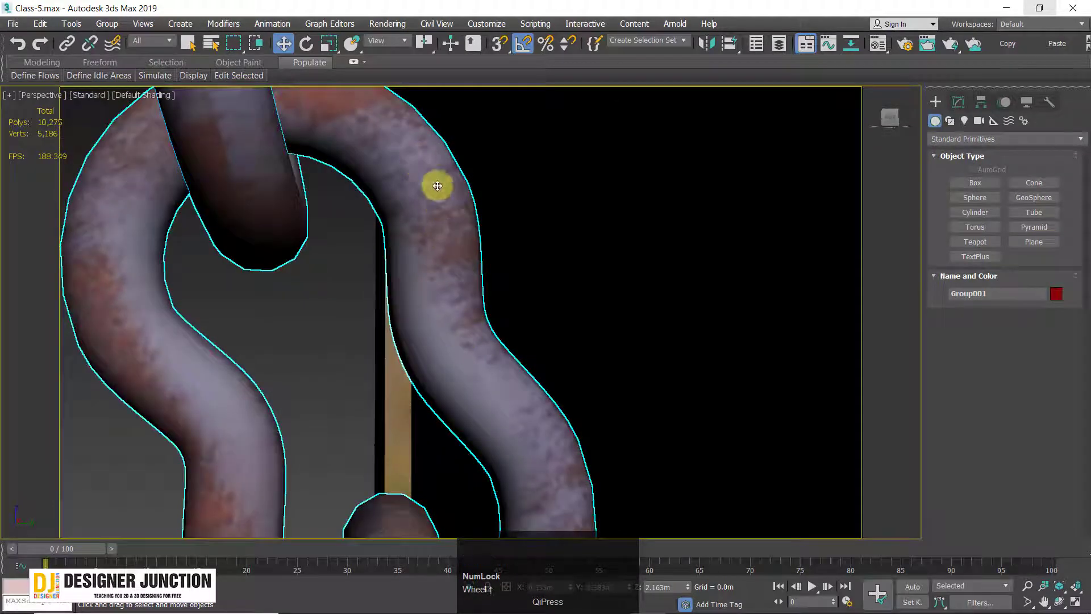
middle_click_drag(472, 413, 319, 307)
scroll(454, 333, "down", 8)
scroll(483, 378, "up", 3)
scroll(467, 343, "down", 4)
scroll(475, 376, "up", 5)
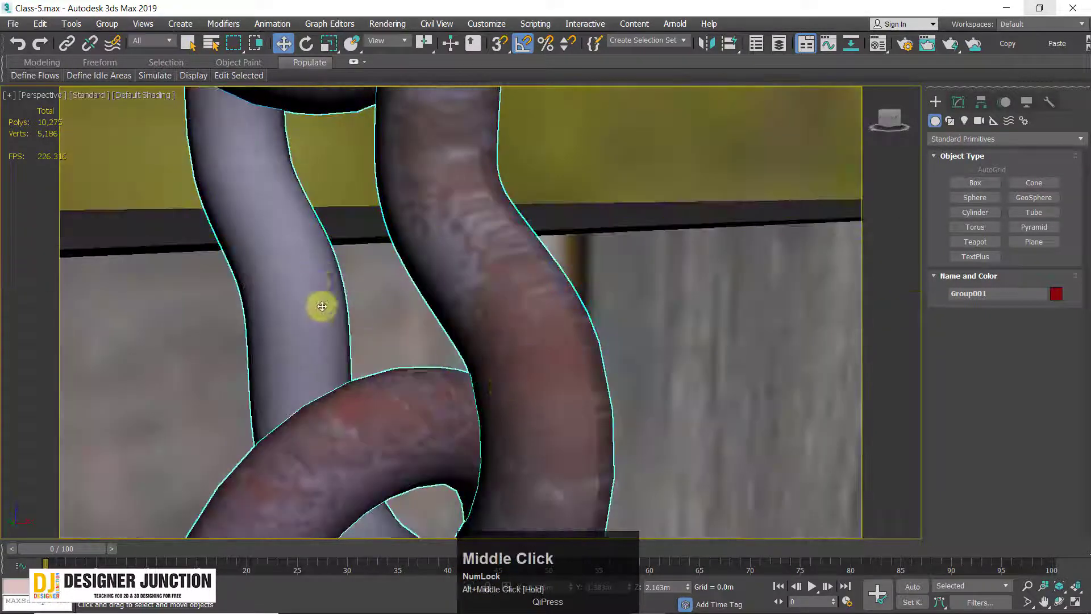
middle_click_drag(314, 263, 316, 294, "alt")
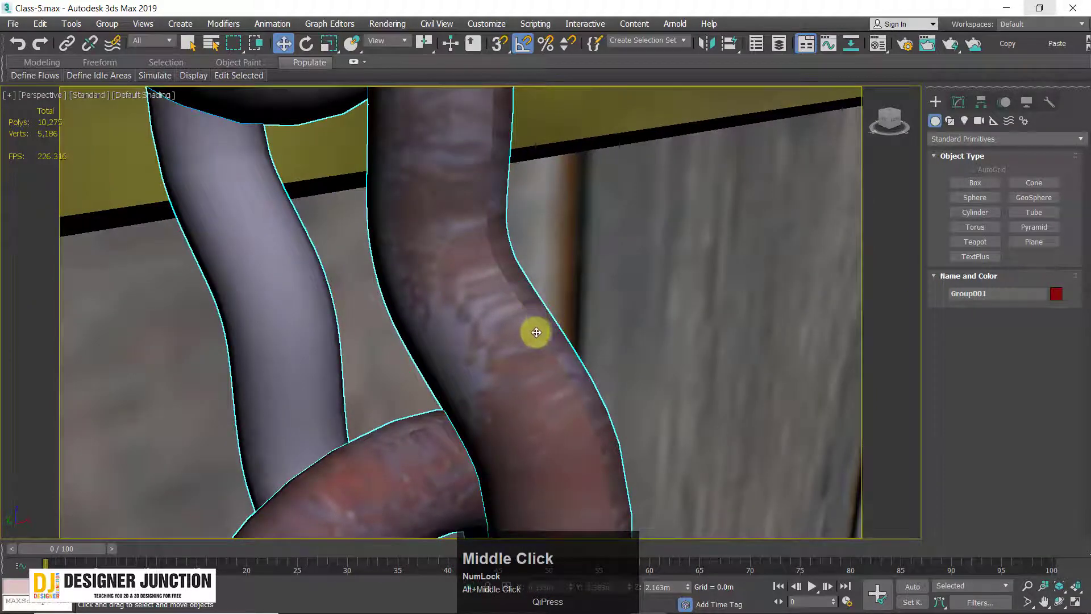
middle_click_drag(546, 352, 299, 302, "alt")
scroll(301, 312, "down", 4)
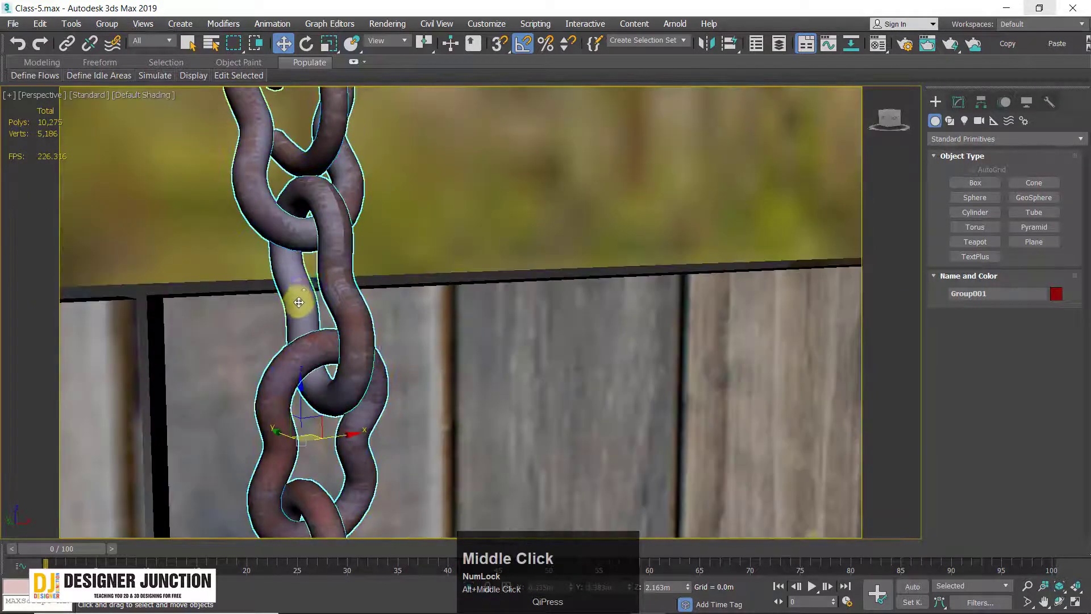
middle_click_drag(325, 231, 244, 237, "alt")
scroll(318, 375, "down", 3)
scroll(319, 384, "up", 3)
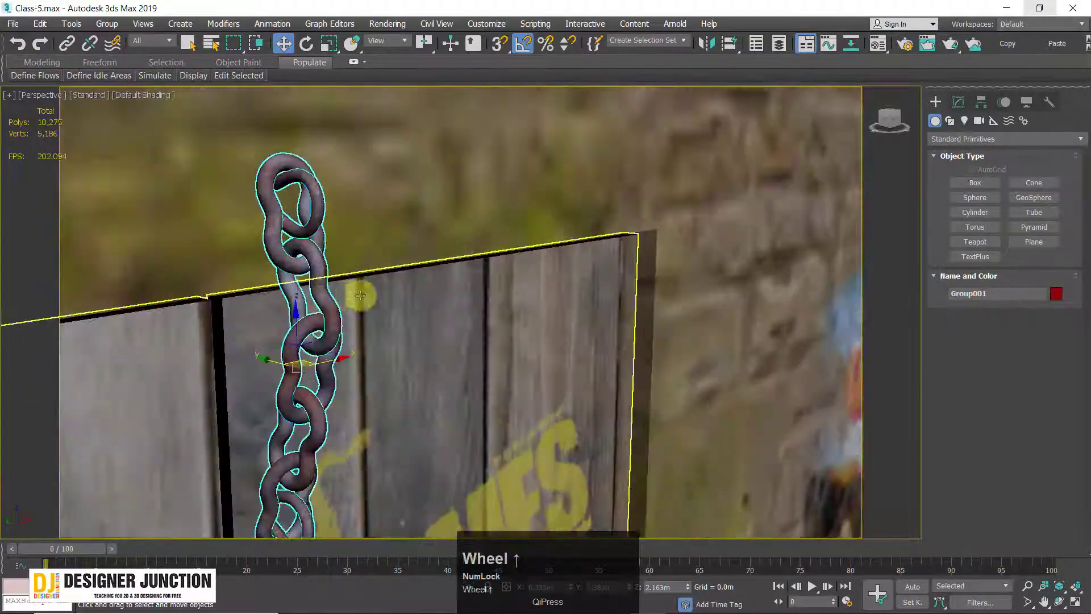
scroll(323, 380, "up", 2, "alt")
scroll(288, 255, "down", 2, "alt")
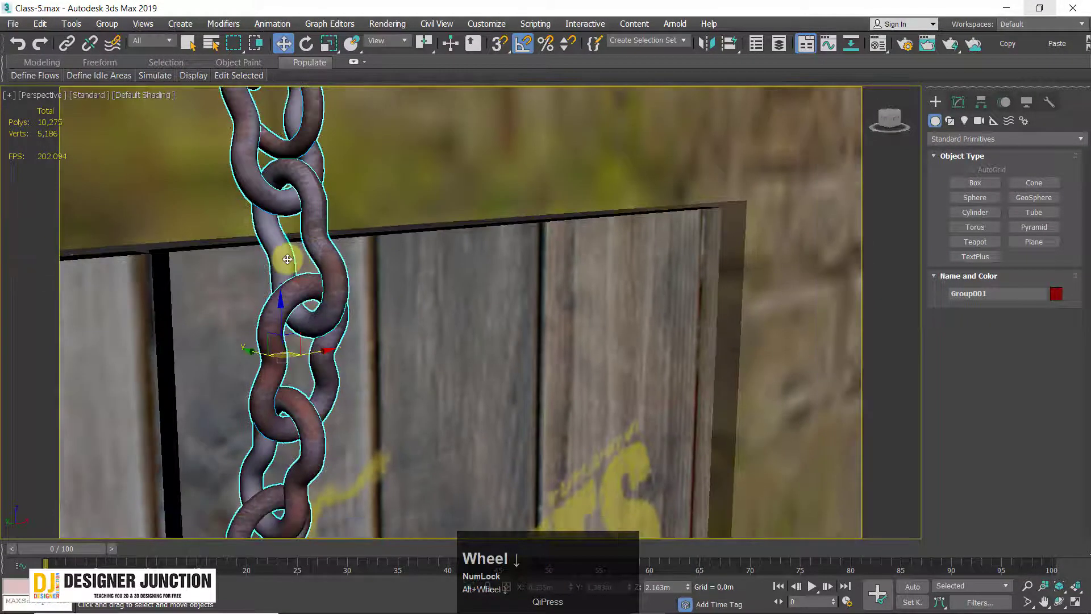
scroll(329, 292, "up", 3, "alt")
scroll(466, 392, "down", 3, "alt")
Step: Examine how the texture runs along the edge-on chain links from the front and at an angle
middle_click_drag(465, 393, 385, 285, "alt")
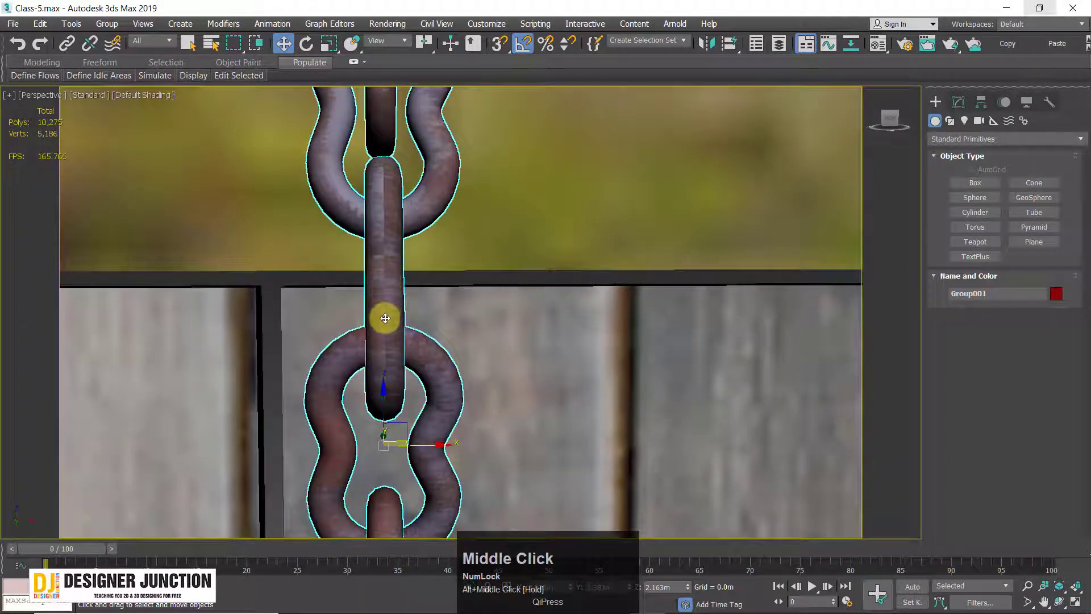
middle_click_drag(386, 328, 399, 341, "alt")
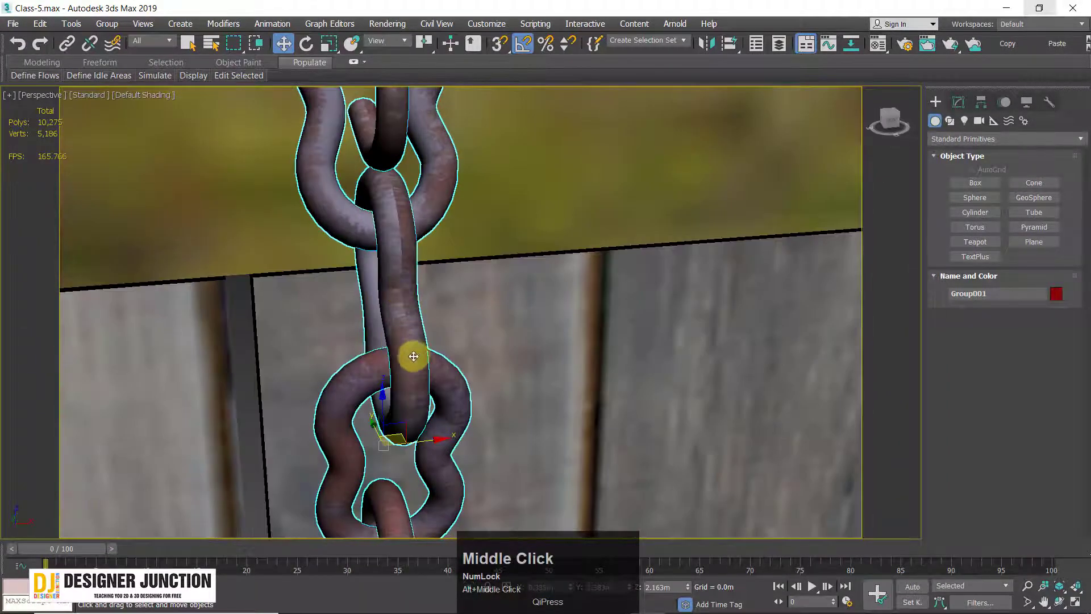
scroll(404, 362, "up", 2)
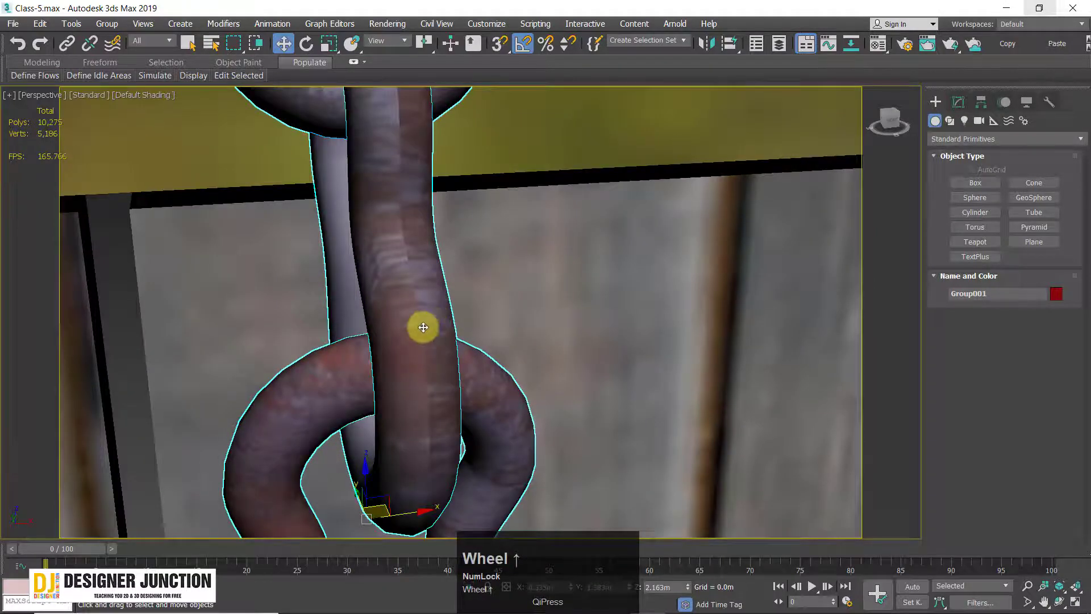
middle_click_drag(419, 317, 396, 375, "alt")
scroll(482, 307, "up", 3)
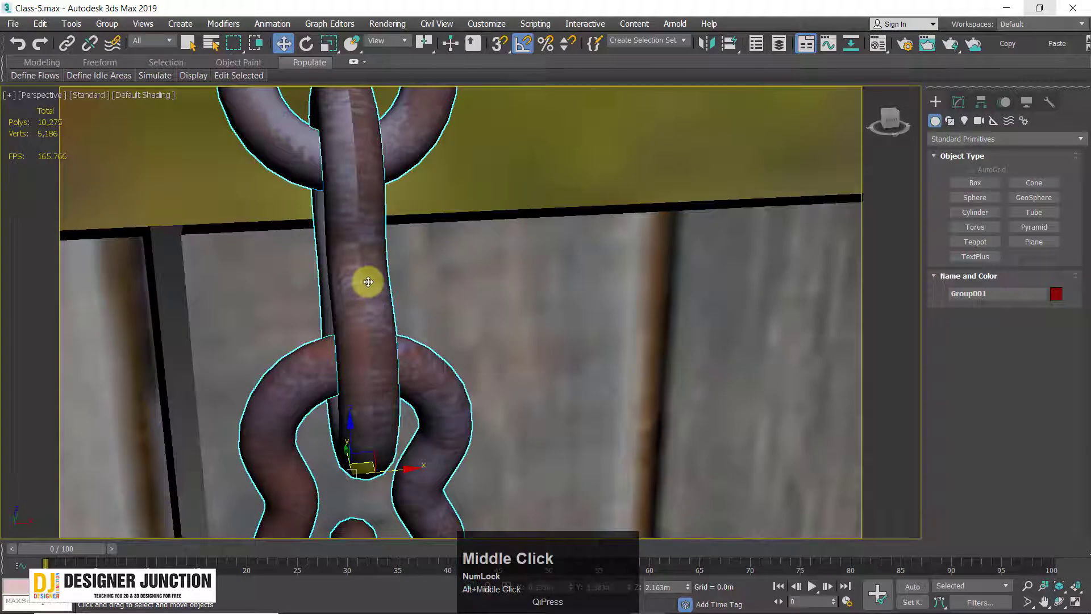
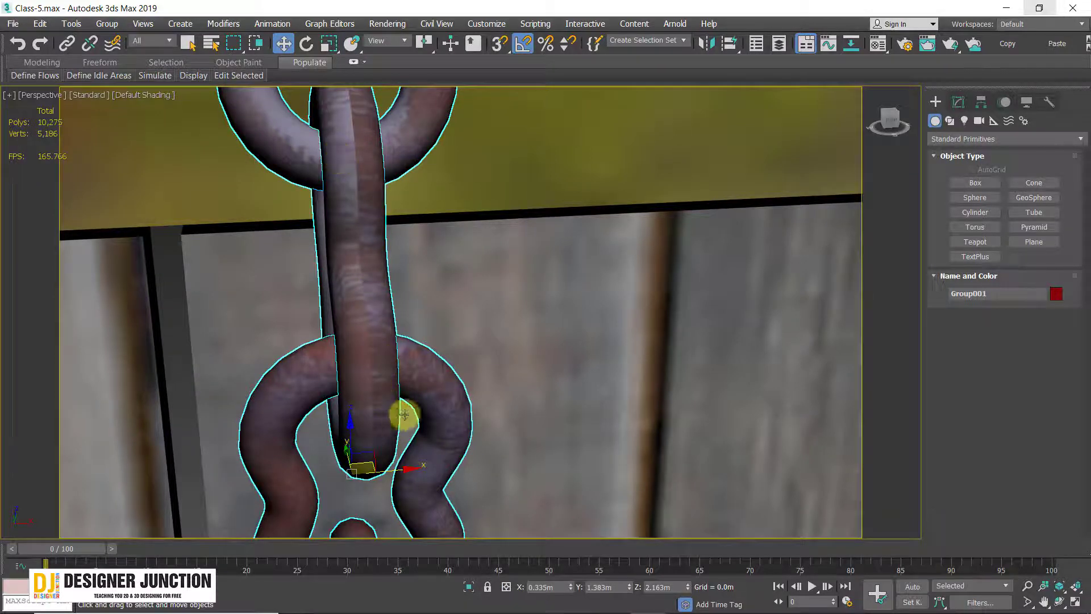
middle_click_drag(420, 406, 434, 382, "alt")
scroll(463, 390, "down", 3)
scroll(482, 373, "up", 3)
scroll(426, 382, "down", 3)
scroll(419, 312, "up", 4)
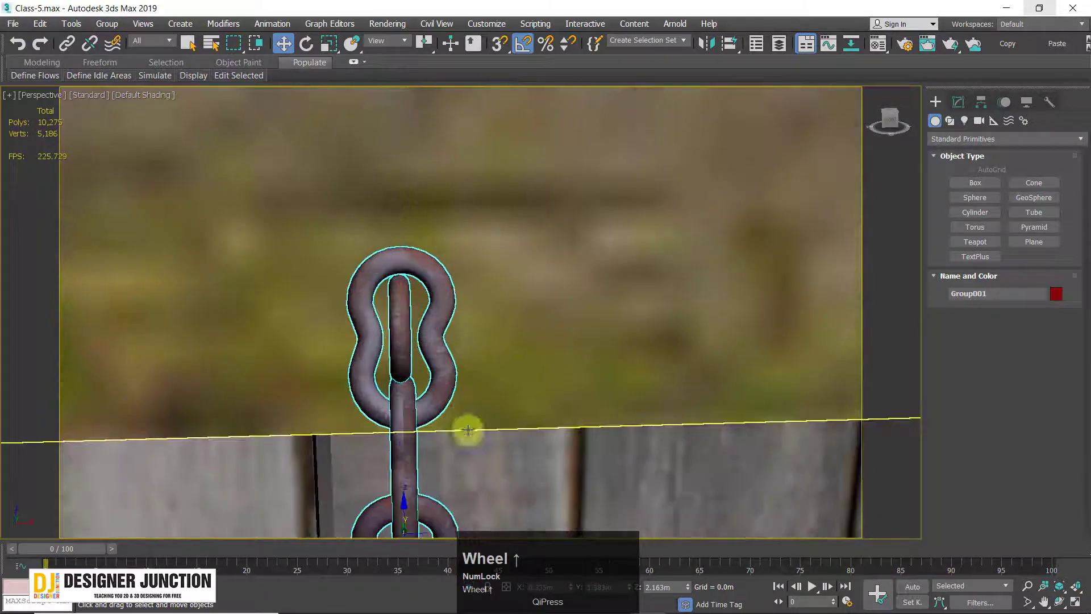
middle_click_drag(467, 460, 492, 341)
scroll(458, 333, "up", 4)
scroll(406, 367, "down", 2)
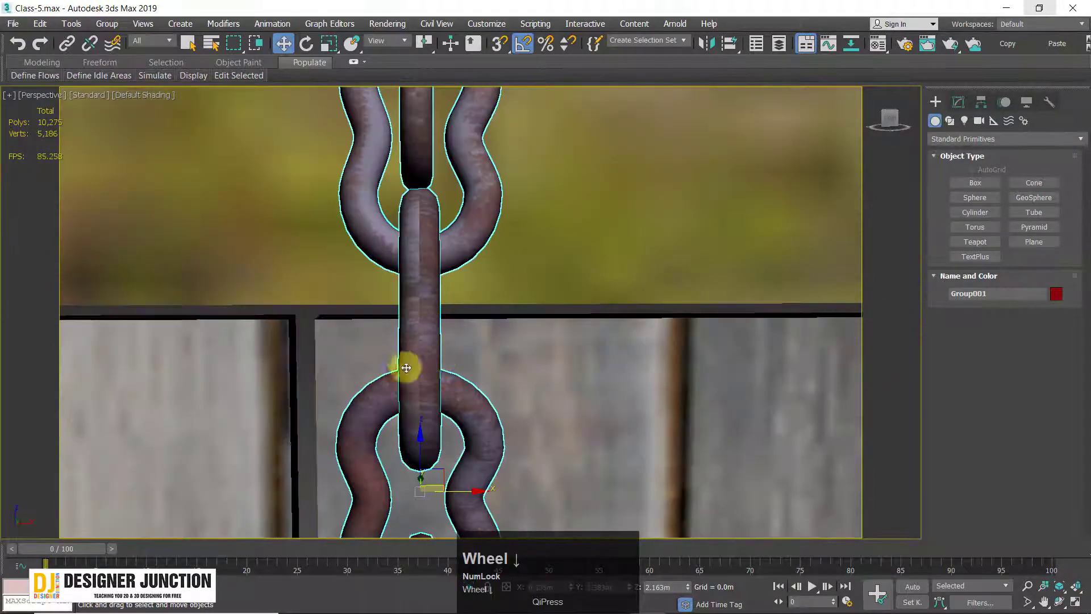
scroll(426, 335, "up", 3)
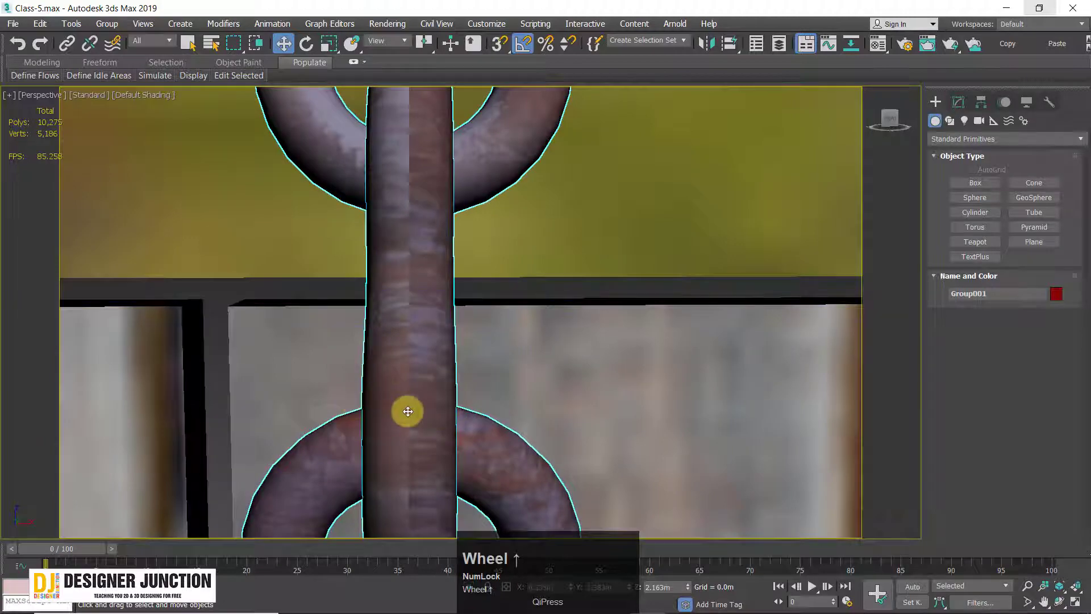
middle_click_drag(404, 417, 537, 301, "alt")
middle_click_drag(656, 438, 611, 458, "alt")
middle_click_drag(611, 458, 551, 388)
scroll(540, 306, "down", 5)
middle_click_drag(551, 389, 554, 321, "alt")
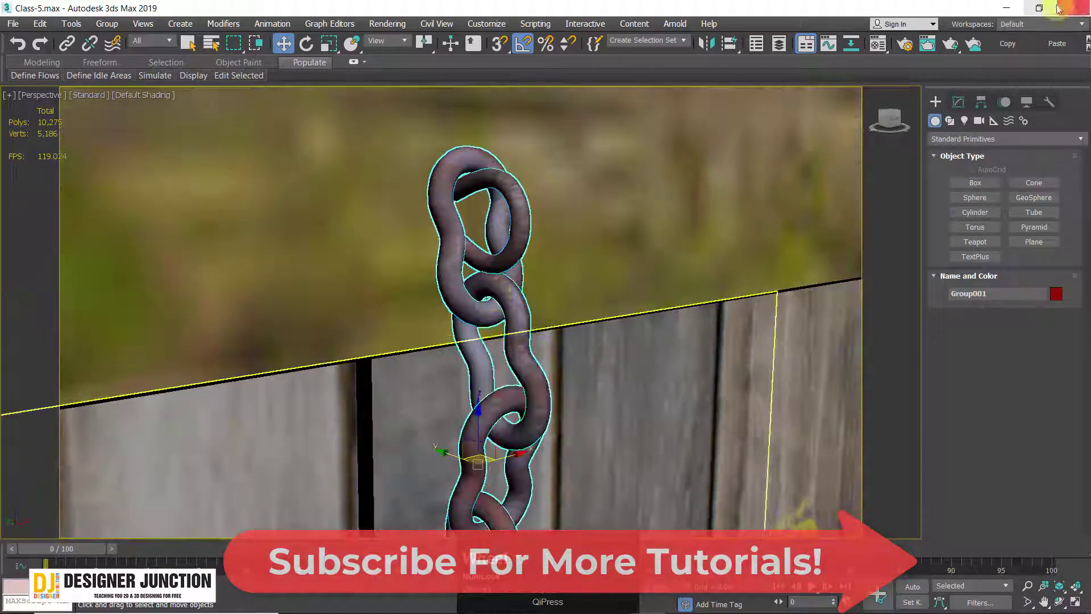
Step: Switch back to Photoshop, undo all the purple wear strokes on Layer 1 copy and hide the Background copy wireframe
left_click(1002, 9)
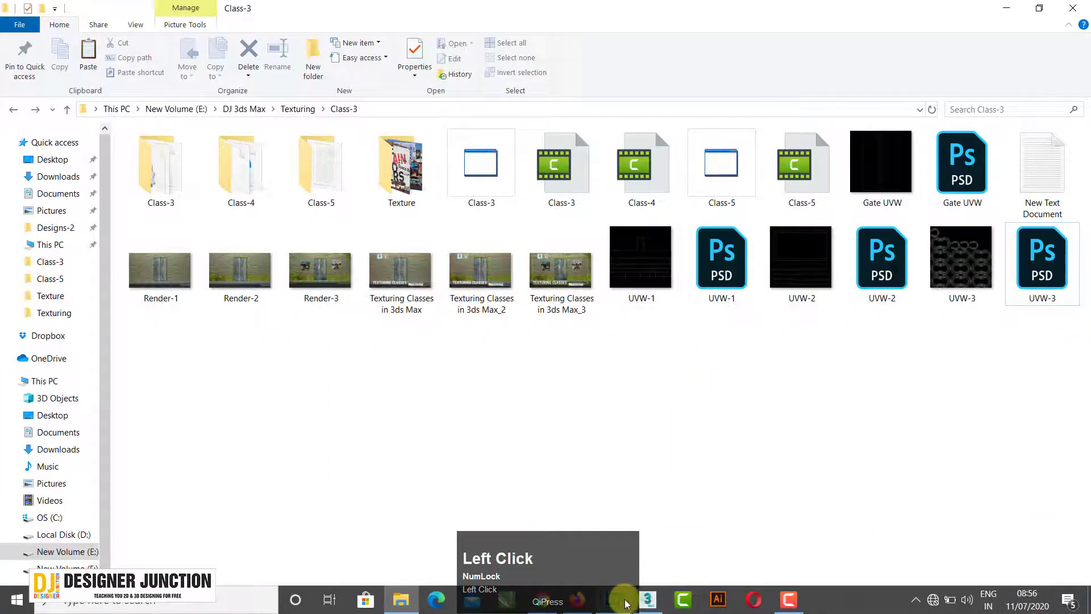
left_click(625, 604)
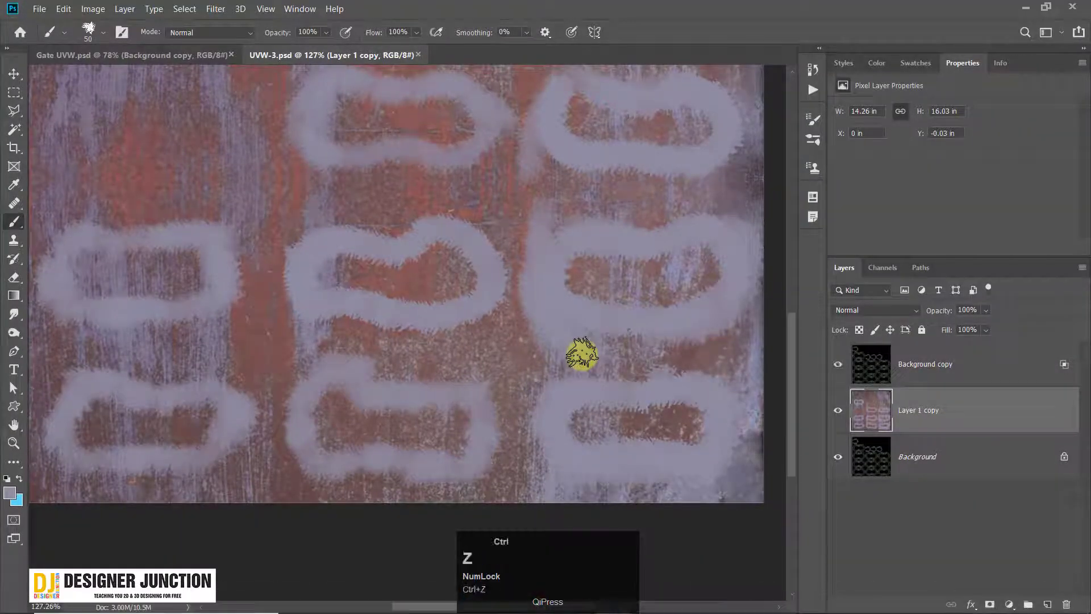
key("ctrl+z")
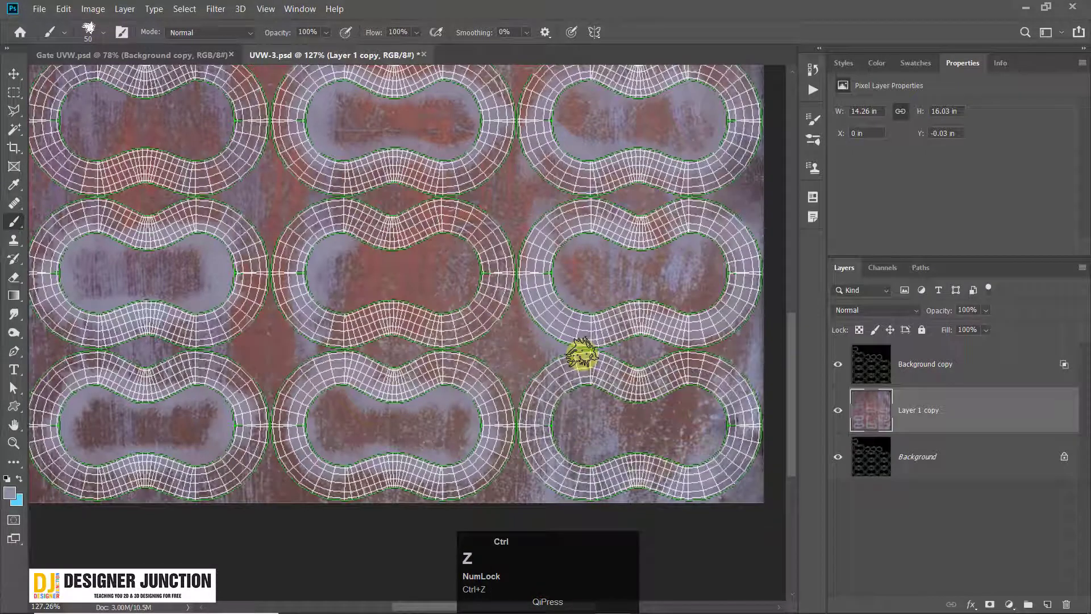
key("ctrl+z")
key("ctrl+z")
key("ctrl+z")
key("ctrl+z")
key("ctrl+z")
key("ctrl+z")
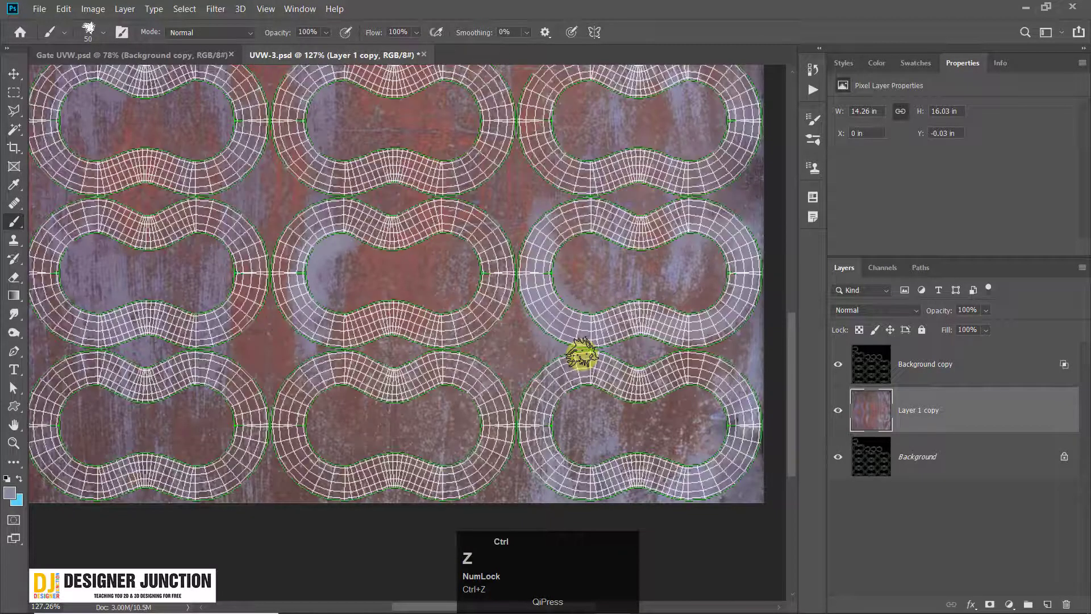
key("ctrl+z")
key("ctrl+z")
key("ctrl+z")
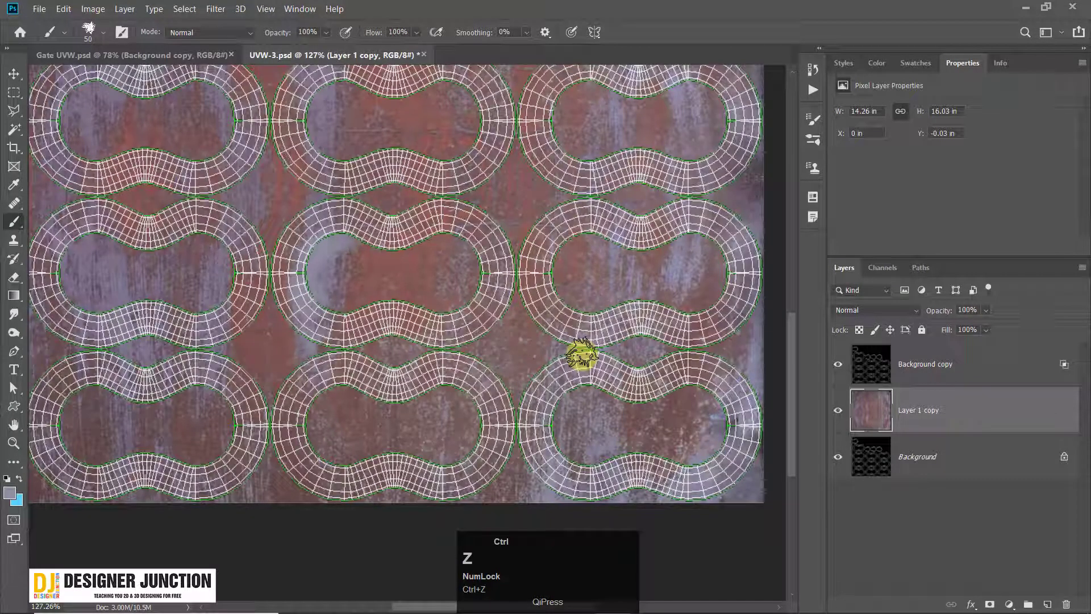
key("ctrl+z")
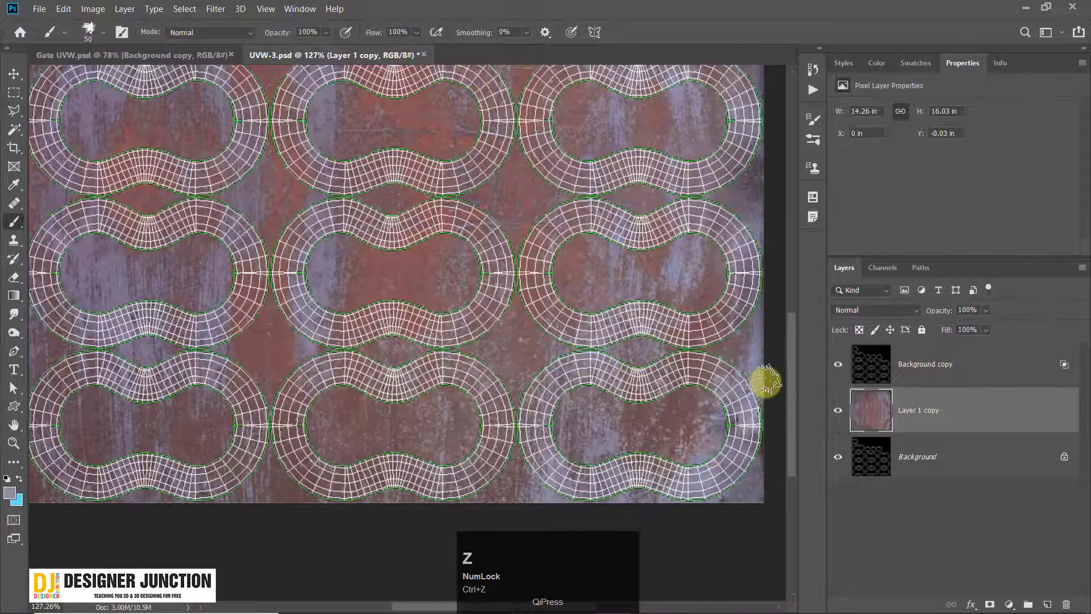
left_click(838, 371)
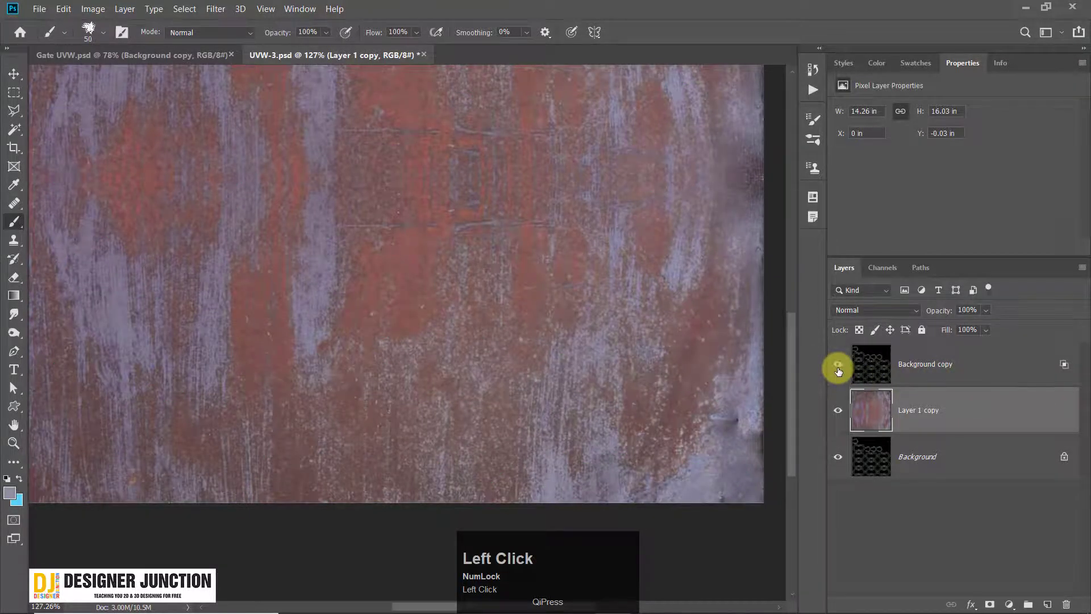
Step: Show the Background copy wireframe layer and brush grey-purple paint along the outer edge of the topmost full chain link on Layer 1 copy
left_click(838, 371)
scroll(413, 244, "down", 3, "alt")
scroll(321, 227, "up", 3, "alt")
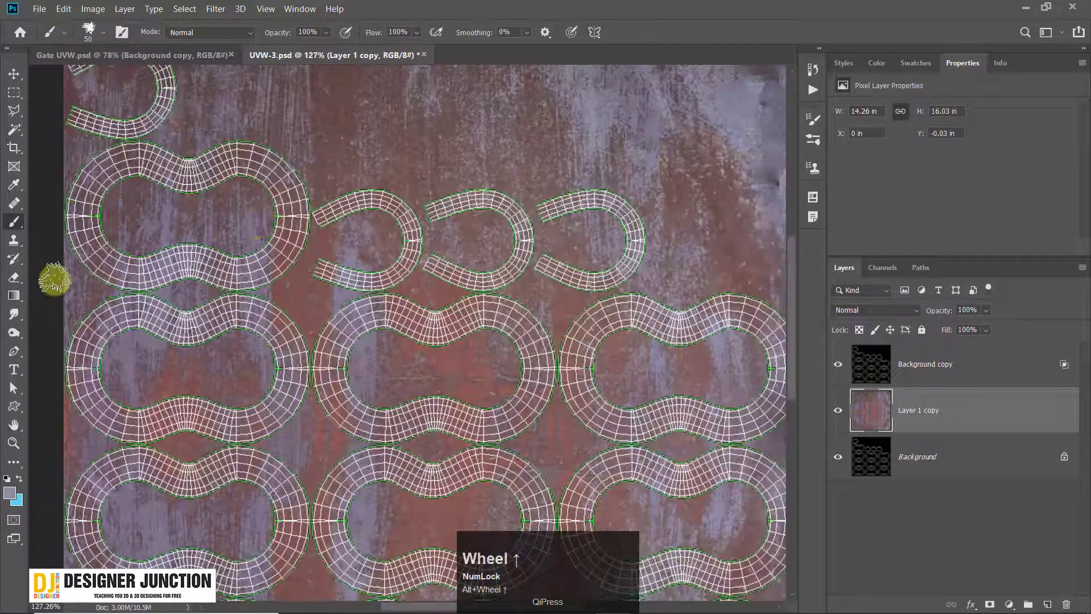
scroll(263, 151, "up", 3, "alt")
scroll(272, 155, "up", 2, "alt")
mouse_move(250, 176)
left_mouse_down()
mouse_move(278, 161)
mouse_move(441, 146)
mouse_move(518, 177)
mouse_move(557, 253)
mouse_move(564, 318)
mouse_move(558, 370)
mouse_move(521, 434)
mouse_move(532, 440)
mouse_move(523, 446)
mouse_move(535, 419)
mouse_move(531, 435)
mouse_move(451, 453)
mouse_move(223, 462)
mouse_move(126, 437)
mouse_move(73, 358)
mouse_move(76, 246)
mouse_move(105, 182)
mouse_move(280, 162)
left_mouse_up()
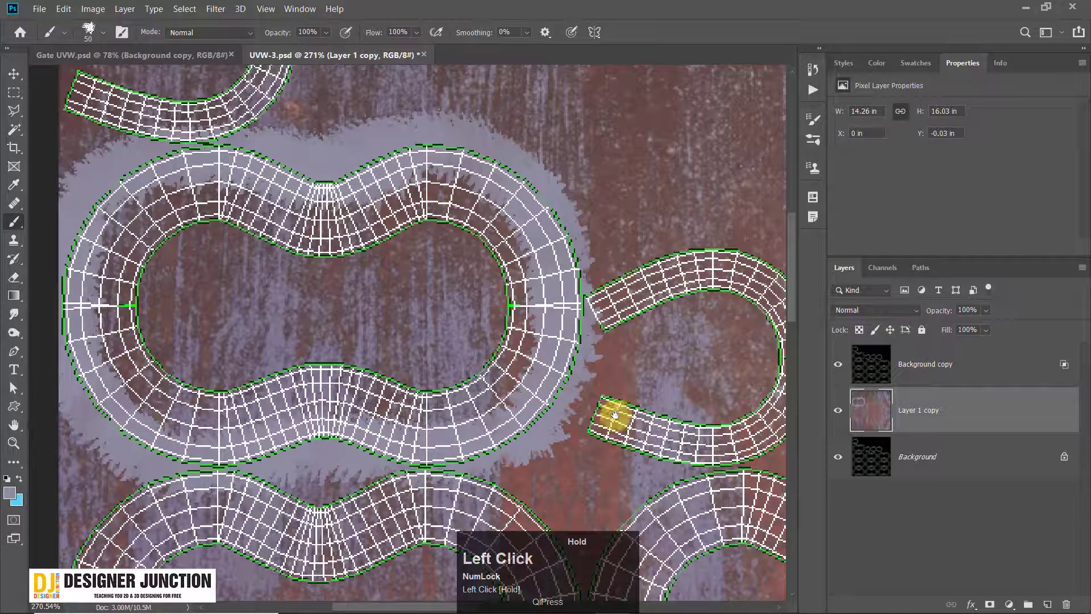
Step: Brush grey-purple paint around the outer edge of the second full link in the first column of the UV layout
left_click_drag(614, 414, 567, 212)
left_click_drag(227, 216, 294, 251)
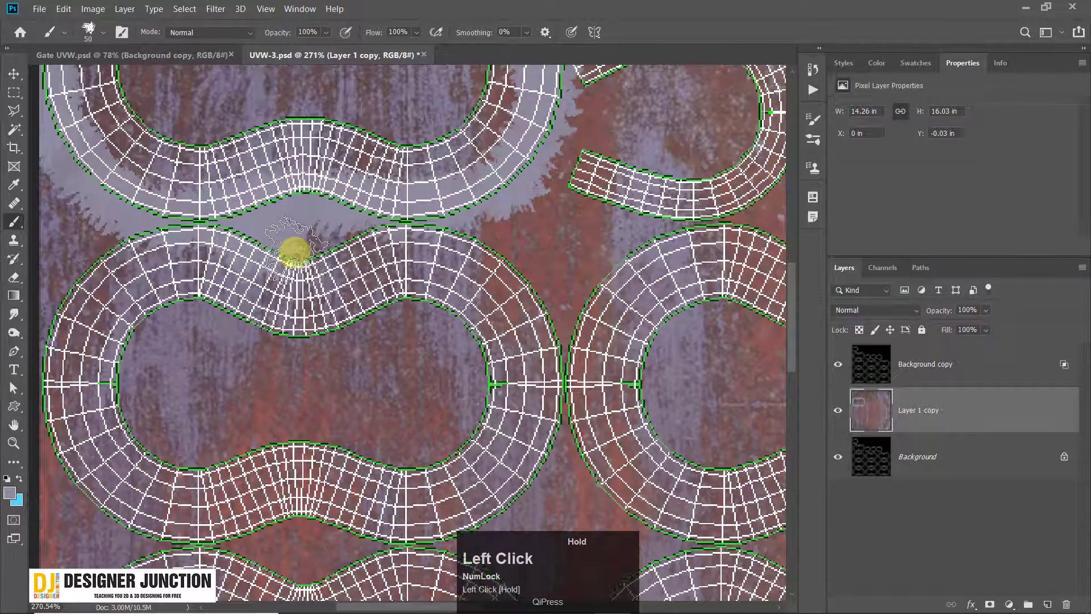
mouse_move(420, 230)
left_mouse_down()
mouse_move(518, 261)
mouse_move(569, 443)
mouse_move(551, 446)
mouse_move(576, 336)
left_mouse_up()
mouse_move(297, 390)
left_mouse_down()
mouse_move(318, 418)
mouse_move(409, 437)
mouse_move(469, 435)
mouse_move(501, 408)
left_mouse_up()
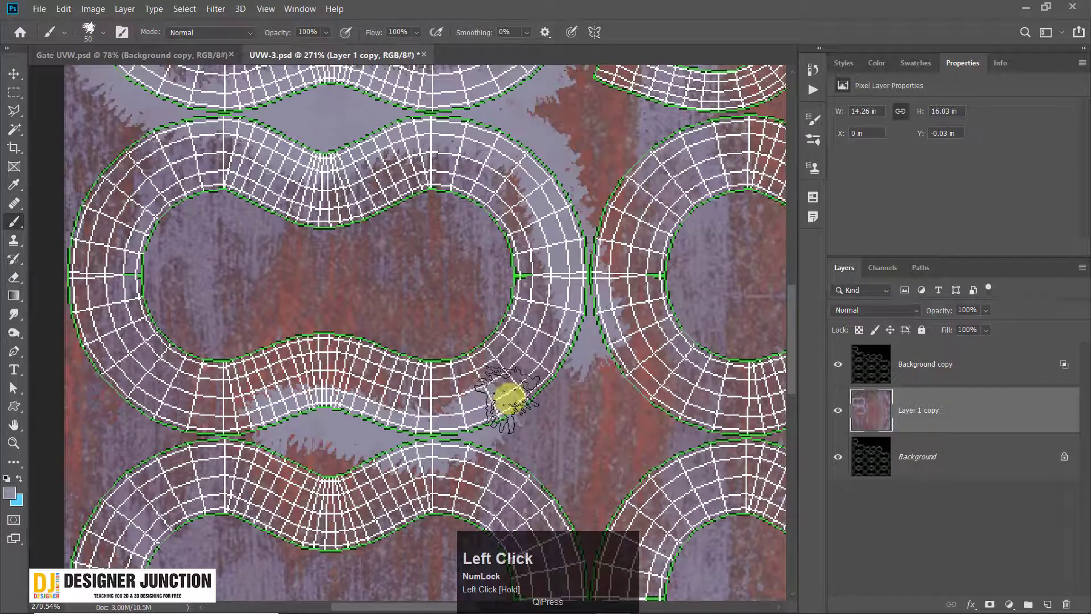
mouse_move(520, 389)
left_mouse_down()
mouse_move(540, 377)
mouse_move(503, 407)
mouse_move(83, 334)
mouse_move(168, 435)
mouse_move(207, 417)
mouse_move(116, 153)
mouse_move(80, 243)
mouse_move(163, 139)
mouse_move(301, 142)
left_mouse_up()
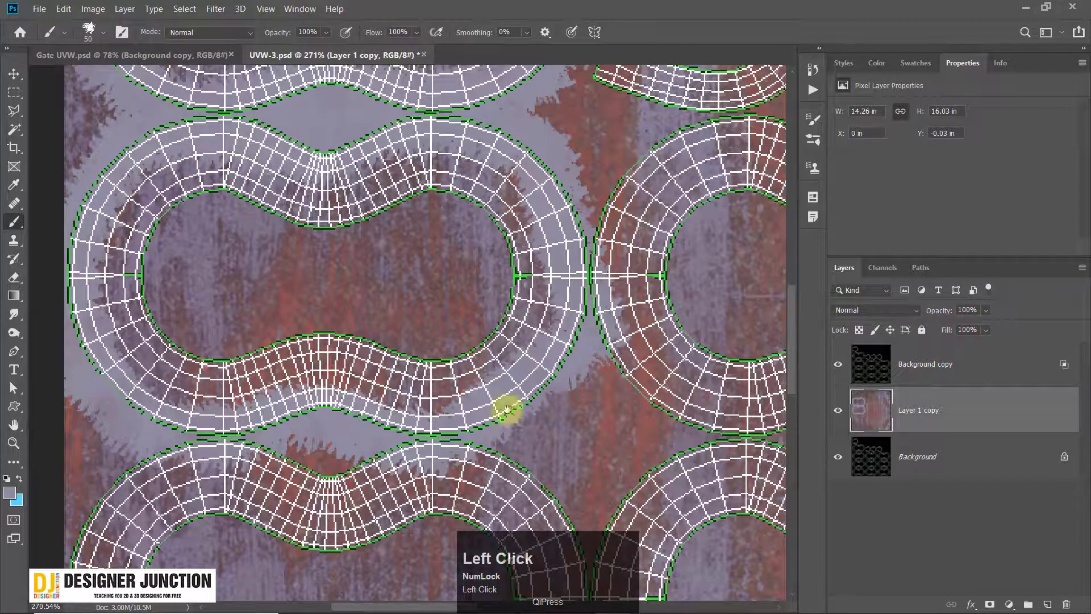
Step: Paint the outer edges of the two lowest links in the first column with the same grey-purple brush
left_click_drag(507, 409, 451, 64)
left_click_drag(535, 325, 547, 369)
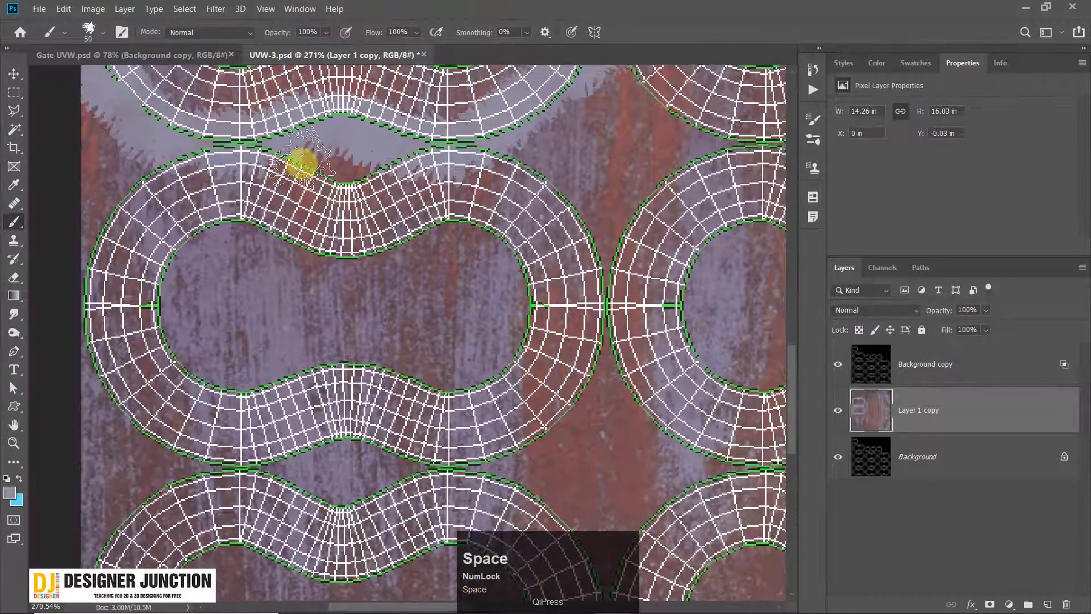
left_click_drag(302, 164, 407, 166)
mouse_move(512, 164)
left_mouse_down()
mouse_move(587, 273)
mouse_move(584, 370)
mouse_move(538, 443)
mouse_move(432, 457)
mouse_move(341, 443)
mouse_move(224, 462)
mouse_move(122, 418)
mouse_move(88, 275)
mouse_move(151, 166)
left_mouse_up()
key("space")
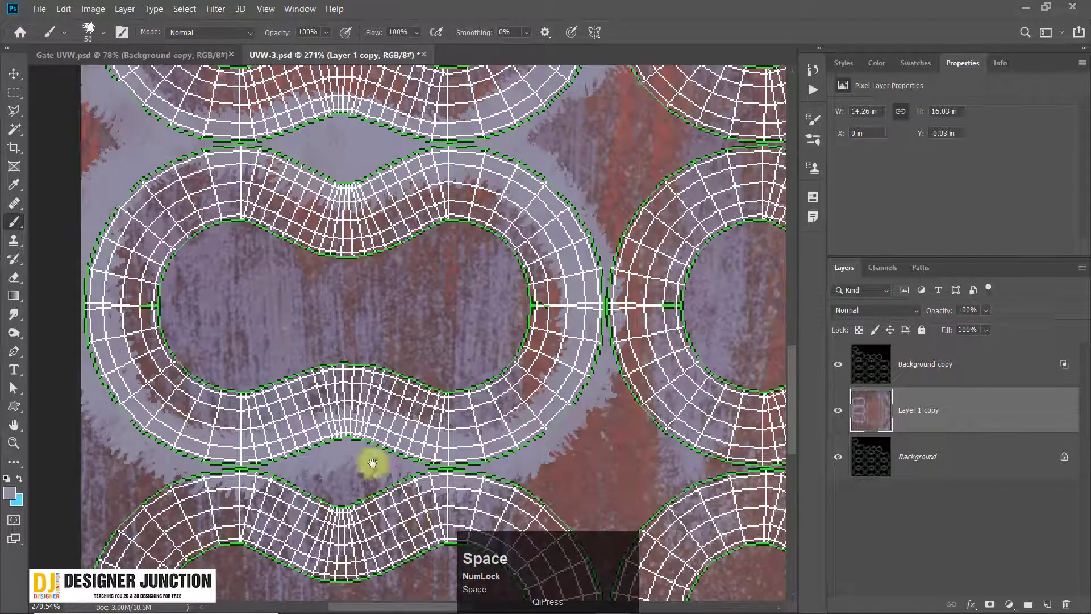
left_click(153, 176)
key("space")
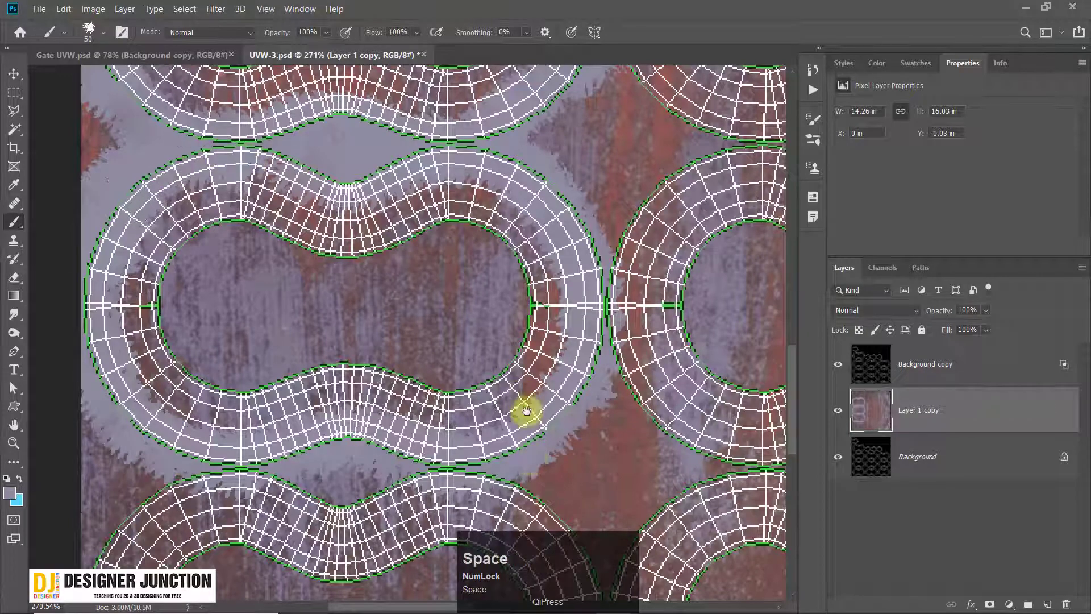
left_click_drag(524, 409, 451, 141)
mouse_move(264, 188)
left_mouse_down()
mouse_move(382, 151)
mouse_move(428, 170)
mouse_move(497, 233)
mouse_move(524, 331)
mouse_move(509, 437)
mouse_move(404, 479)
mouse_move(295, 450)
mouse_move(134, 465)
mouse_move(49, 418)
mouse_move(19, 278)
mouse_move(69, 170)
mouse_move(195, 151)
mouse_move(250, 200)
mouse_move(241, 116)
left_mouse_up()
Step: Paint grey-purple wear along the outer edges of the two lowest links in the middle column
key("space")
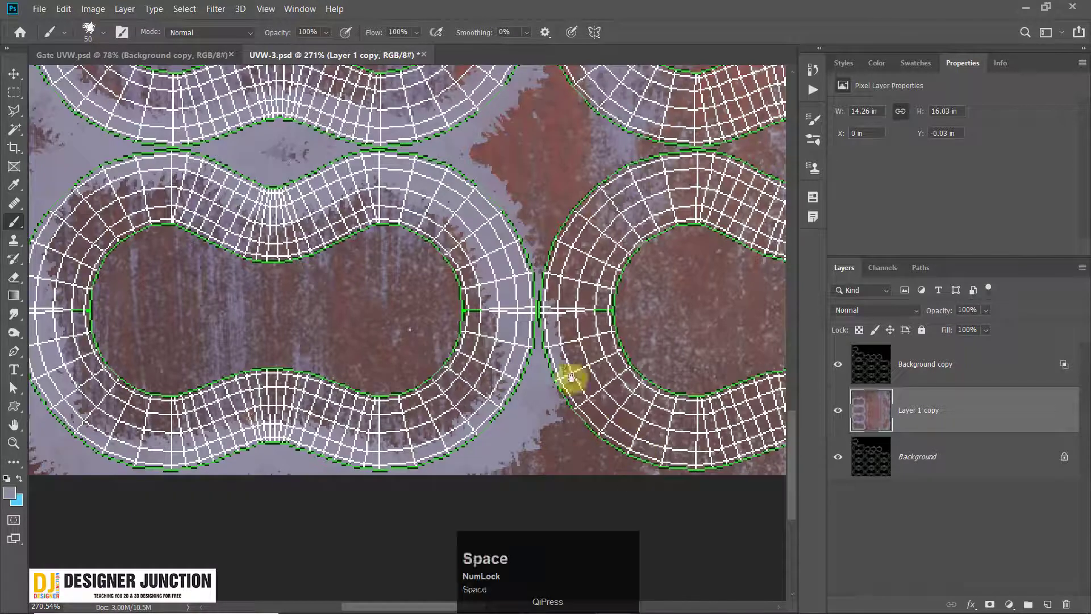
mouse_move(497, 238)
left_mouse_down()
mouse_move(390, 298)
mouse_move(379, 287)
left_mouse_up()
mouse_move(434, 241)
left_mouse_down()
mouse_move(458, 483)
mouse_move(511, 529)
left_mouse_up()
key("space")
mouse_move(644, 455)
left_mouse_down()
mouse_move(261, 263)
mouse_move(212, 286)
mouse_move(369, 273)
mouse_move(245, 284)
mouse_move(487, 316)
mouse_move(431, 297)
mouse_move(555, 299)
mouse_move(498, 504)
mouse_move(596, 373)
mouse_move(561, 419)
mouse_move(590, 250)
mouse_move(523, 191)
mouse_move(448, 151)
mouse_move(334, 175)
mouse_move(207, 161)
mouse_move(102, 205)
mouse_move(227, 353)
mouse_move(254, 423)
mouse_move(397, 358)
mouse_move(575, 382)
mouse_move(650, 272)
mouse_move(647, 193)
mouse_move(602, 99)
mouse_move(506, 55)
mouse_move(422, 86)
mouse_move(224, 90)
mouse_move(158, 165)
mouse_move(156, 292)
mouse_move(194, 358)
mouse_move(163, 303)
left_mouse_up()
key("space")
key("space")
left_click_drag(193, 358, 315, 375)
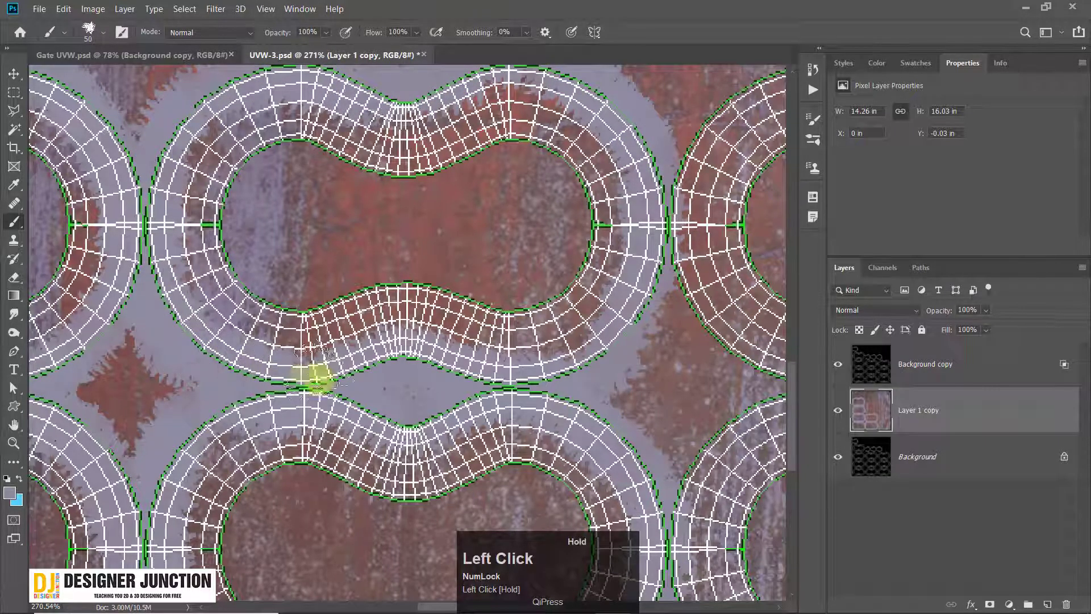
key("space")
left_click_drag(533, 316, 438, 379)
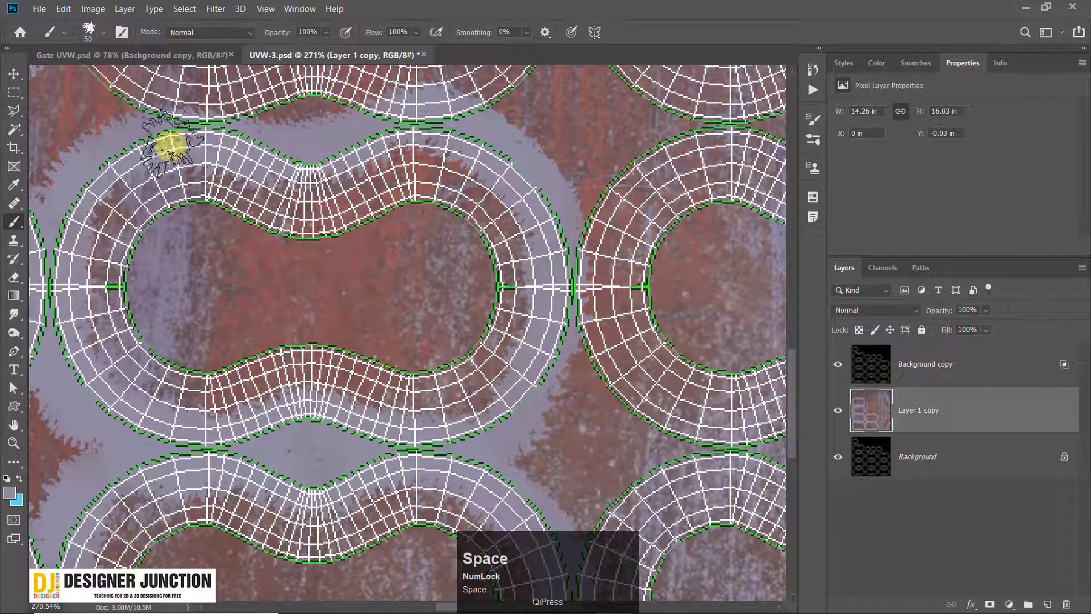
left_click_drag(383, 151, 537, 171)
Step: Brush grey-purple paint around the outer edges of the two lowest links in the third column
key("space")
left_click_drag(590, 365, 316, 256)
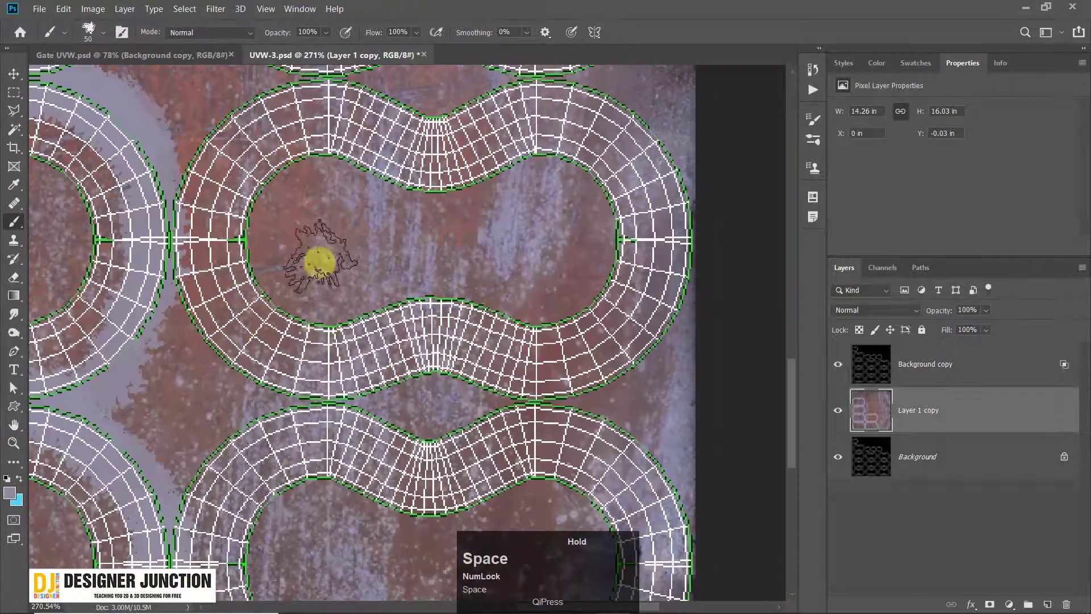
mouse_move(214, 153)
left_mouse_down()
mouse_move(178, 317)
mouse_move(246, 385)
mouse_move(438, 402)
mouse_move(389, 398)
mouse_move(606, 383)
mouse_move(667, 335)
mouse_move(675, 233)
mouse_move(664, 127)
mouse_move(626, 102)
mouse_move(560, 91)
mouse_move(428, 110)
mouse_move(319, 97)
mouse_move(244, 110)
mouse_move(178, 388)
mouse_move(246, 368)
mouse_move(409, 410)
left_mouse_up()
scroll(297, 236, "down", 5)
mouse_move(297, 248)
left_mouse_down()
mouse_move(419, 234)
mouse_move(517, 258)
mouse_move(560, 343)
mouse_move(564, 461)
mouse_move(499, 507)
mouse_move(360, 514)
mouse_move(251, 541)
mouse_move(91, 511)
mouse_move(59, 297)
mouse_move(159, 238)
left_mouse_up()
key("space")
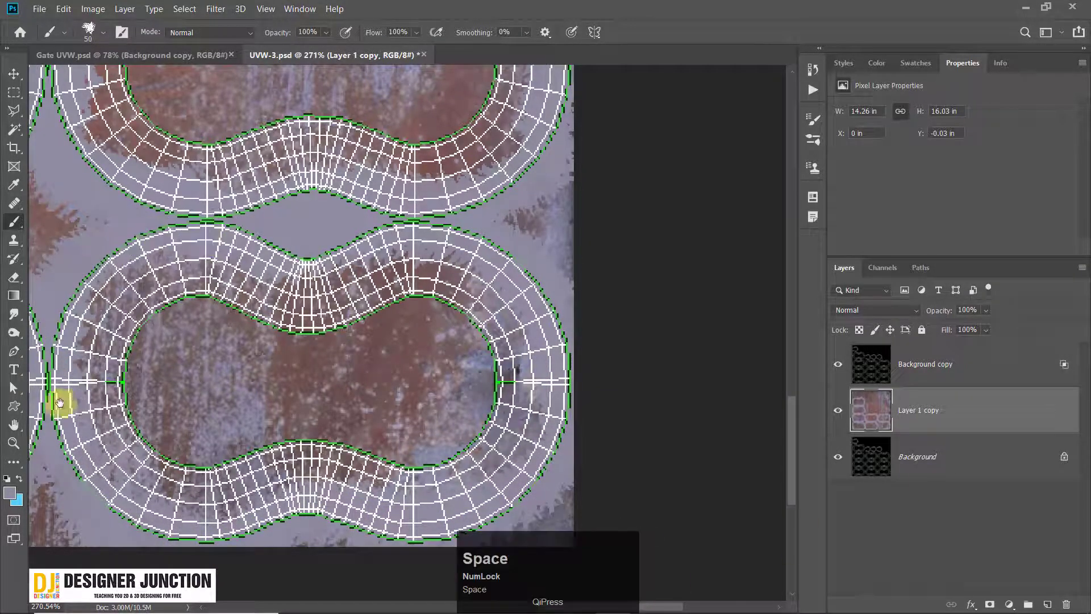
Step: Paint grey-purple around the outer edges of the uppermost full links in the third and middle columns, just below the three hook shapes
mouse_move(53, 384)
left_mouse_down()
mouse_move(735, 372)
mouse_move(600, 336)
left_mouse_up()
scroll(599, 336, "down", 5, "alt")
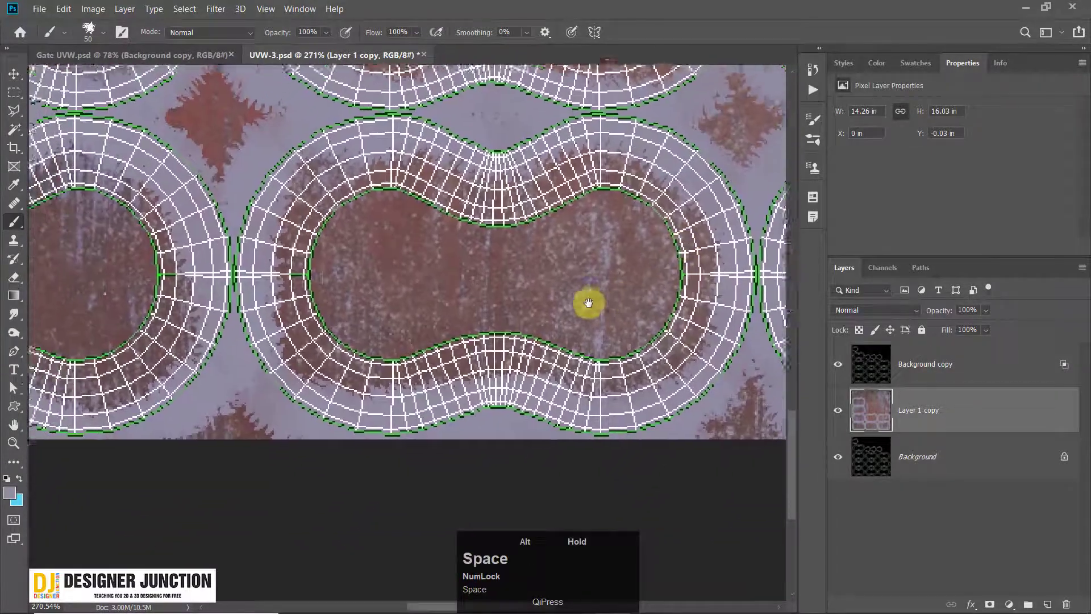
left_click_drag(468, 174, 324, 402)
scroll(438, 317, "down", 5, "alt")
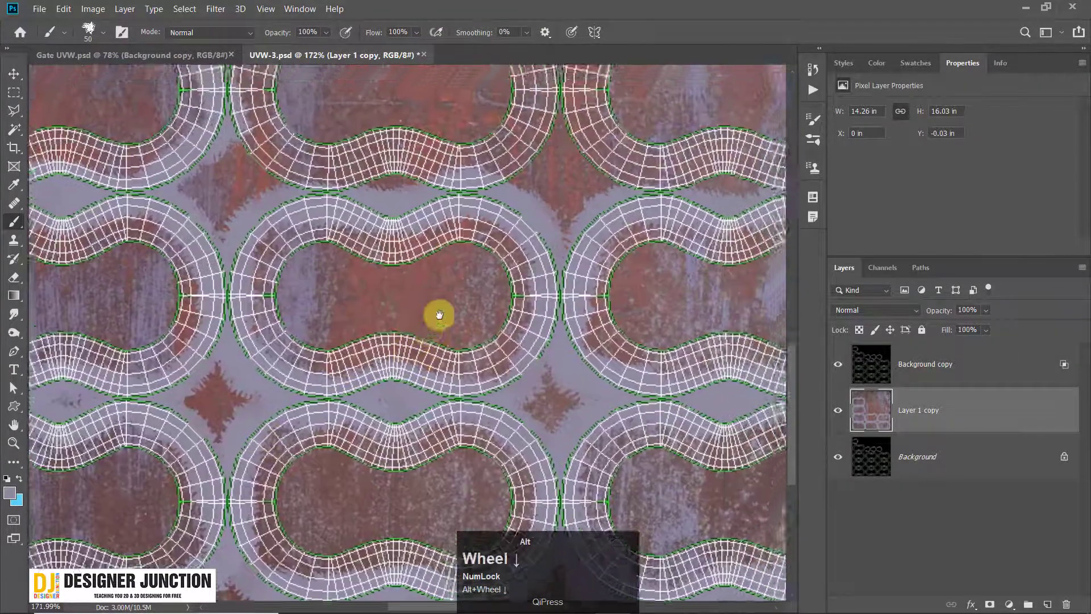
key("space")
left_click_drag(532, 188, 519, 276)
scroll(604, 215, "up", 4, "alt")
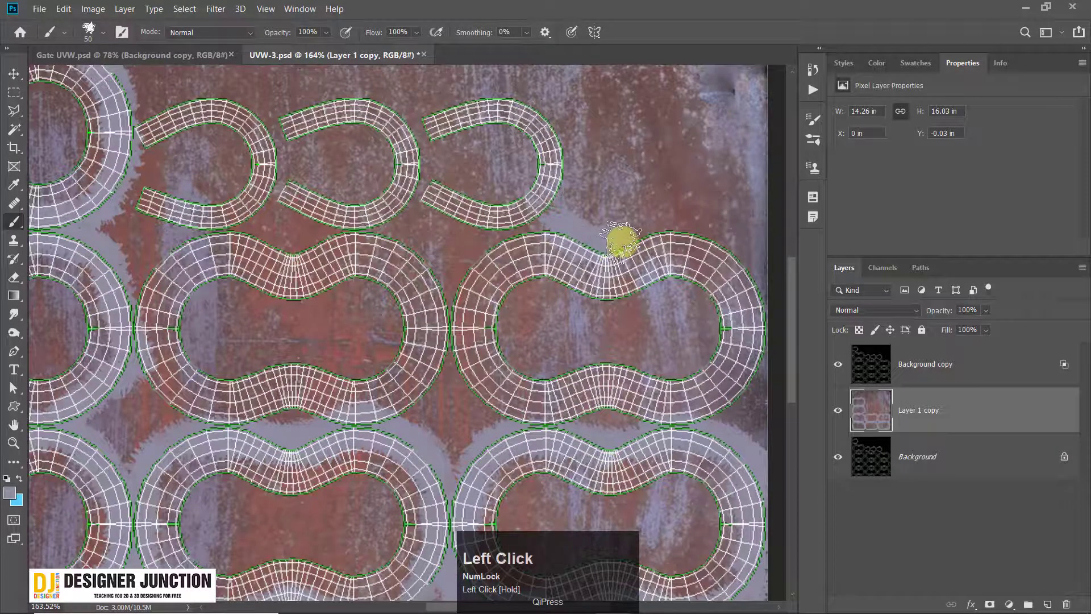
left_click_drag(630, 255, 745, 262)
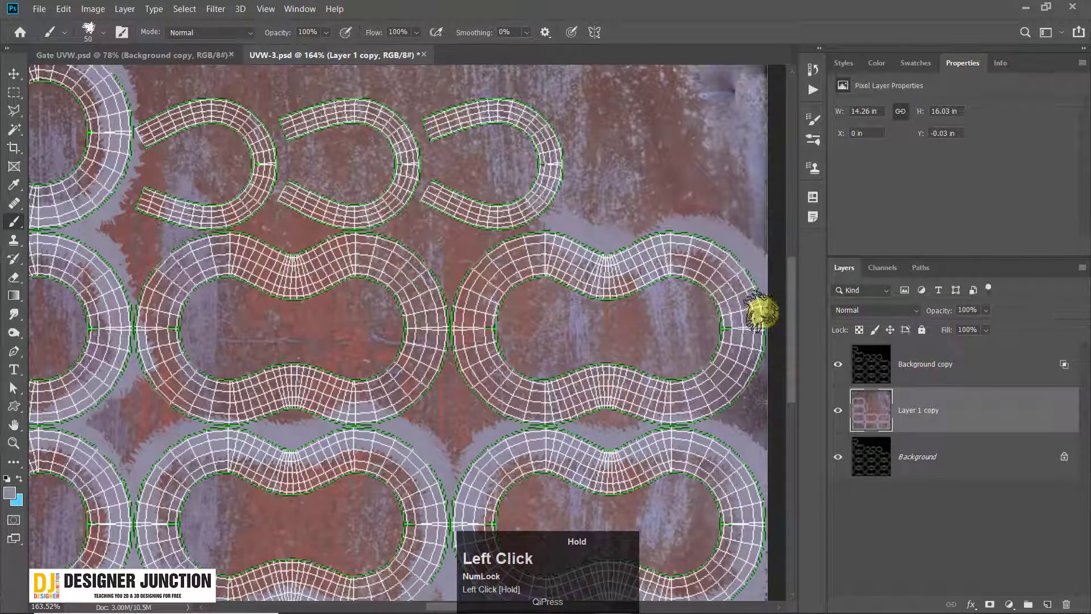
left_click_drag(762, 310, 759, 377)
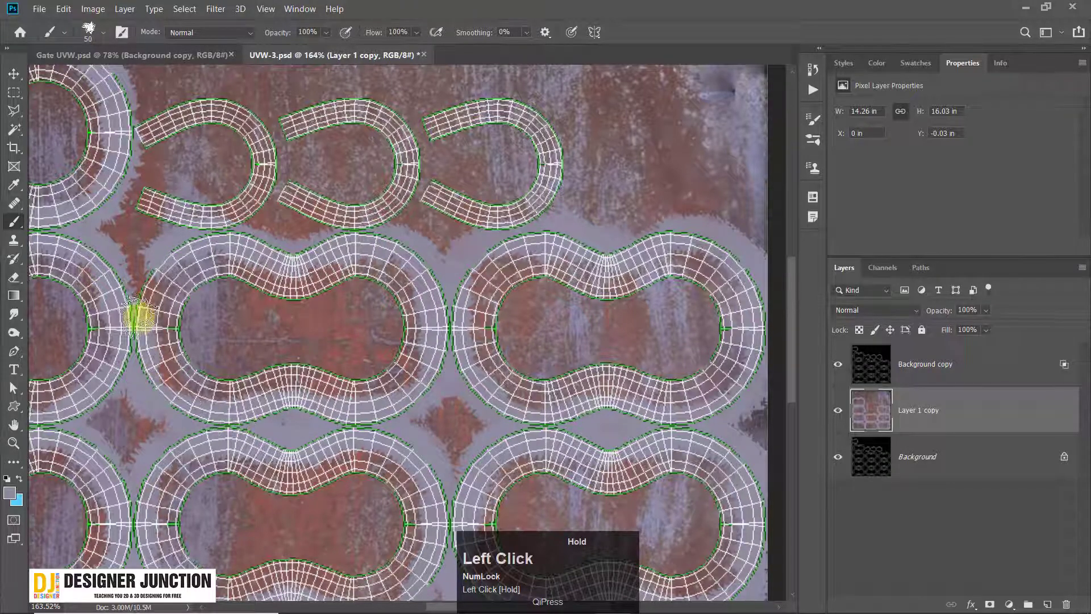
Step: Hide the Background copy wireframe layer and save UVW-3.psd
scroll(391, 294, "down", 4, "alt")
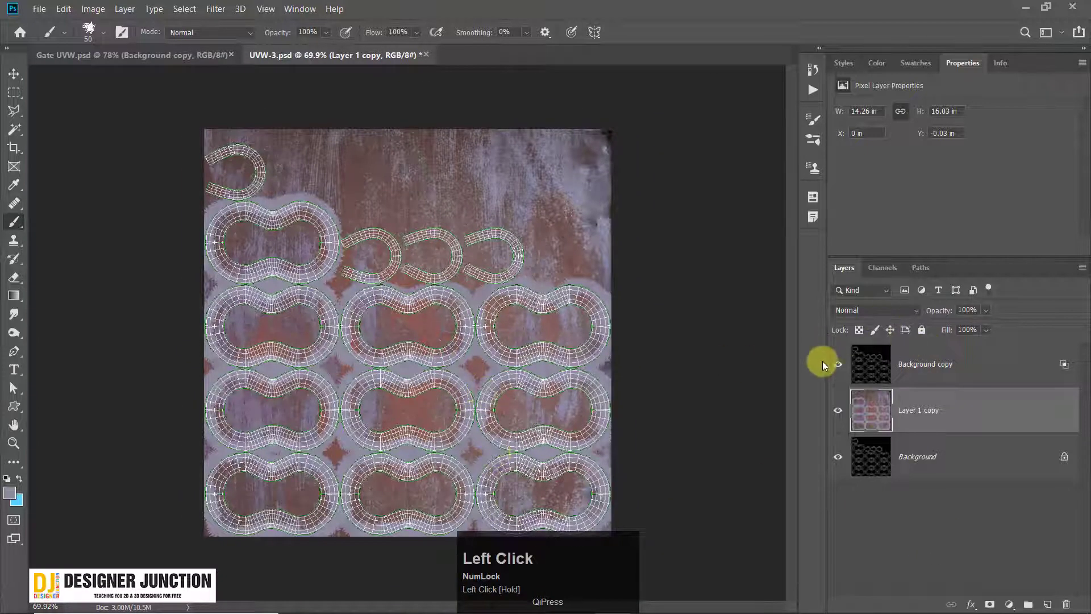
left_click(839, 365)
scroll(485, 312, "up", 9, "alt")
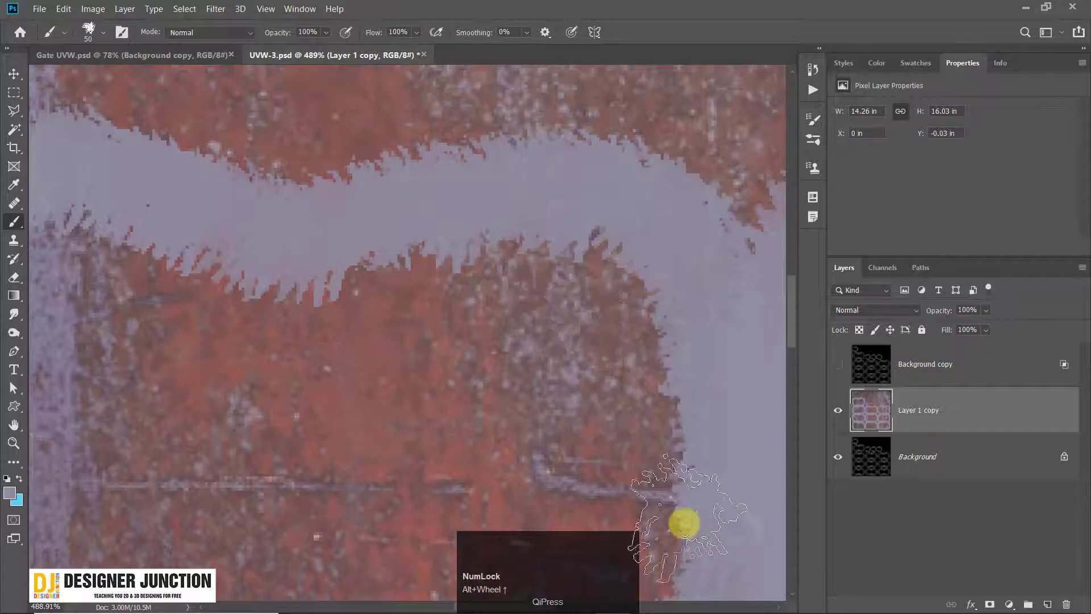
key("ctrl+s")
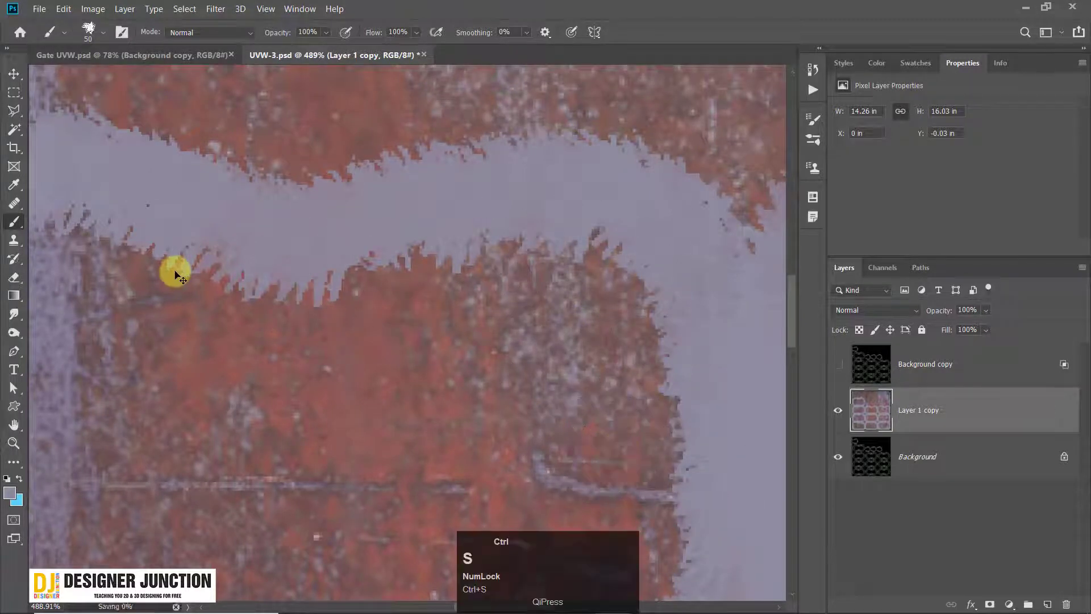
scroll(229, 284, "down", 5, "alt")
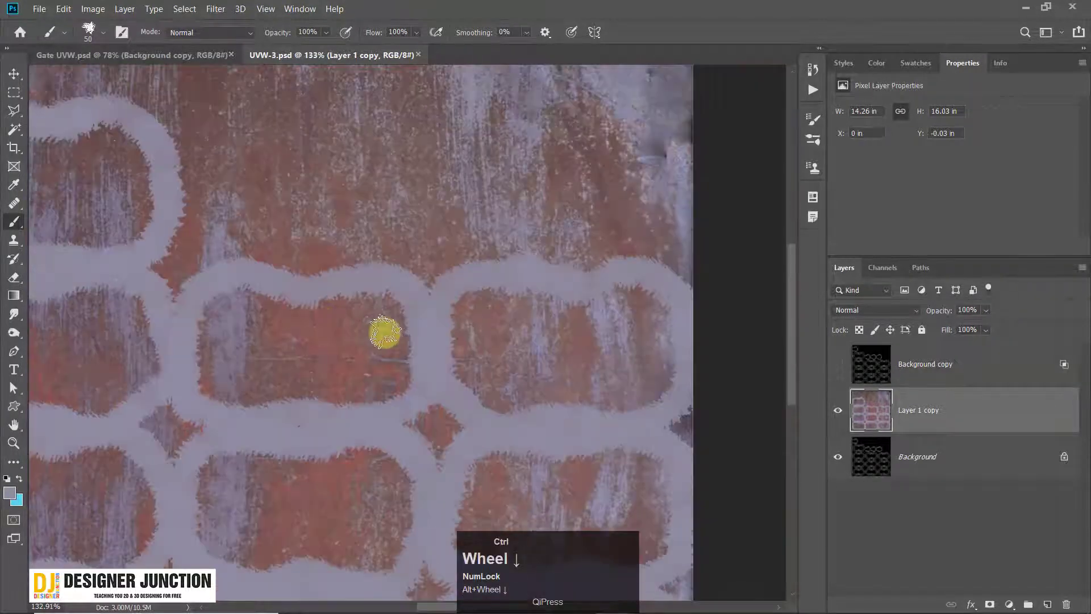
Step: Switch to 3ds Max and examine the painted texture on the chain links and hook from several angles, then minimize the window
left_click(1027, 11)
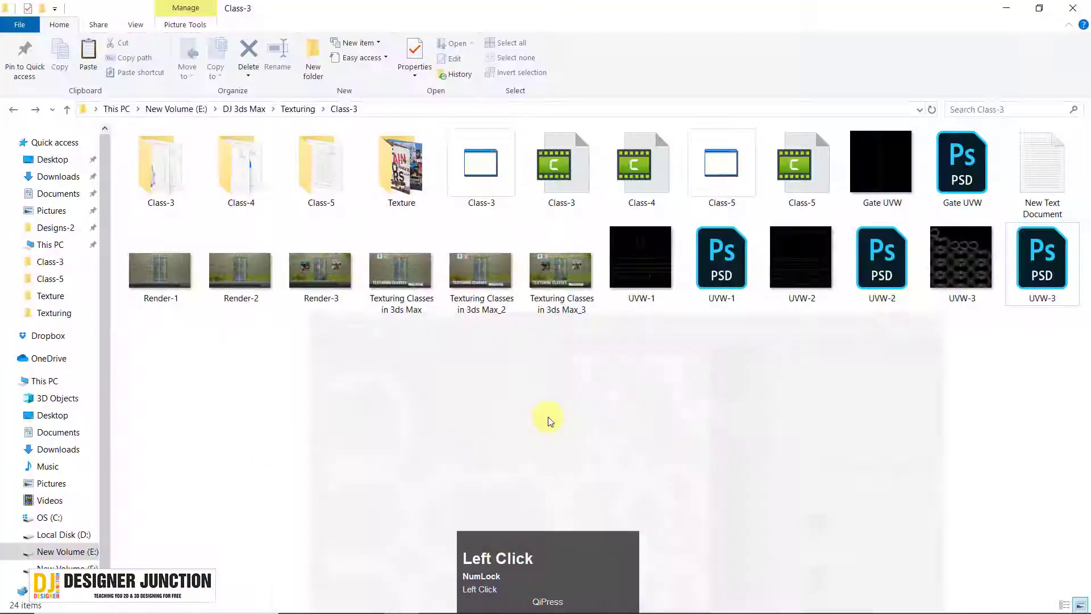
left_click(647, 602)
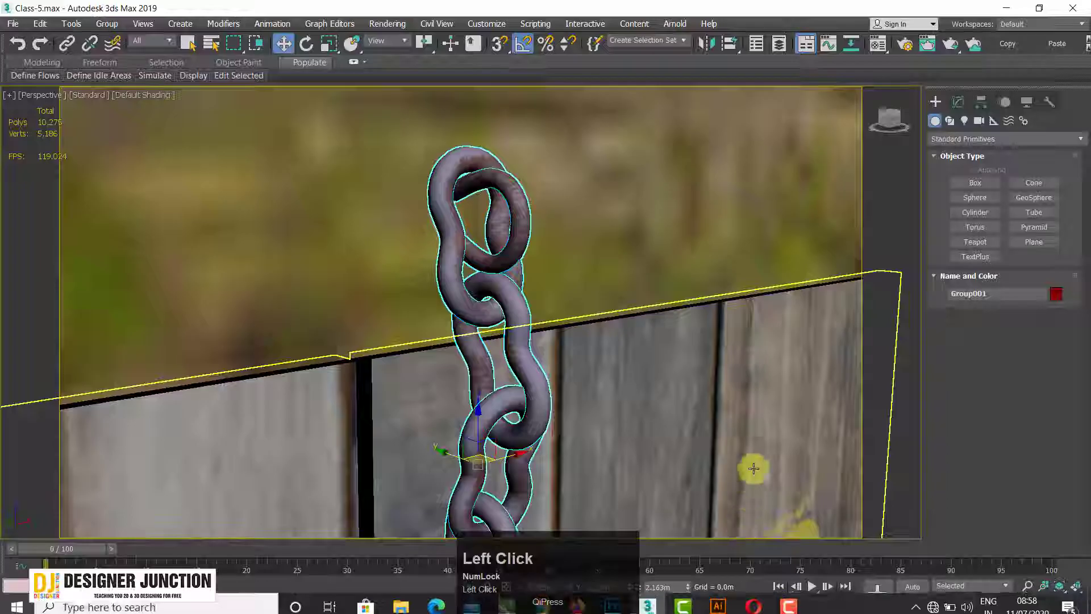
middle_click_drag(614, 292, 621, 195, "alt")
scroll(524, 220, "up", 3, "alt")
middle_click_drag(524, 220, 536, 418, "alt")
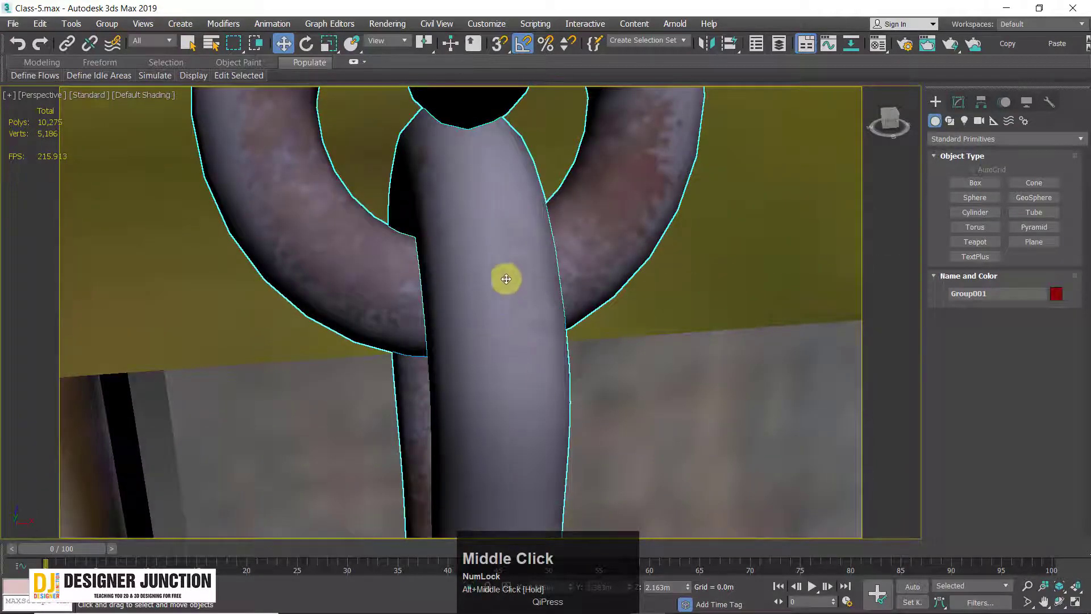
middle_click_drag(506, 278, 494, 401, "alt")
scroll(504, 404, "up", 2)
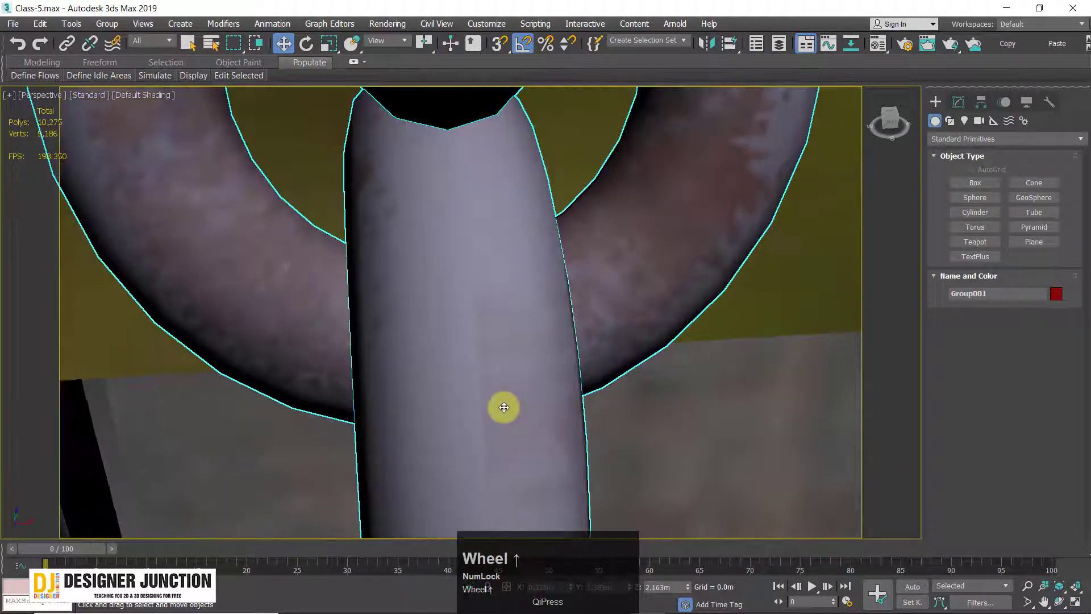
scroll(560, 451, "down", 3)
middle_click_drag(560, 450, 489, 182, "alt")
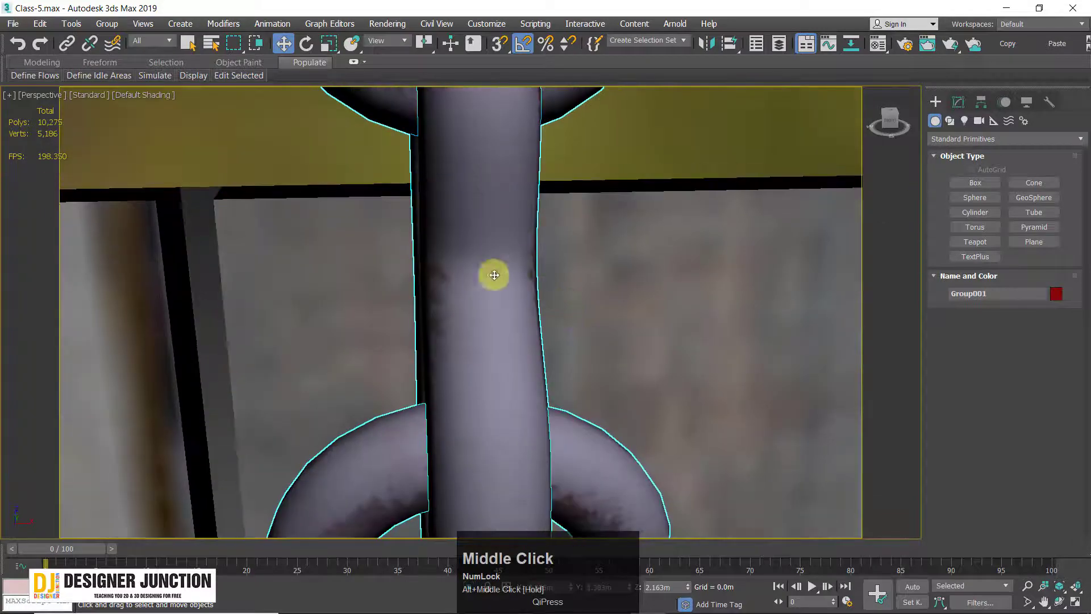
middle_click_drag(503, 446, 528, 306, "alt")
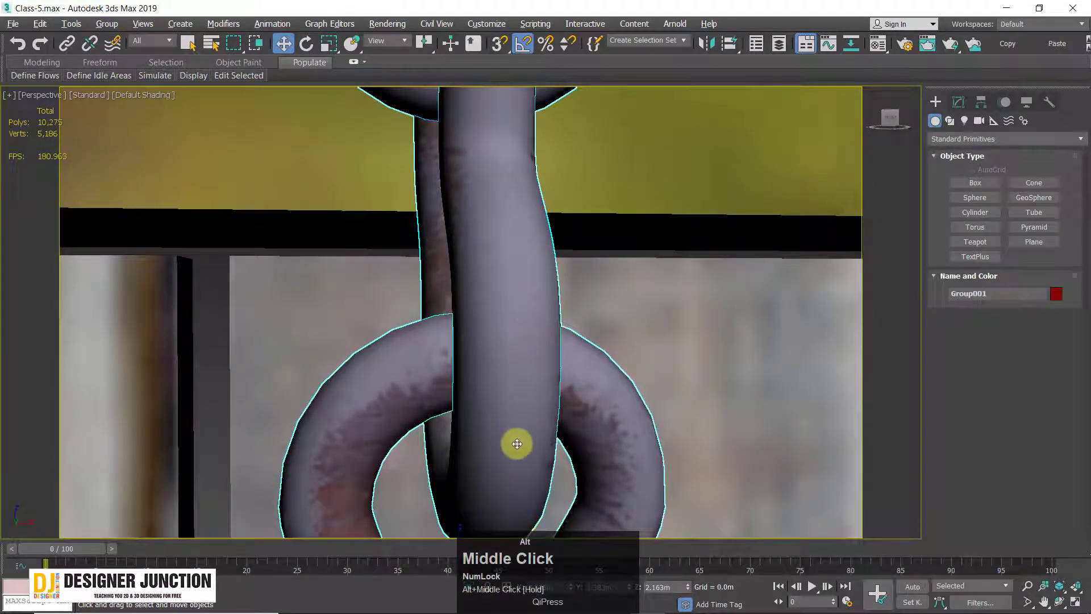
middle_click_drag(516, 443, 523, 409, "alt")
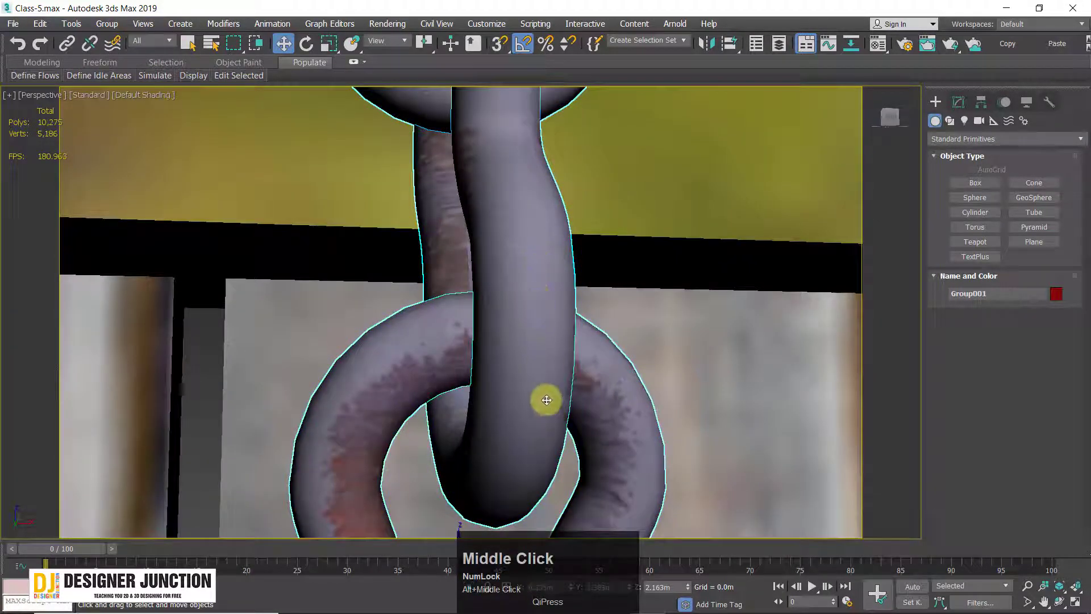
scroll(543, 298, "down", 3)
middle_click_drag(543, 289, 446, 355)
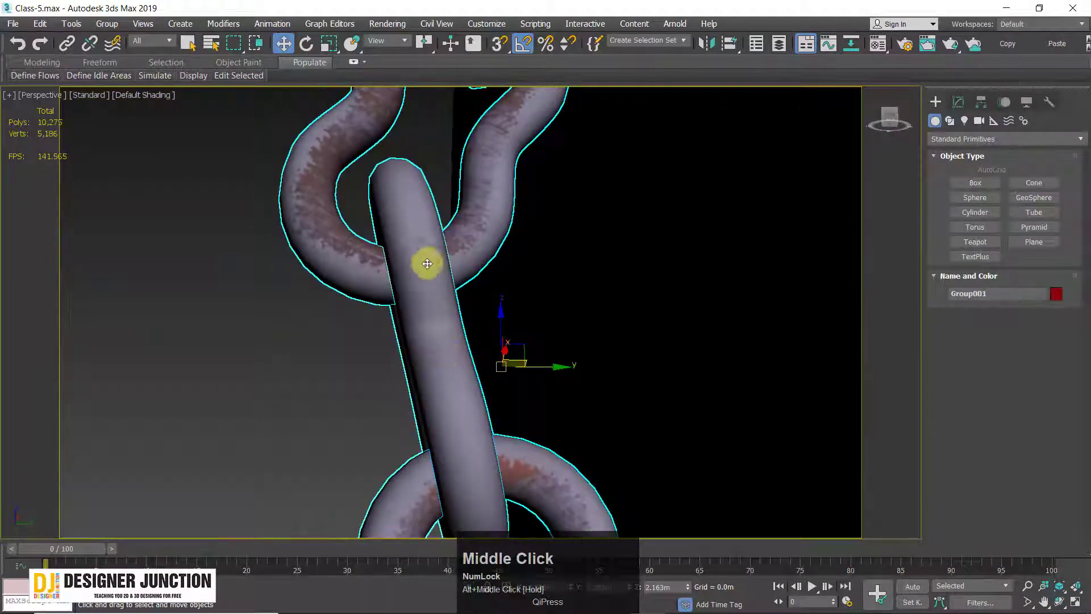
middle_click_drag(428, 263, 452, 305, "alt")
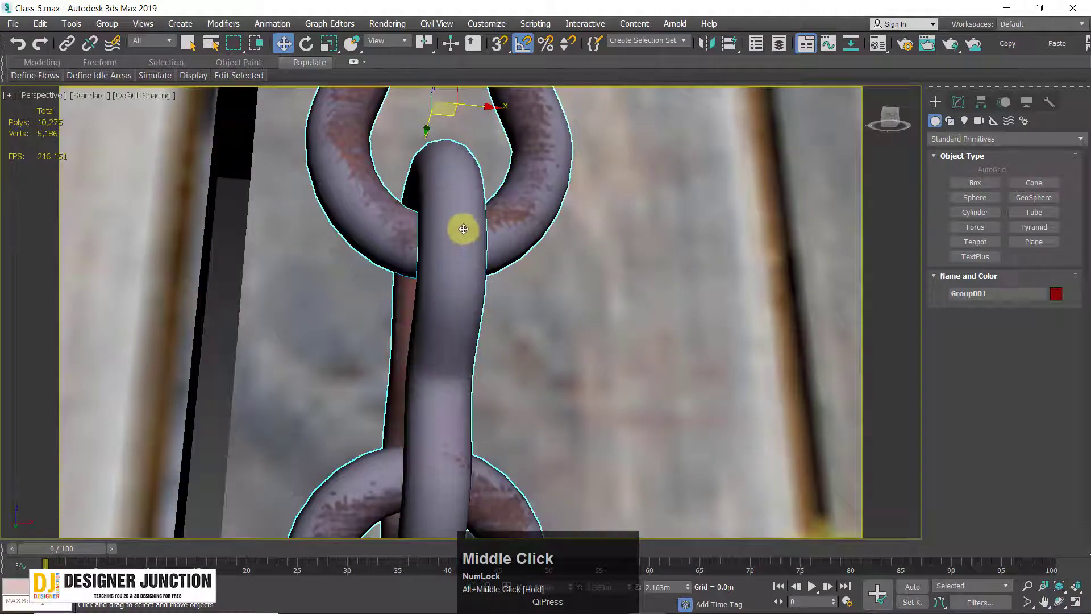
middle_click_drag(424, 485, 509, 157, "alt")
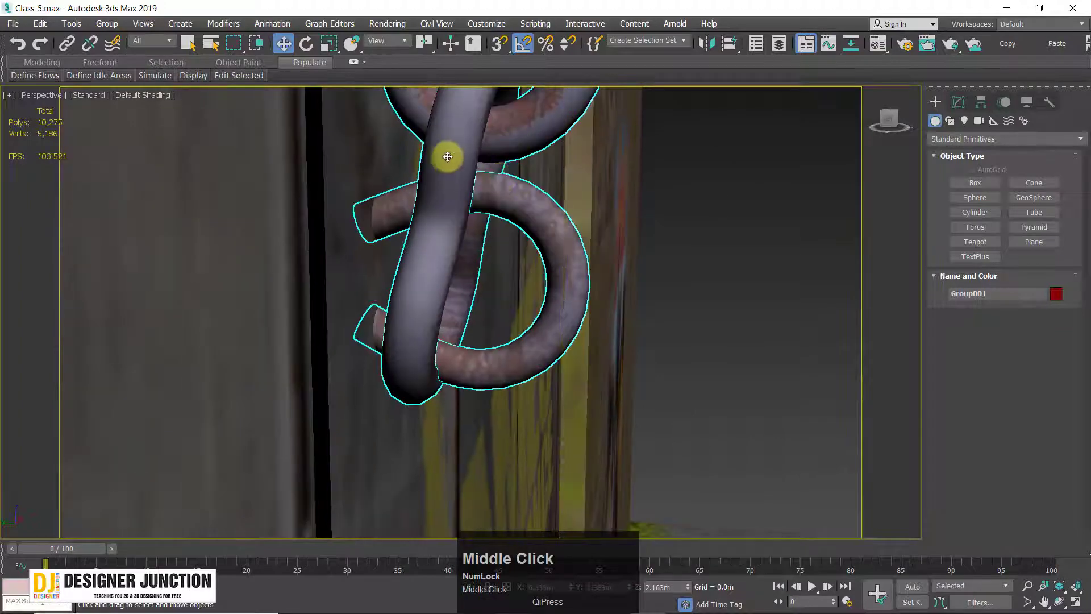
middle_click_drag(656, 227, 490, 287, "alt")
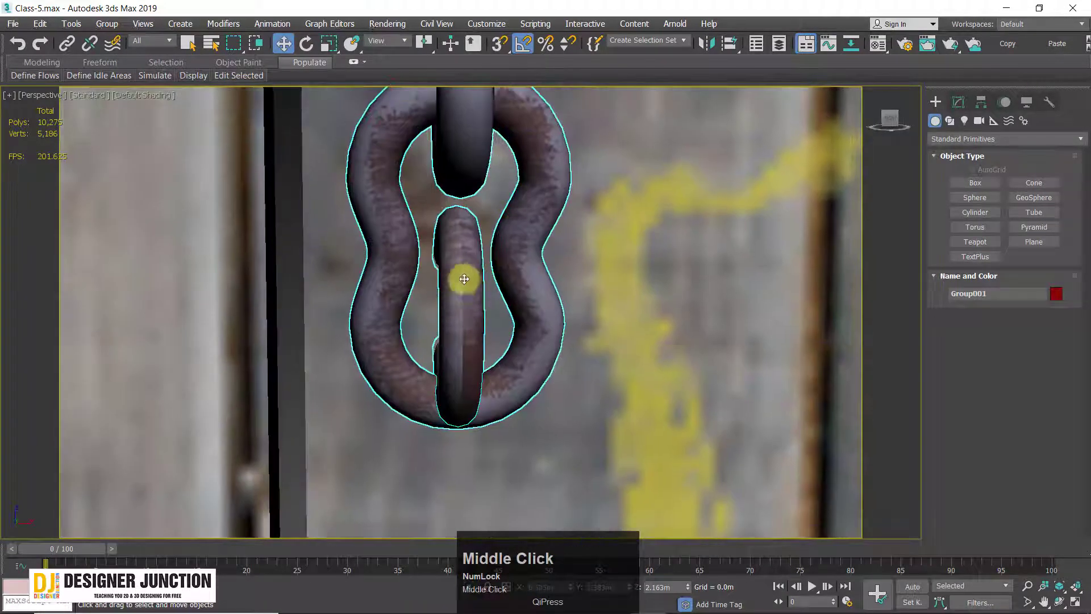
scroll(459, 308, "up", 2)
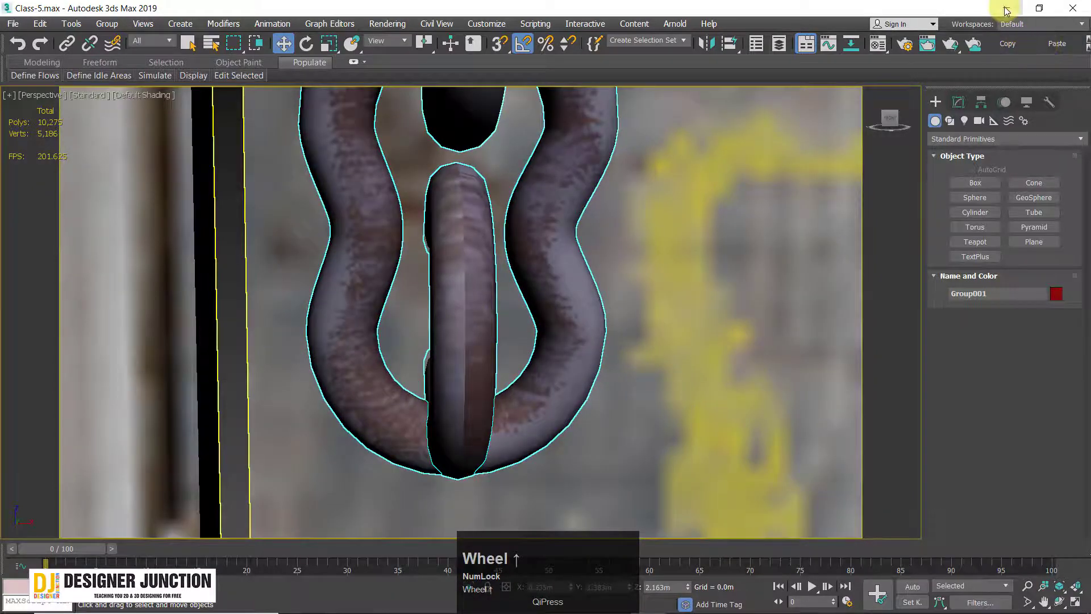
left_click(1006, 8)
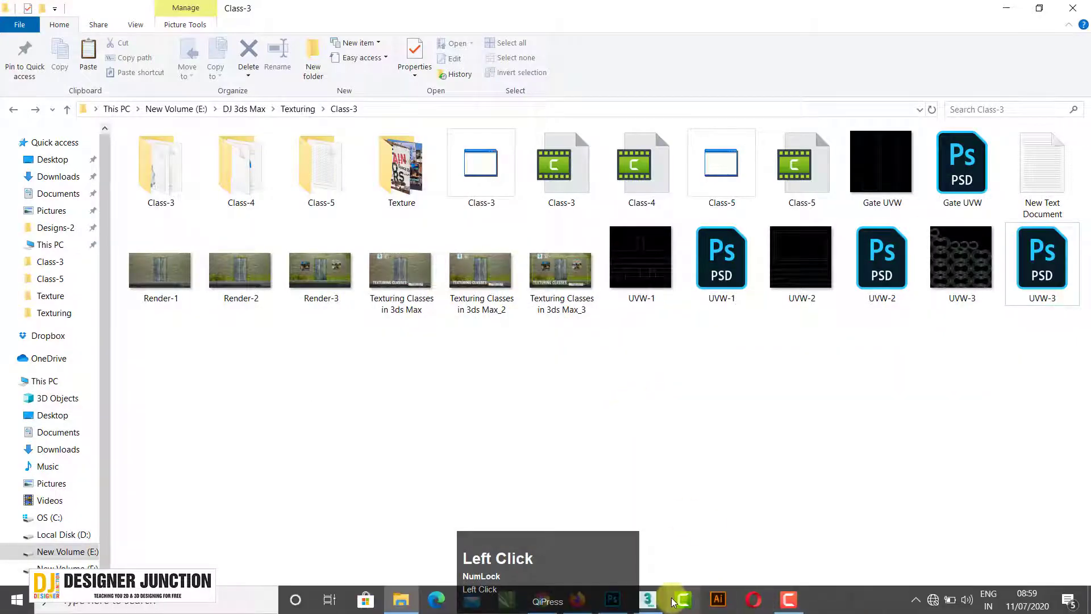
Step: Switch to Photoshop, show the Background copy wireframe layer above the painted texture, and reduce the brush size to 25
left_click(611, 600)
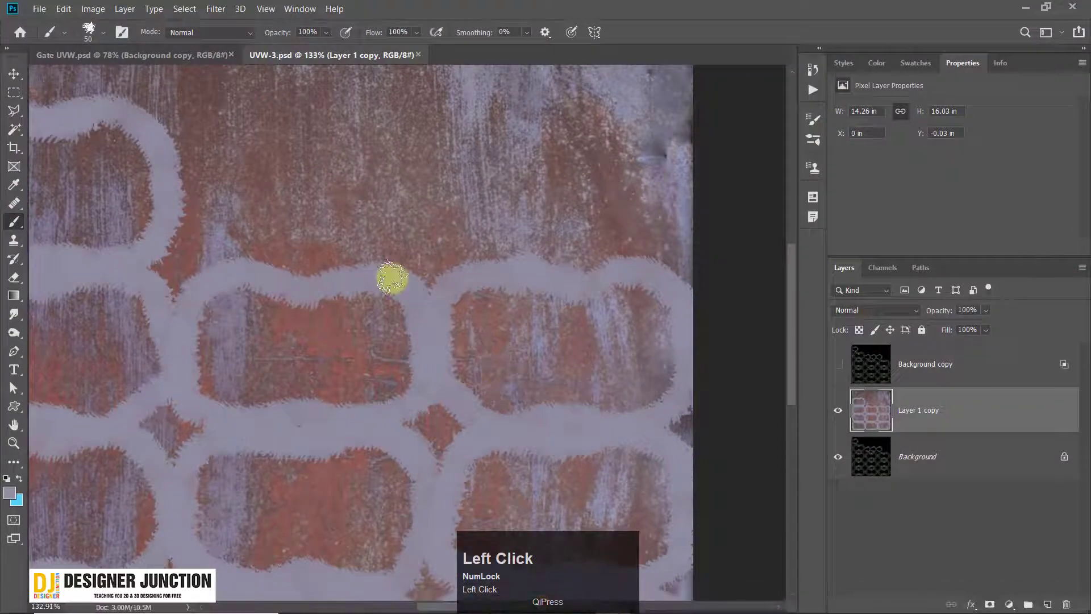
left_click_drag(329, 244, 542, 399)
scroll(513, 365, "up", 5, "alt")
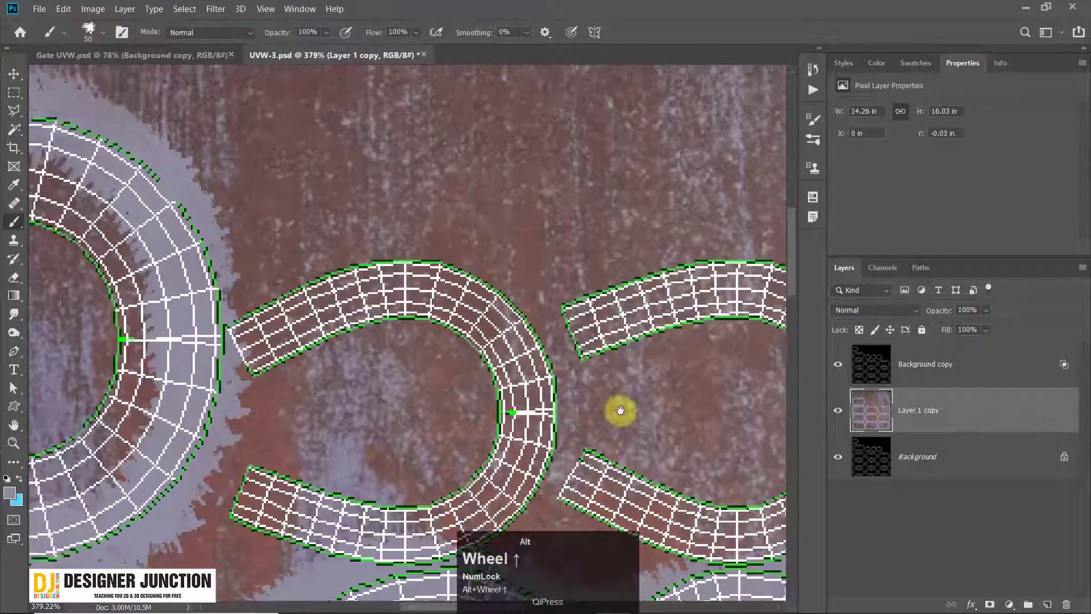
left_click_drag(620, 411, 545, 300)
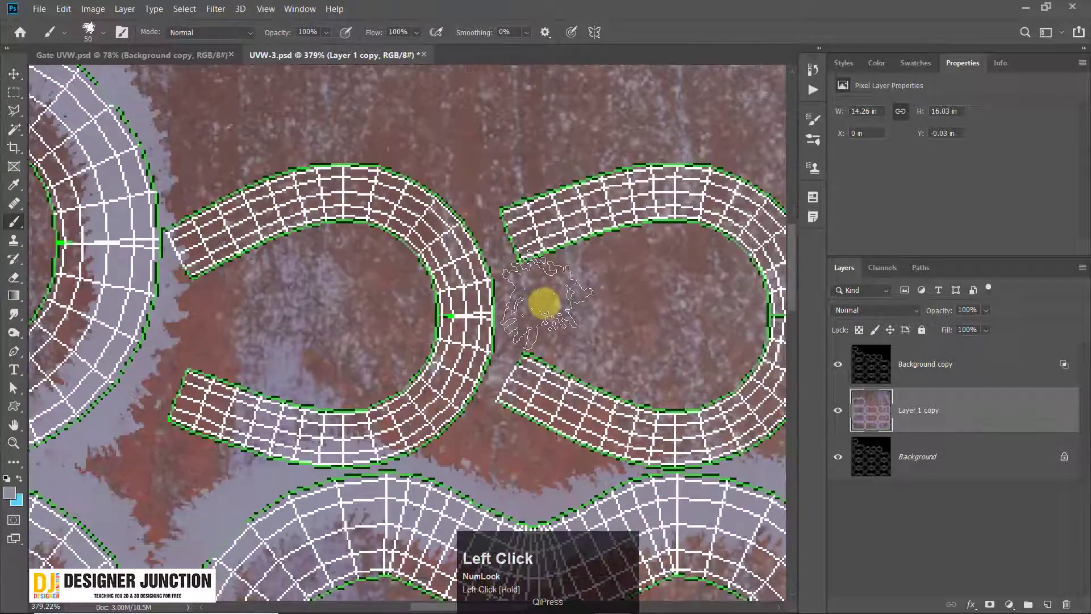
key("bracketleft")
key("bracketleft")
key("bracketleft")
key("bracketleft")
key("bracketleft")
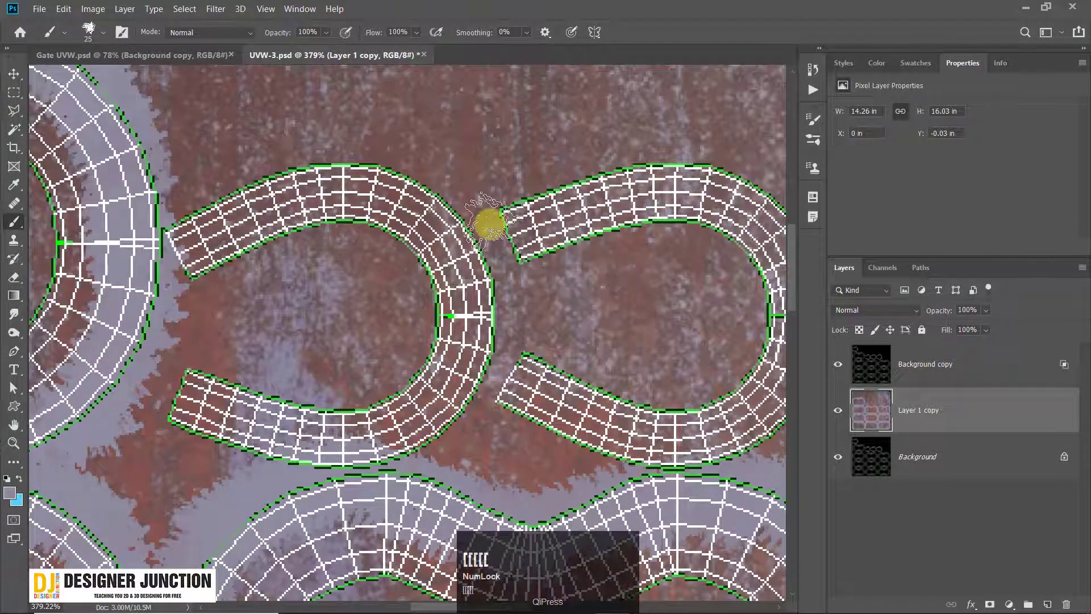
Step: Paint grey-purple around the outer edges of the first and second small hook shapes in the row above the full links
mouse_move(438, 197)
left_mouse_down()
mouse_move(356, 171)
mouse_move(217, 204)
left_mouse_up()
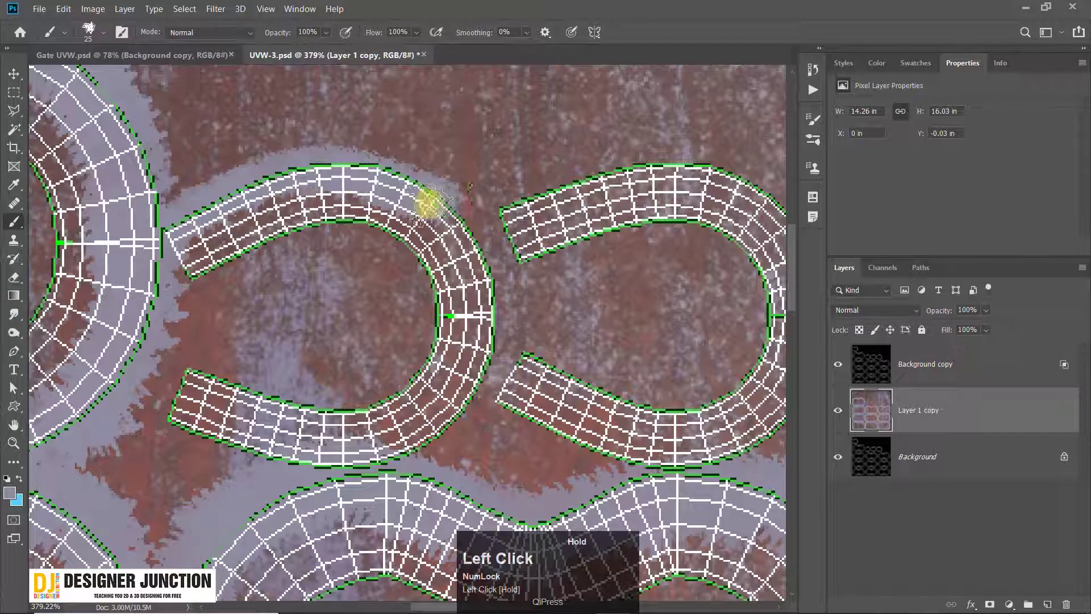
left_click_drag(429, 203, 473, 295)
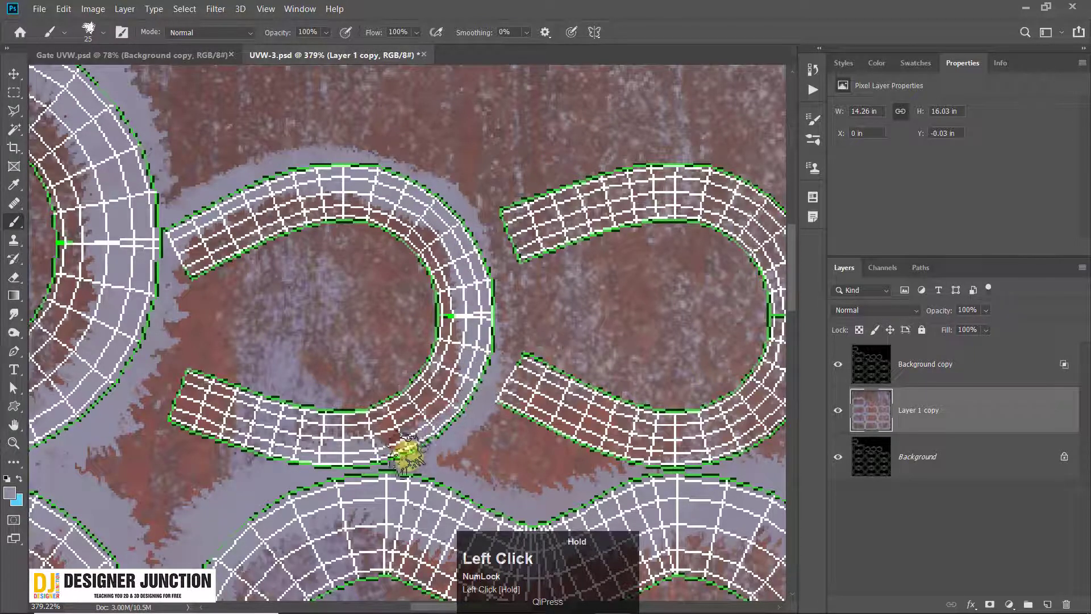
left_click_drag(322, 466, 207, 437)
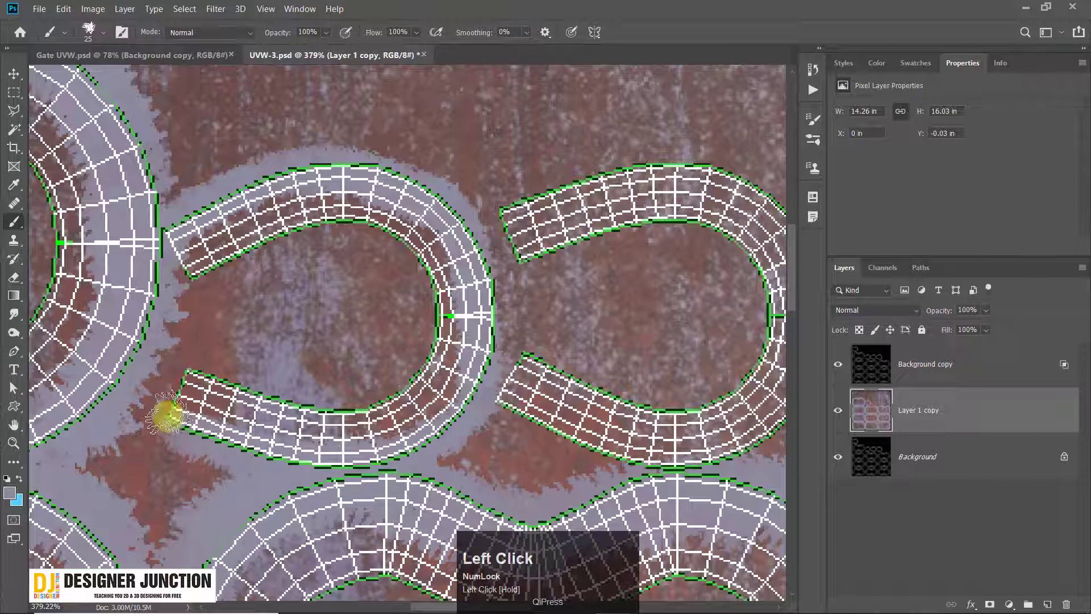
mouse_move(509, 206)
left_mouse_down()
mouse_move(601, 176)
mouse_move(707, 170)
left_mouse_up()
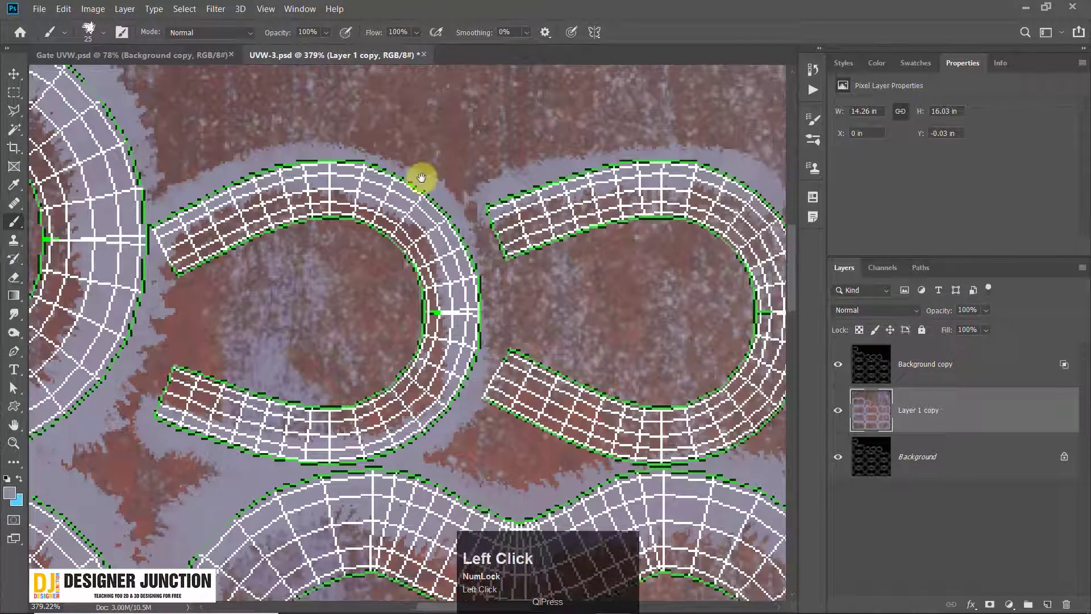
mouse_move(419, 176)
left_mouse_down()
mouse_move(512, 151)
mouse_move(548, 231)
mouse_move(532, 343)
left_mouse_up()
left_click_drag(419, 395, 287, 375)
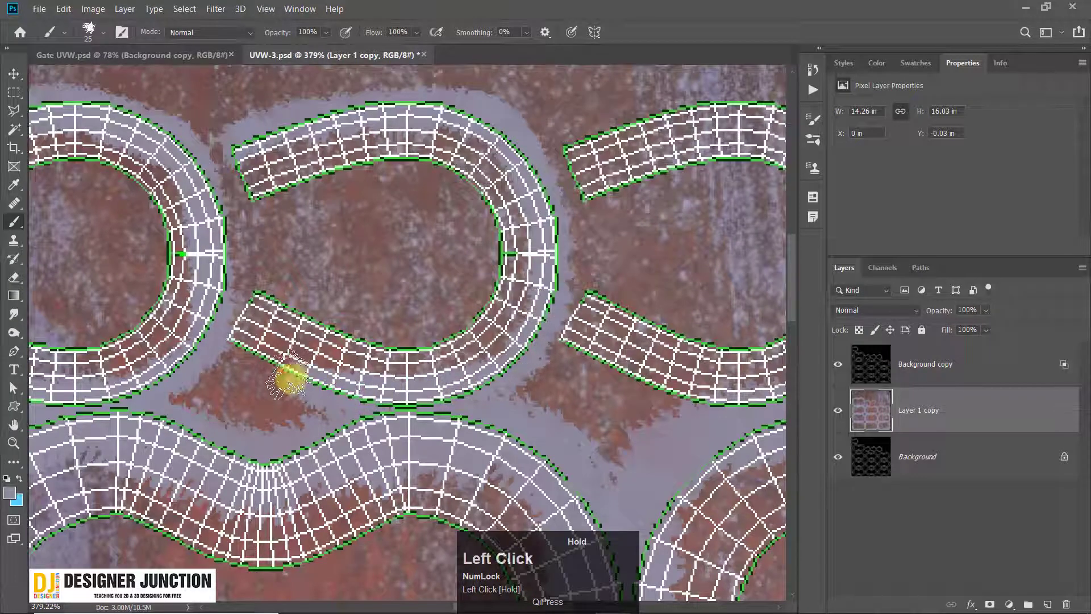
Step: Paint grey-purple around the outer edge of the third small hook shape at the end of the row
mouse_move(358, 334)
left_mouse_down()
mouse_move(151, 187)
mouse_move(234, 230)
mouse_move(376, 178)
left_mouse_up()
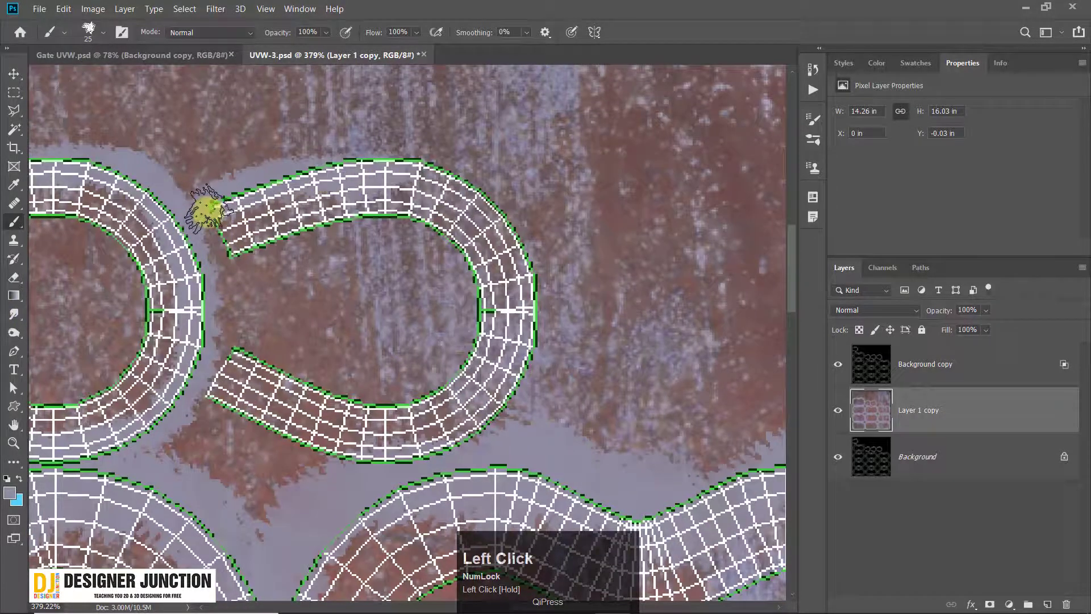
mouse_move(208, 209)
left_mouse_down()
mouse_move(394, 159)
mouse_move(495, 209)
mouse_move(553, 339)
mouse_move(528, 421)
mouse_move(349, 440)
left_mouse_up()
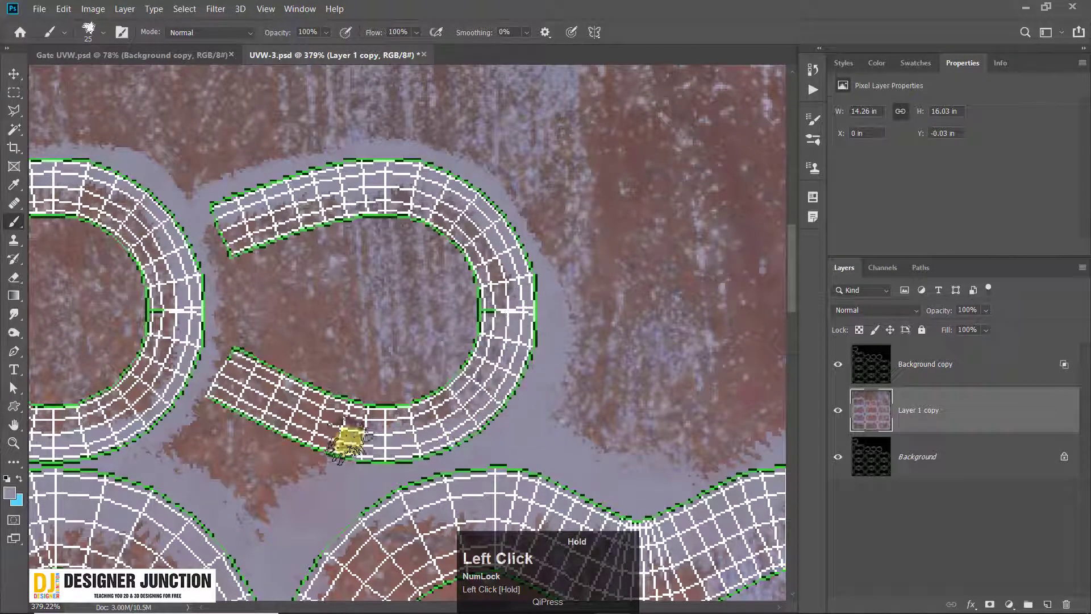
left_click_drag(250, 437, 264, 427)
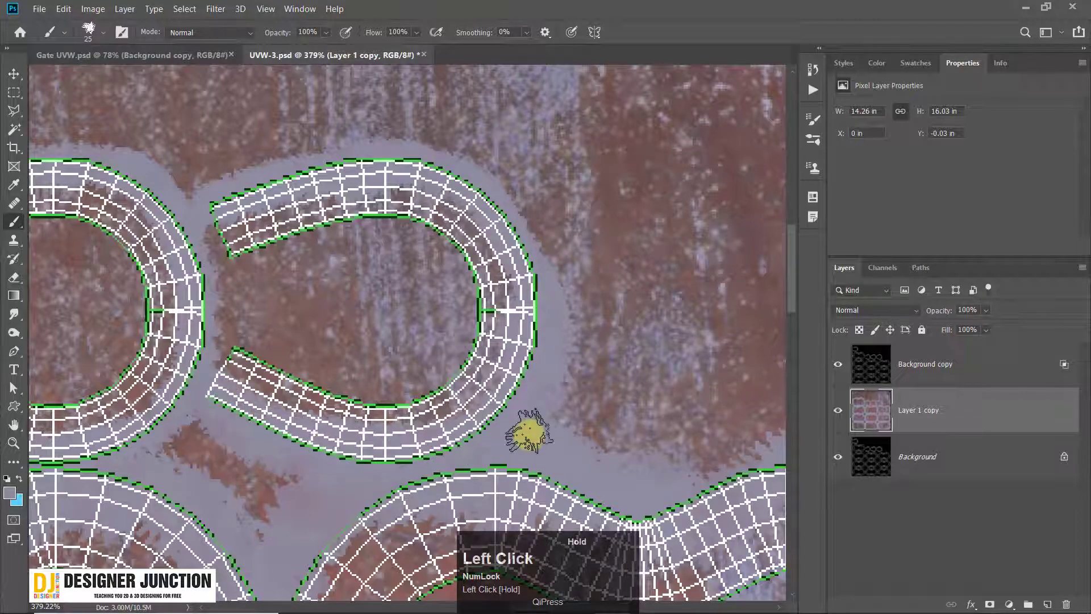
Step: Paint grey-purple around the outer edge of the hook shape in the texture's upper-left corner
left_click_drag(621, 325, 716, 391)
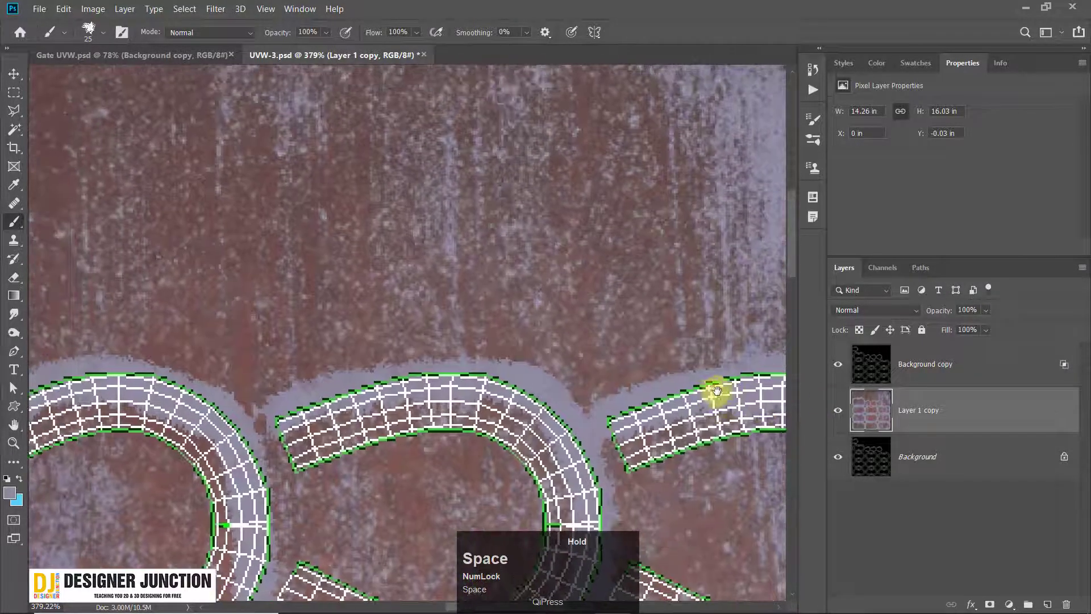
scroll(471, 293, "down", 4, "alt")
scroll(214, 288, "up", 2, "alt")
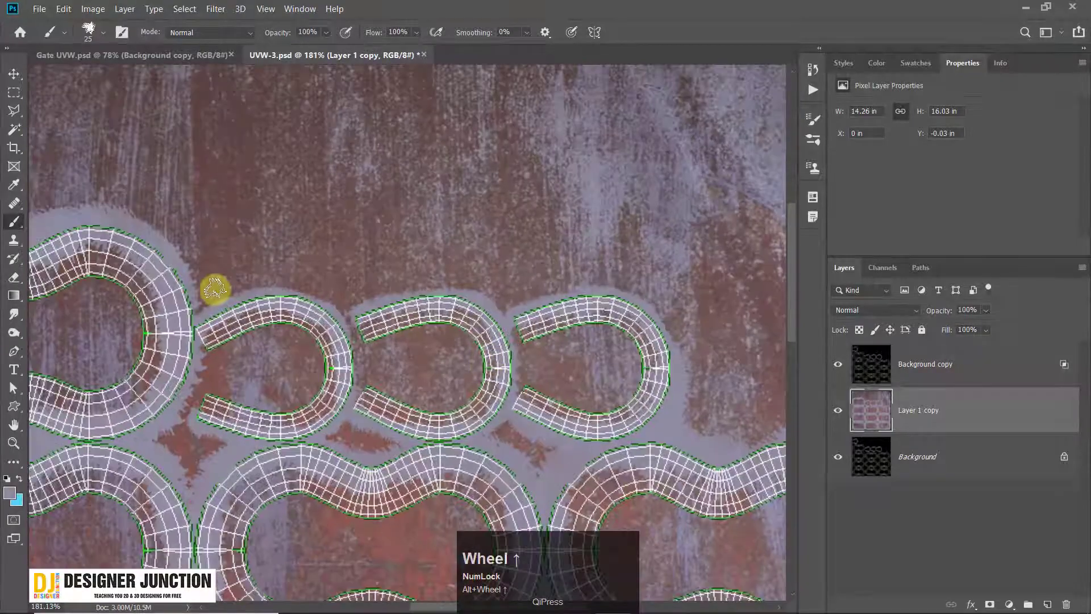
left_click_drag(214, 288, 415, 361)
scroll(224, 268, "up", 5, "alt")
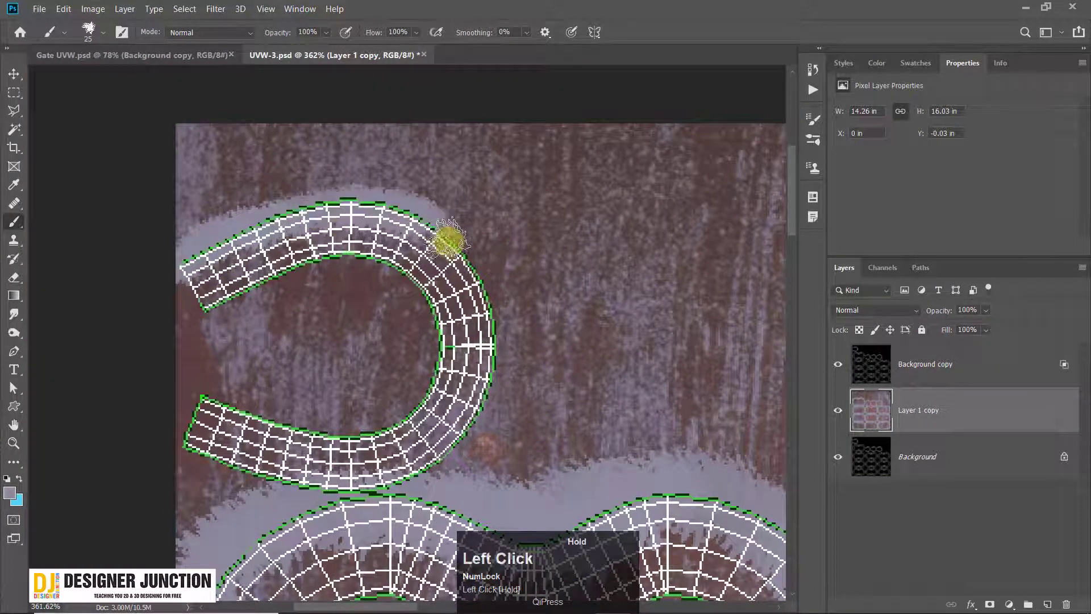
mouse_move(449, 239)
left_mouse_down()
mouse_move(496, 369)
mouse_move(448, 475)
mouse_move(295, 489)
mouse_move(196, 452)
mouse_move(250, 469)
left_mouse_up()
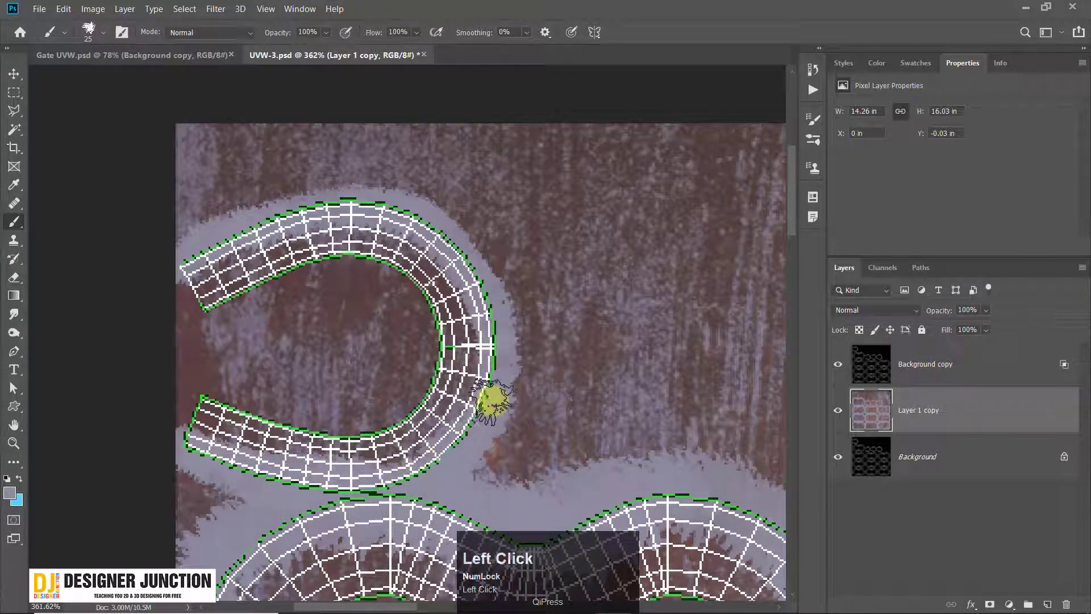
left_click_drag(486, 408, 496, 461)
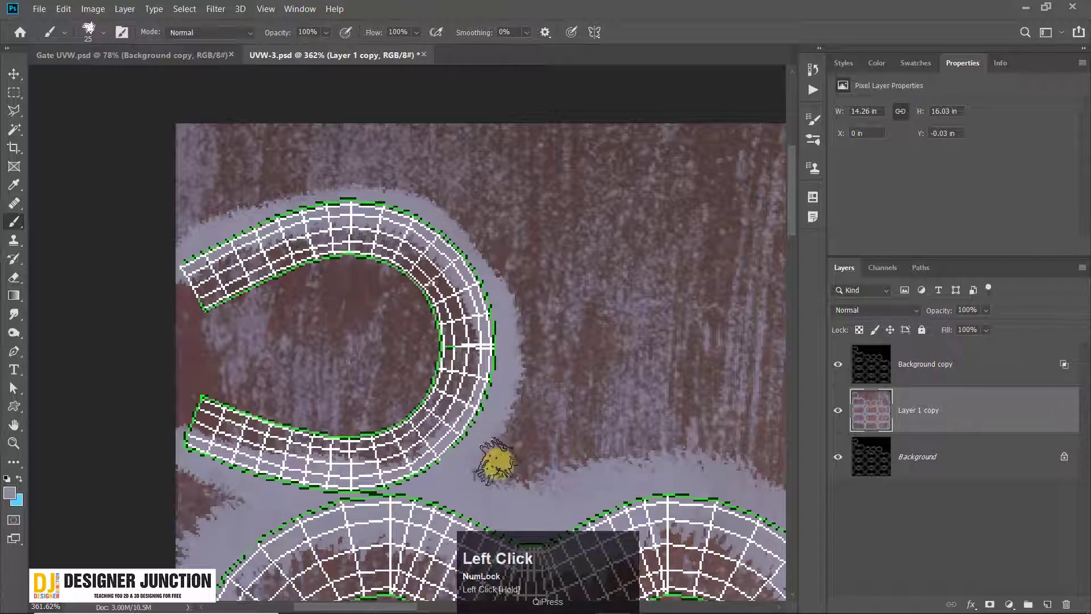
Step: Hide the Background copy wireframe layer and switch back to 3ds Max
scroll(600, 425, "down", 5, "alt")
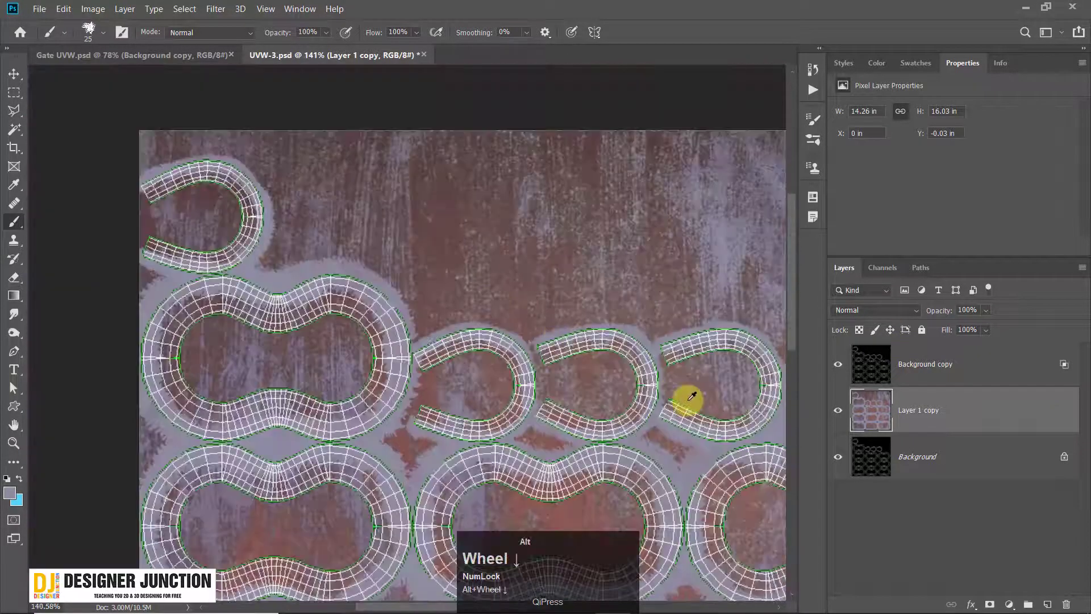
left_click(837, 364)
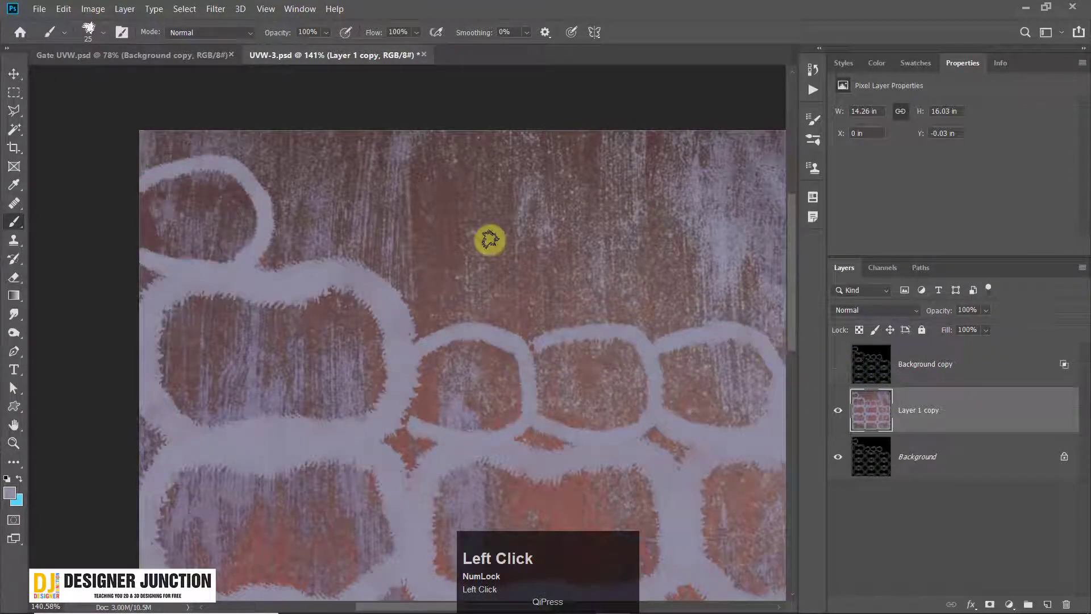
left_click(1027, 8)
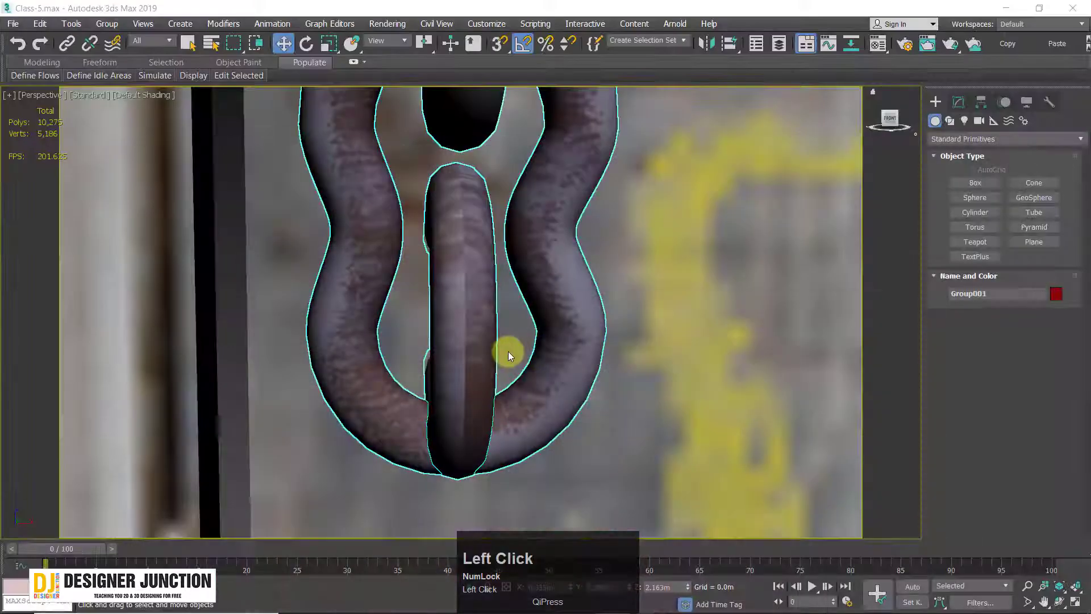
Step: Examine the painted texture on the hook and the whole chain from several angles, then deselect the chain
middle_click_drag(518, 348, 550, 274, "alt")
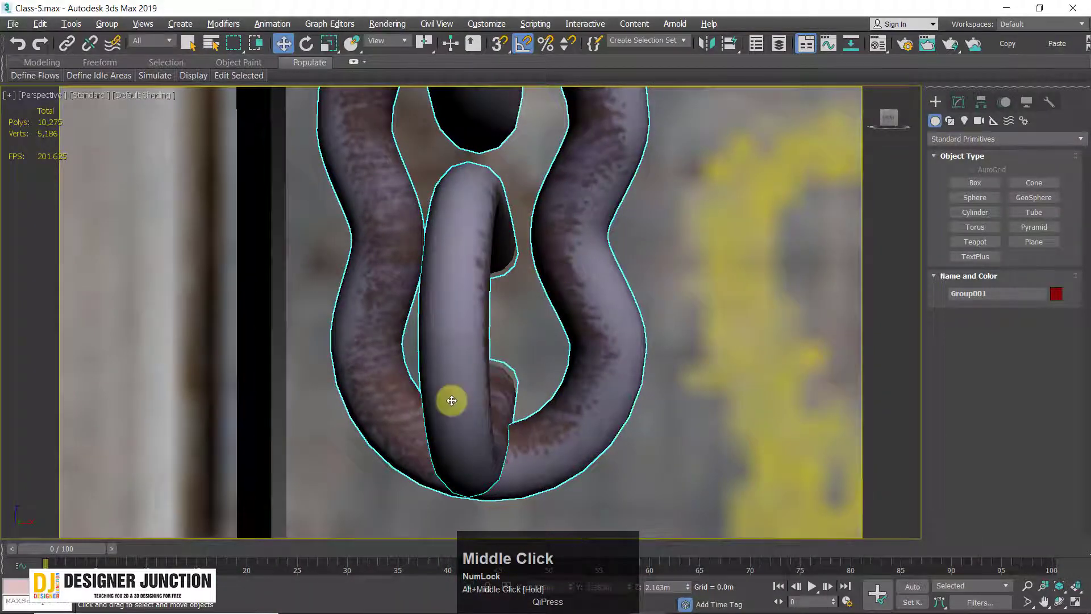
middle_click_drag(483, 369, 494, 309, "alt")
scroll(392, 296, "up", 1, "alt")
scroll(494, 256, "down", 5)
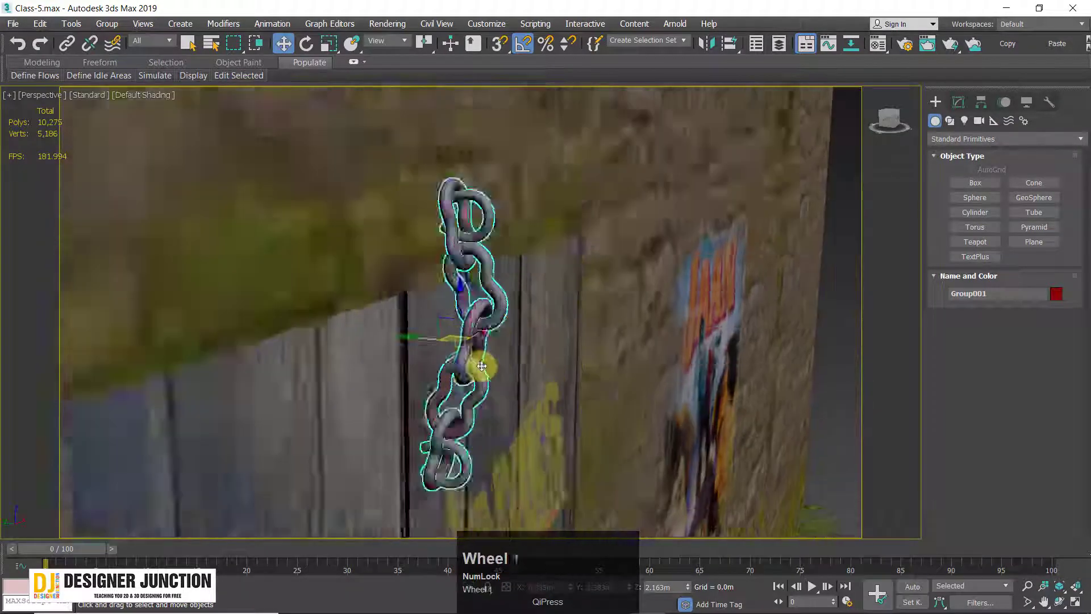
middle_click_drag(482, 366, 414, 349, "alt")
scroll(504, 348, "down", 3)
middle_click_drag(504, 348, 516, 320, "alt")
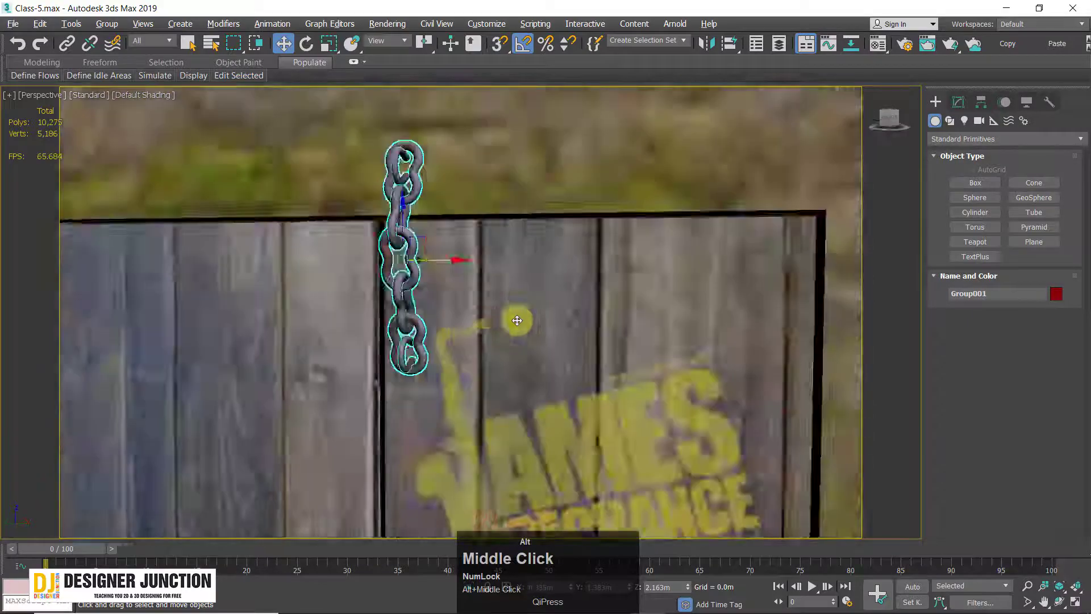
scroll(517, 320, "down", 8)
left_click(577, 490)
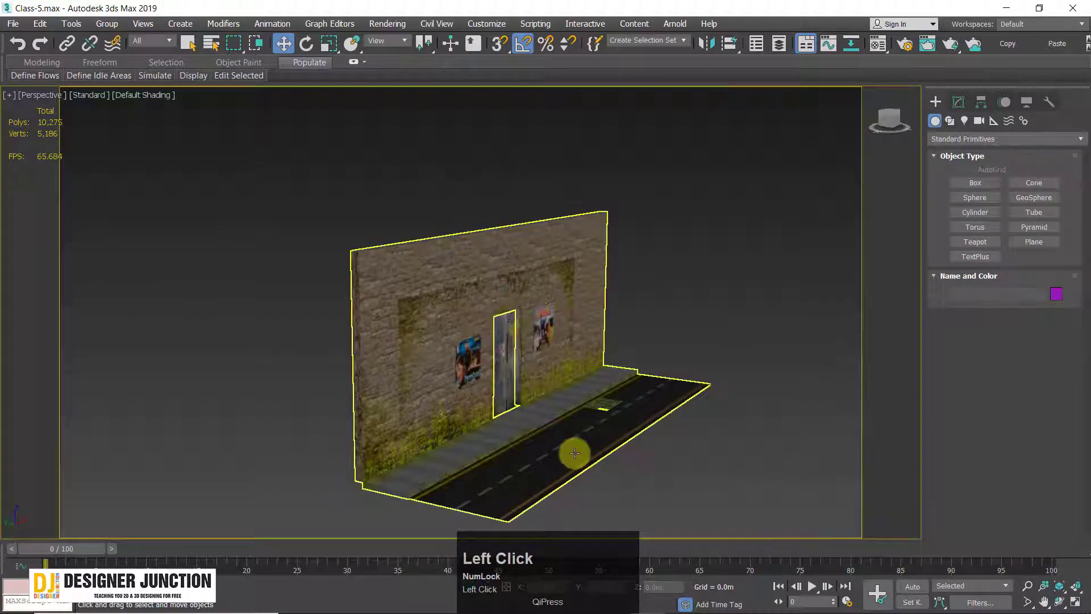
Step: Examine the chain against the wooden gate and review the whole wall and street scene from several distances and angles
middle_click_drag(596, 481, 609, 348, "alt")
scroll(608, 348, "up", 5)
scroll(270, 222, "up", 3)
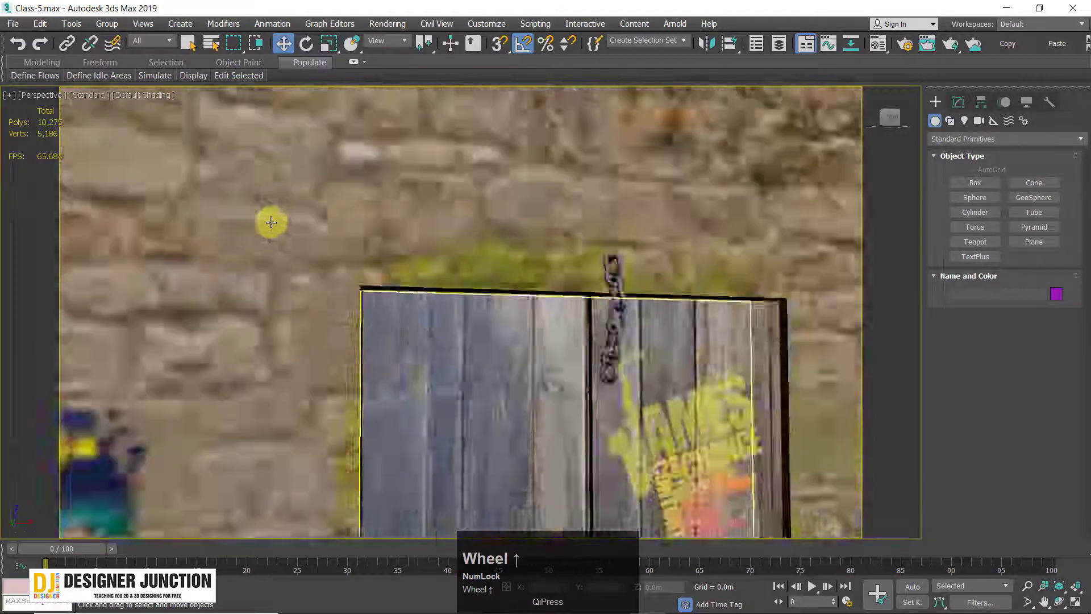
scroll(874, 392, "up", 3)
mouse_move(756, 365)
middle_mouse_down("alt")
mouse_move(671, 365)
mouse_move(745, 372)
middle_mouse_up("alt")
scroll(746, 372, "up", 3)
scroll(691, 331, "down", 3)
middle_click_drag(692, 332, 554, 324, "alt")
scroll(537, 309, "down", 5)
scroll(506, 241, "up", 6)
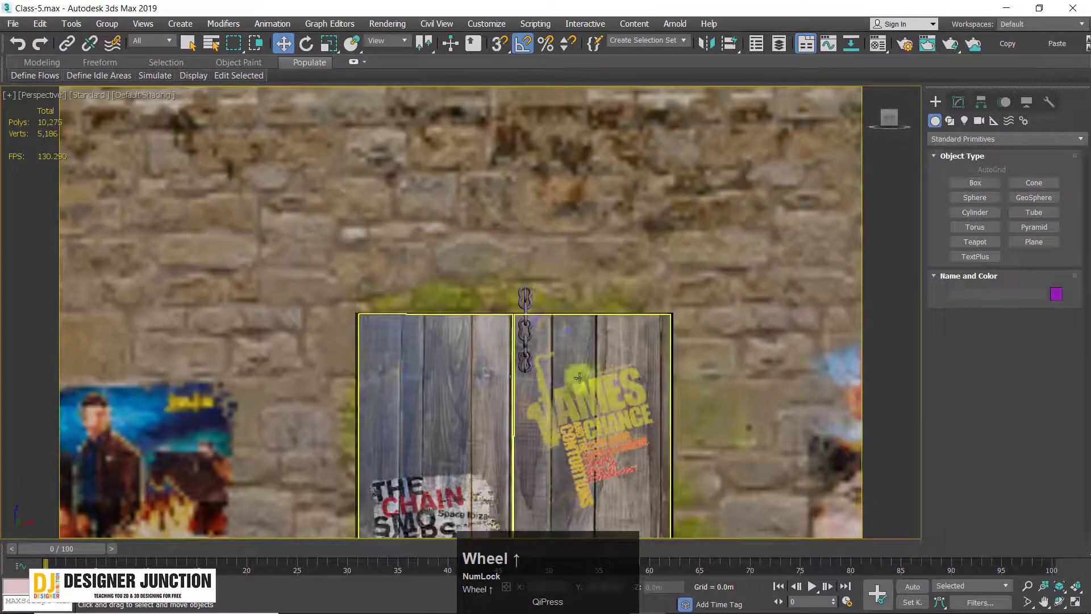
middle_click_drag(597, 439, 495, 334)
scroll(515, 320, "down", 4)
middle_click_drag(496, 334, 421, 255)
scroll(421, 256, "down", 4)
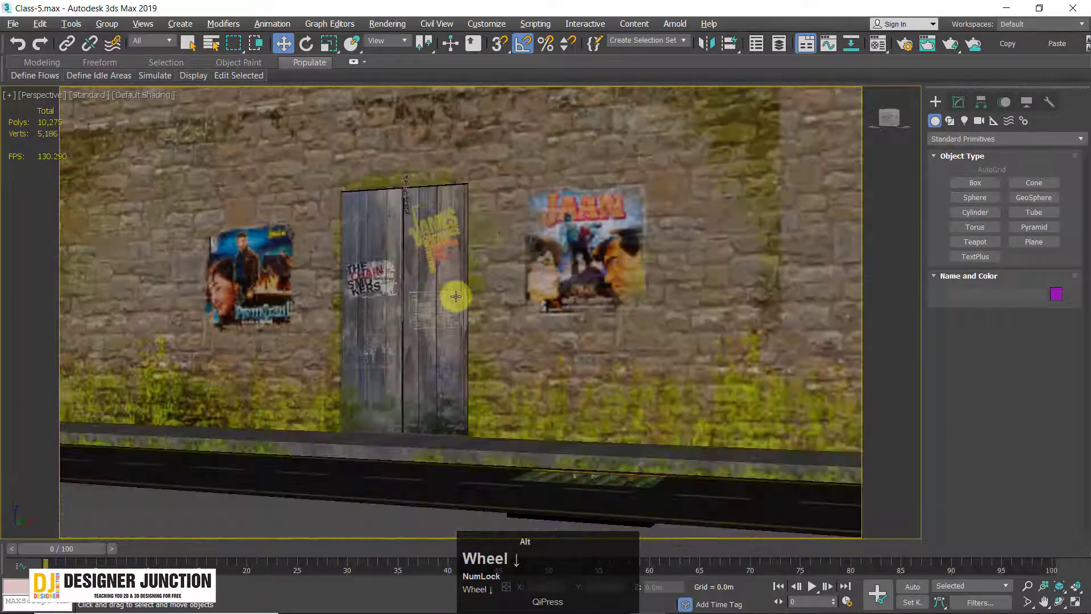
middle_click_drag(455, 295, 486, 329, "alt")
middle_click_drag(364, 400, 458, 348)
scroll(519, 293, "down", 3)
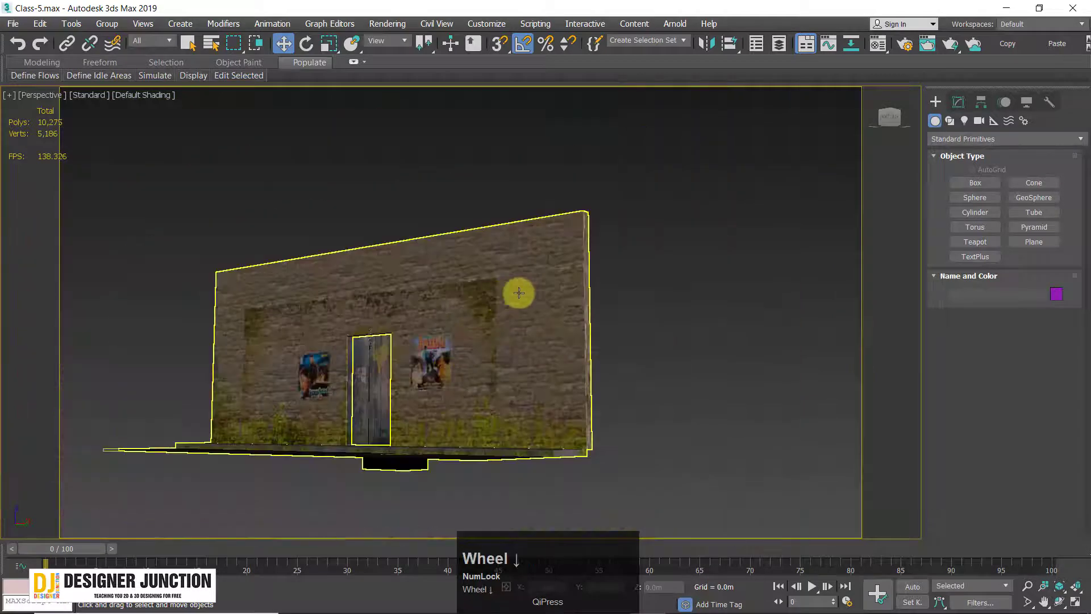
scroll(546, 218, "up", 3)
middle_click_drag(519, 365, 543, 185, "alt")
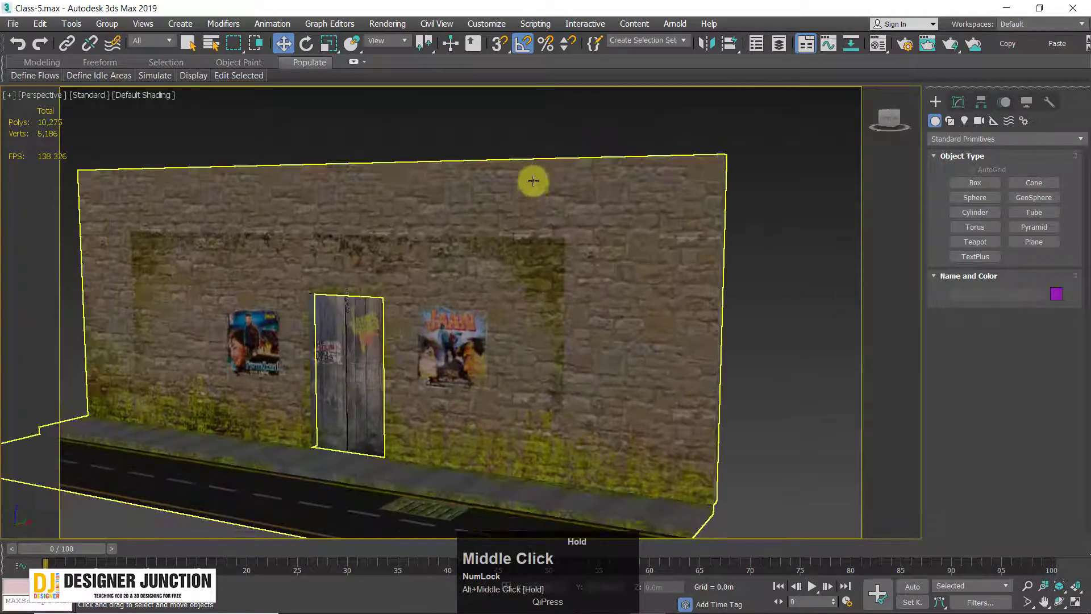
Step: Select the wall and street object and add an Edit Mesh modifier above its Unwrap UVW
left_click(550, 182)
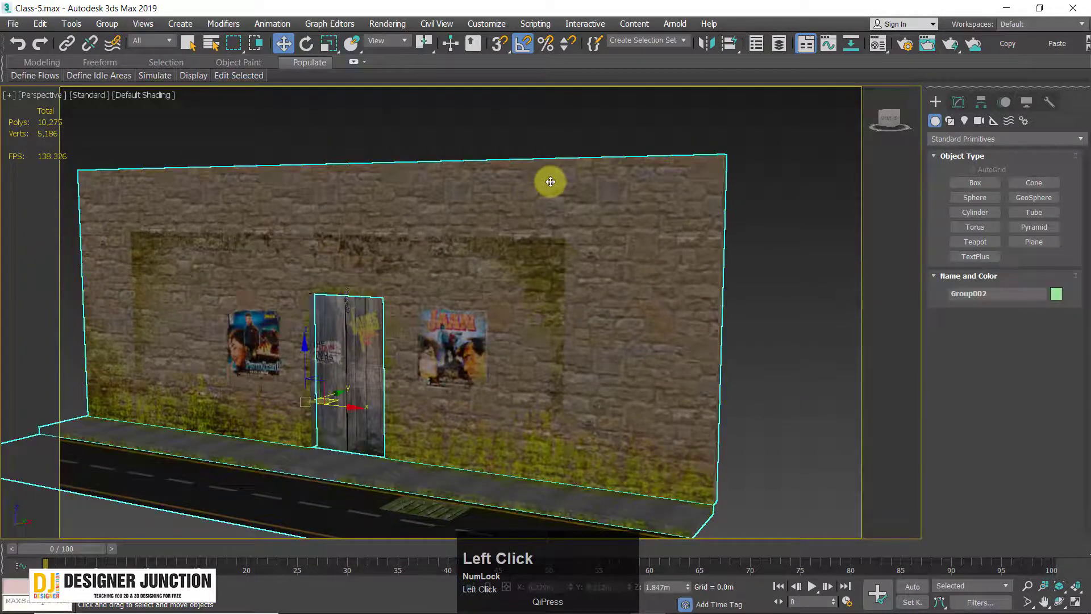
left_click(958, 102)
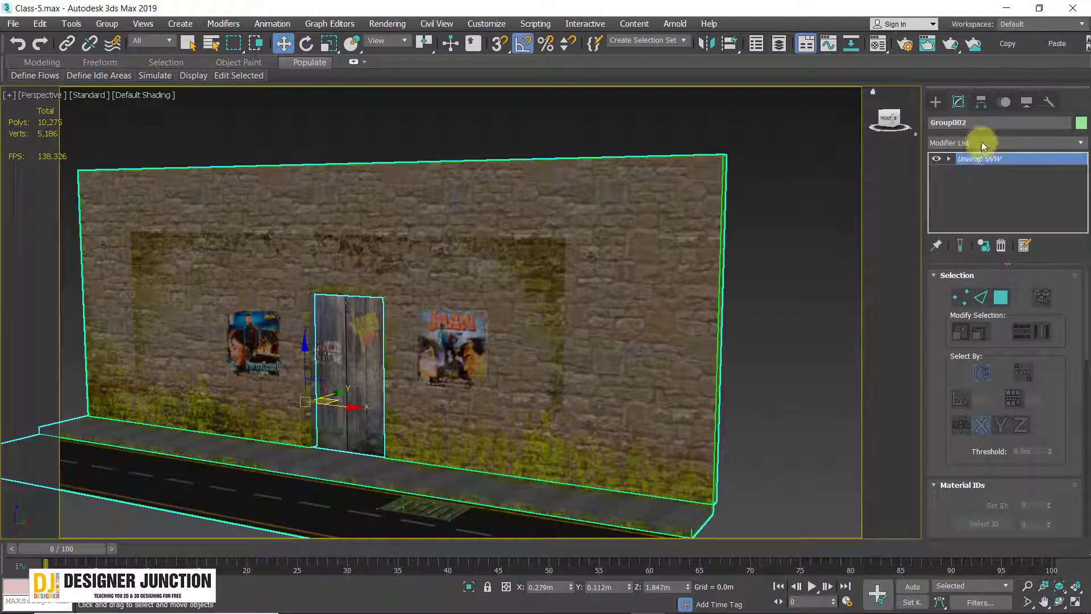
left_click(980, 143)
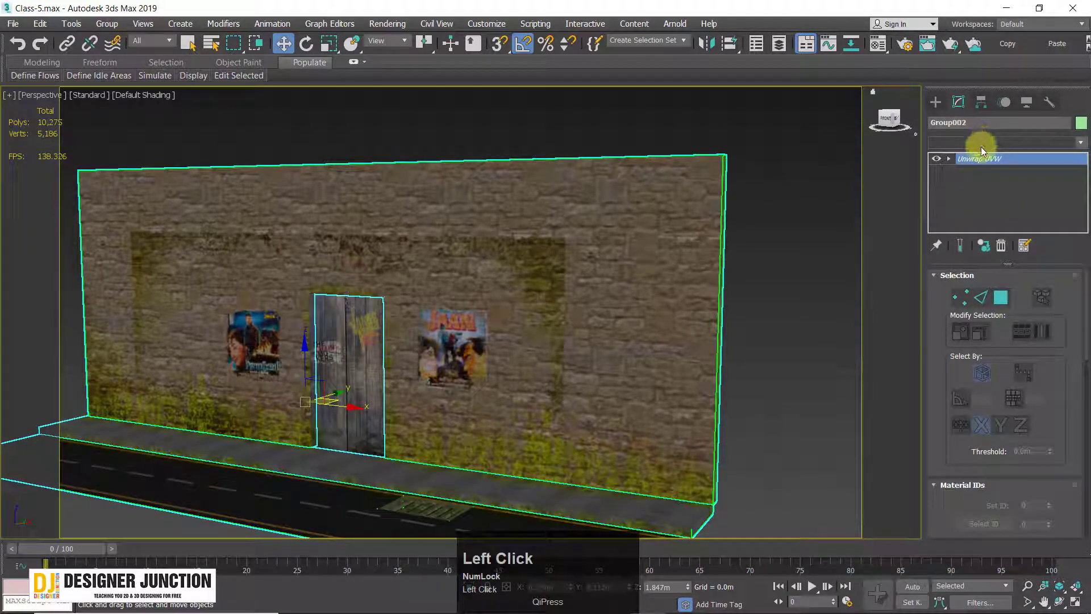
key("e")
left_click(980, 159)
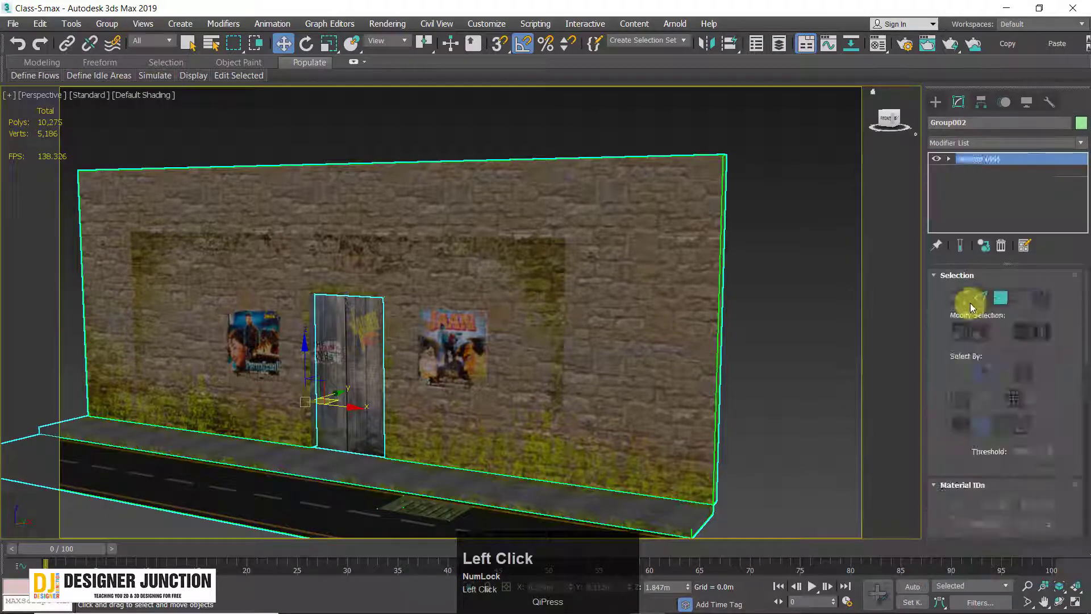
Step: Try to lower the wall's four top vertices, undo the move and discard the Edit Mesh modifier
scroll(428, 237, "down", 4)
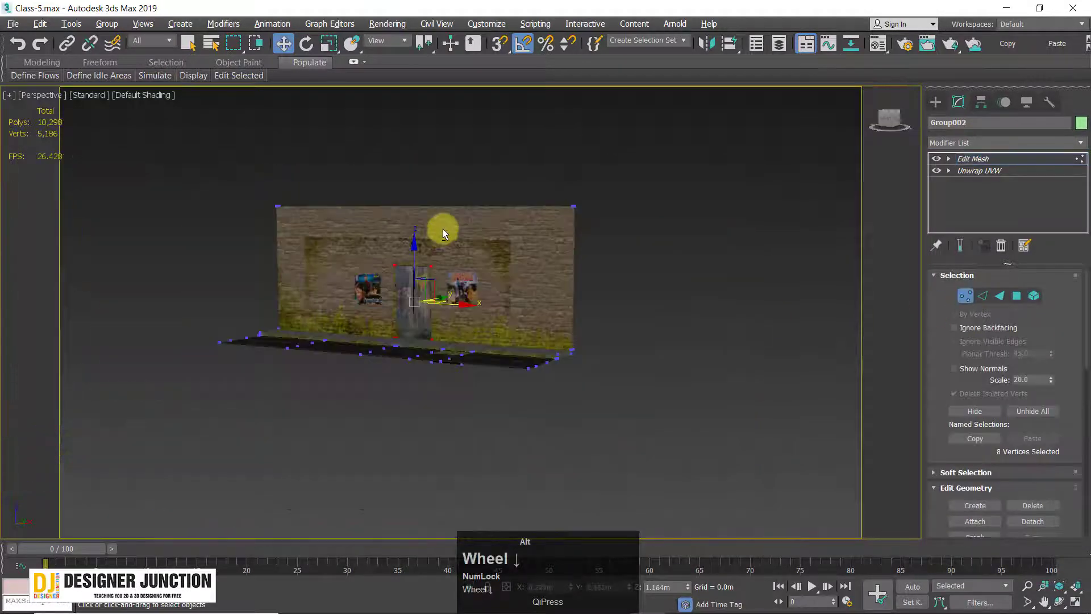
middle_click(207, 163)
left_click_drag(208, 164, 769, 232)
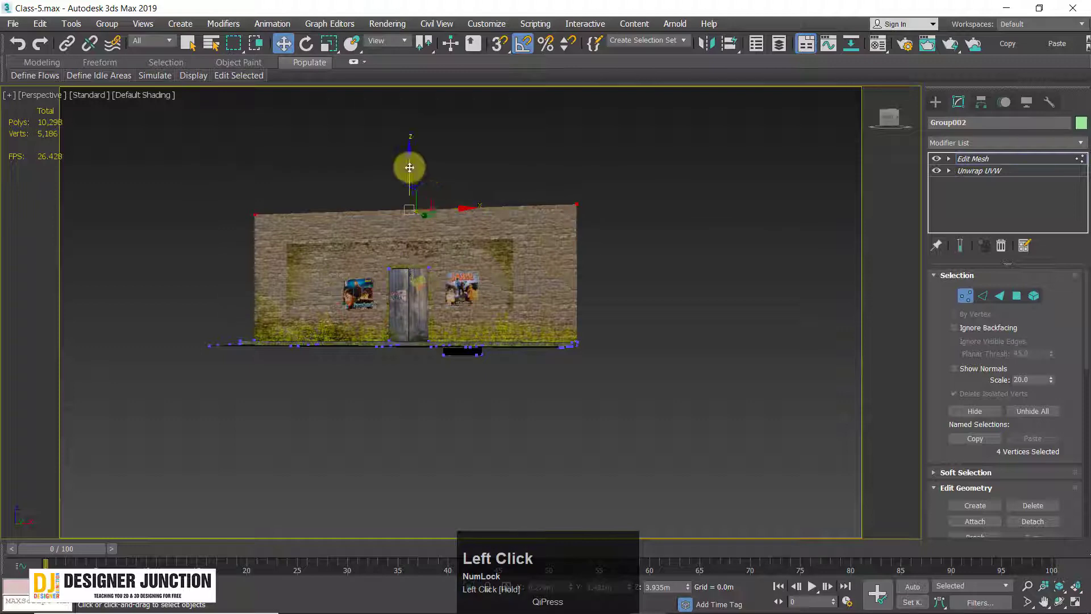
left_click_drag(410, 167, 405, 200)
key("ctrl+z")
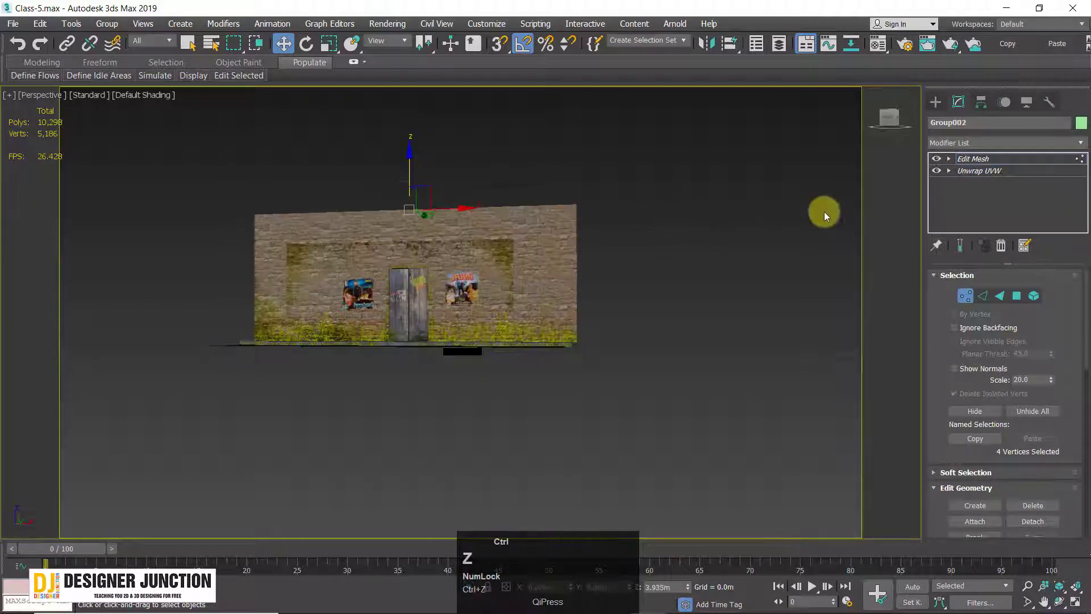
left_click(963, 163)
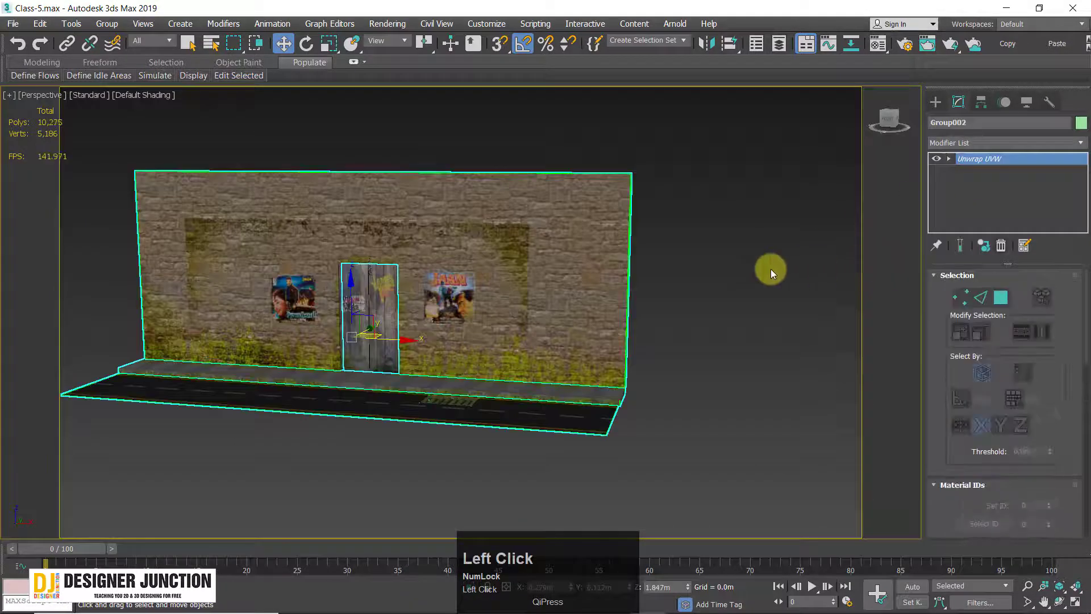
left_click(770, 270)
Step: Examine the textured wall, posters and gate in both the physical camera view and the perspective view
middle_click_drag(463, 347, 518, 184, "alt")
left_click(663, 392)
middle_click_drag(663, 392, 655, 393, "alt")
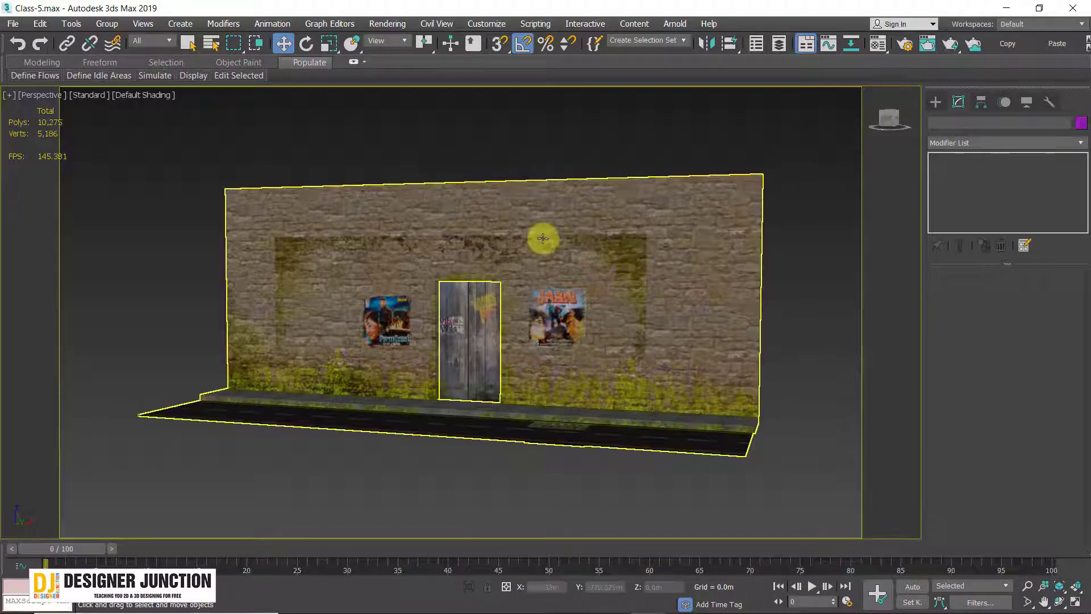
key("c")
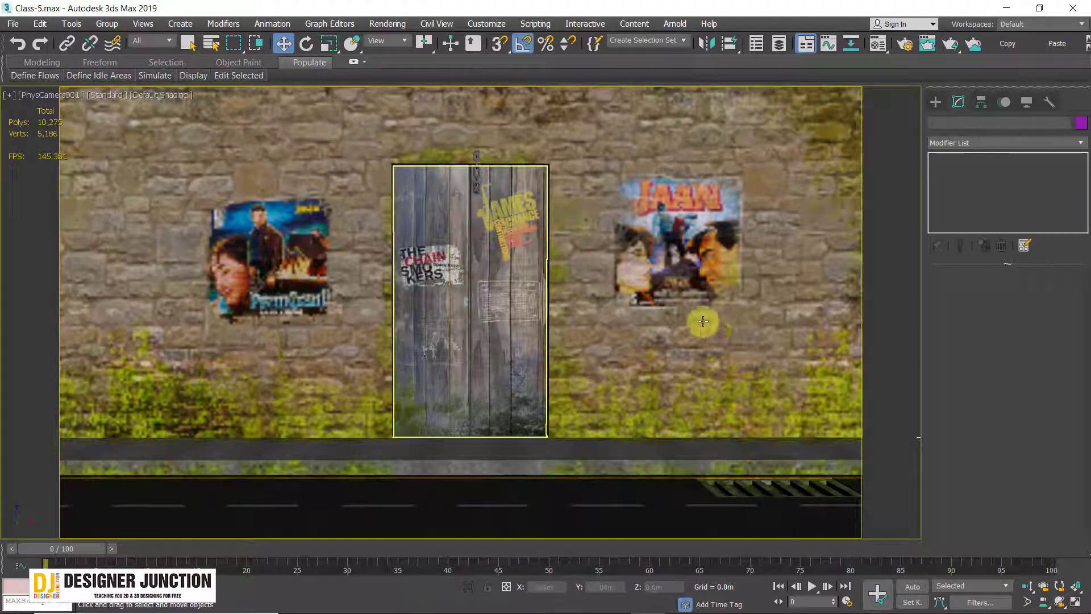
key("p")
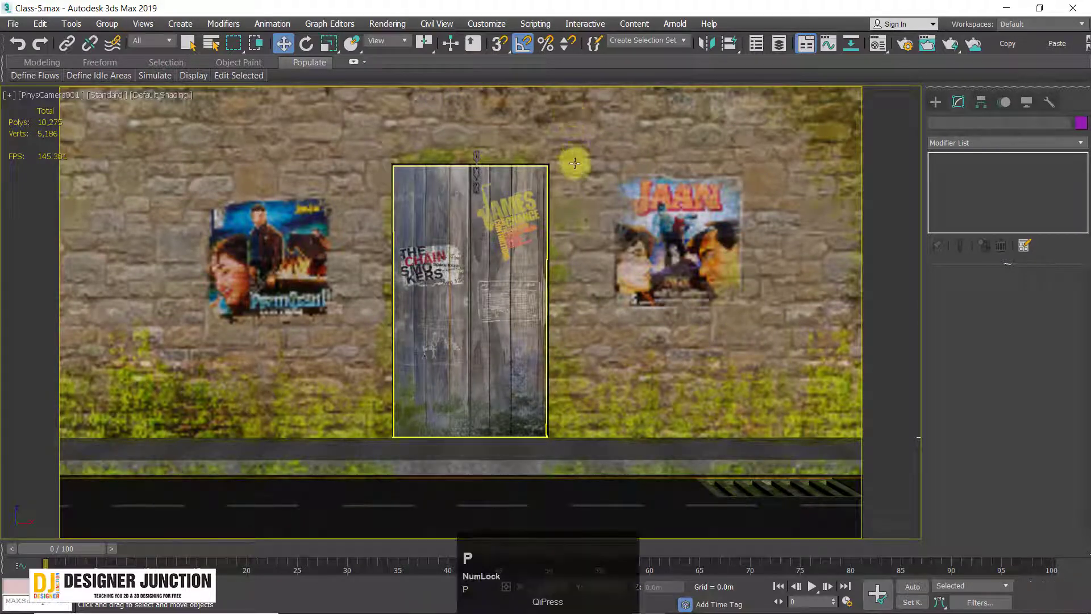
key("z")
scroll(461, 265, "up", 2)
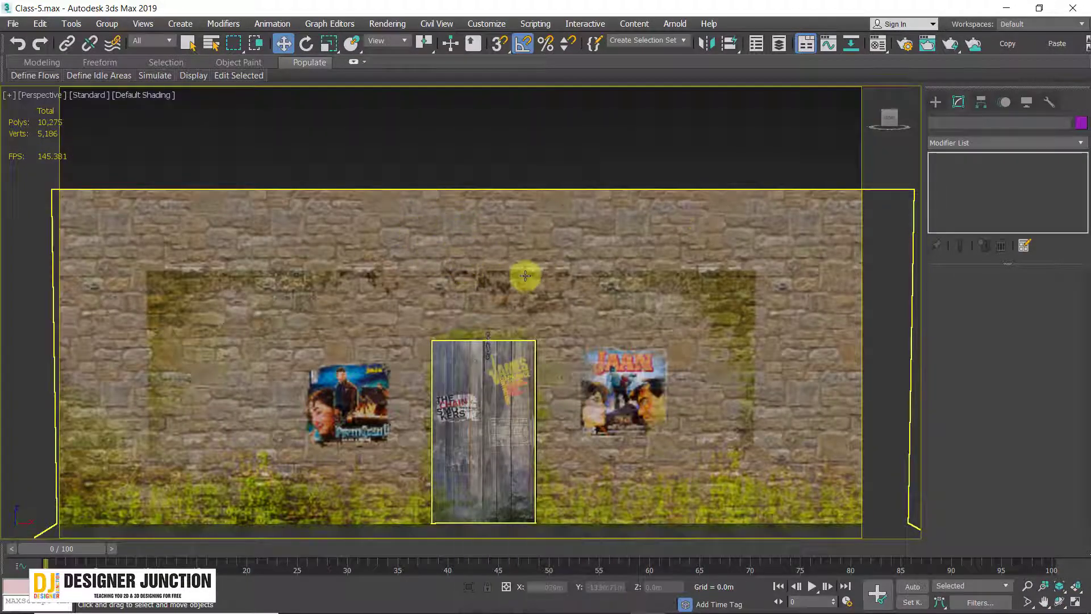
middle_click_drag(758, 300, 727, 288, "alt")
scroll(690, 284, "down", 4)
scroll(426, 309, "up", 3)
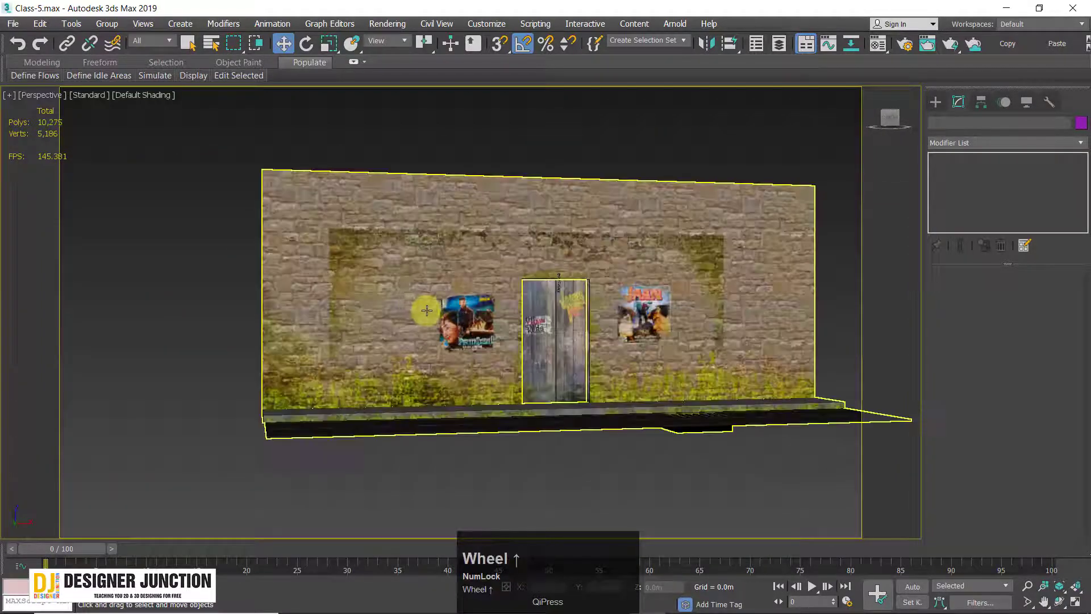
Step: Examine the road, drain grate, pavement and moss along the wall base up close and from several angles
middle_click_drag(426, 309, 796, 355, "alt")
scroll(796, 356, "down", 2)
scroll(483, 359, "up", 4)
scroll(482, 359, "up", 2)
scroll(470, 233, "down", 5)
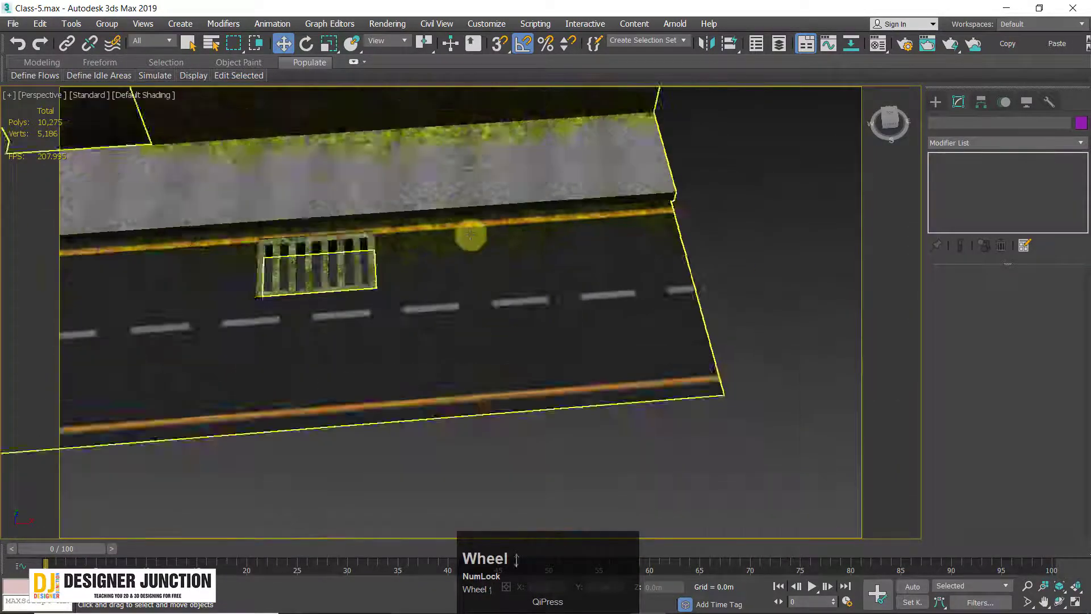
middle_click_drag(250, 375, 552, 244, "alt")
scroll(552, 244, "up", 4)
scroll(553, 244, "down", 3)
middle_click_drag(239, 344, 604, 302)
middle_click_drag(604, 303, 605, 366)
scroll(567, 360, "up", 3)
middle_click_drag(606, 366, 501, 386)
scroll(550, 385, "down", 3)
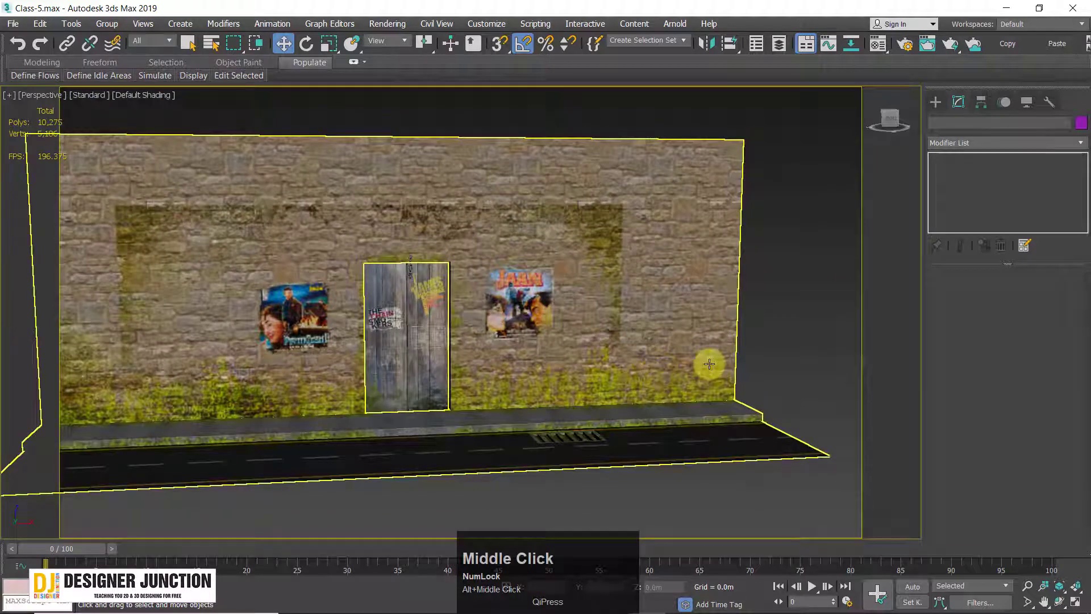
left_click(901, 236)
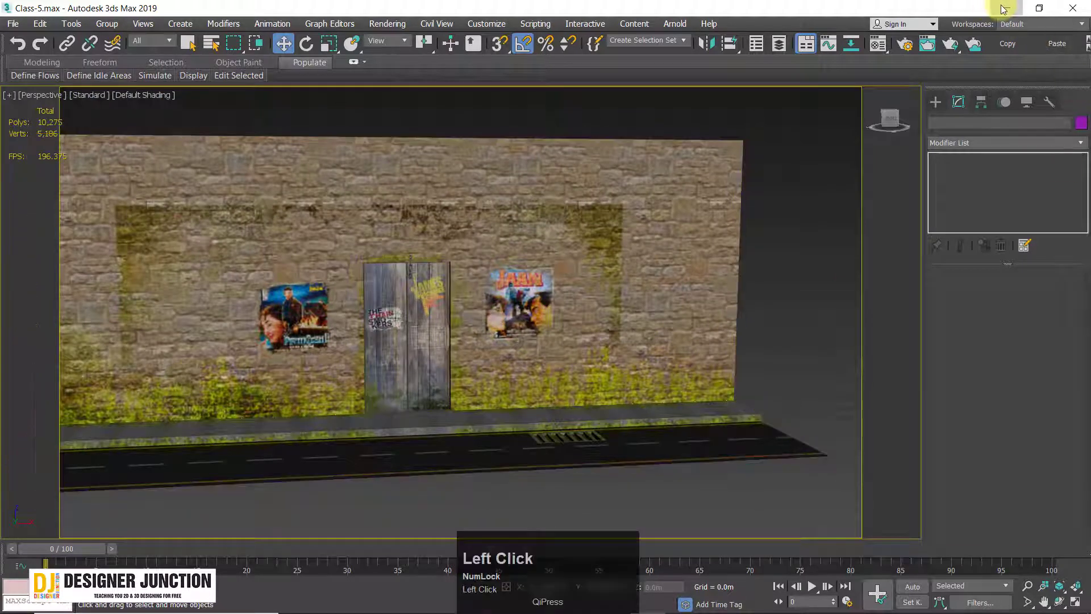
Step: Switch to Photoshop and close the Gate UVW.psd and UVW-3.psd documents
left_click(1005, 8)
mouse_move(578, 608)
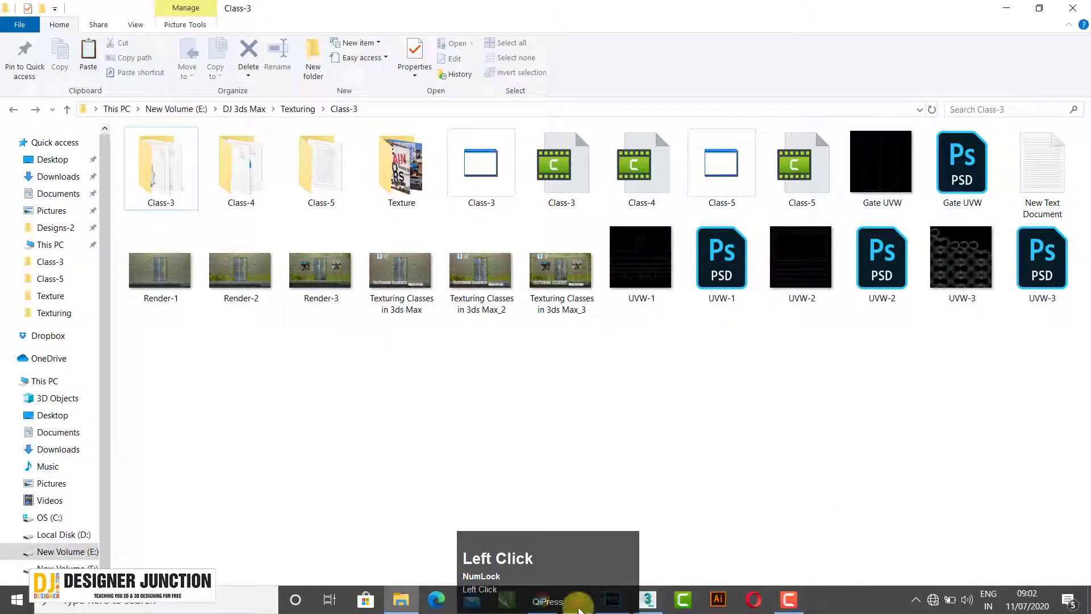
left_click(615, 607)
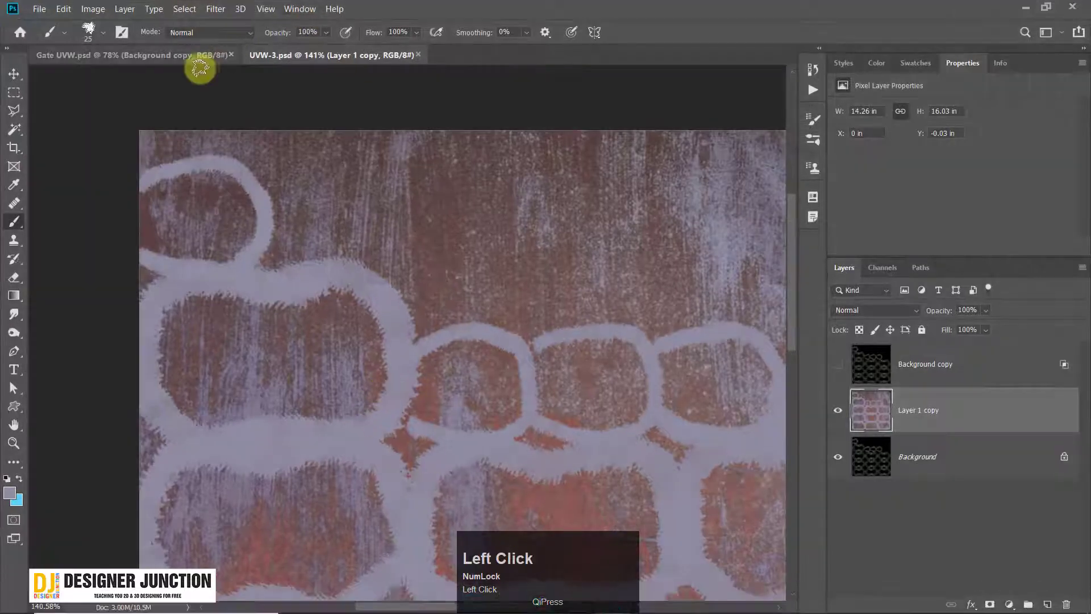
left_click(196, 61)
scroll(503, 445, "down", 1, "alt")
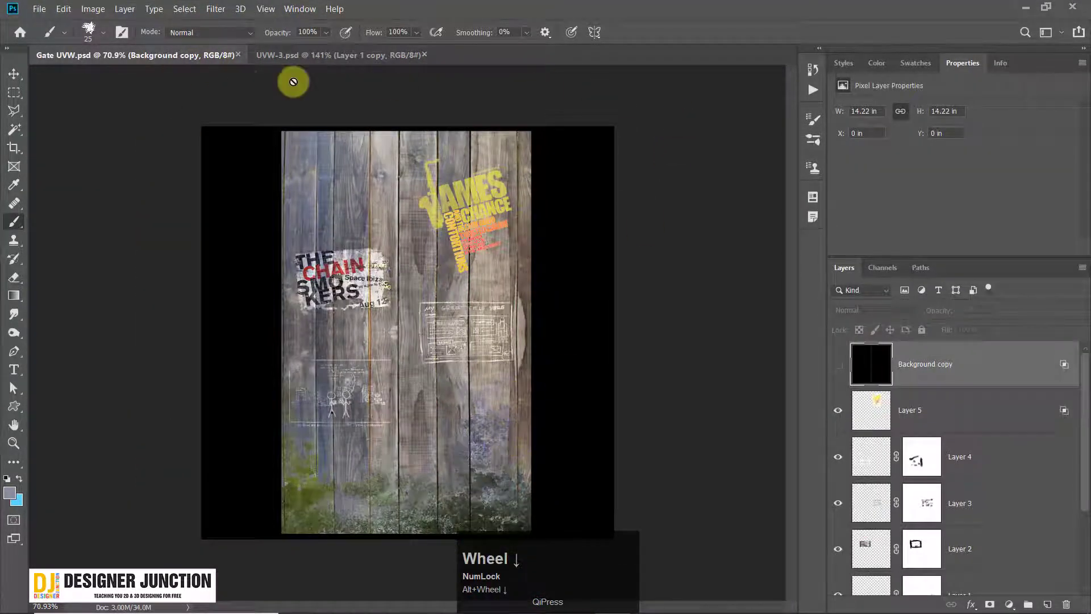
left_click(237, 54)
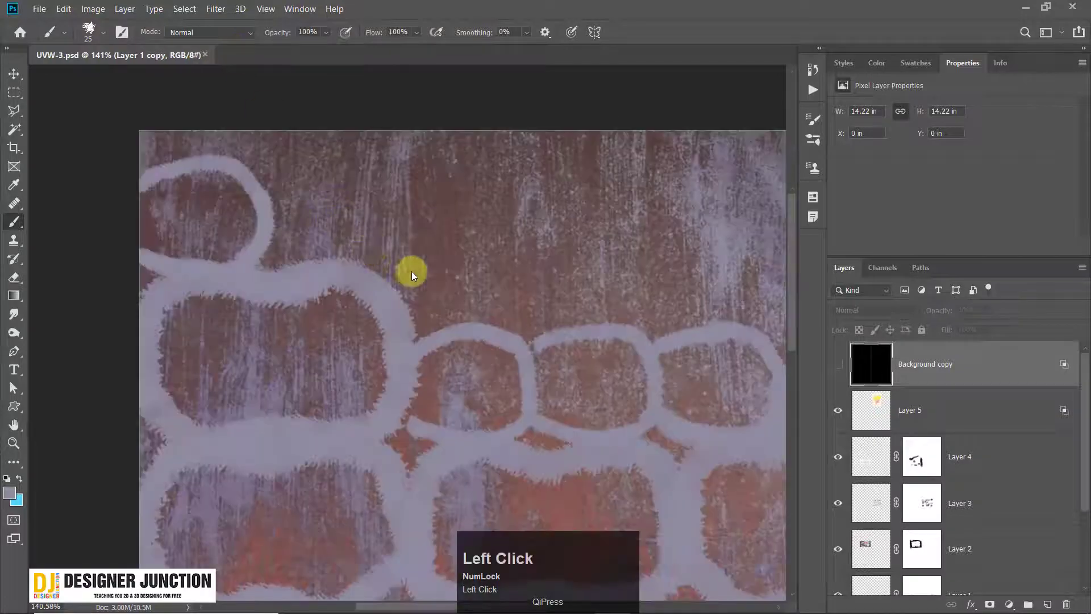
left_click(206, 54)
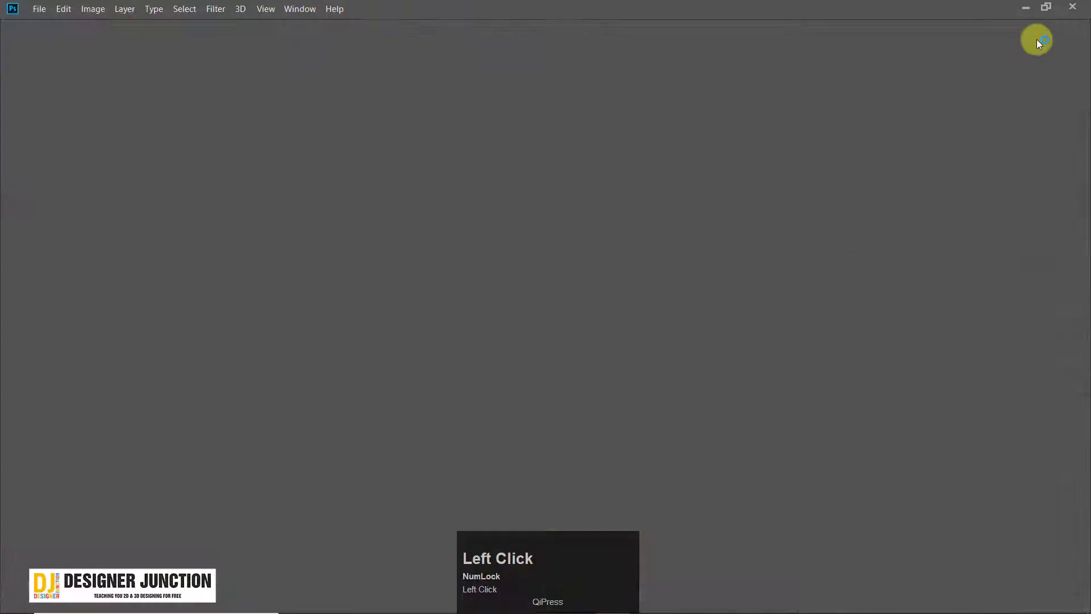
Step: Open UVW-1.psd from the Class-3 folder in Photoshop
left_click(1025, 8)
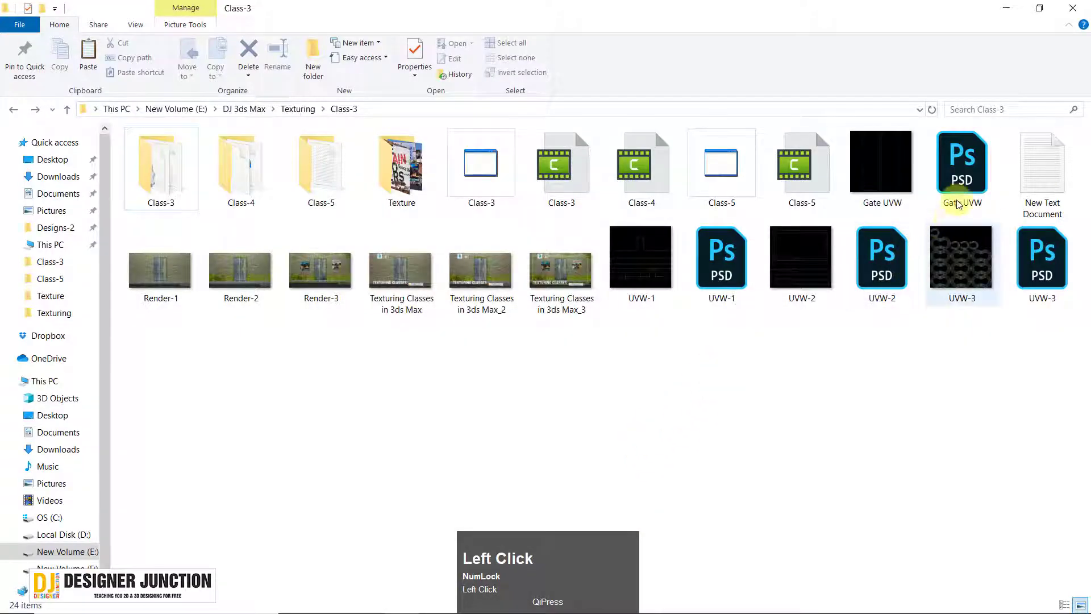
left_click(962, 171)
left_click(716, 266)
double_click(714, 263)
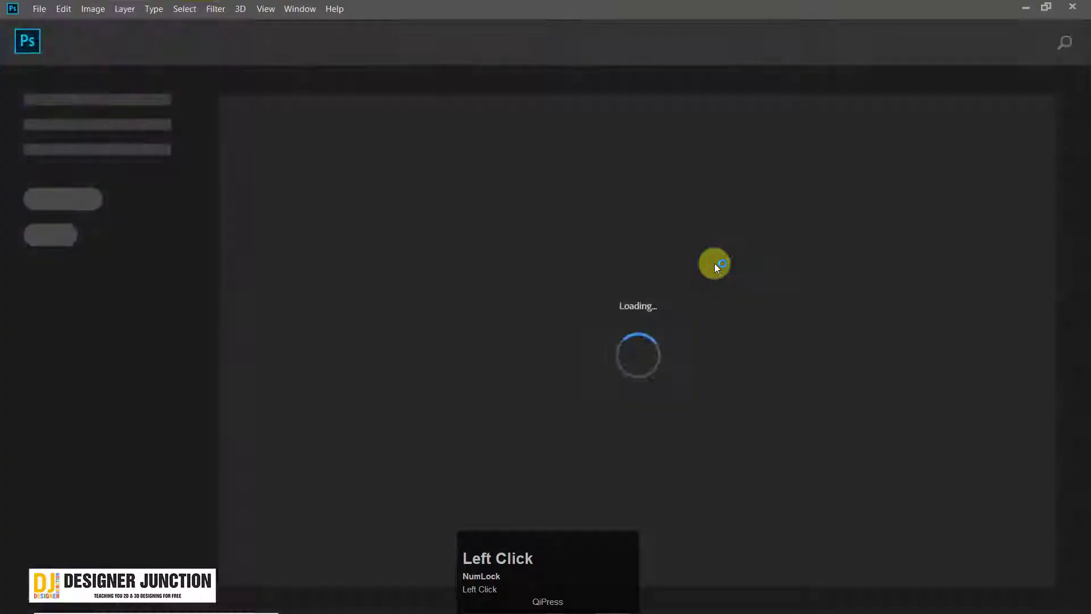
scroll(219, 286, "up", 1, "alt")
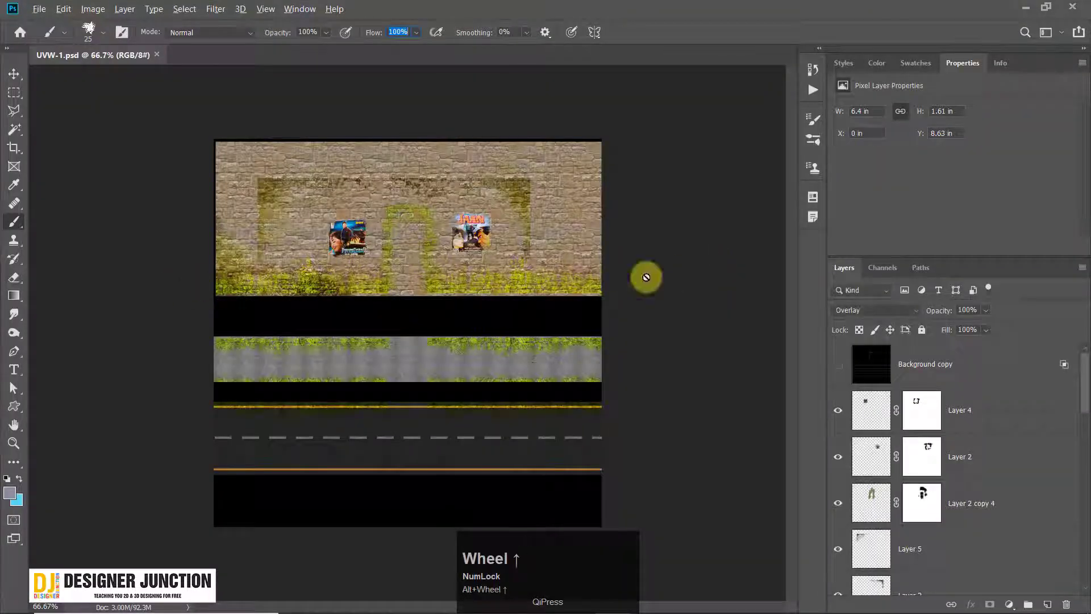
Step: Select Layer 1 from the moss near the wall's base using the Move tool, and toggle its visibility to check what it covers
left_click(14, 76)
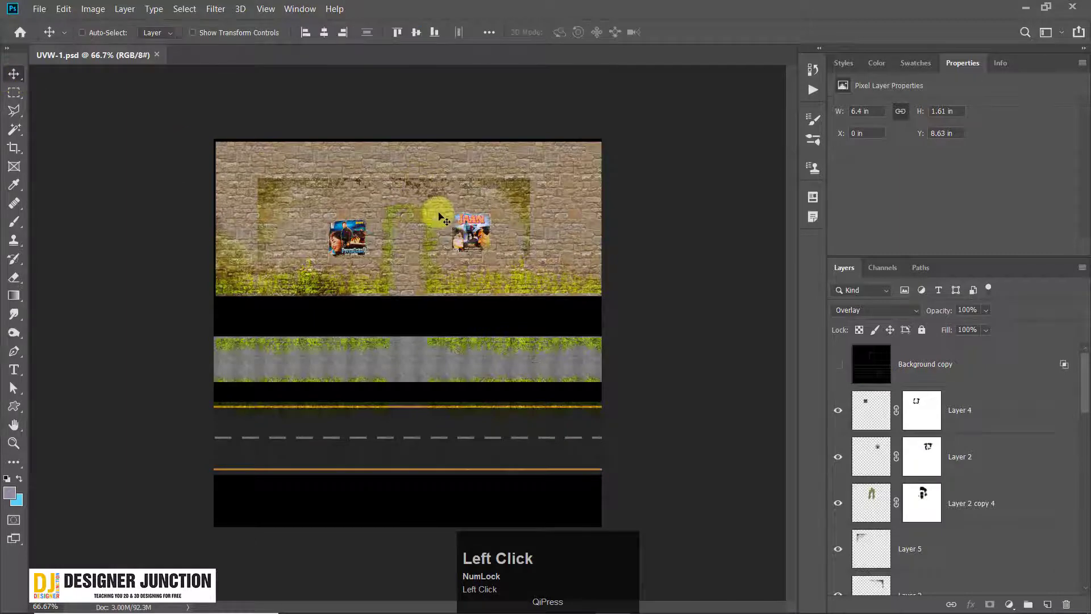
scroll(309, 329, "up", 3, "alt")
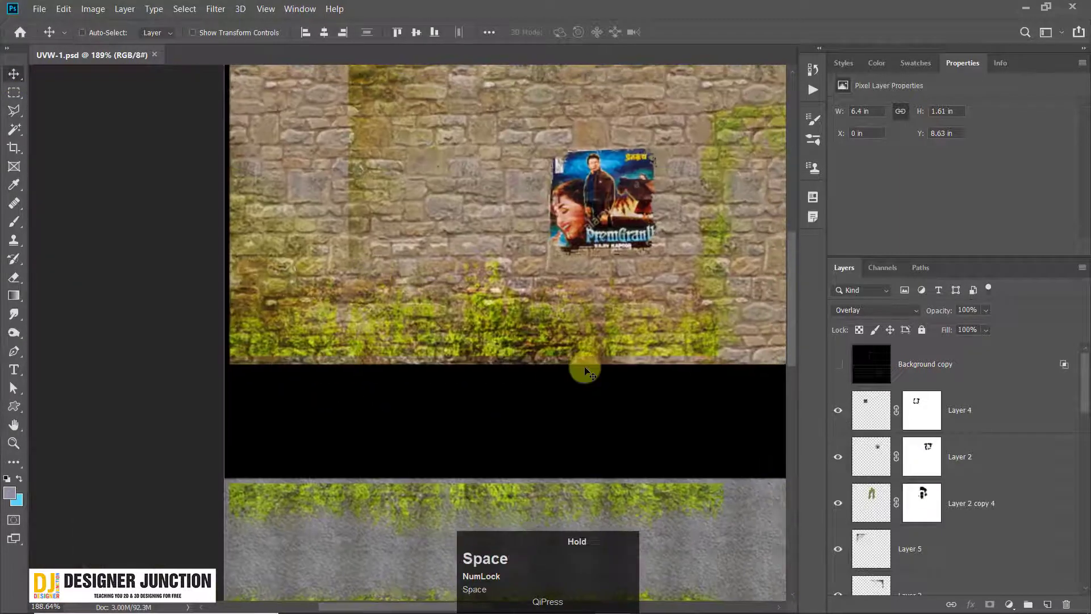
left_click_drag(689, 377, 494, 261)
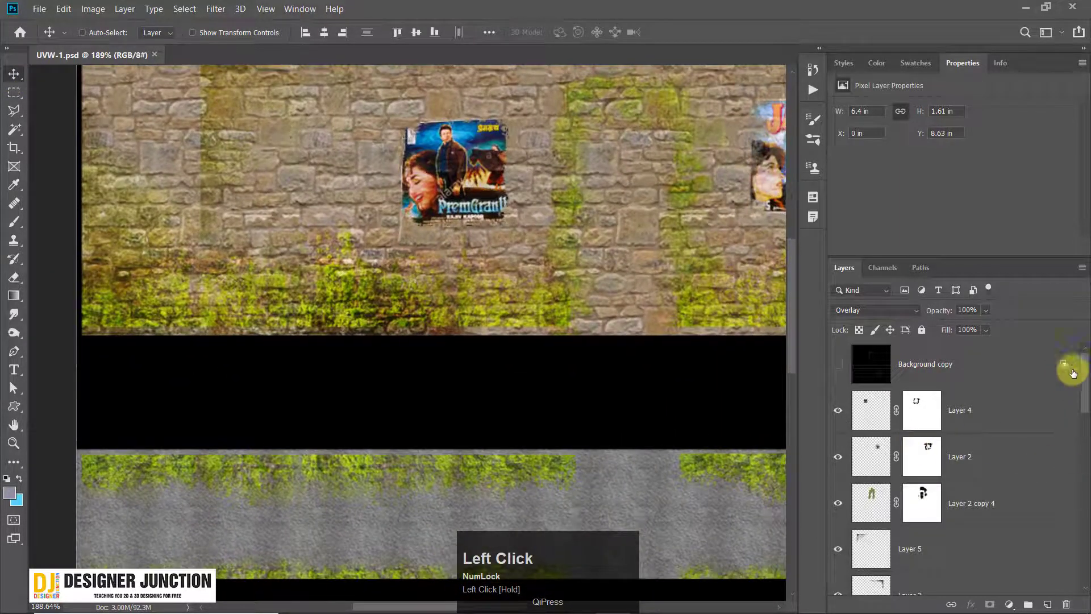
left_click_drag(1086, 396, 1082, 517)
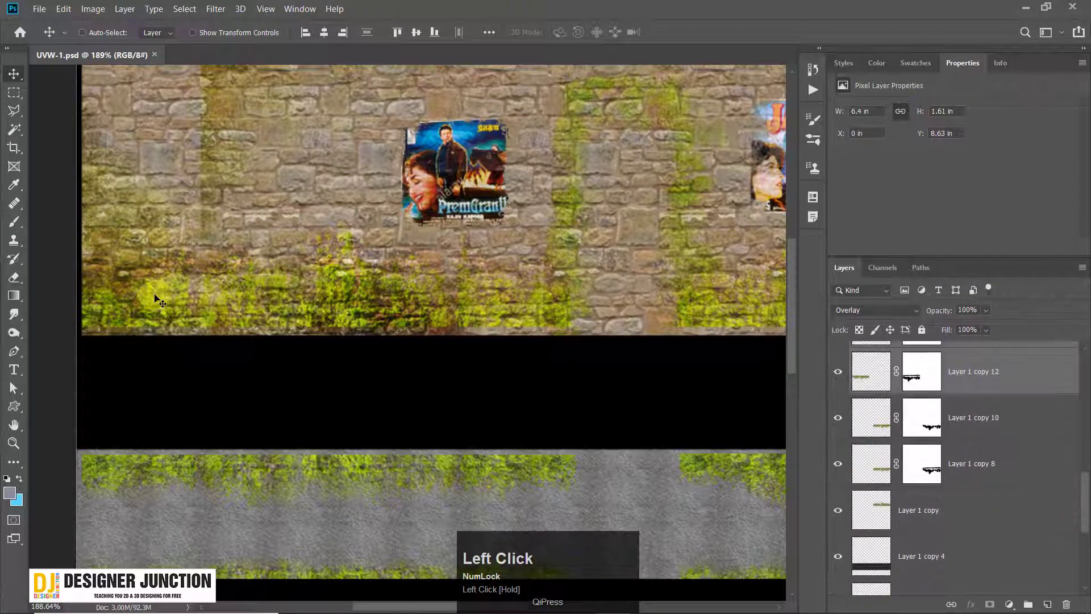
right_click(369, 293)
left_click(389, 291)
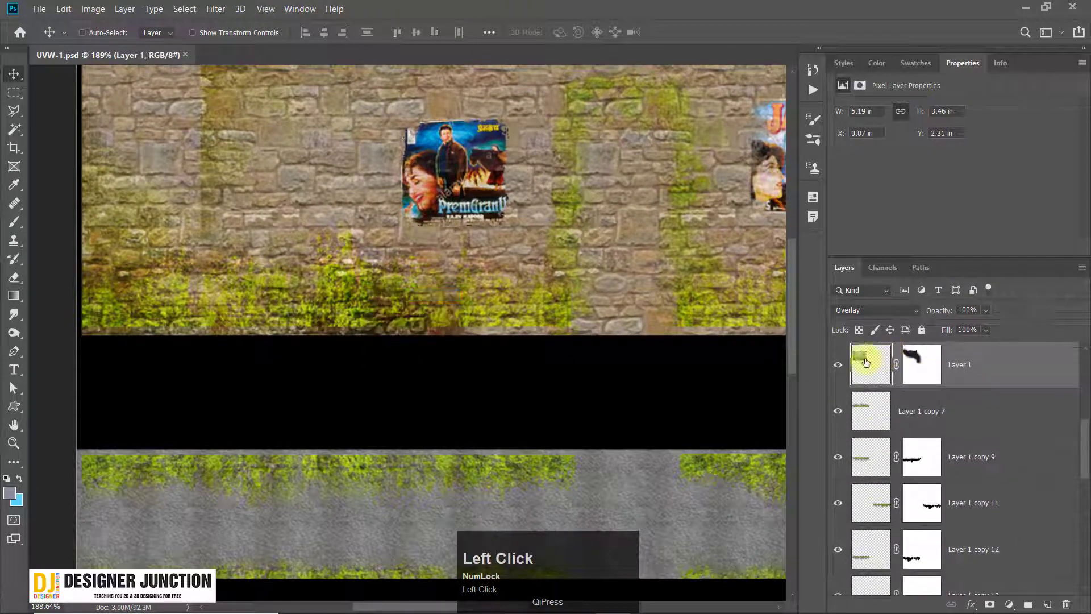
left_click(837, 365)
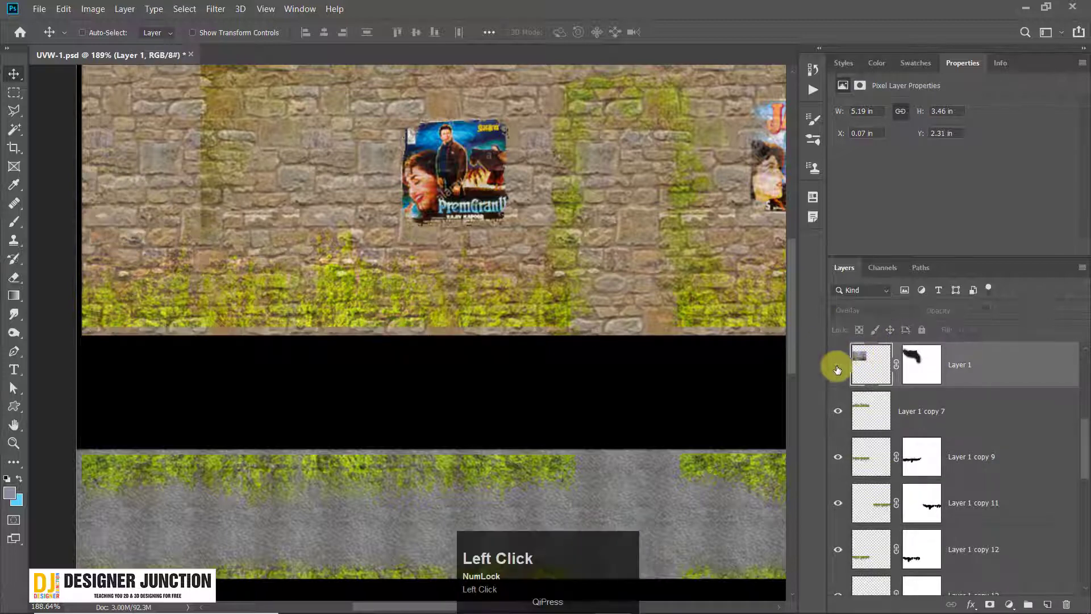
left_click(838, 366)
Step: Select Layer 1 copy 7 from the moss strip below the blue film poster and add a layer mask to it
left_click_drag(327, 307, 437, 350)
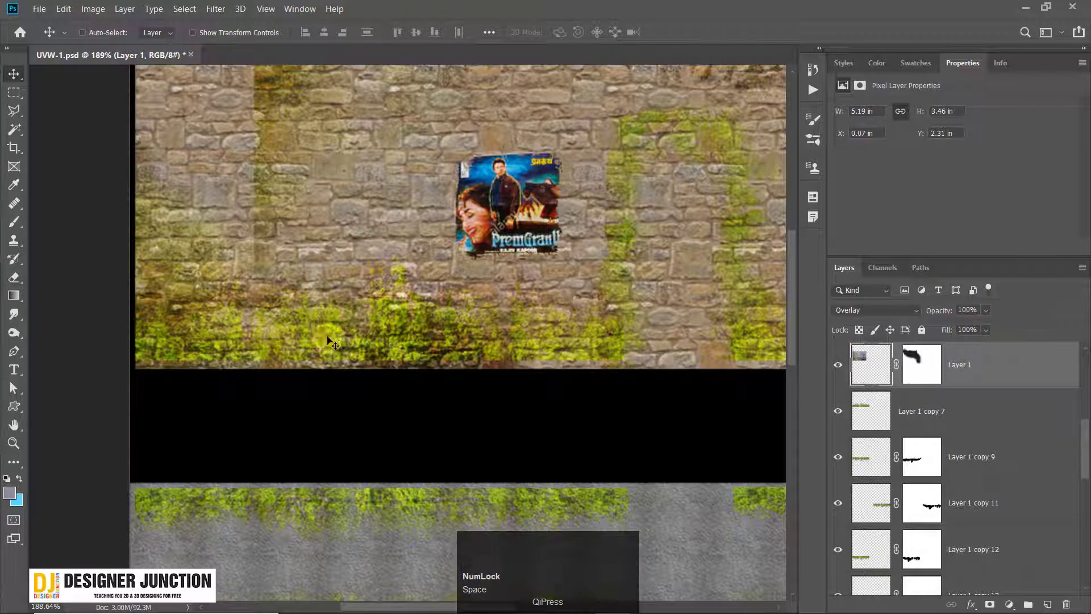
right_click(542, 350)
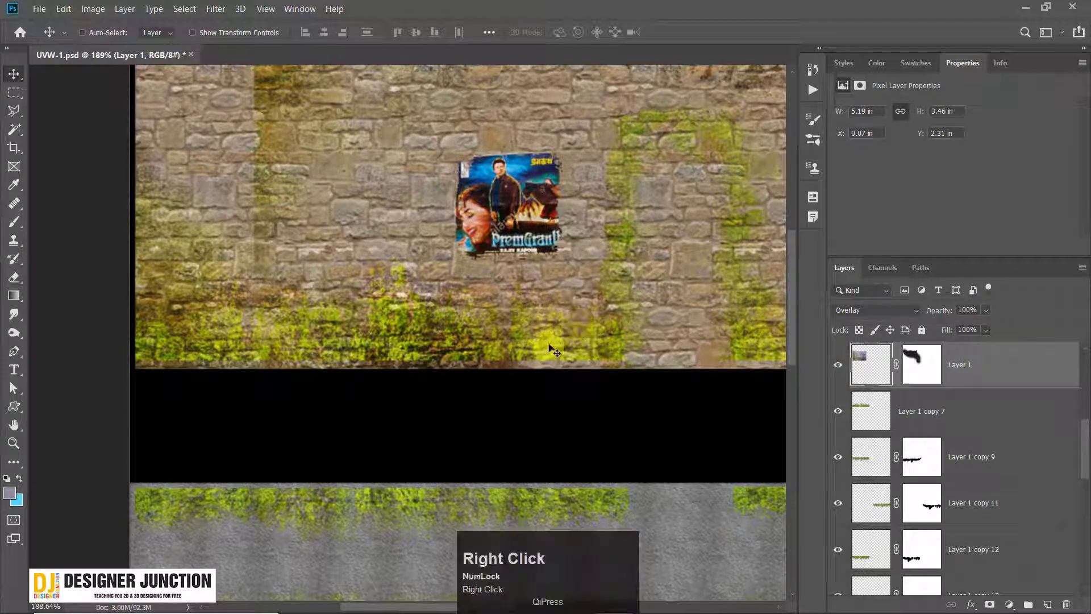
left_click(568, 360)
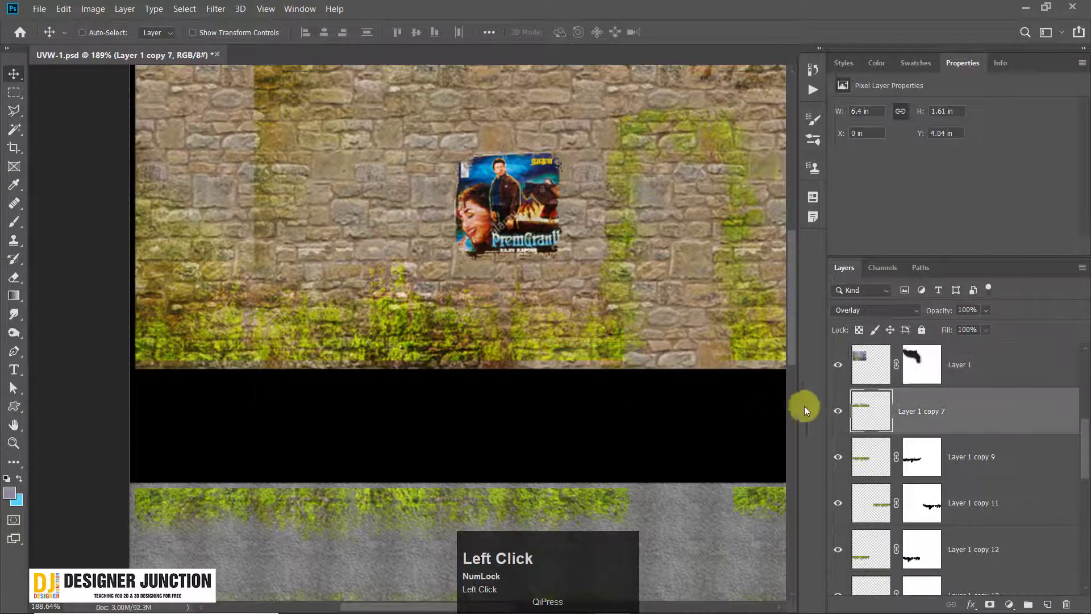
left_click(837, 411)
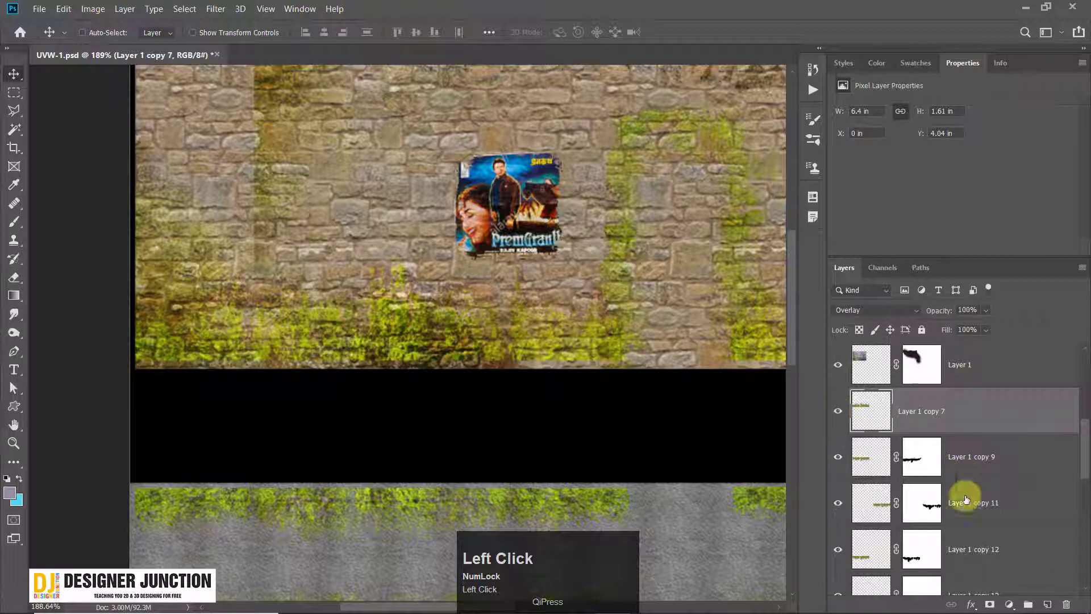
left_click(989, 604)
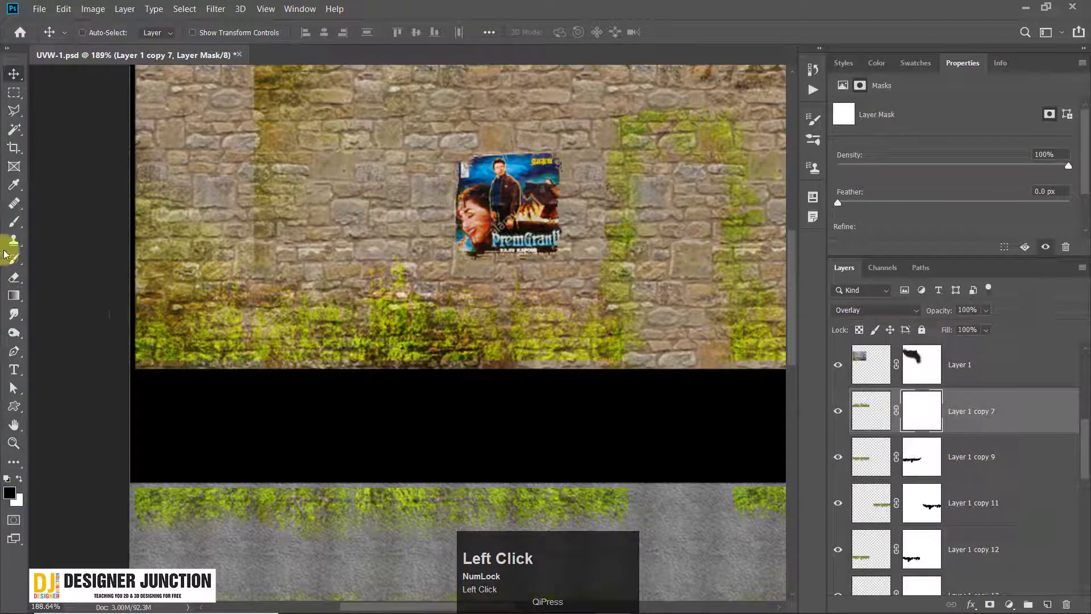
Step: Paint black on the Layer 1 copy 7 mask with the splatter brush enlarged to 80, thinning the moss along the wall's base
left_click(14, 223)
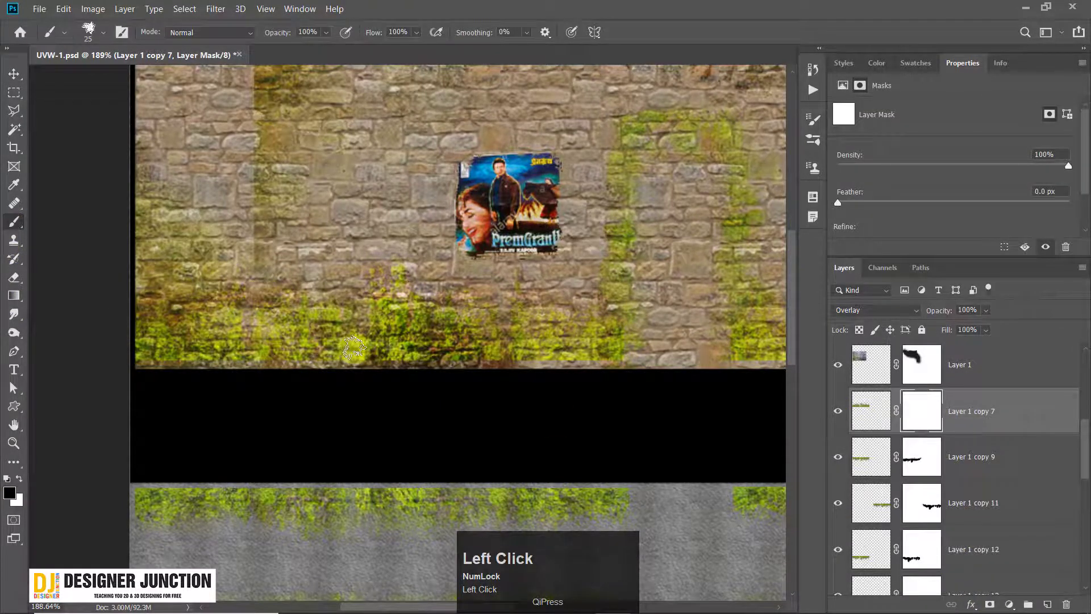
key("bracketright")
key("bracketright")
key("bracketright")
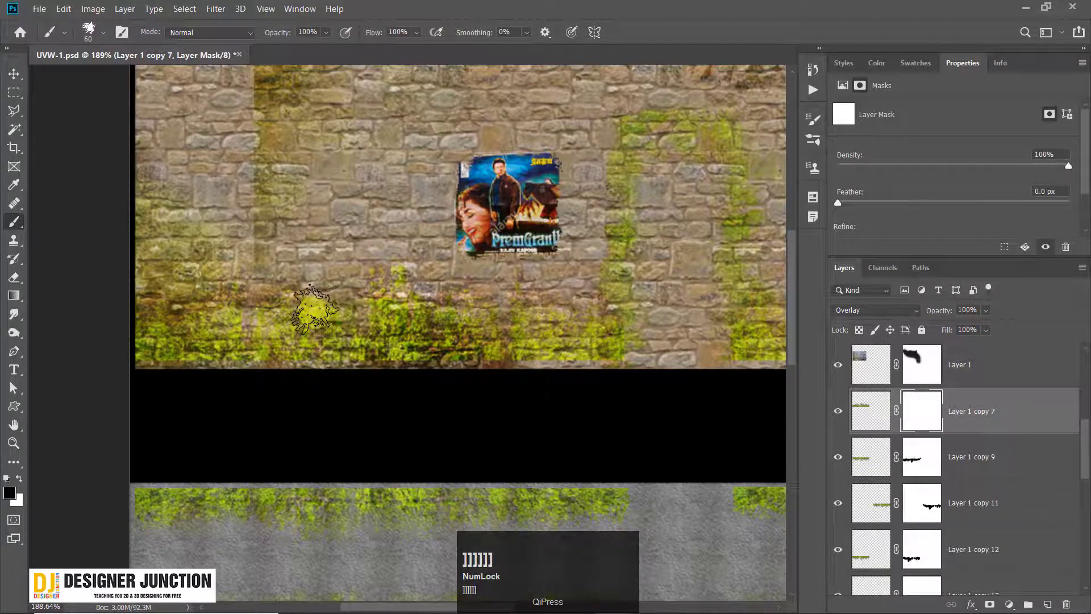
mouse_move(314, 310)
left_mouse_down()
mouse_move(347, 284)
mouse_move(409, 272)
mouse_move(512, 307)
mouse_move(585, 301)
mouse_move(329, 301)
mouse_move(238, 267)
mouse_move(182, 273)
mouse_move(196, 261)
mouse_move(204, 310)
mouse_move(198, 250)
left_mouse_up()
Step: Activate Layer 1's mask and paint black over the dark moss patch at the wall's base near the blue film poster
left_click(957, 403)
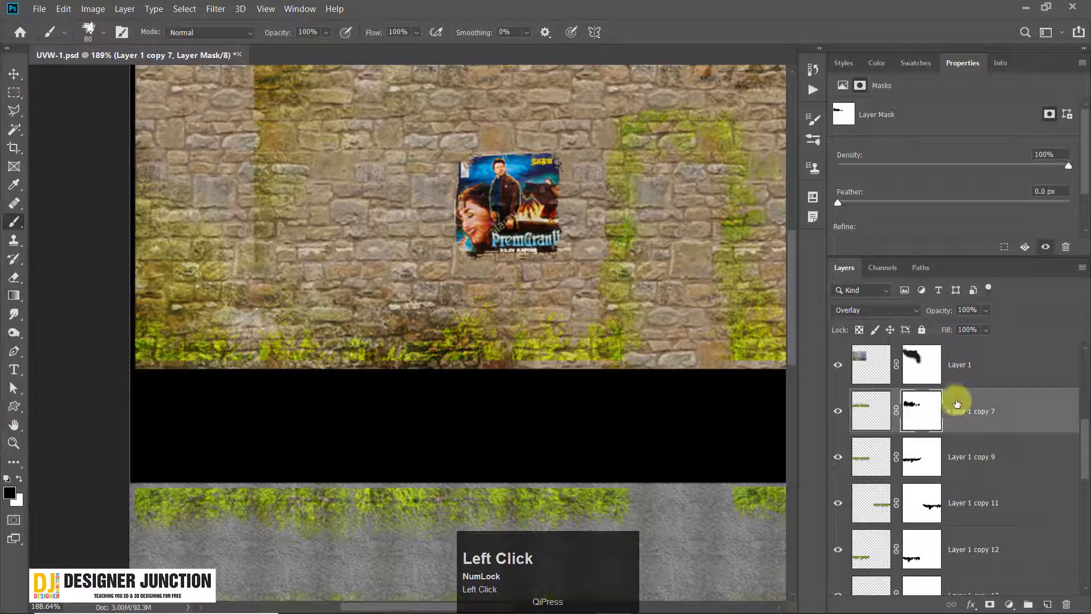
left_click(916, 367)
mouse_move(392, 335)
left_mouse_down()
mouse_move(391, 264)
mouse_move(451, 305)
mouse_move(499, 304)
mouse_move(463, 358)
mouse_move(426, 360)
mouse_move(486, 326)
left_mouse_up()
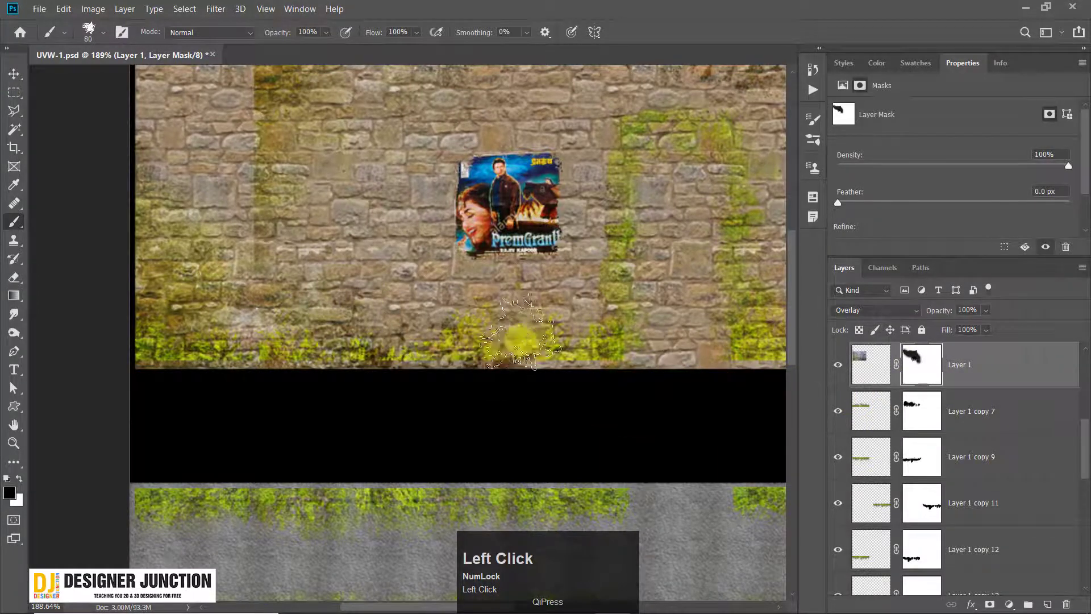
Step: Select Layer 1 copy from the moss below the JAAN poster, toggle its visibility to check its coverage, and add a layer mask
scroll(528, 330, "down", 3, "alt")
key("space")
left_click_drag(696, 304, 409, 304)
scroll(611, 322, "up", 1, "alt")
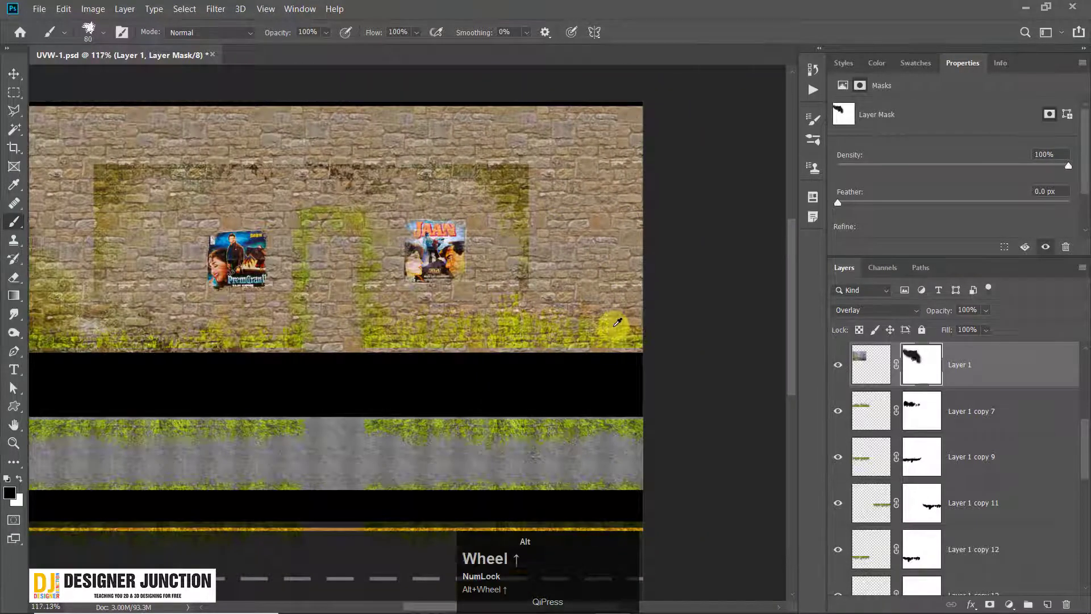
key("space")
mouse_move(257, 331)
left_mouse_down()
mouse_move(432, 334)
mouse_move(299, 334)
left_mouse_up()
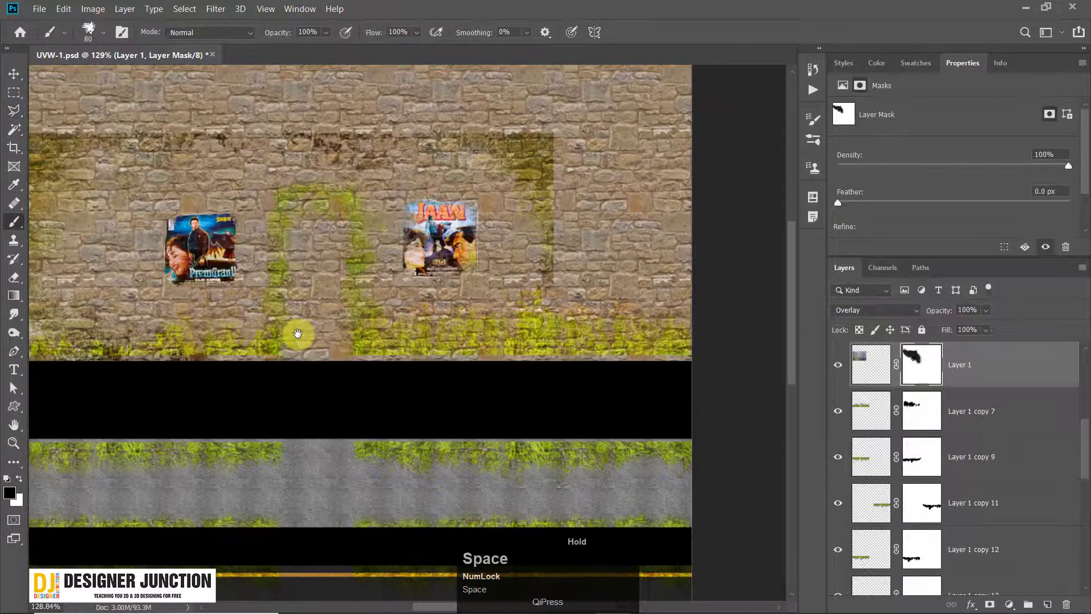
left_click(11, 78)
right_click(542, 329)
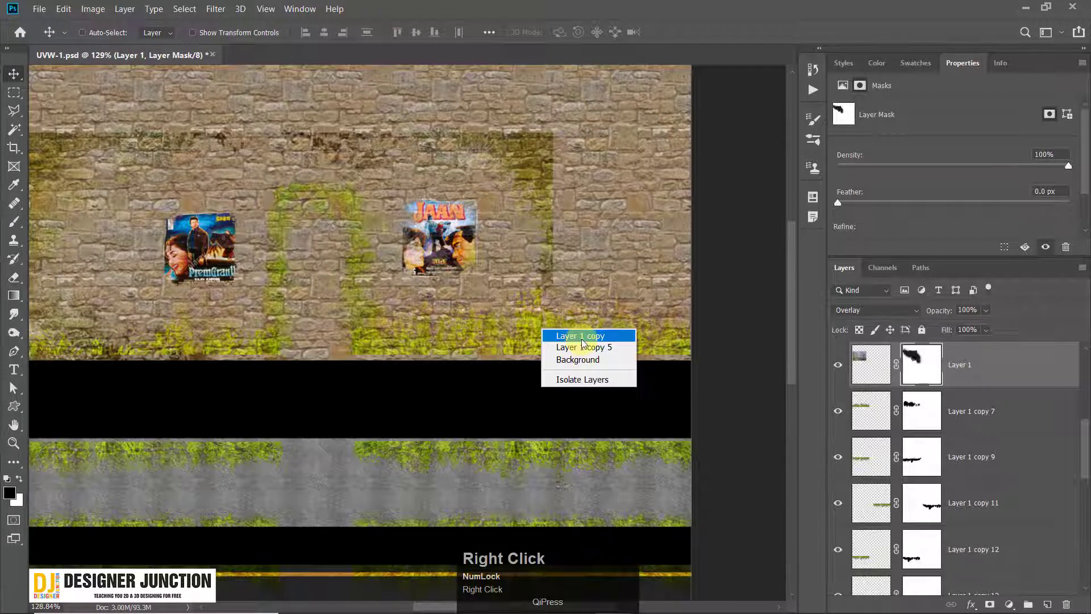
left_click(574, 338)
left_click(838, 571)
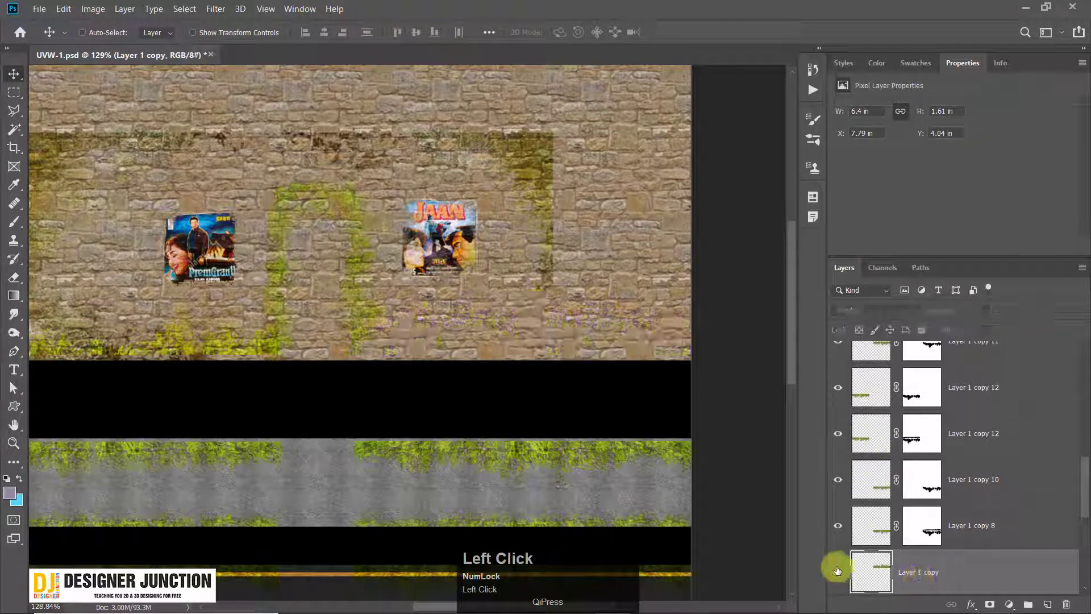
left_click(990, 606)
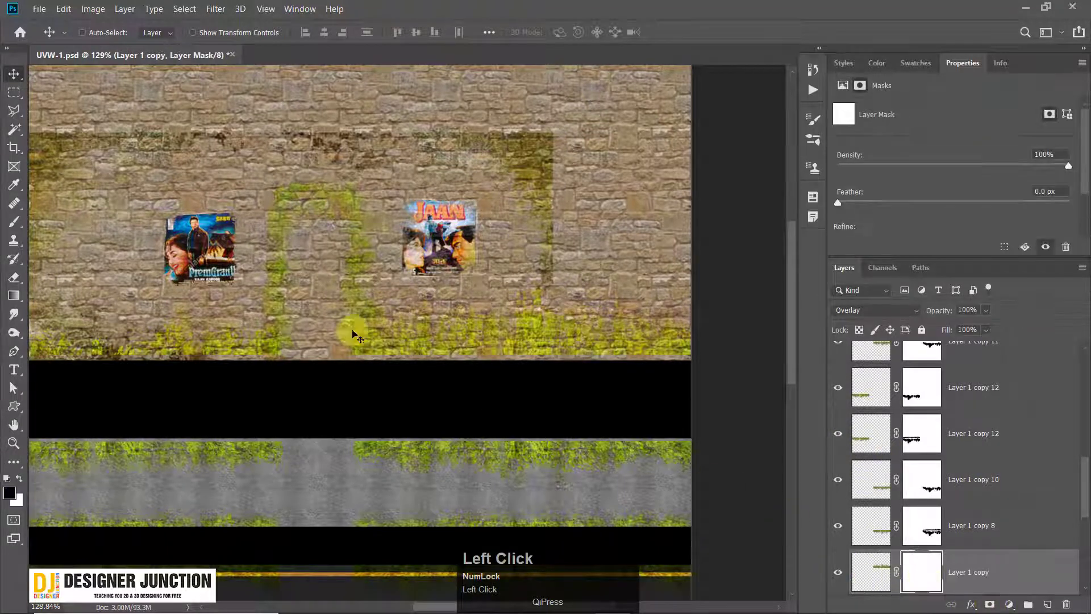
Step: Try a Brush dab on the Layer 1 copy mask, undo it, and reduce the brush flow to 57%
left_click(14, 221)
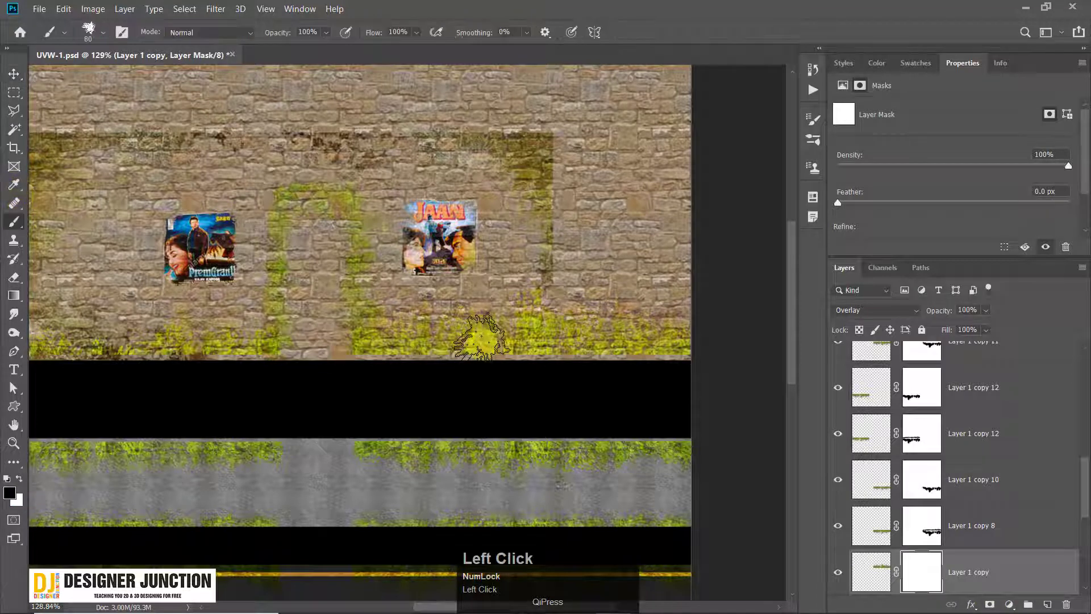
scroll(483, 335, "up", 2, "alt")
left_click(568, 329)
key("ctrl+z")
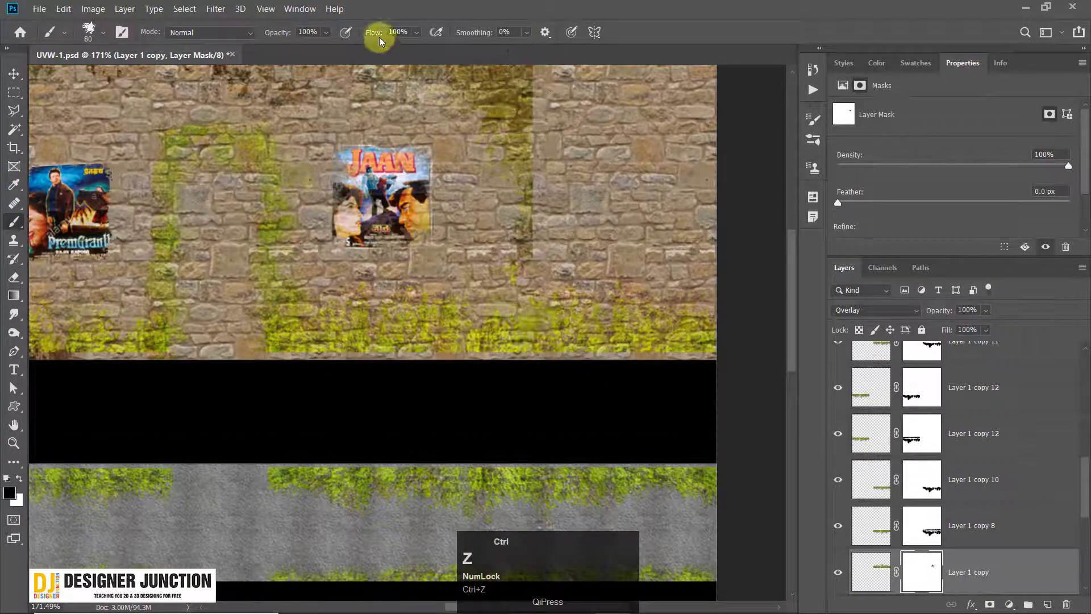
left_click_drag(377, 37, 360, 36)
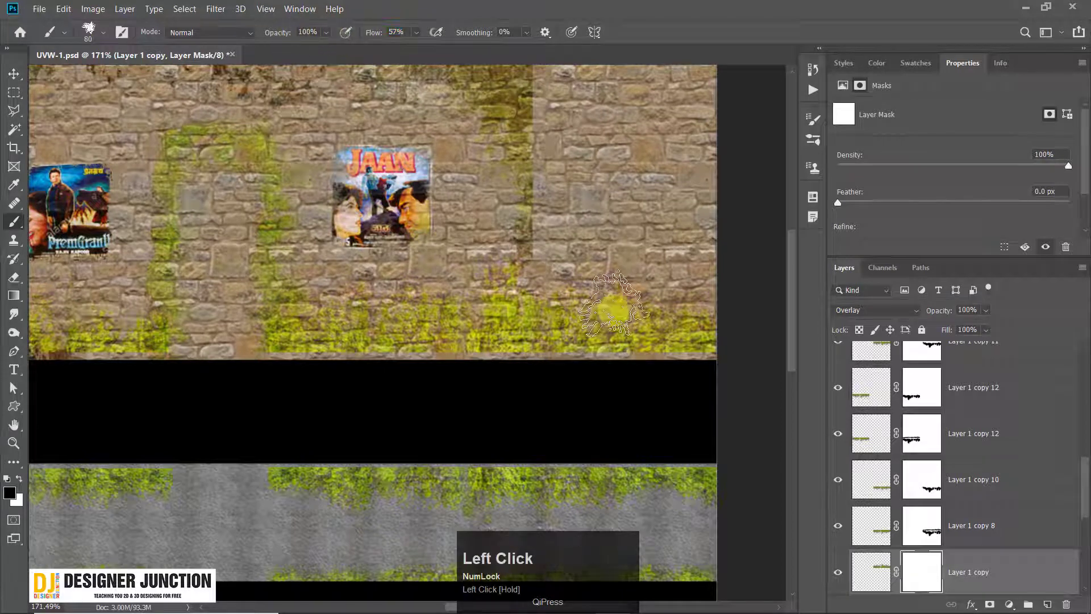
Step: Paint black on the Layer 1 copy mask to thin the moss along the wall's base around the JAAN poster
left_click(571, 312)
left_click(606, 310)
left_click(655, 297)
left_click(682, 321)
mouse_move(616, 330)
left_mouse_down()
mouse_move(500, 324)
mouse_move(343, 296)
mouse_move(432, 265)
mouse_move(239, 164)
mouse_move(179, 111)
left_mouse_up()
Step: Select Layer 2 copy 4 from the moss arch between the posters, toggle its visibility to check its coverage, and activate its mask
left_click(12, 73)
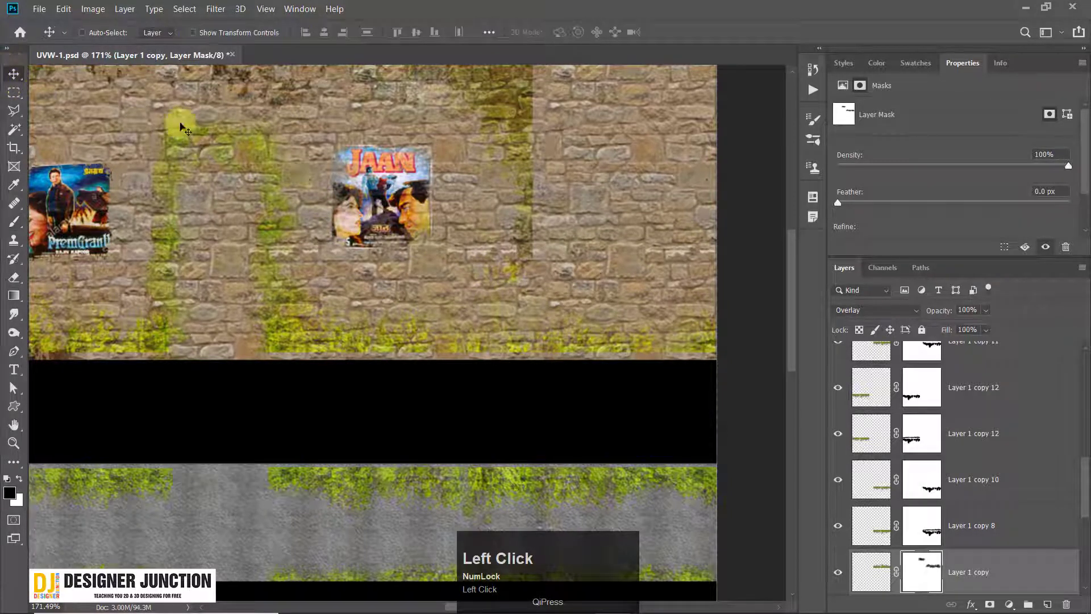
right_click(179, 149)
left_click(210, 151)
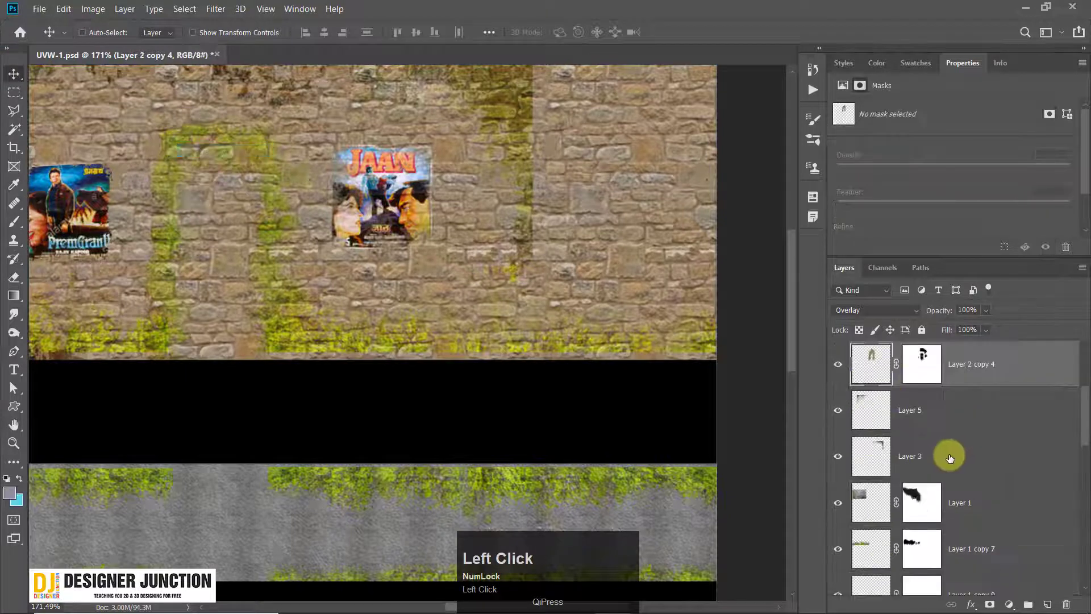
left_click(837, 368)
left_click(837, 366)
left_click(917, 363)
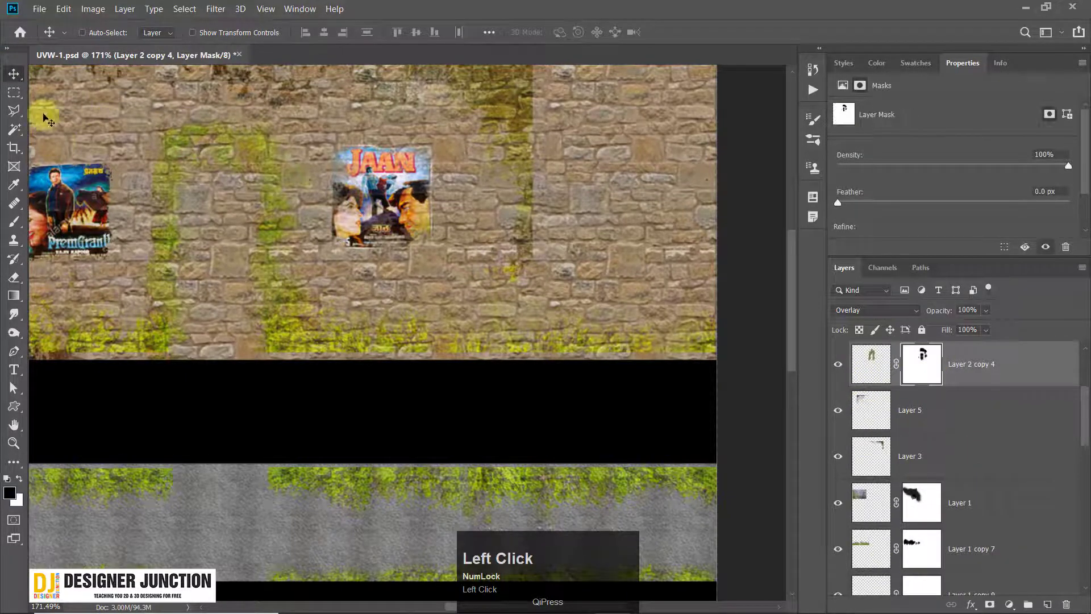
Step: Paint black on the Layer 2 copy 4 mask to break up the moss arch around the gate opening, and save UVW-1.psd
left_click(13, 222)
mouse_move(328, 190)
left_mouse_down()
mouse_move(472, 236)
mouse_move(333, 182)
mouse_move(409, 176)
left_mouse_up()
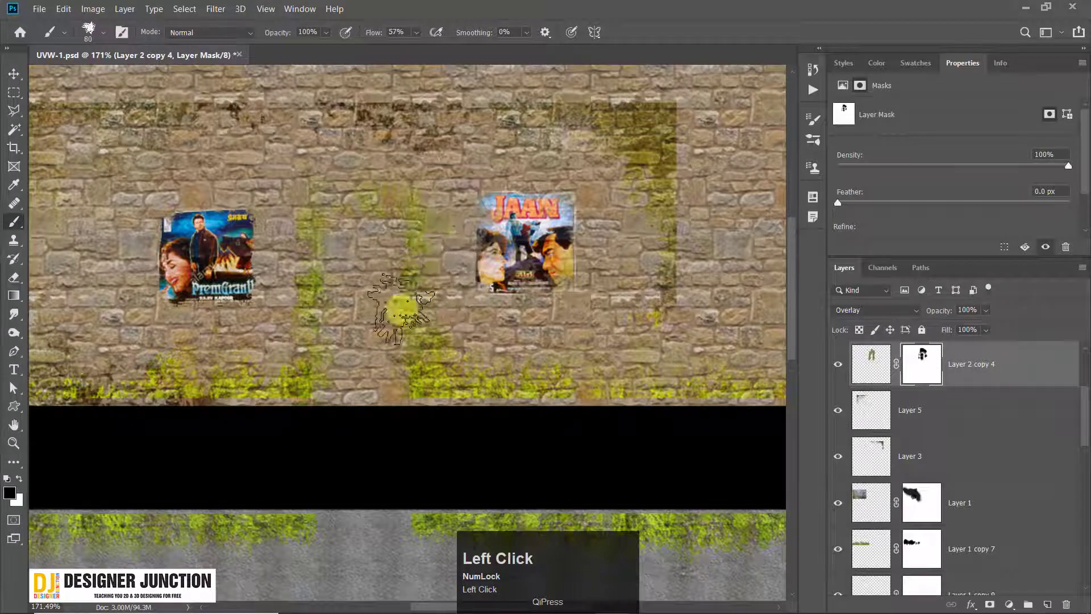
left_click(14, 74)
scroll(451, 309, "down", 3, "alt")
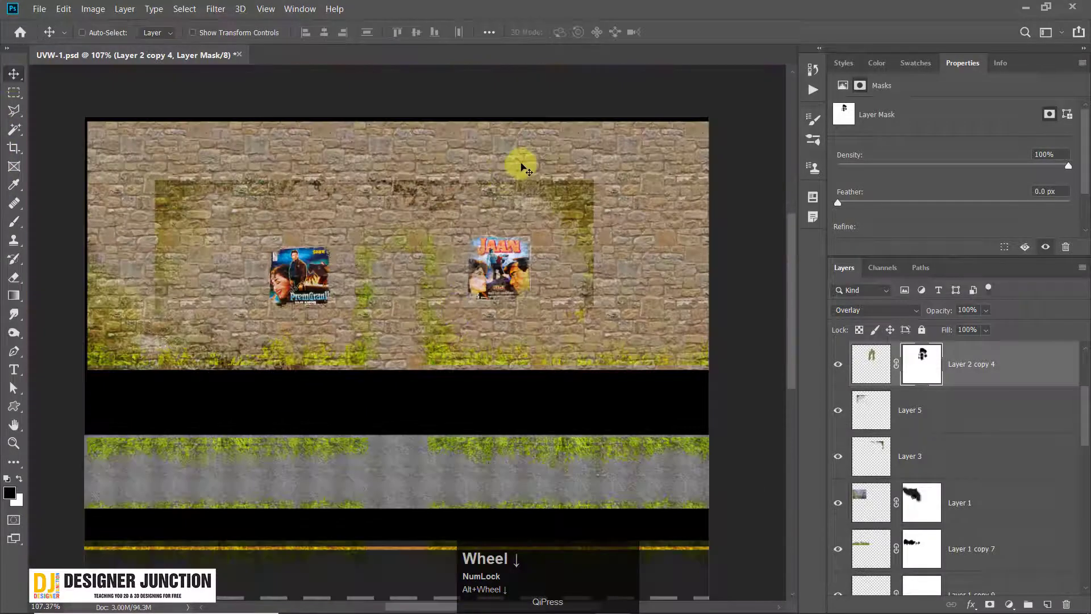
key("ctrl+s")
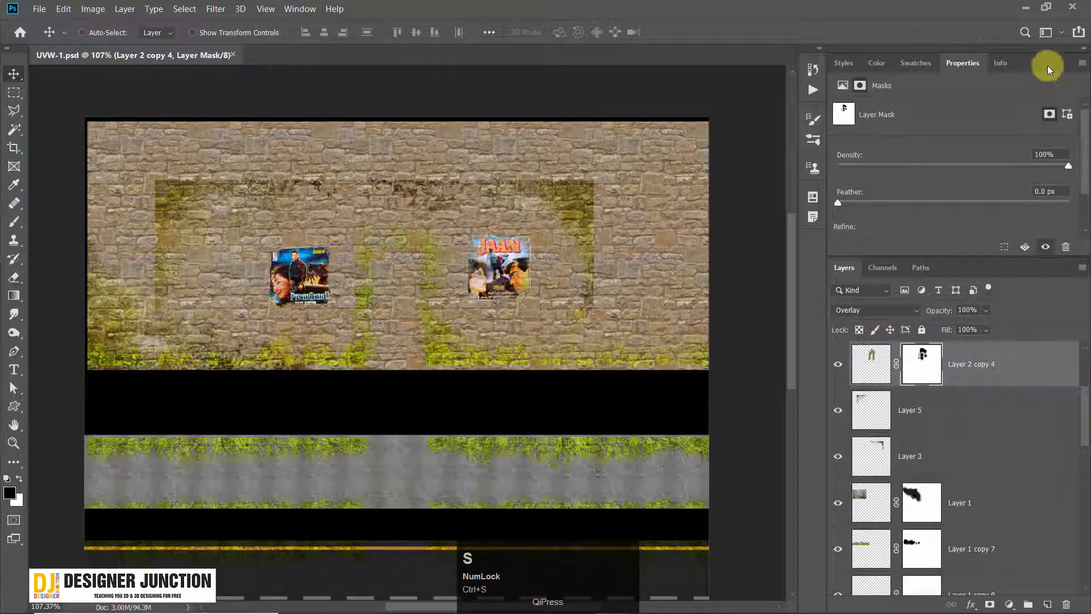
Step: Switch to 3ds Max and examine the updated wall moss around the gate and posters in the perspective and PhysCamera001 views
left_click(1016, 10)
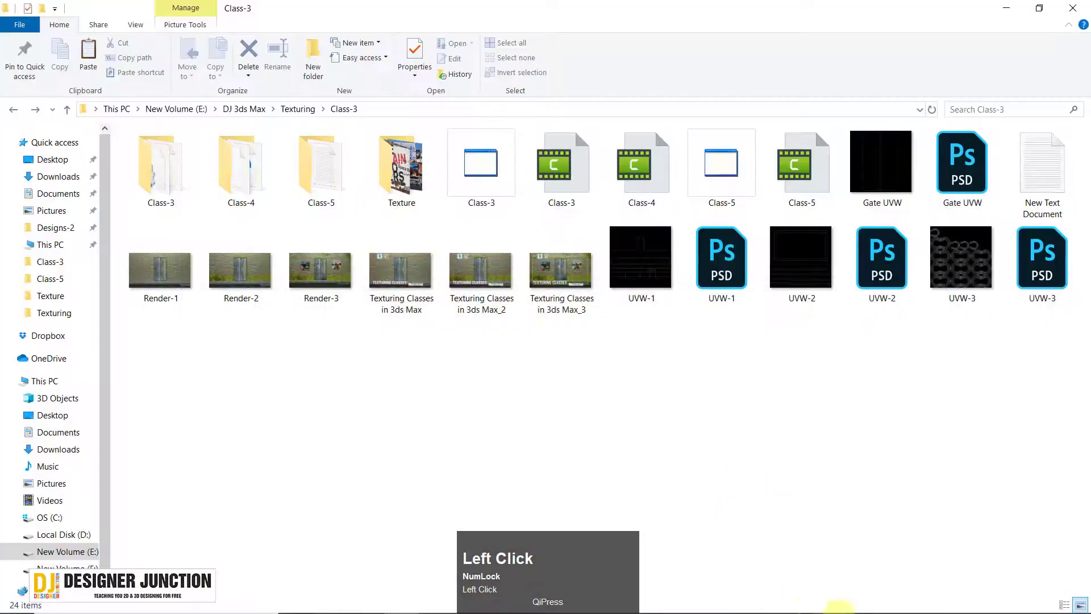
left_click(648, 600)
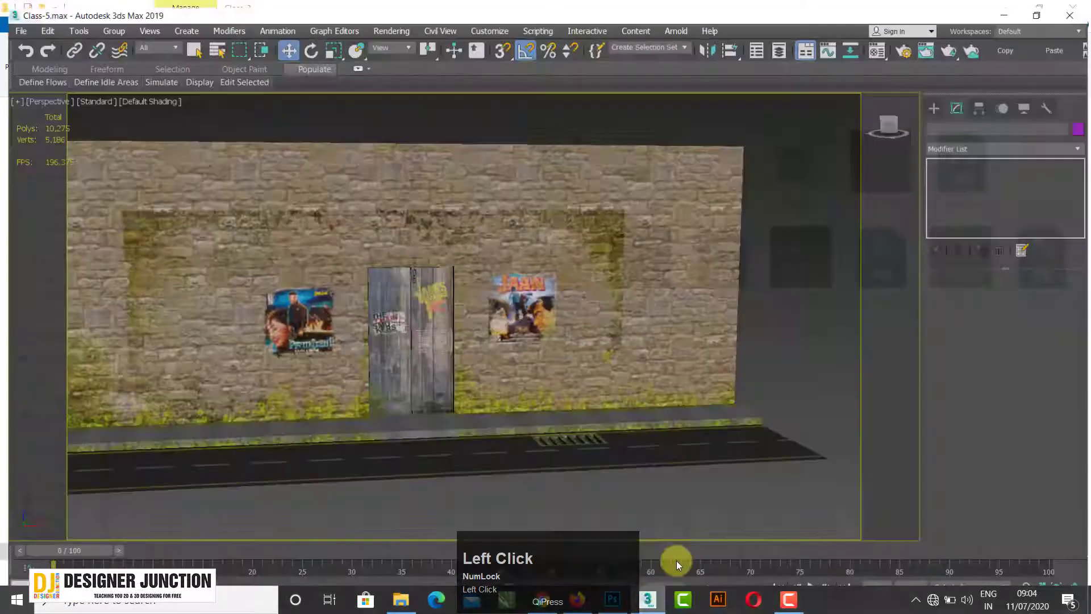
middle_click_drag(592, 304, 625, 297, "alt")
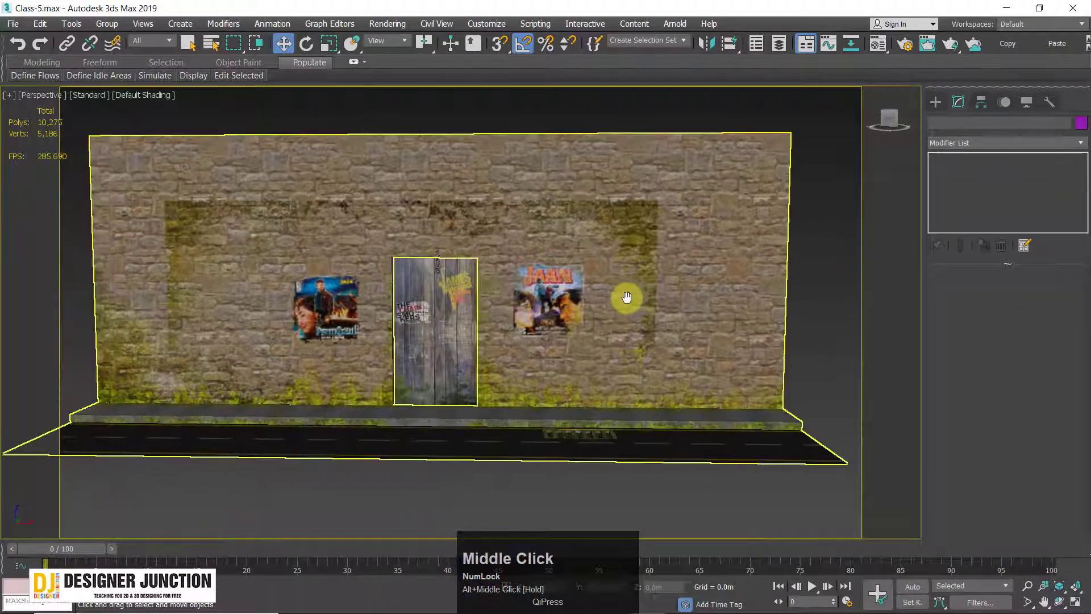
key("c")
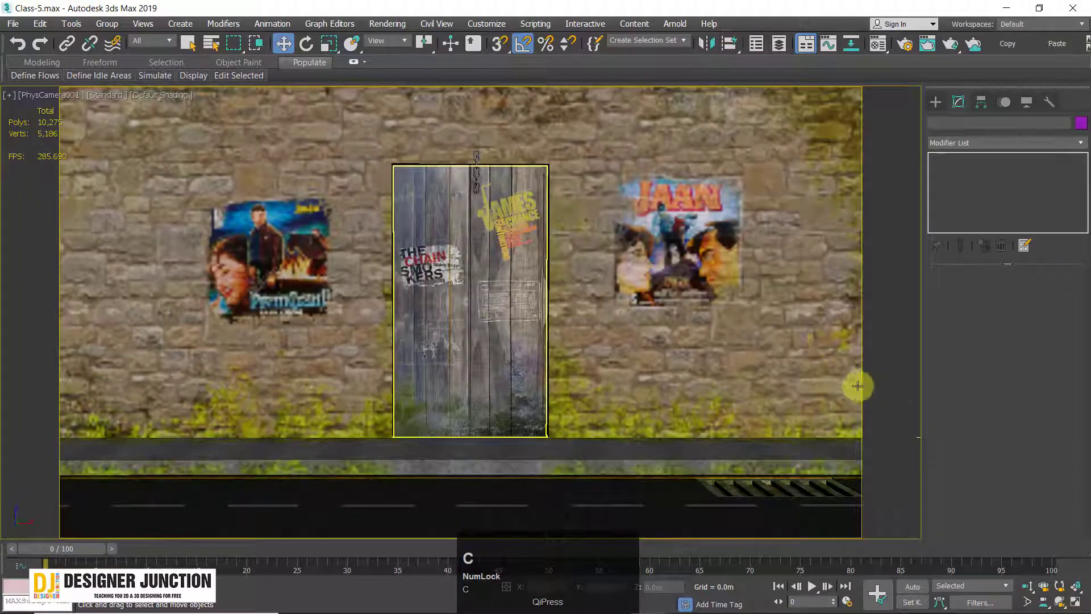
key("alt+w")
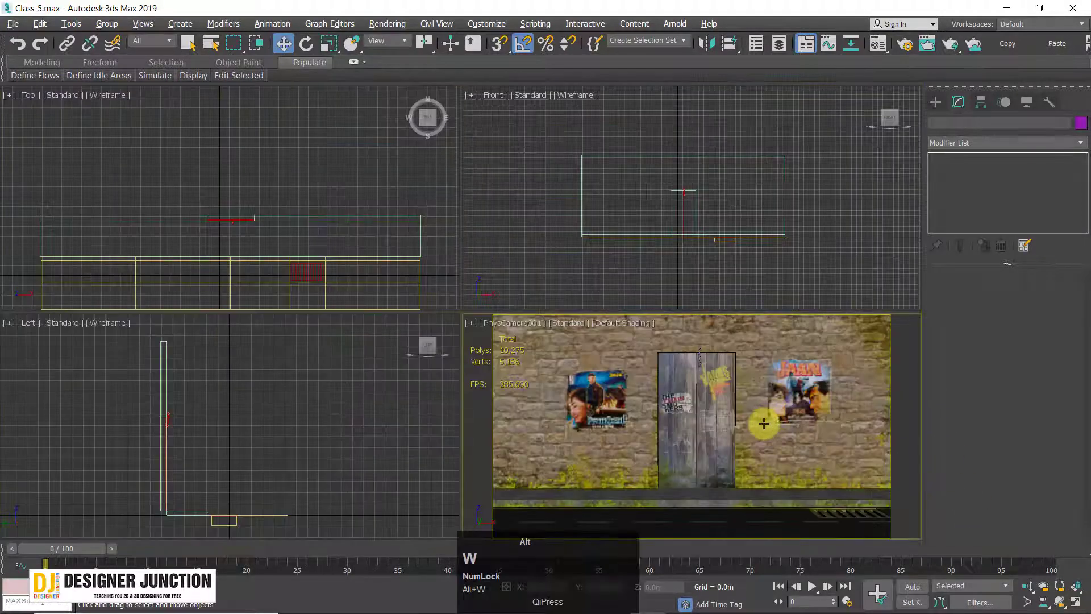
key("alt+w")
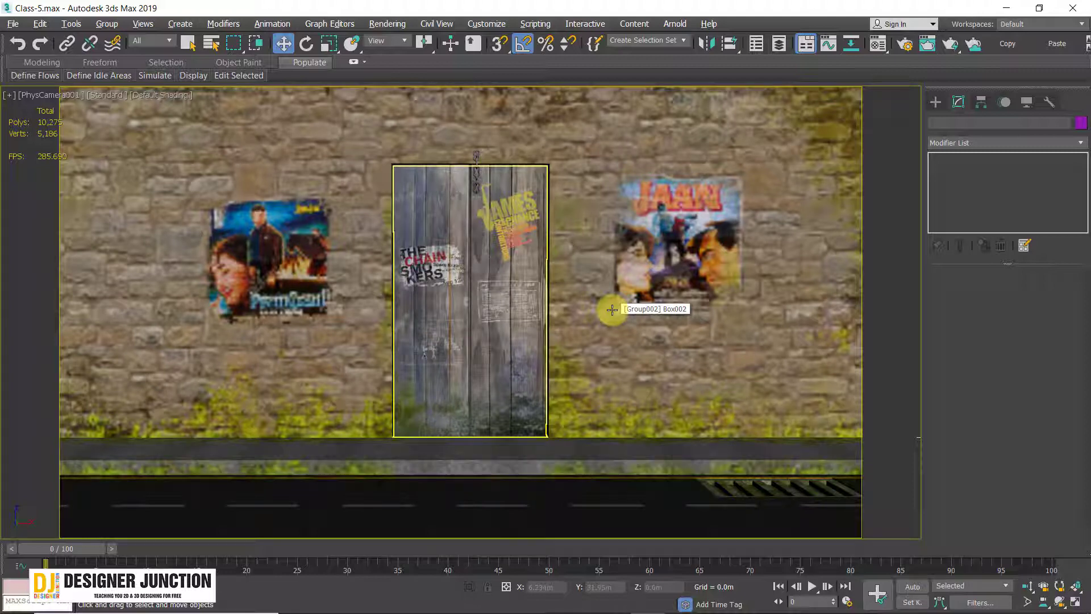
left_click(612, 309)
left_click(535, 323)
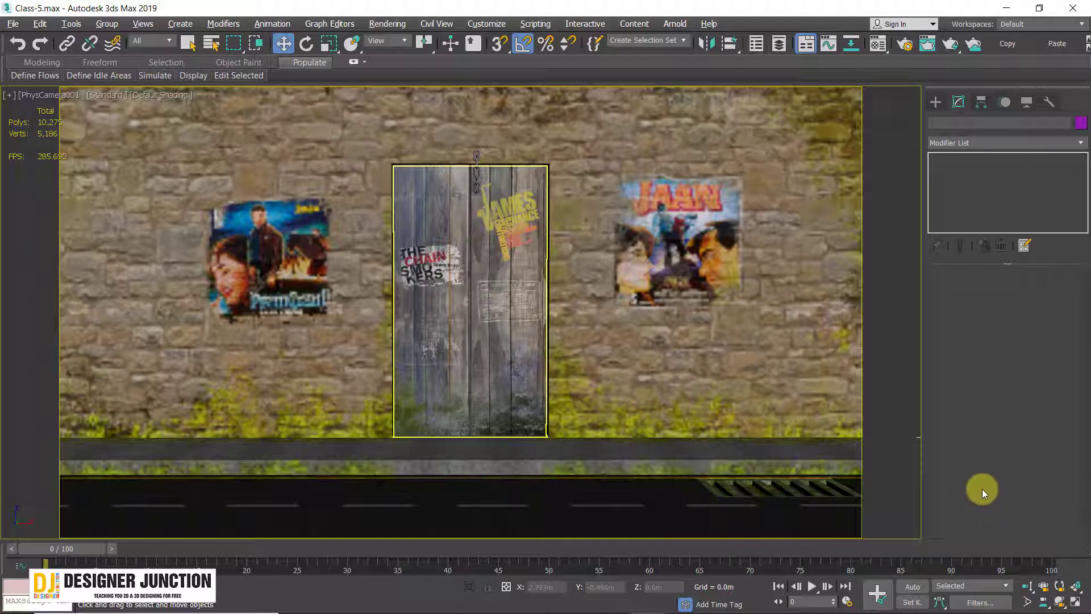
Step: Examine the road, sidewalk and kerb textures around the drain grate from several angles in the perspective view
key("p")
key("z")
middle_click_drag(628, 397, 546, 429, "alt")
scroll(428, 447, "up", 5, "alt")
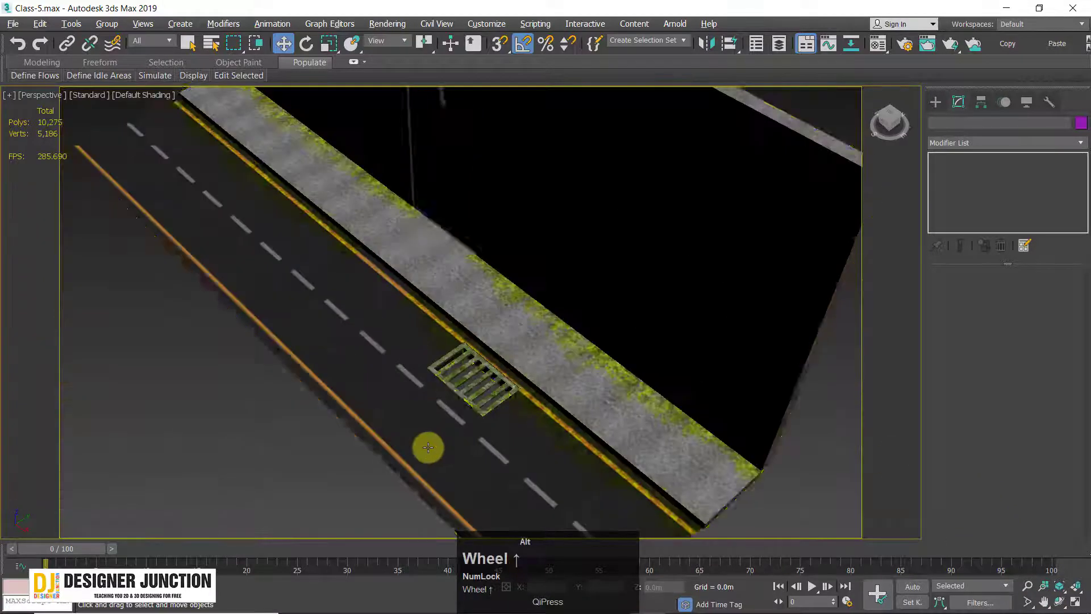
middle_click_drag(428, 447, 237, 292, "alt")
middle_click_drag(356, 421, 295, 368, "alt")
middle_click_drag(236, 389, 618, 348, "alt")
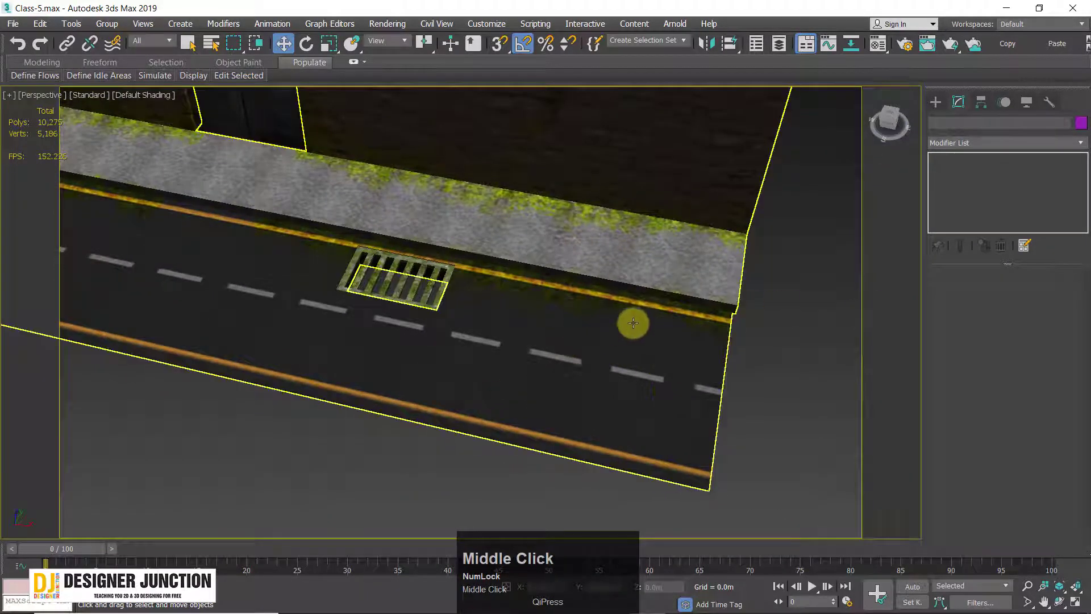
middle_click_drag(670, 322, 541, 199, "alt")
scroll(622, 403, "up", 2)
scroll(466, 319, "up", 3)
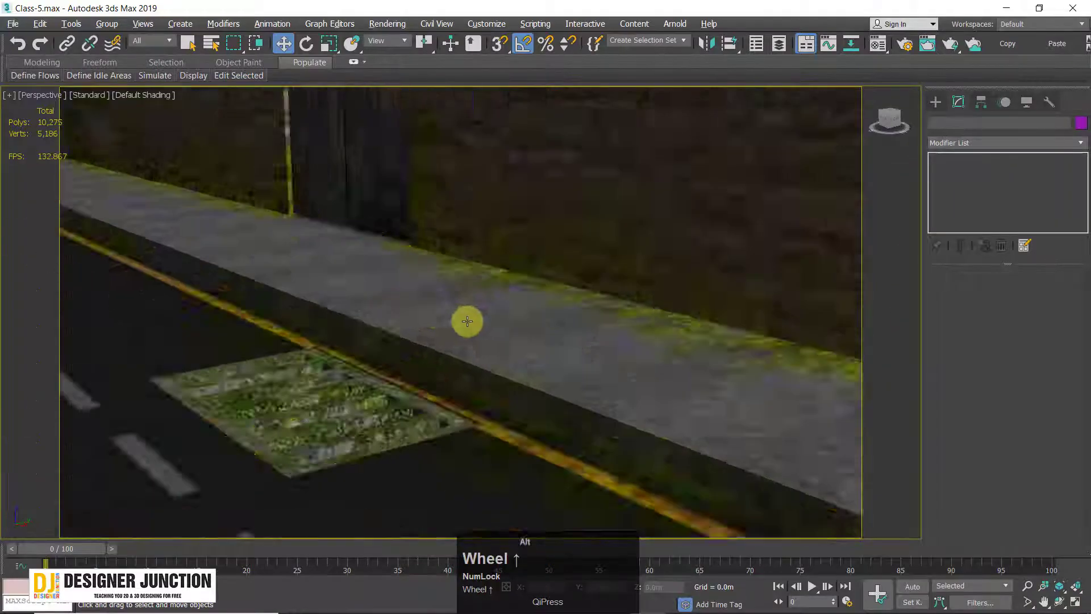
Step: Inspect the mossy drain grate and the road surface around its edges up close in the perspective view
middle_click_drag(466, 319, 513, 246, "alt")
scroll(650, 441, "up", 4)
middle_click_drag(649, 440, 640, 330, "alt")
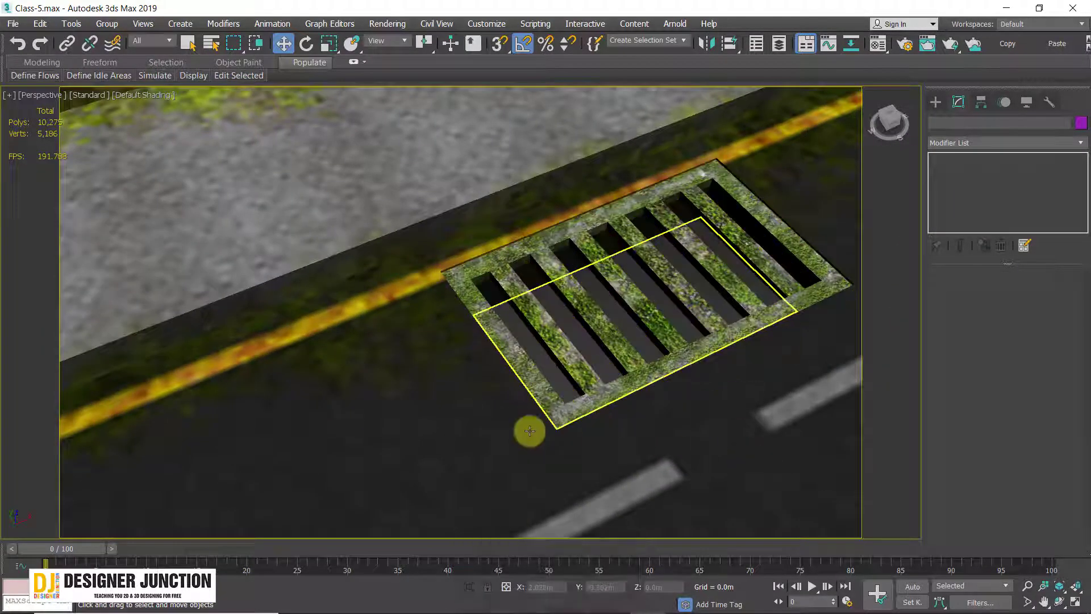
scroll(743, 365, "down", 3)
middle_click_drag(743, 365, 721, 472, "alt")
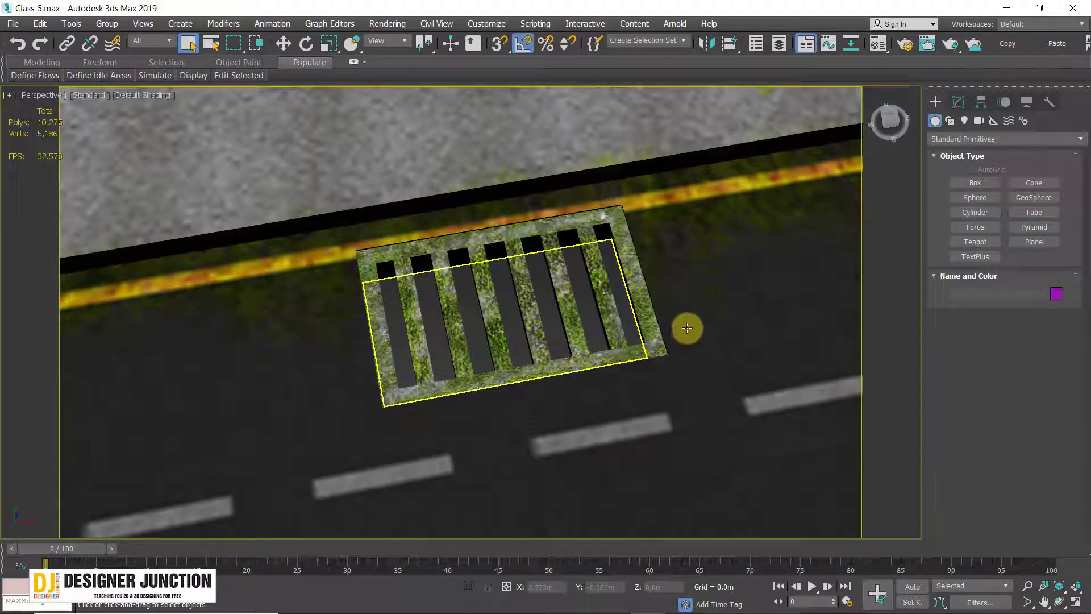
scroll(466, 354, "up", 2)
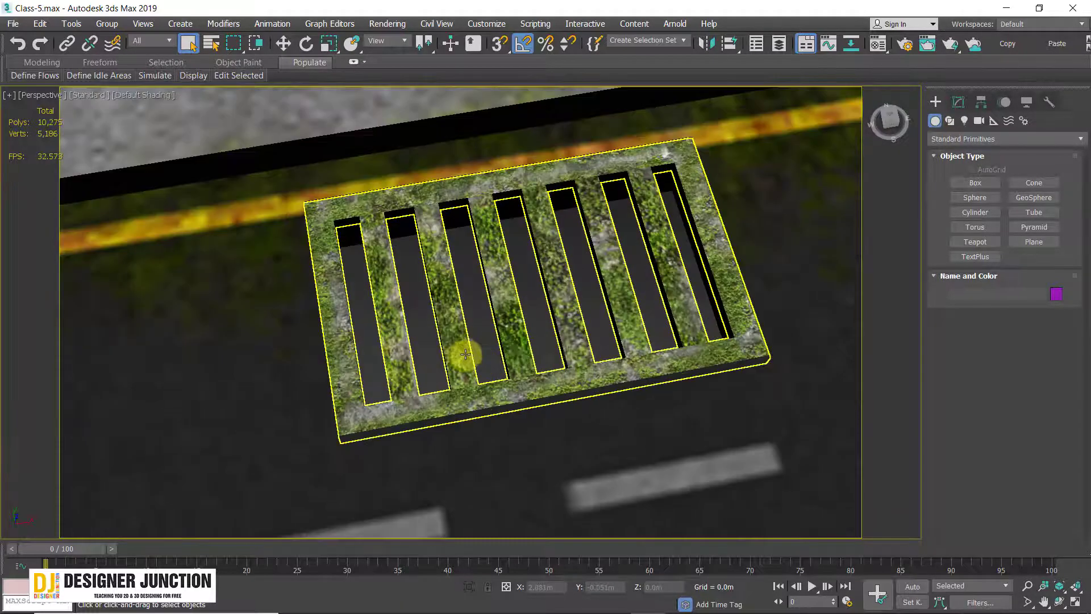
middle_click_drag(748, 370, 761, 202, "alt")
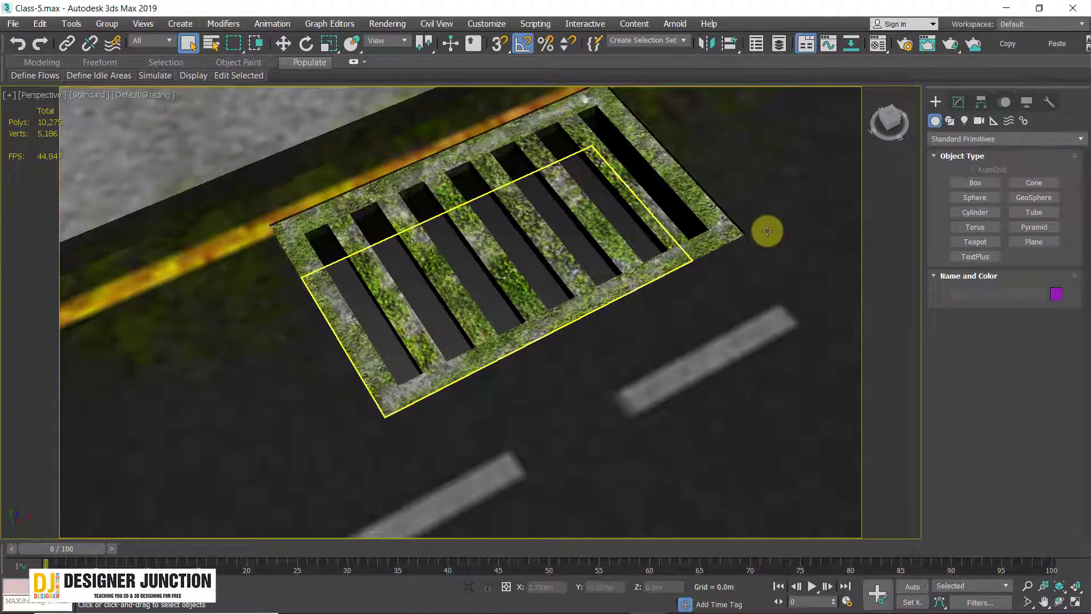
scroll(340, 352, "down", 3)
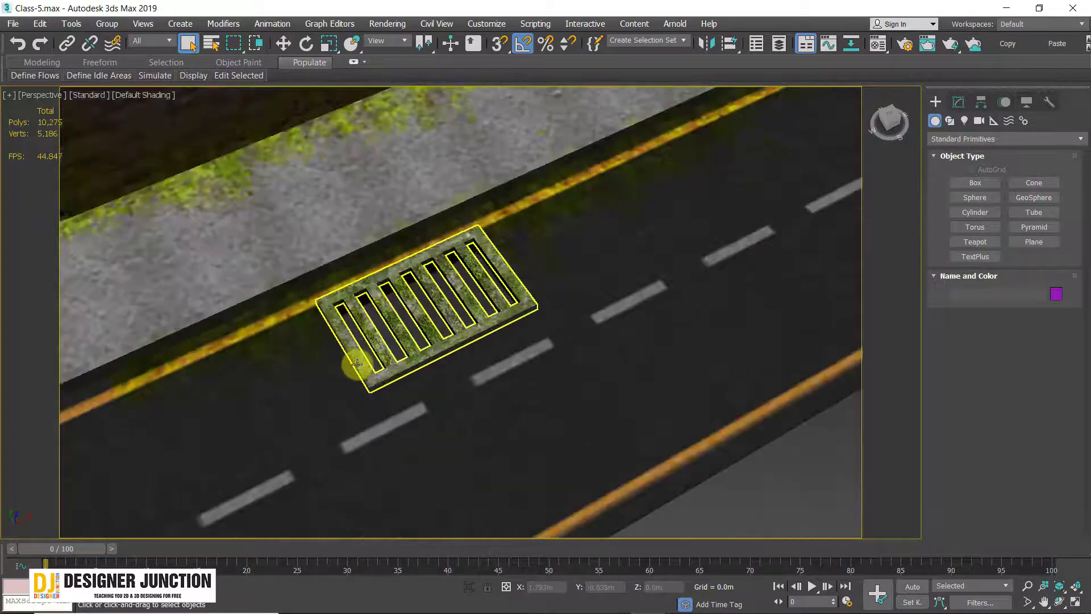
scroll(363, 355, "up", 3)
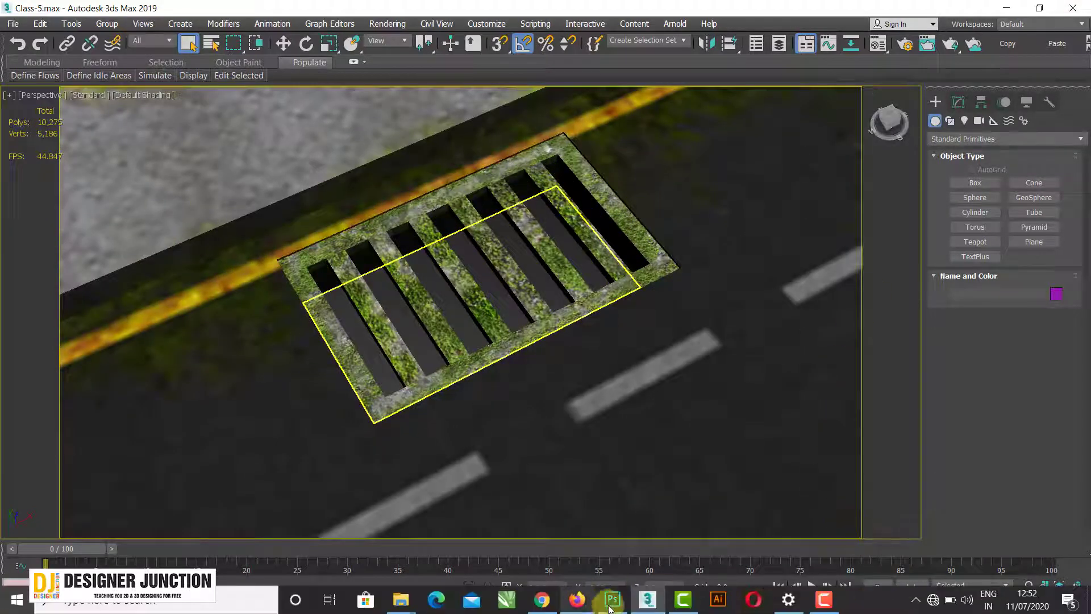
Step: Switch to Photoshop and examine the drain grate outline and the surrounding road strip in UVW-1.psd
left_click(612, 602)
scroll(548, 432, "up", 3, "alt")
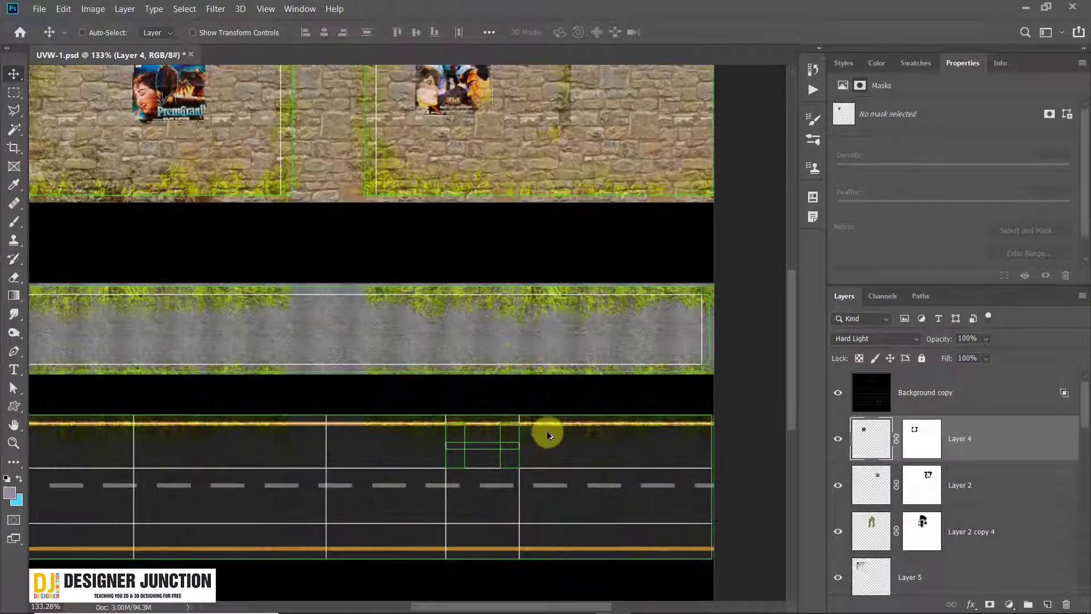
left_click_drag(519, 329, 493, 295)
scroll(472, 432, "up", 2, "alt")
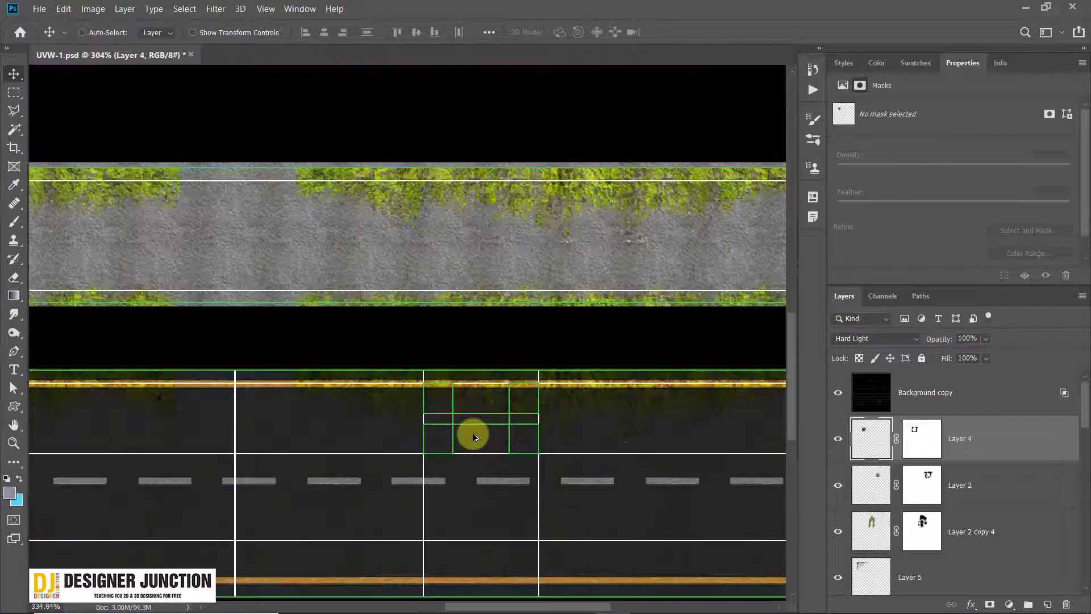
scroll(472, 432, "down", 4, "alt")
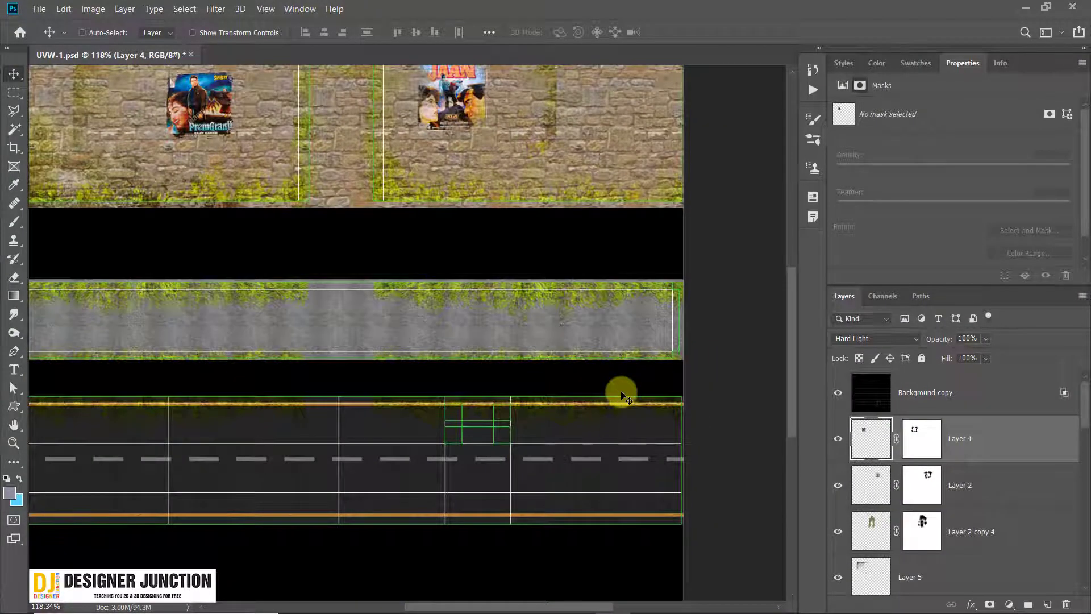
scroll(519, 438, "up", 5, "alt")
scroll(466, 418, "down", 1, "alt")
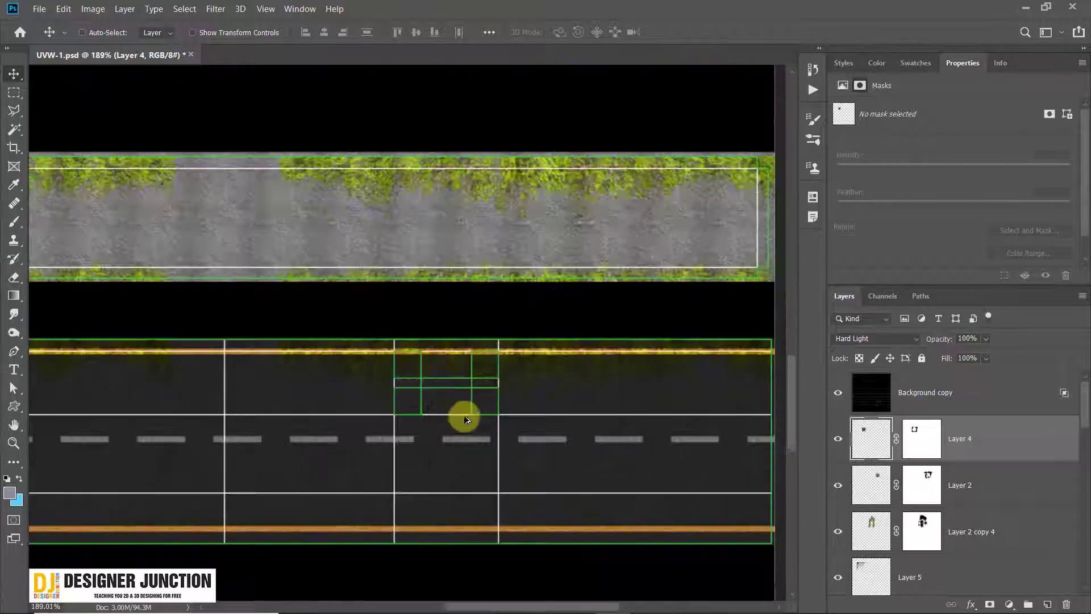
scroll(466, 418, "down", 3, "alt")
scroll(449, 396, "up", 5, "alt")
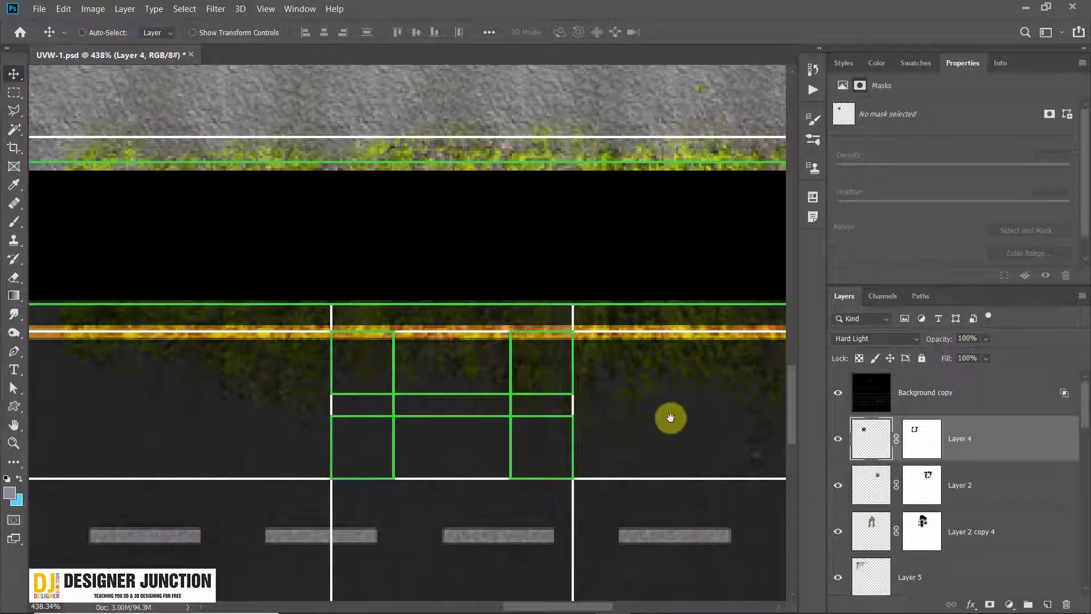
left_click_drag(671, 418, 689, 353)
scroll(689, 353, "up", 2, "alt")
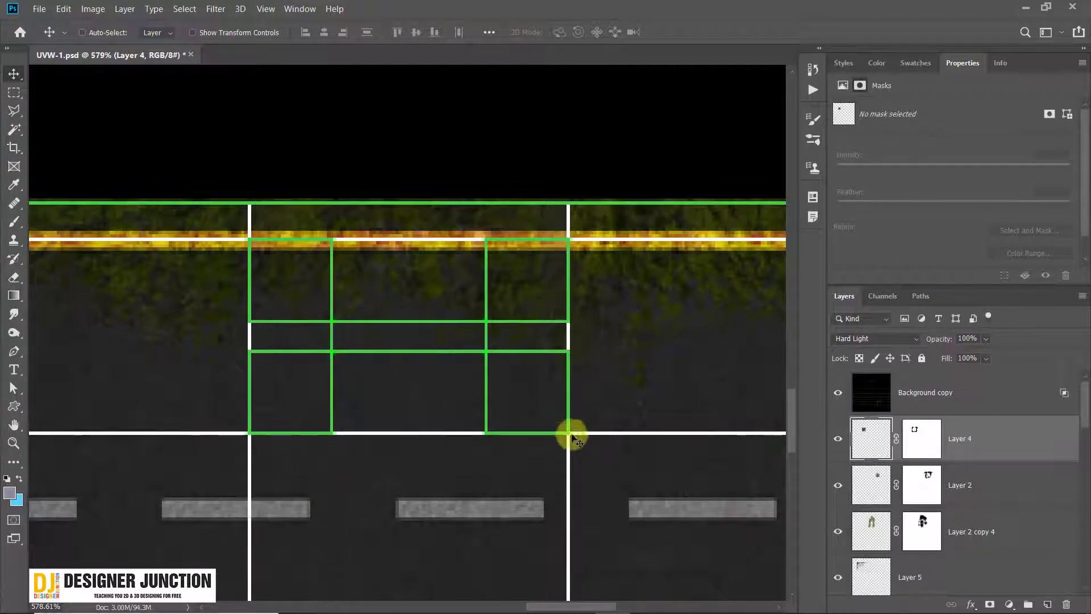
scroll(599, 341, "down", 5, "alt")
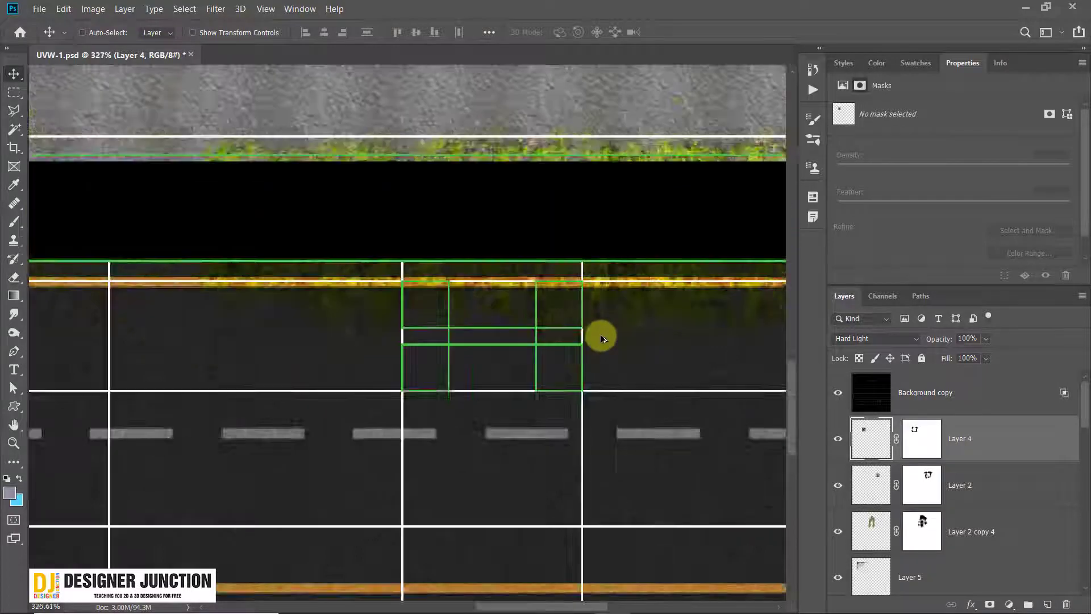
Step: Hide the Background copy layer that overlays the UV wireframe lines on the texture
left_click_drag(565, 138, 420, 433)
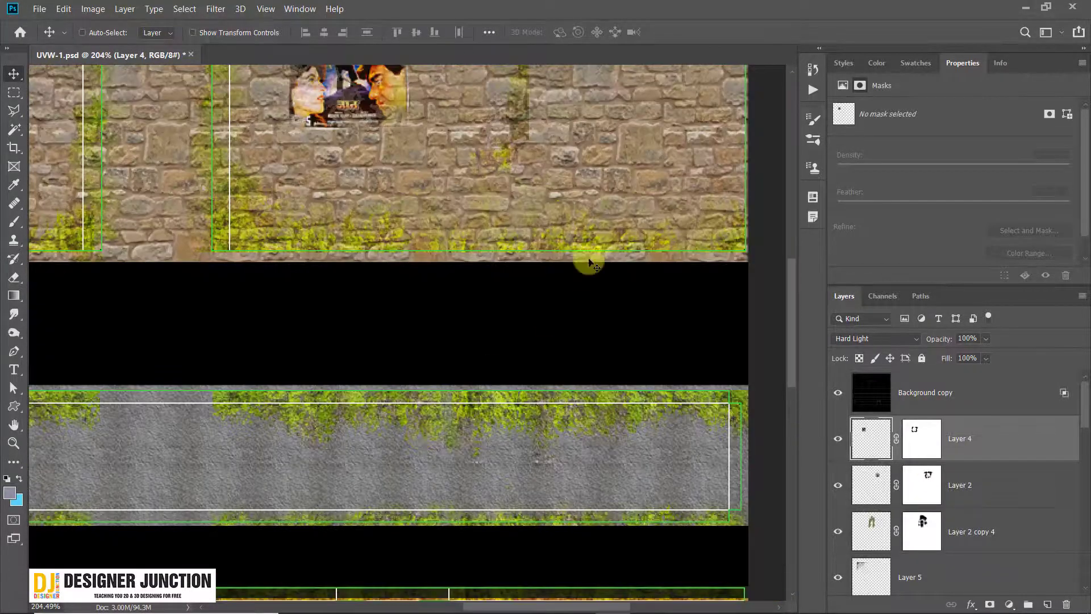
right_click(577, 235)
left_click(605, 244)
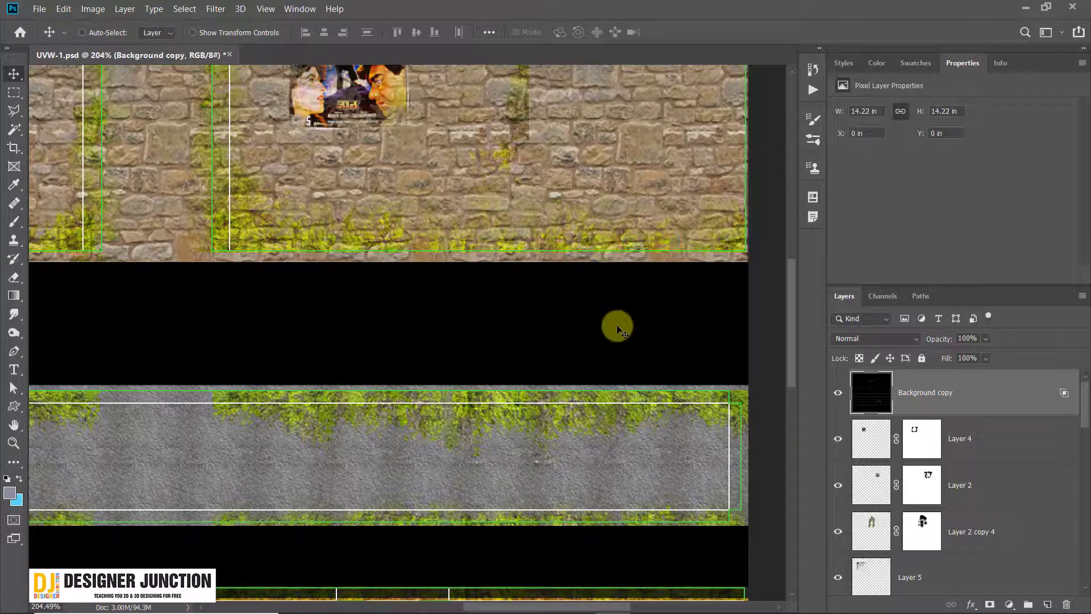
left_click(834, 393)
right_click(507, 252)
left_click(528, 254)
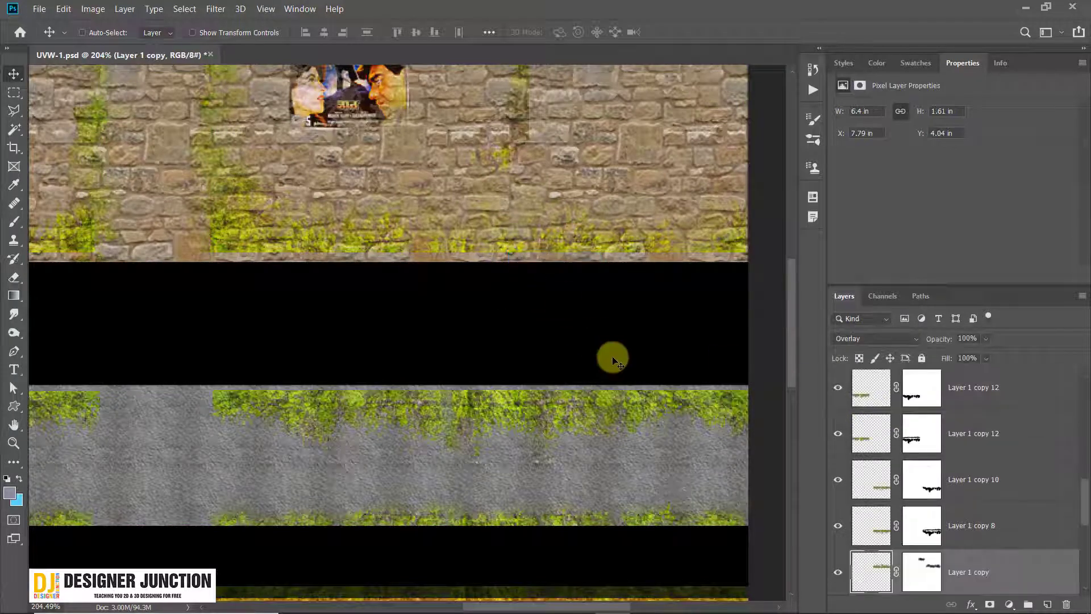
left_click_drag(585, 434, 575, 386)
scroll(575, 385, "down", 4, "alt")
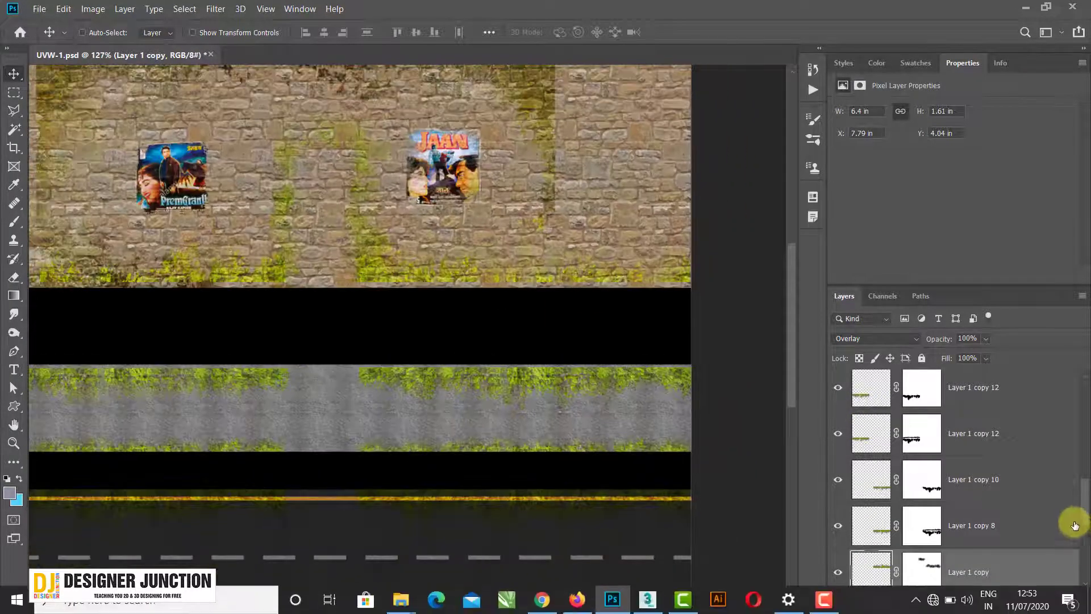
left_click_drag(1082, 511, 1088, 544)
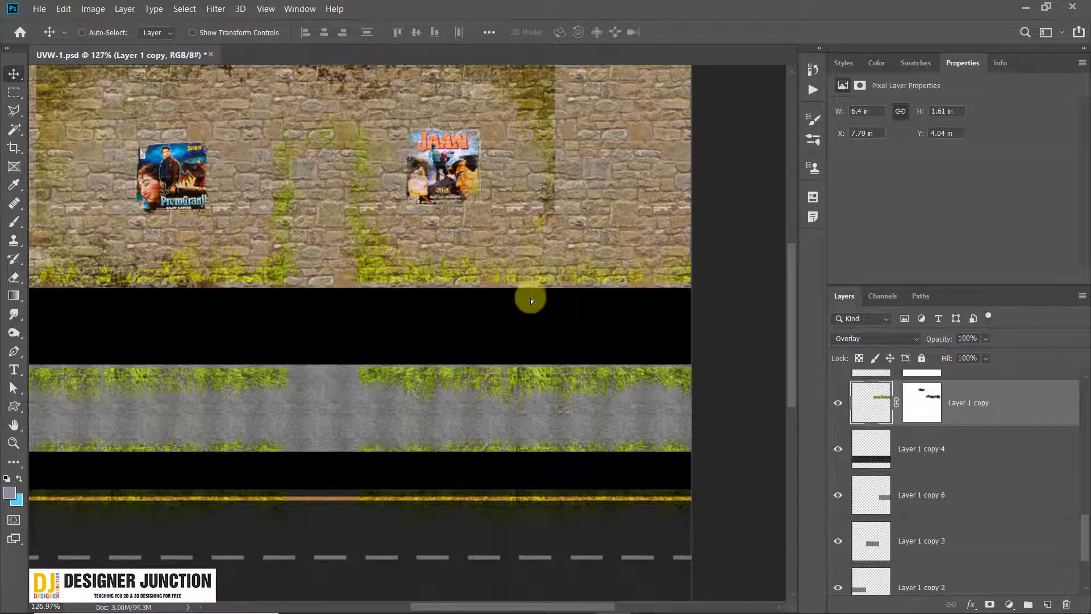
left_click_drag(531, 297, 418, 432, "alt")
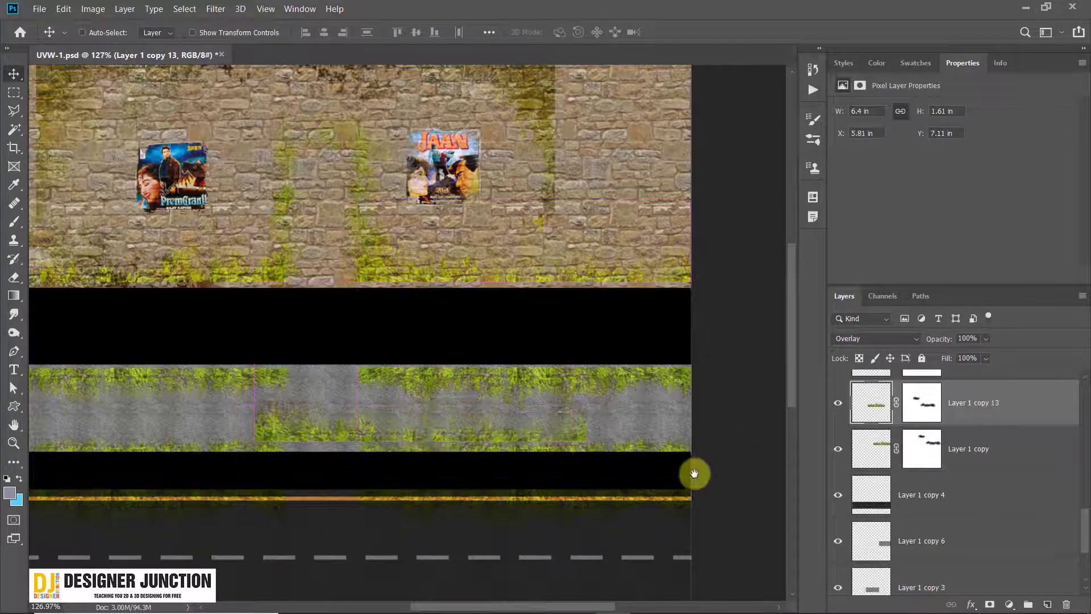
left_click_drag(694, 474, 689, 401)
left_click(686, 388, "ctrl")
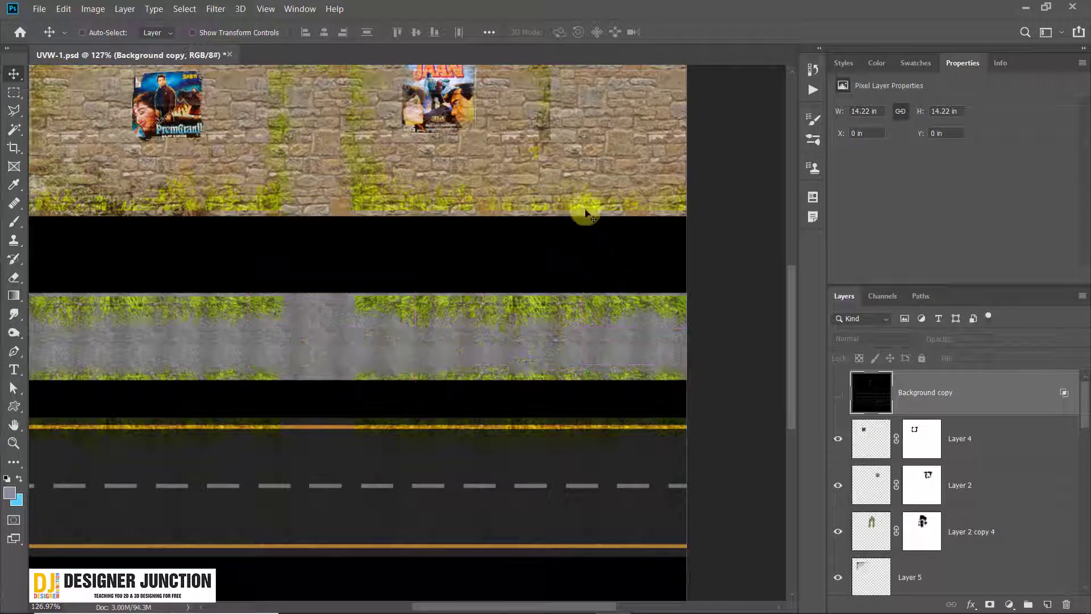
left_click_drag(588, 196, 598, 181, "alt")
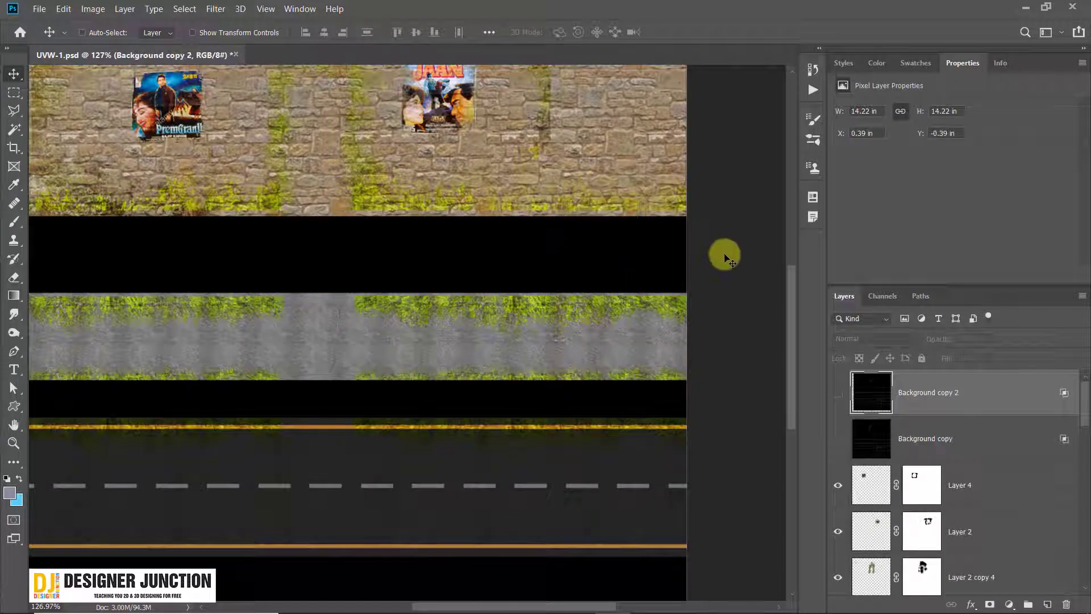
key("ctrl+z")
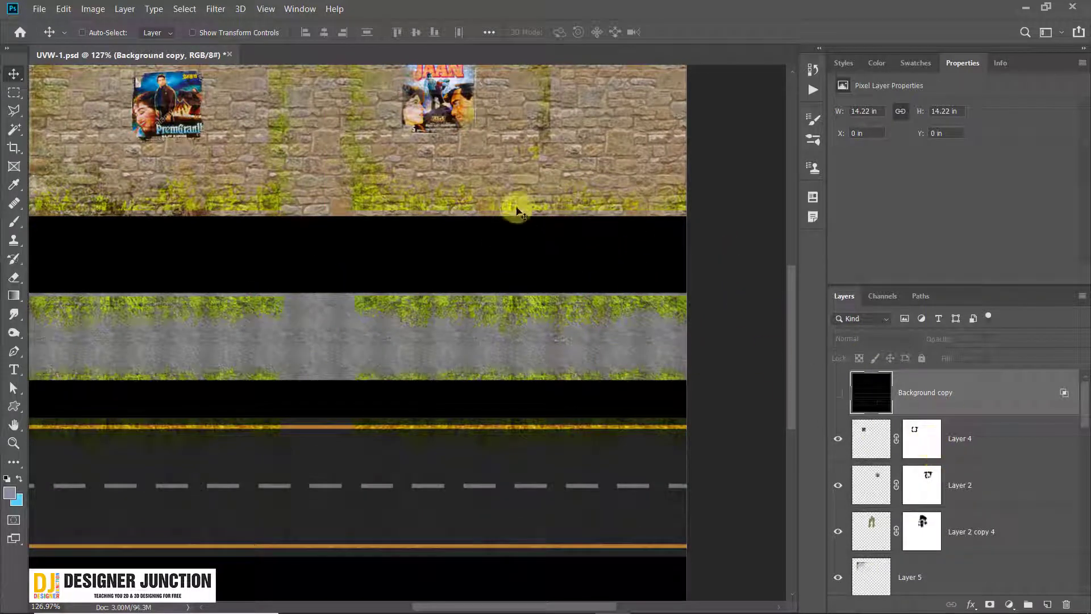
Step: Duplicate the Layer 1 copy moss strip from the wall base and move the duplicate onto the road's upper lane
right_click(534, 212)
left_click(555, 218)
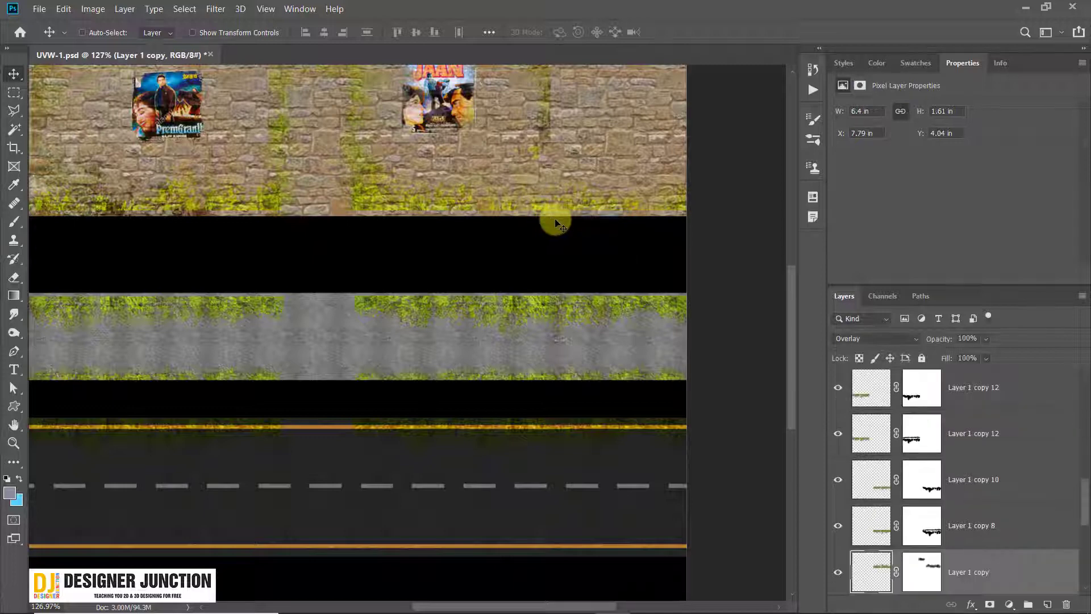
left_click_drag(544, 204, 557, 169, "alt")
left_click_drag(624, 356, 632, 311)
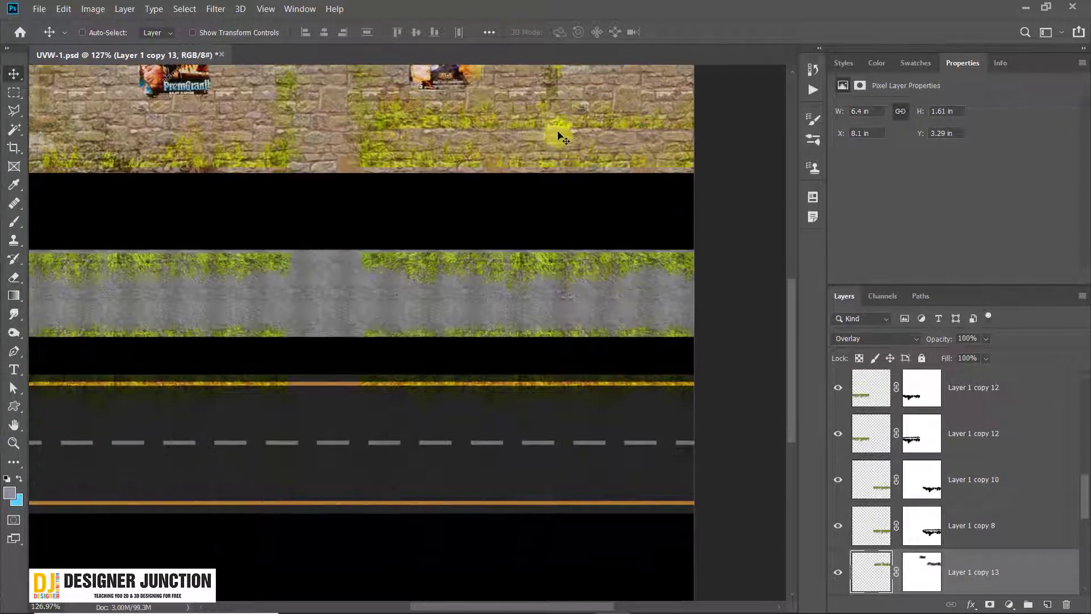
left_click_drag(562, 137, 496, 418)
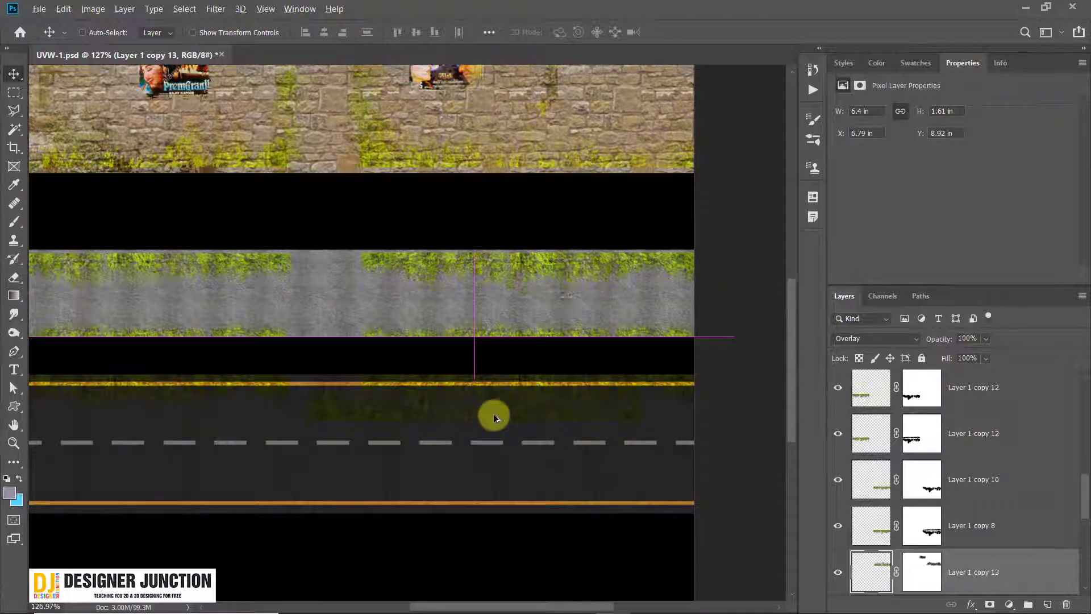
scroll(494, 417, "up", 6, "alt")
scroll(494, 416, "down", 11, "alt")
scroll(569, 473, "up", 6, "alt")
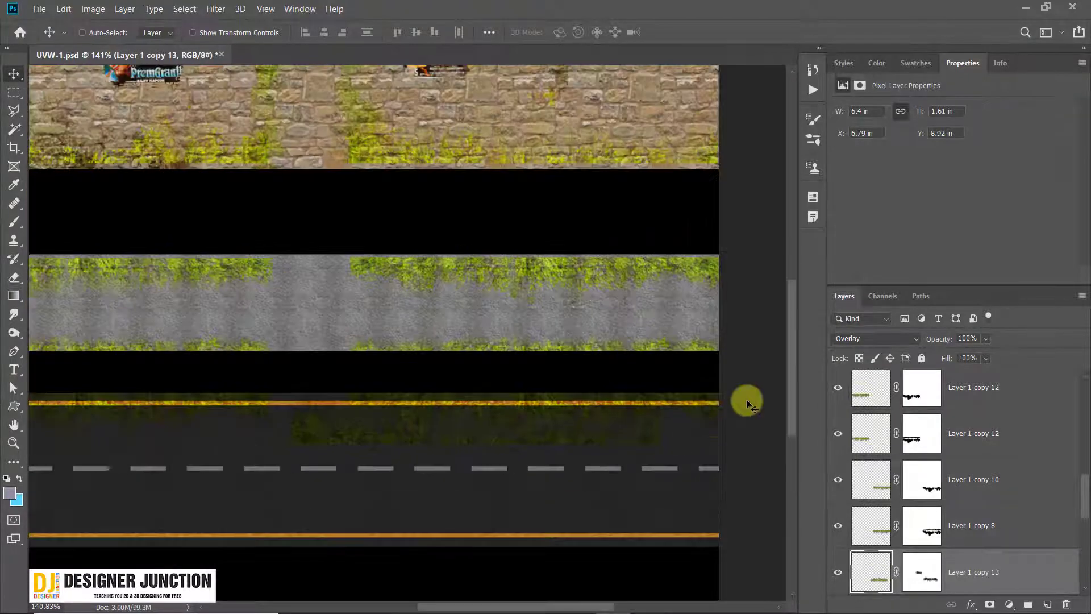
Step: Show the Background copy wireframe again and shift the duplicated moss strip across the drain grate outline, down to its lower edge
mouse_move(1081, 505)
left_mouse_down()
mouse_move(1078, 372)
mouse_move(1080, 521)
left_mouse_up()
left_click(835, 393)
scroll(457, 386, "up", 3, "alt")
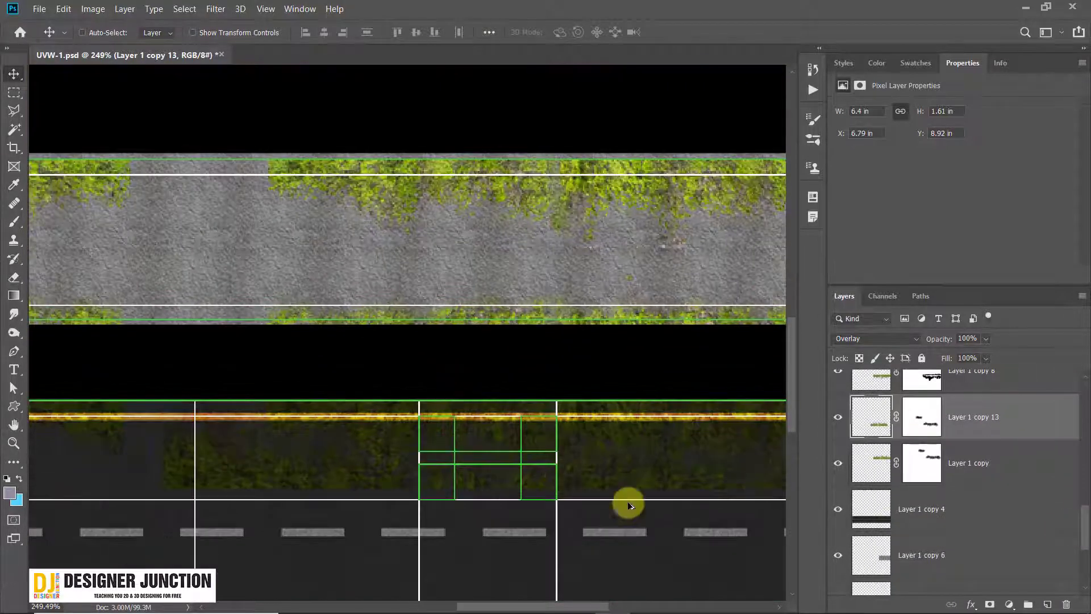
scroll(597, 341, "up", 1, "alt")
scroll(575, 356, "down", 2)
left_click_drag(562, 376, 538, 392)
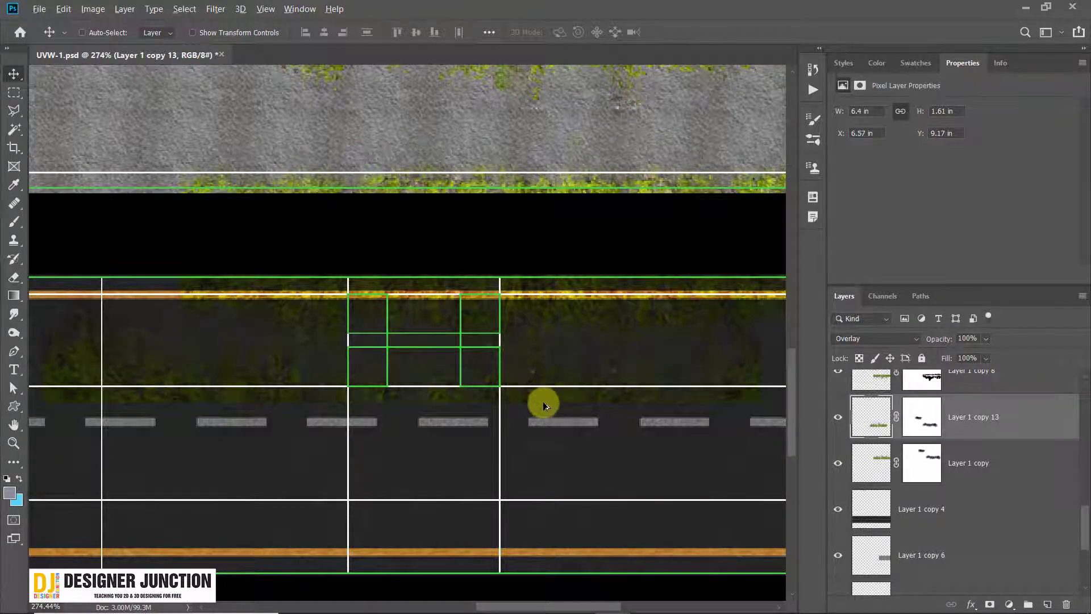
scroll(540, 392, "down", 2, "alt")
left_click_drag(625, 376, 599, 380)
mouse_move(541, 402)
left_mouse_down()
mouse_move(533, 427)
mouse_move(552, 400)
left_mouse_up()
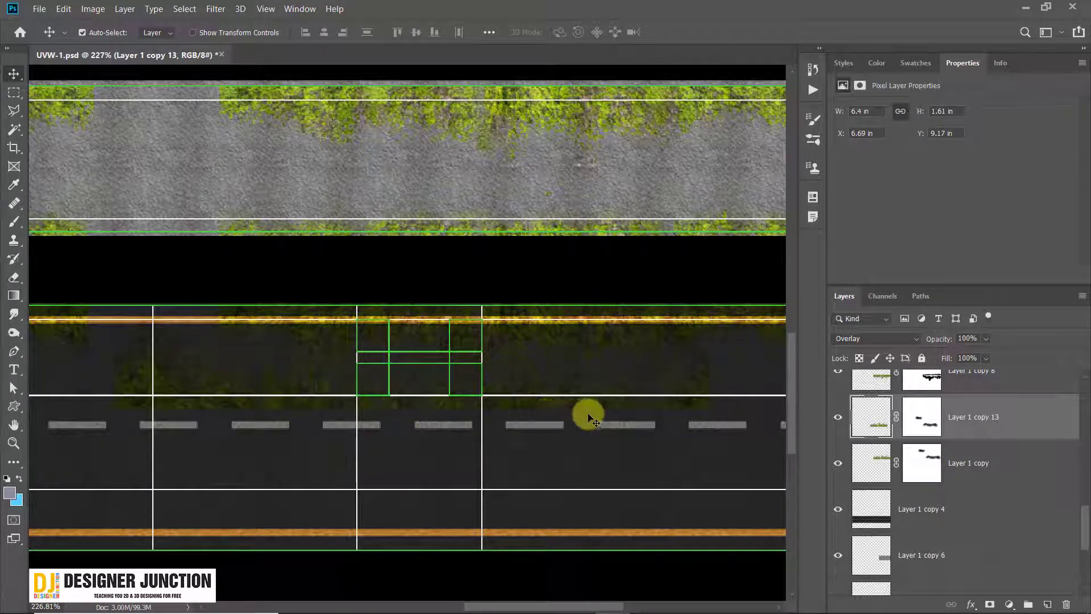
Step: Rotate the moss strip 180°, flip it horizontally, and move it onto the road directly below the grate outline
key("ctrl+t")
right_click(605, 363)
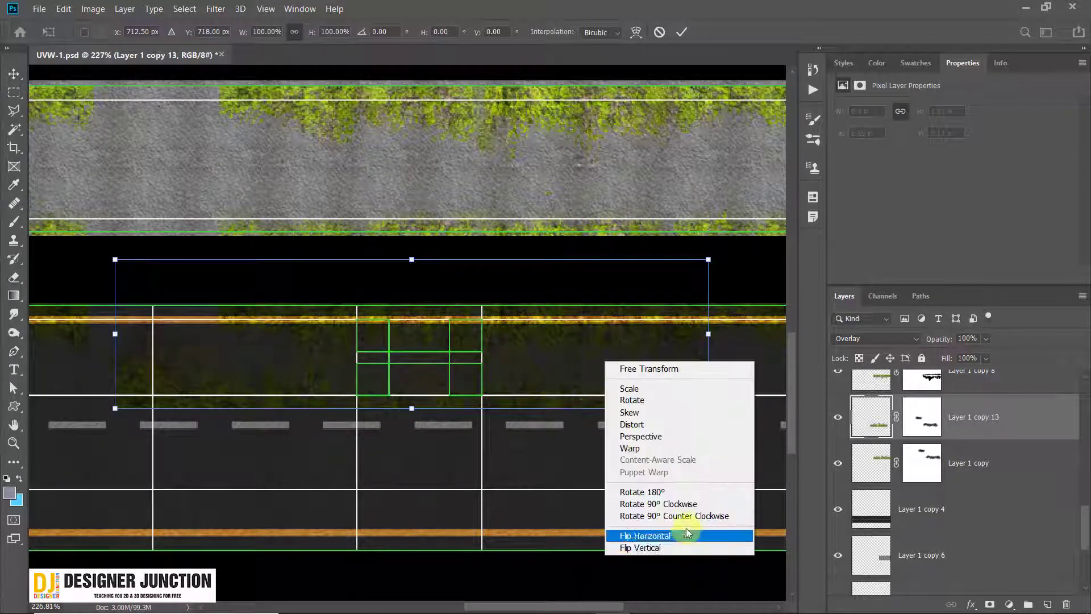
left_click(692, 493)
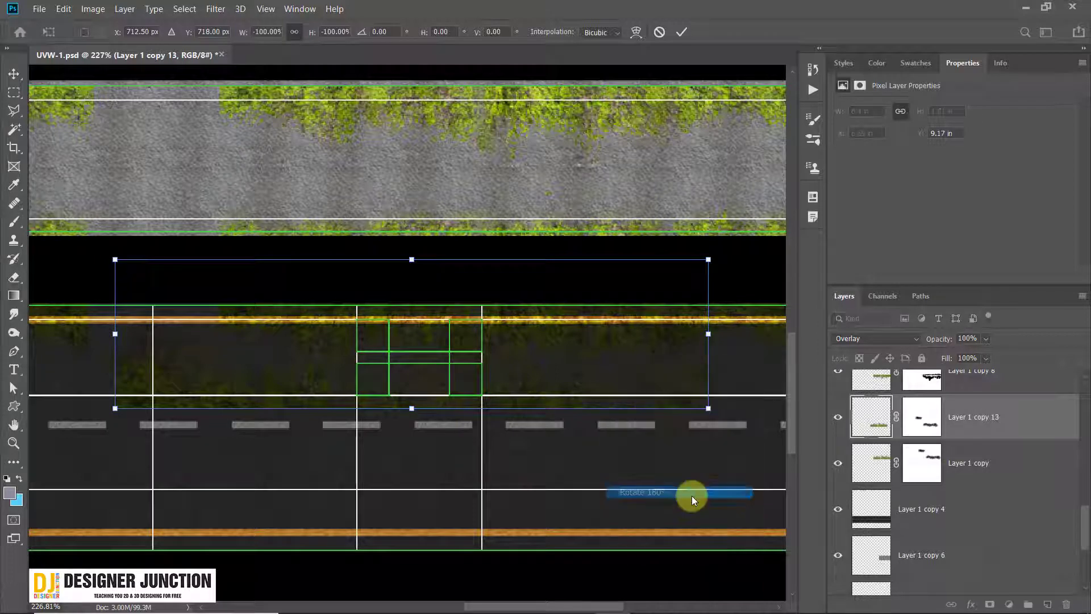
right_click(602, 348)
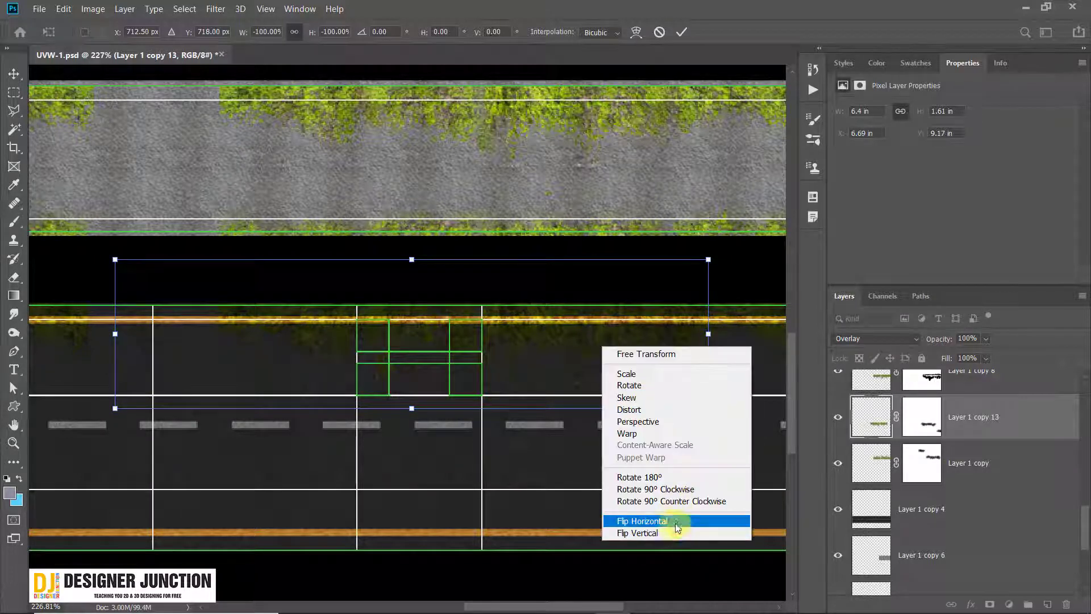
left_click(687, 519)
left_click_drag(510, 369, 499, 394)
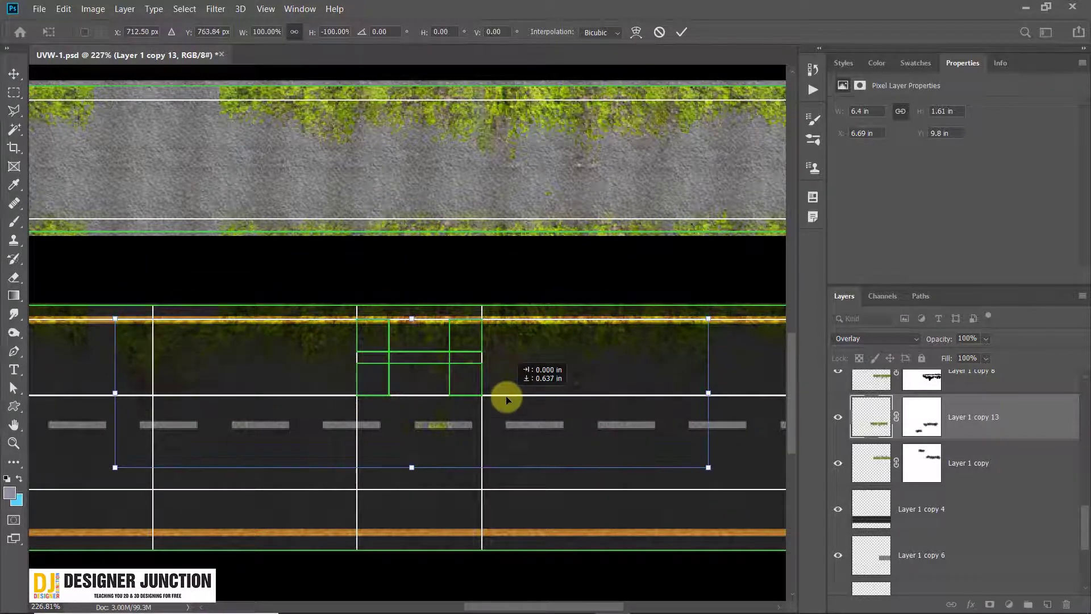
key("ctrl+z")
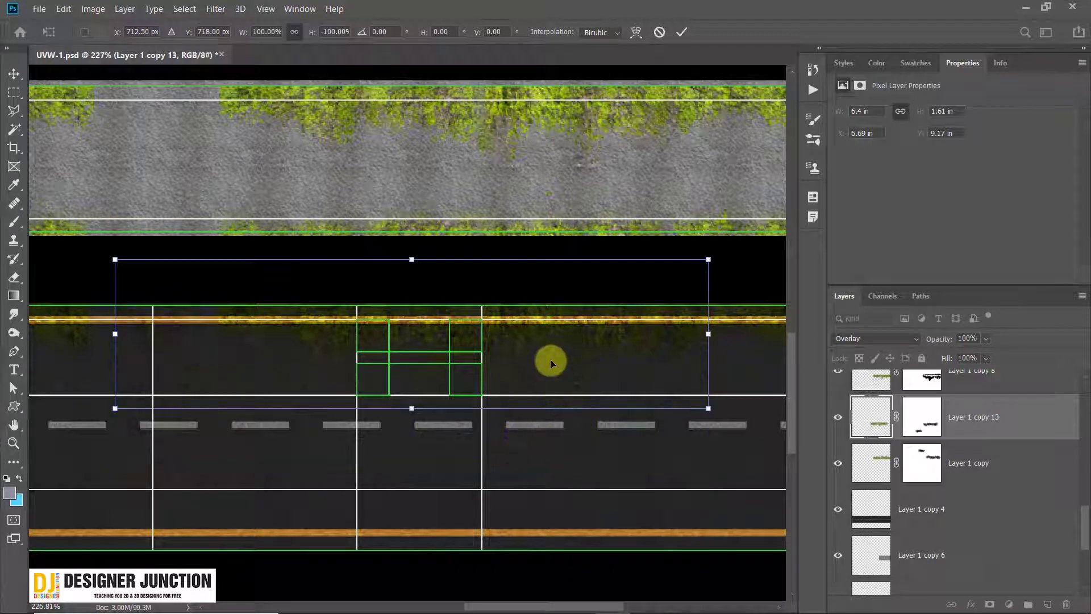
left_click_drag(540, 358, 556, 472)
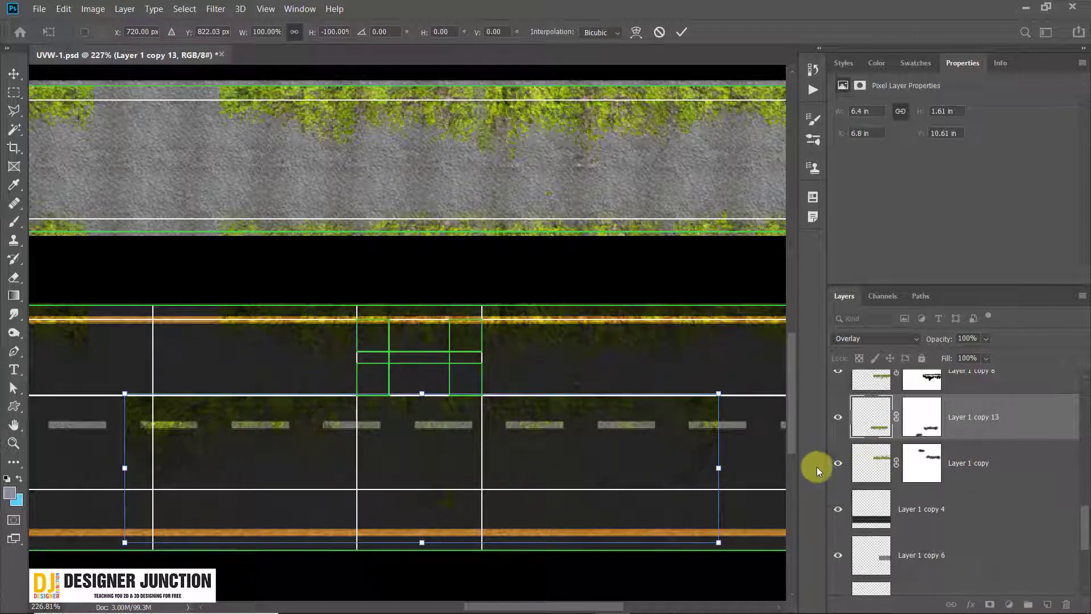
key("Return")
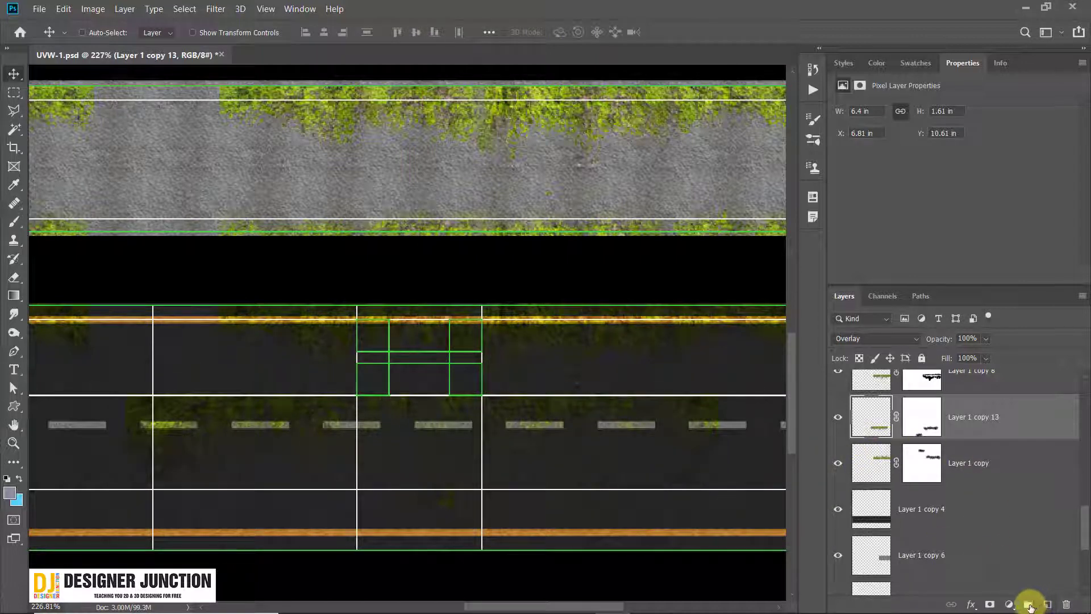
Step: Add a blank layer above Layer 1 copy 13, merge the two into one layer, and compare it hidden and shown
left_click(1029, 605)
key("ctrl+z")
left_click(1047, 605)
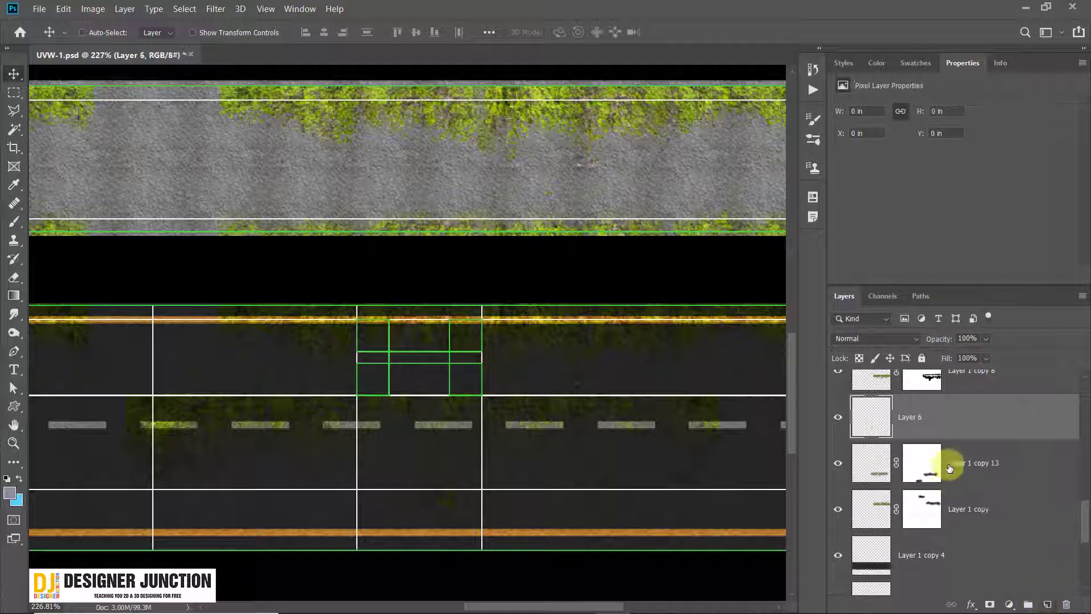
left_click(983, 475, "shift")
key("ctrl+e")
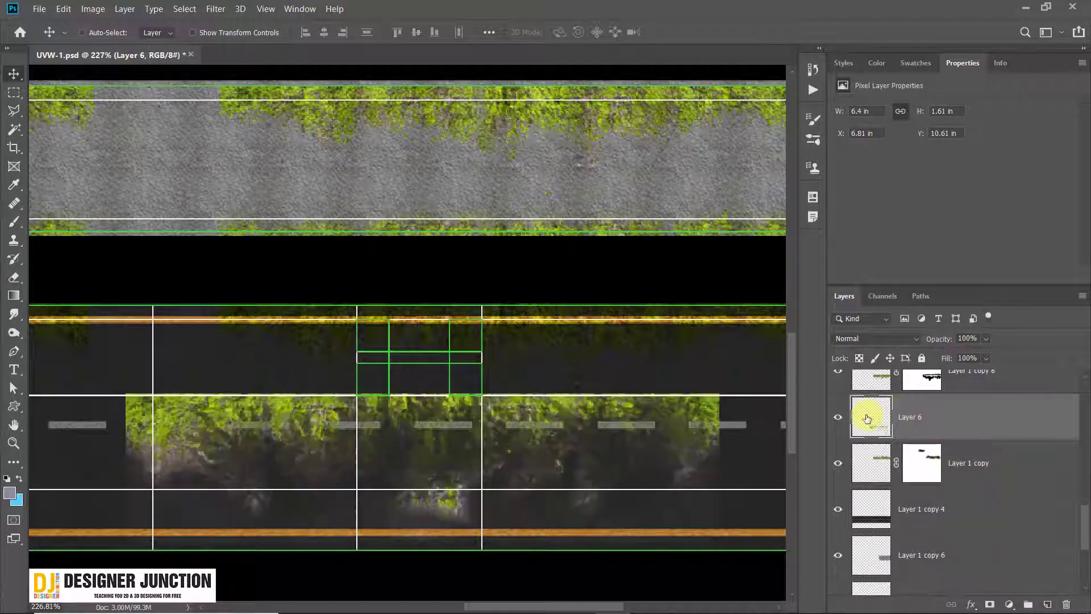
left_click(837, 417)
left_click(837, 417)
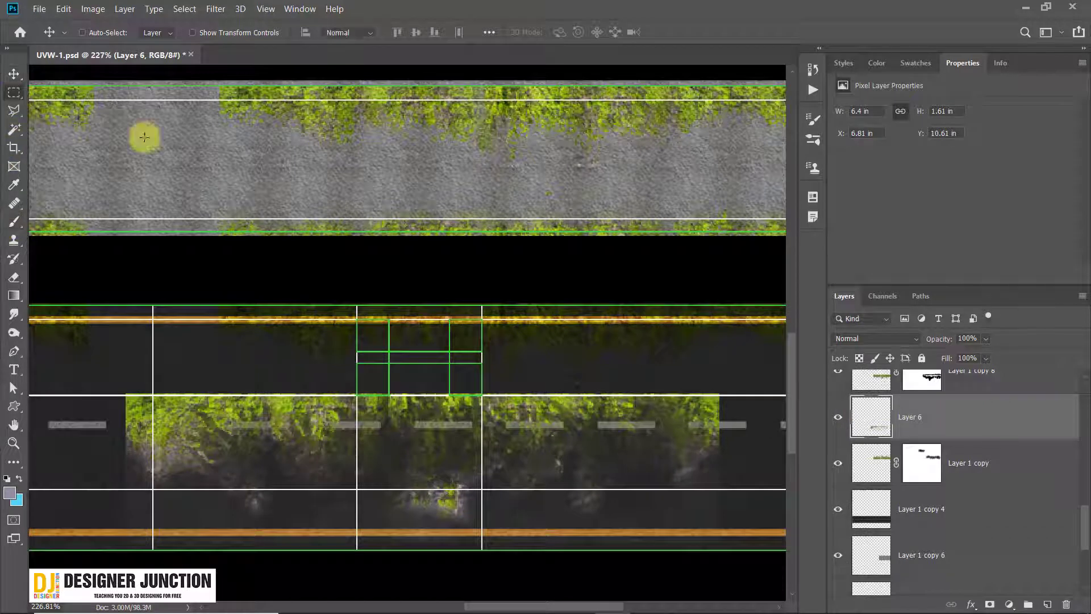
Step: Delete both ends of the merged moss strip with rectangular selections, keeping only the section below the grate outline
key("m")
left_click_drag(495, 375, 728, 519)
key("Delete")
left_click_drag(115, 376, 322, 585)
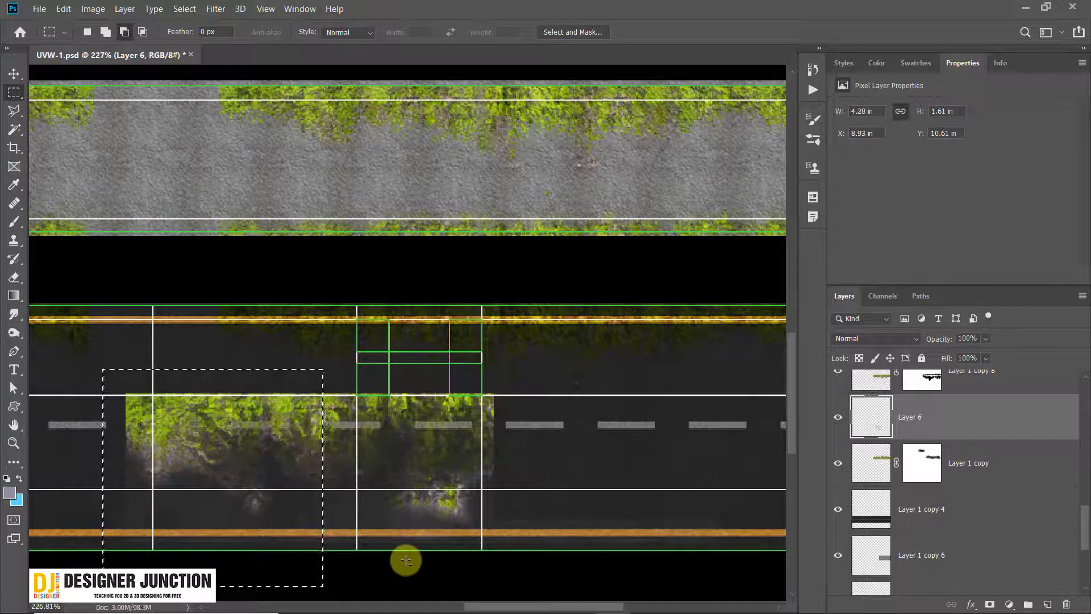
key("Delete")
key("ctrl+d")
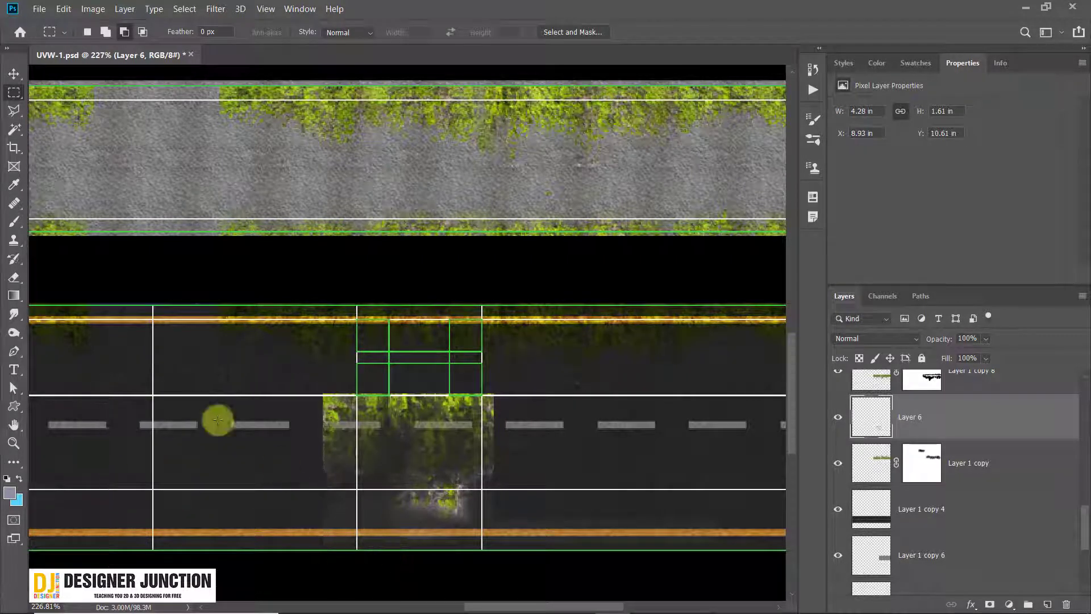
Step: Shift the Layer 6 moss patch so it sits evenly under the lower edge of the grate outline
left_click(14, 73)
scroll(484, 426, "up", 2, "alt")
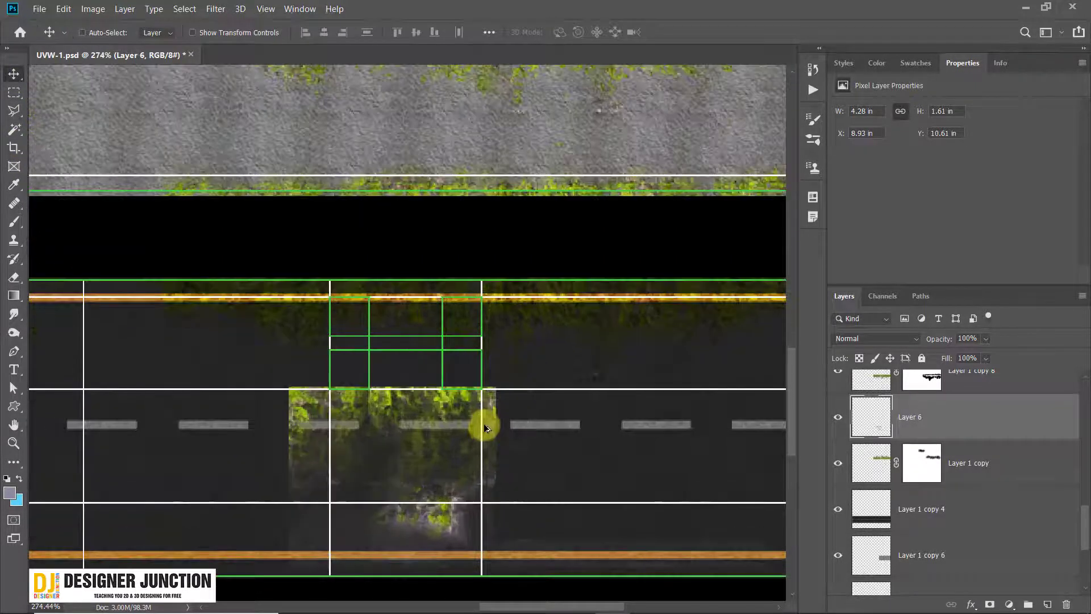
left_click_drag(390, 438, 391, 407)
scroll(395, 389, "up", 5, "alt")
scroll(460, 410, "down", 3, "alt")
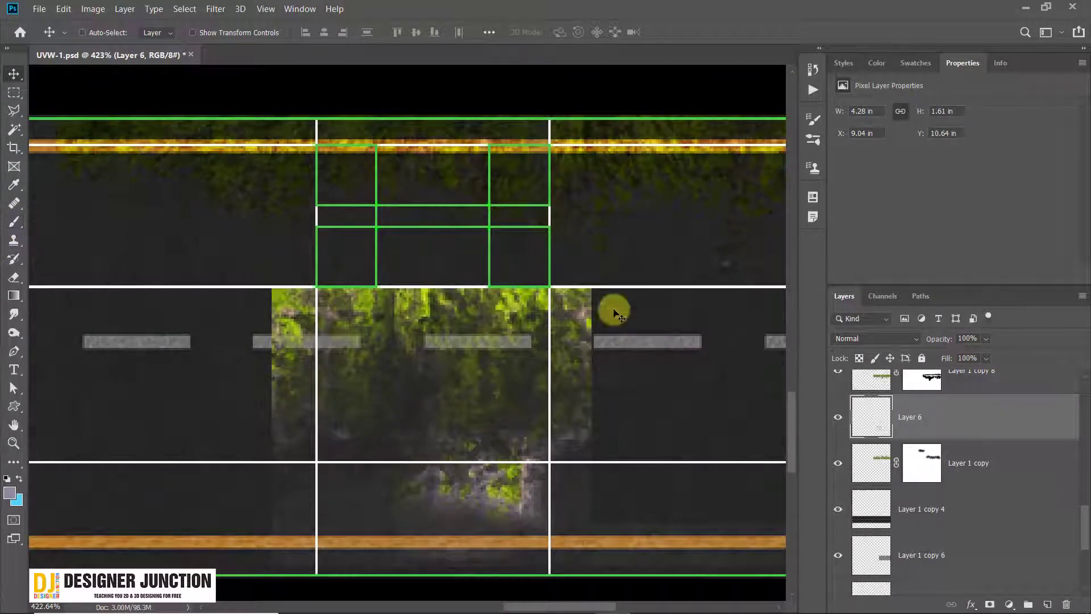
Step: Duplicate the moss patch, rotate the copy 90° clockwise, and place it along the left side of the grate outline
scroll(569, 318, "up", 2)
left_click_drag(493, 361, 556, 258)
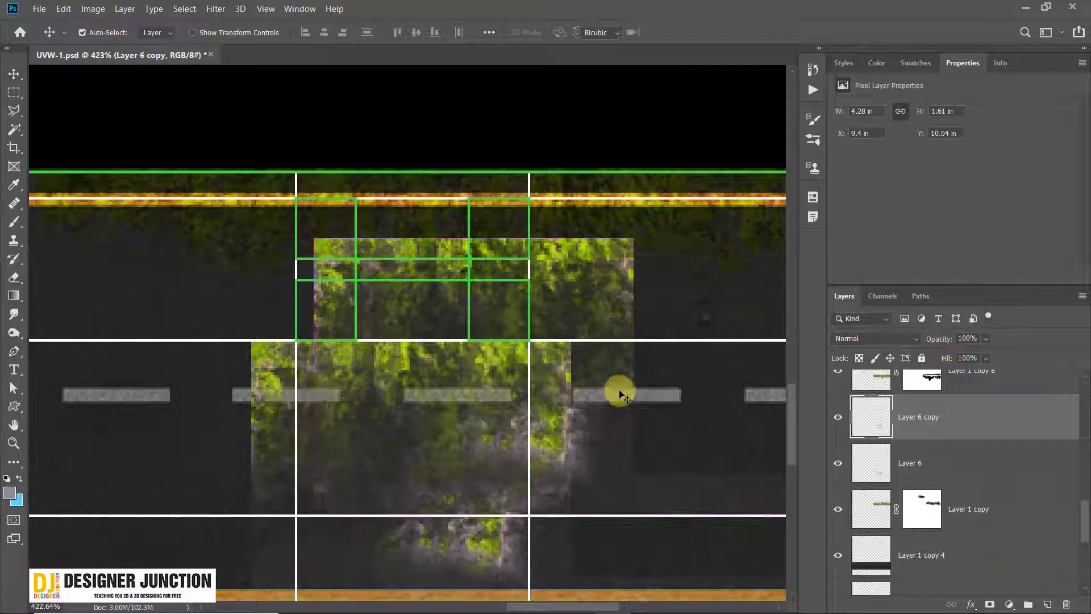
key("ctrl+t")
right_click(594, 279)
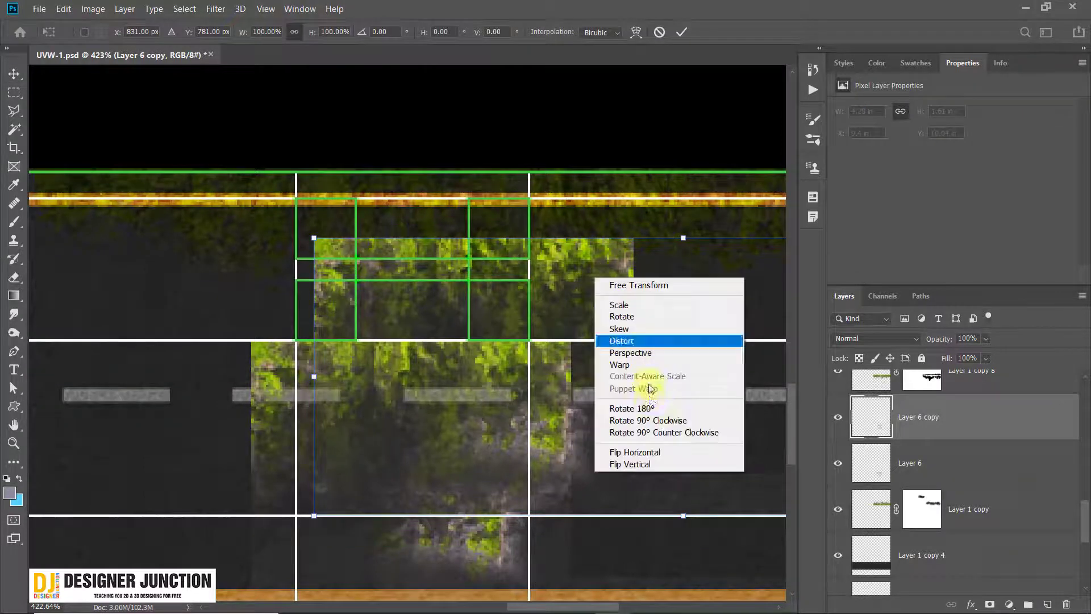
left_click(648, 420)
scroll(660, 295, "down", 3, "alt")
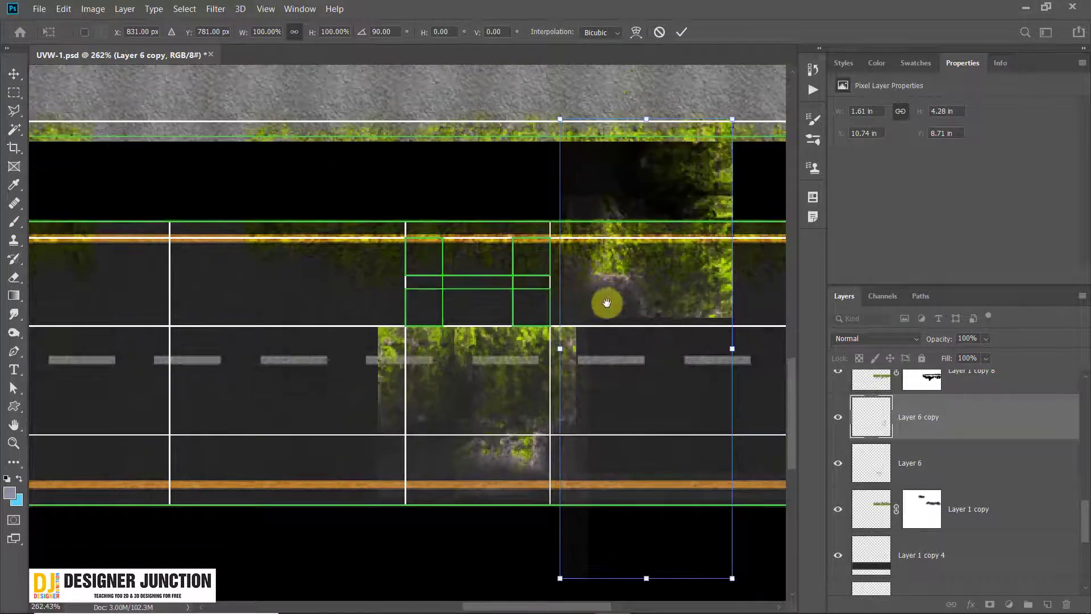
left_click_drag(591, 306, 387, 375)
scroll(391, 215, "up", 3, "alt")
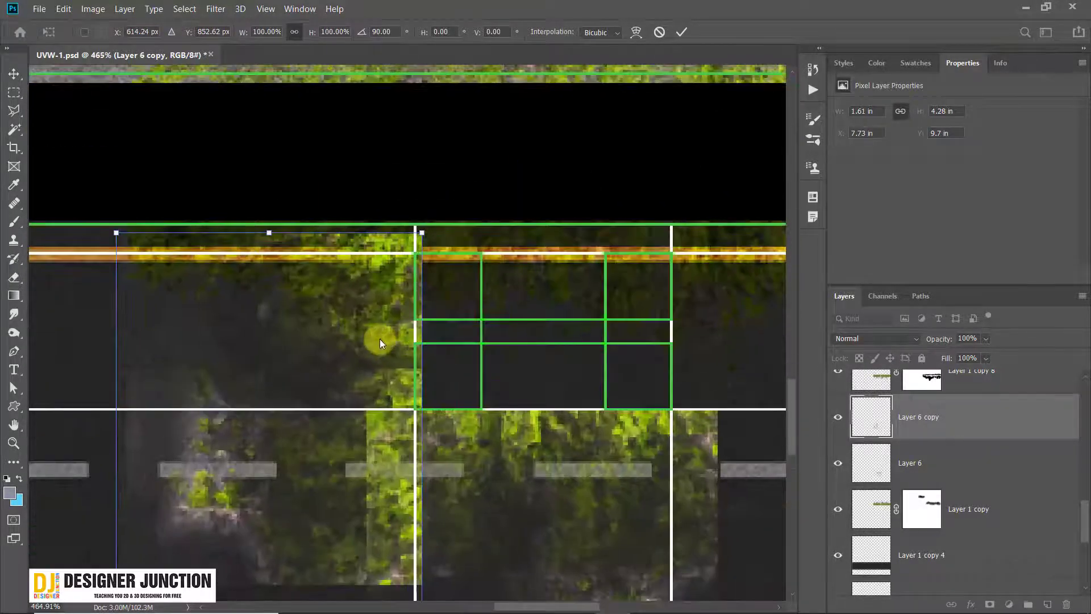
Step: Apply the rotation of the moss copy and delete the copy's layer
scroll(448, 352, "down", 3, "alt")
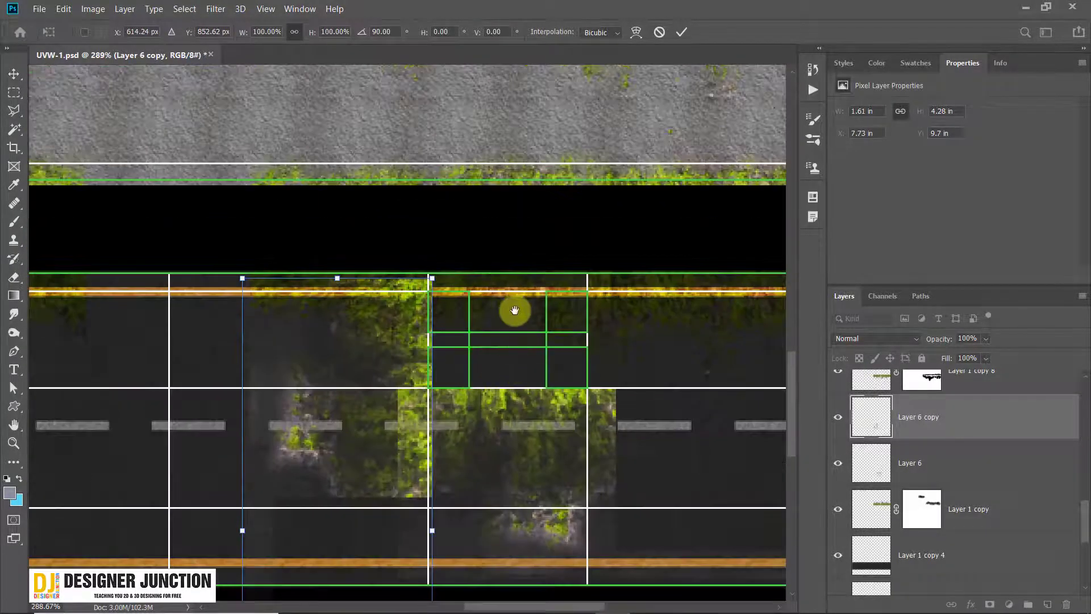
scroll(433, 381, "up", 2)
key("alt+space")
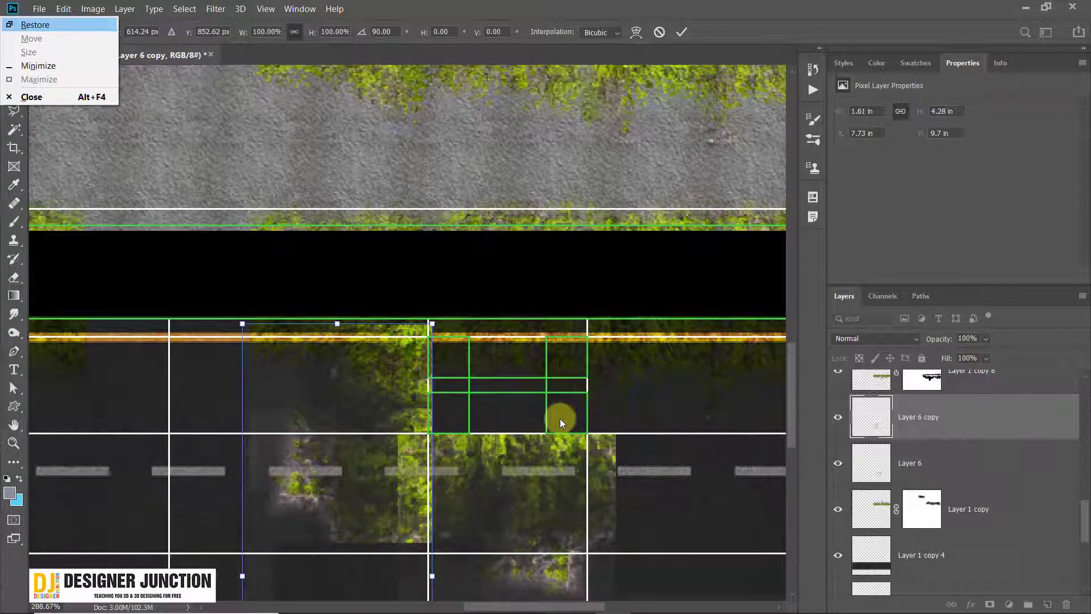
key("Return")
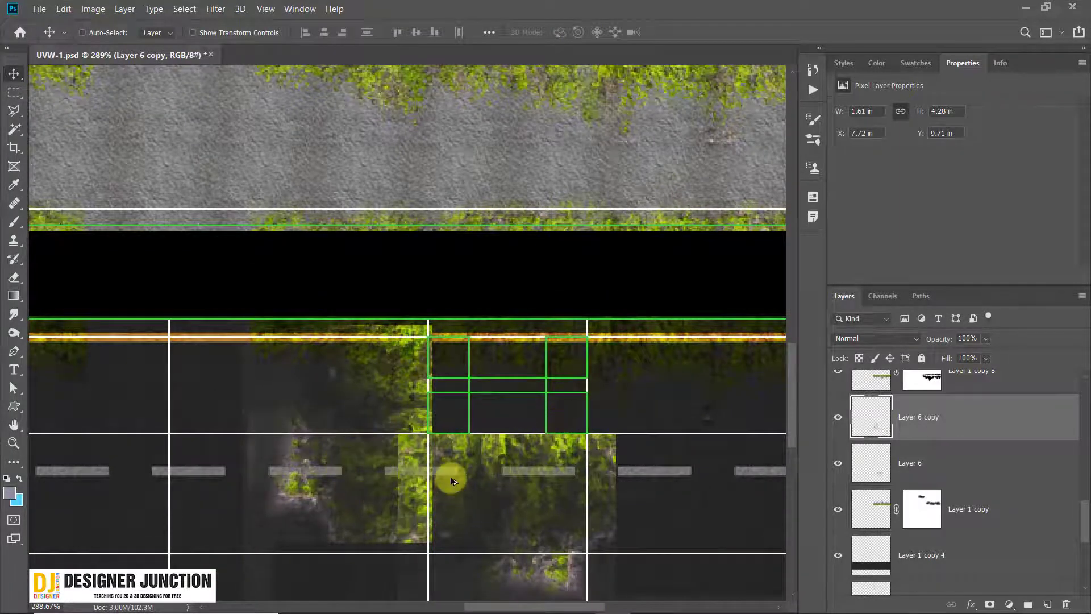
scroll(453, 480, "up", 2, "alt")
key("Delete")
scroll(386, 493, "down", 5)
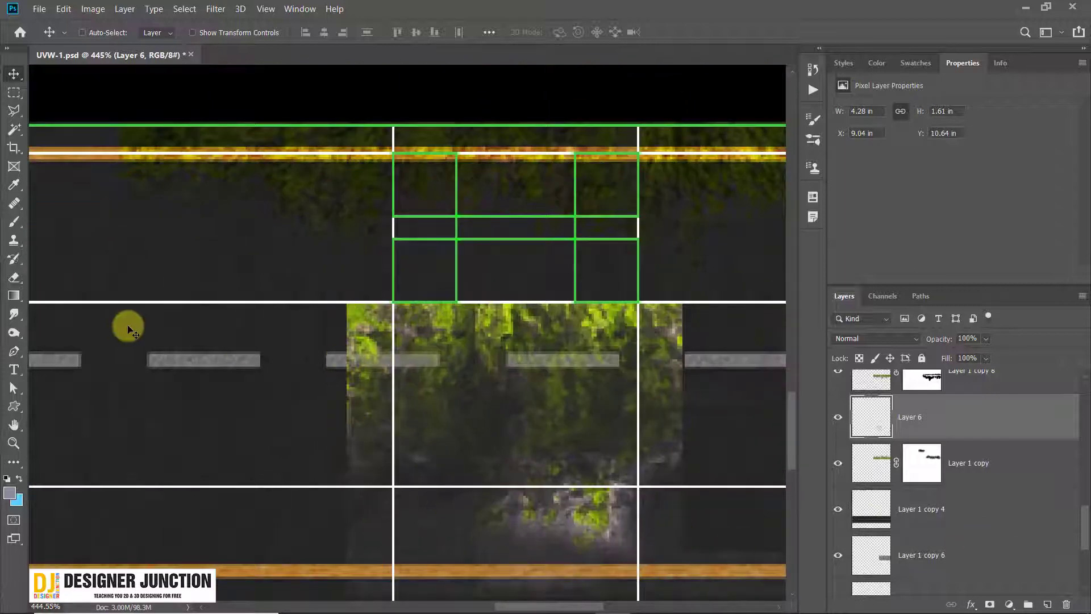
Step: Try erasing the hard left edge of the moss patch with a size 10 Eraser at 100% flow, and undo the stroke
left_click(14, 276)
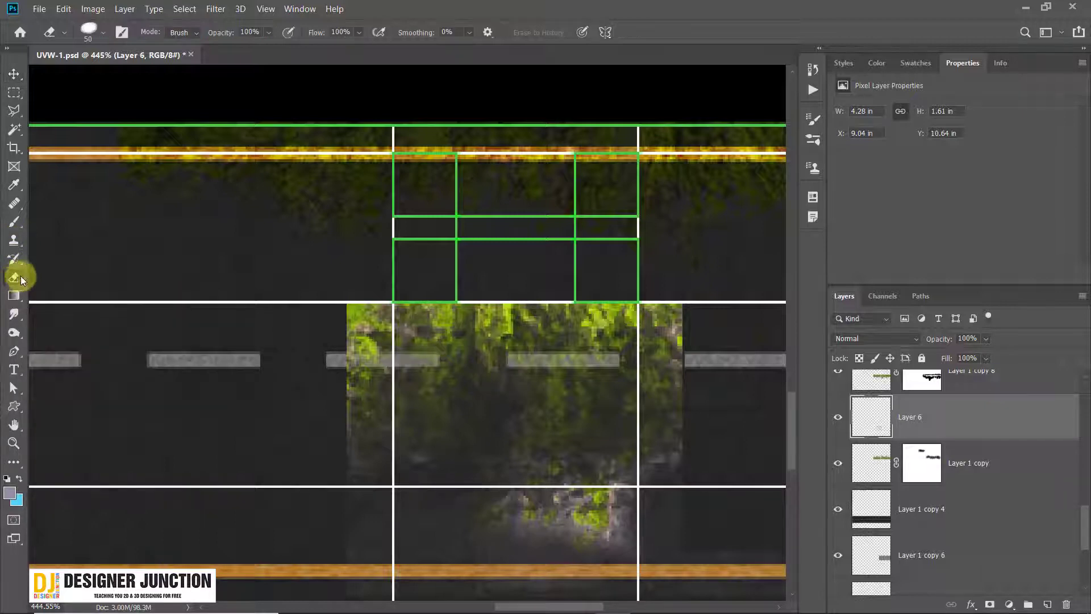
key("bracketleft")
key("bracketleft")
key("bracketleft")
key("bracketleft")
key("bracketleft")
key("bracketleft")
key("bracketleft")
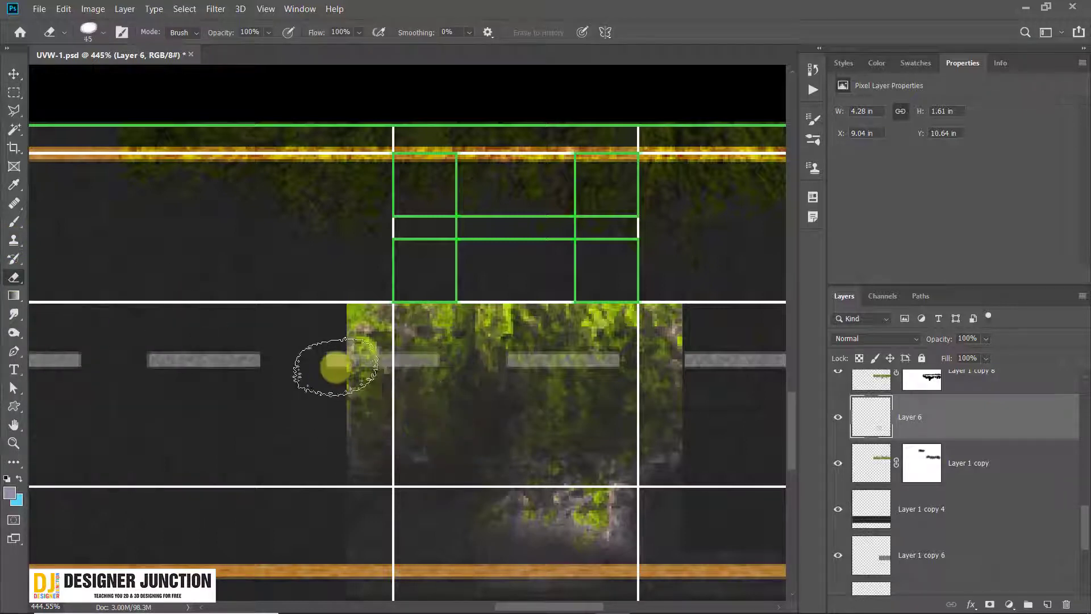
left_click_drag(344, 425, 337, 325)
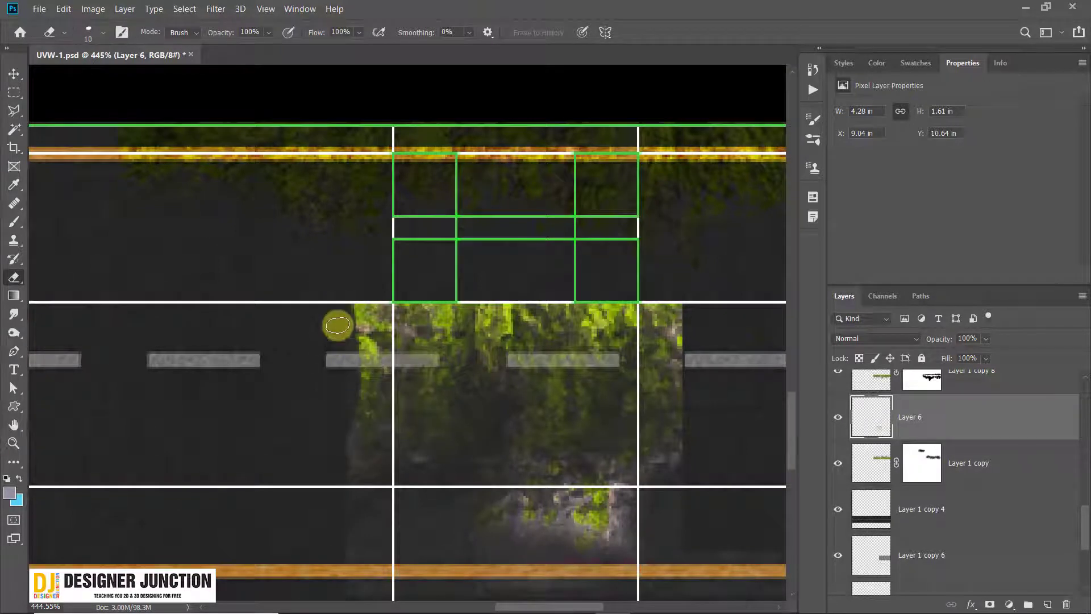
key("ctrl+z")
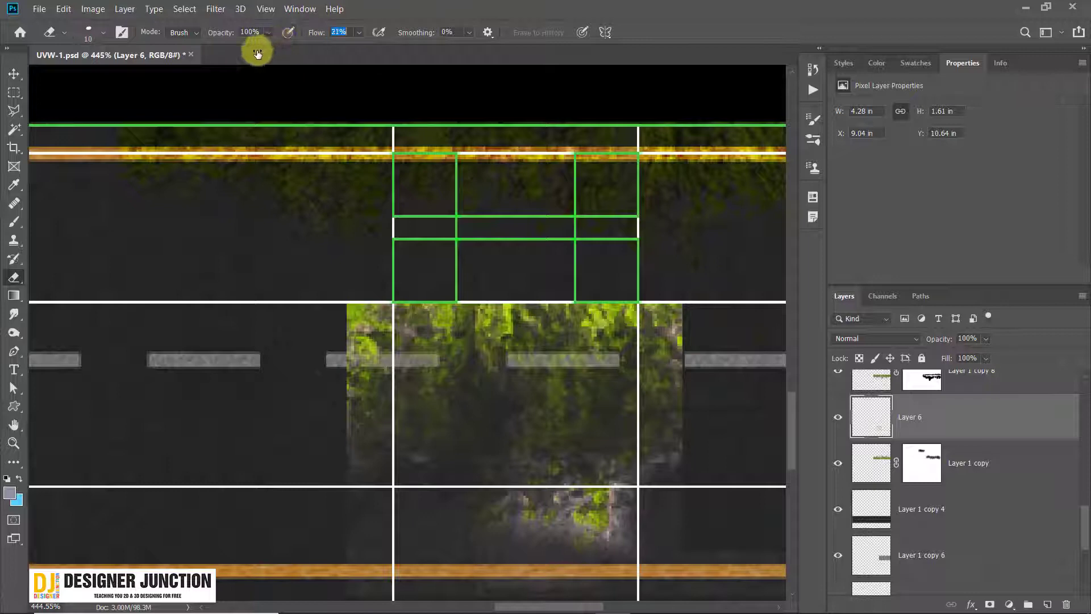
Step: Soften the left edge of the moss patch using the Eraser at 23% flow and brush size 35
key("Return")
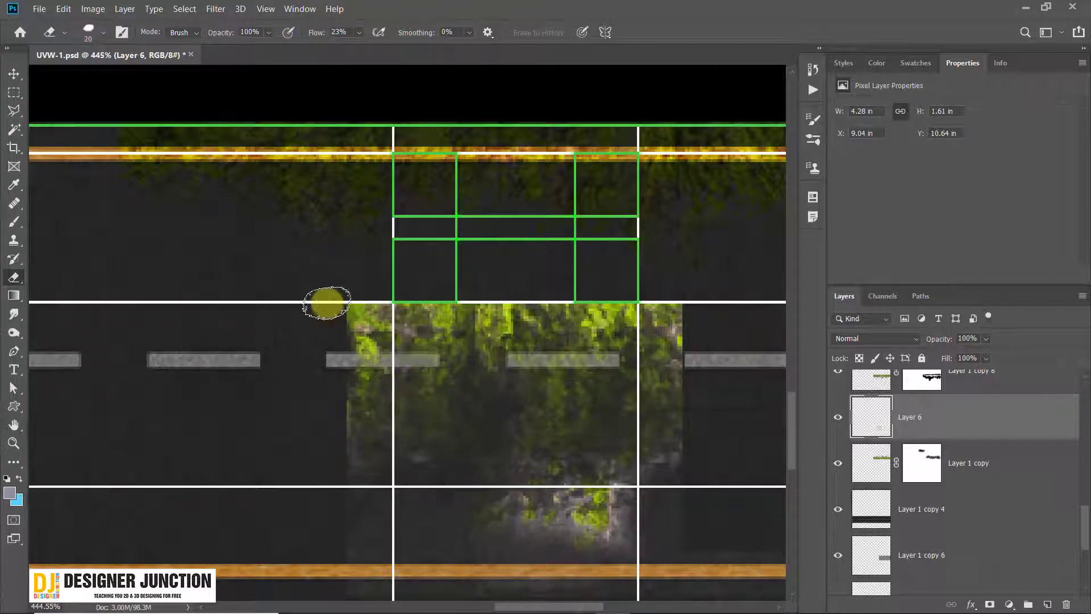
key("bracketright")
key("bracketright")
key("bracketright")
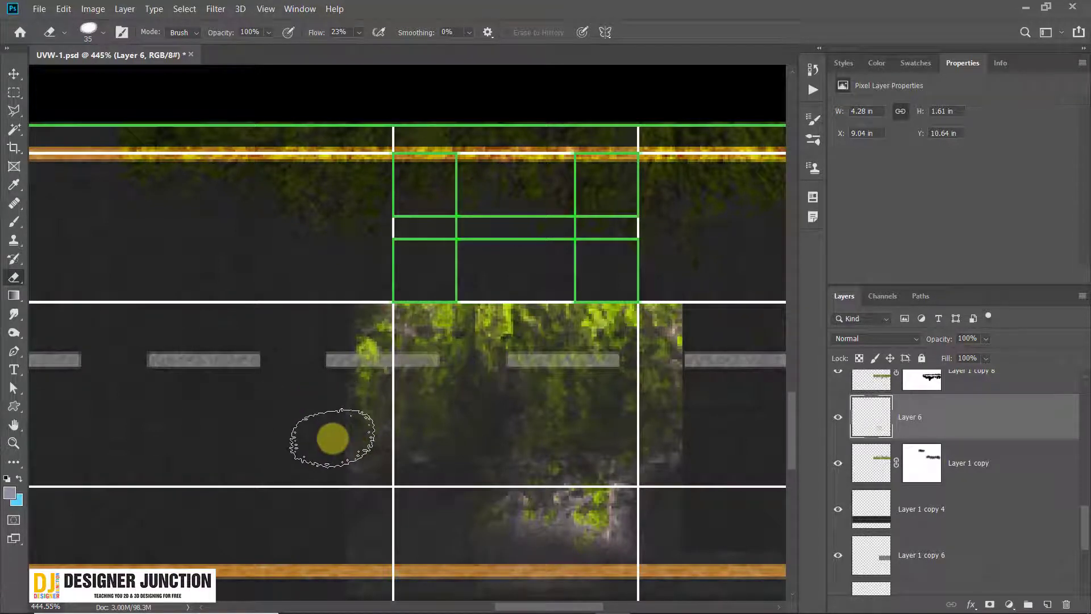
Step: Erase the moss patch's detached lower clump and fade out its bottom and right edges
scroll(455, 445, "down", 3)
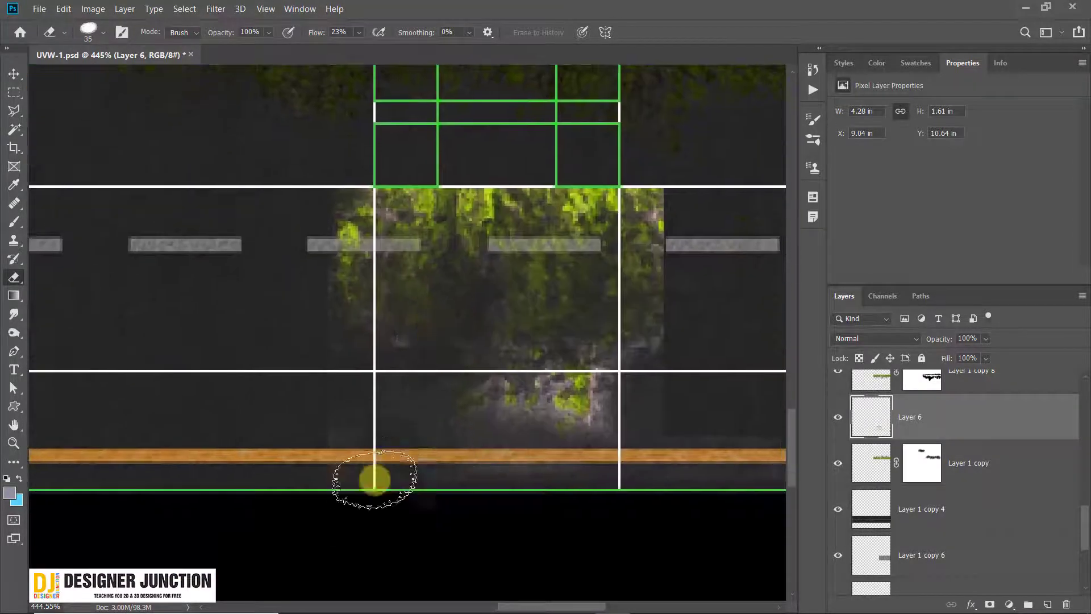
mouse_move(374, 480)
left_mouse_down()
mouse_move(504, 390)
mouse_move(621, 465)
mouse_move(684, 346)
left_mouse_up()
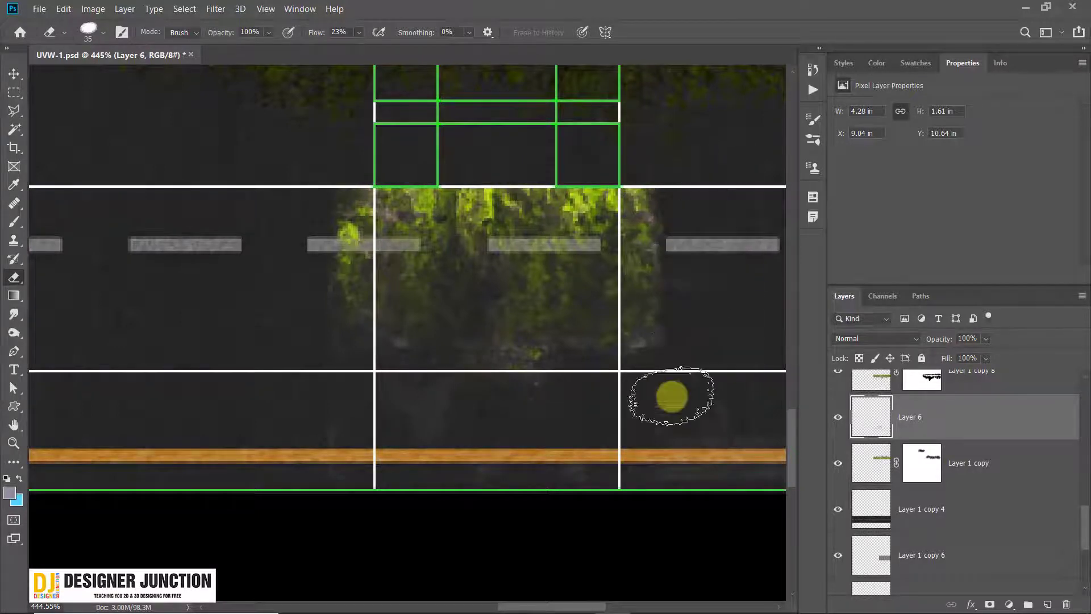
mouse_move(672, 396)
left_mouse_down()
mouse_move(535, 390)
mouse_move(604, 363)
mouse_move(426, 387)
mouse_move(332, 503)
left_mouse_up()
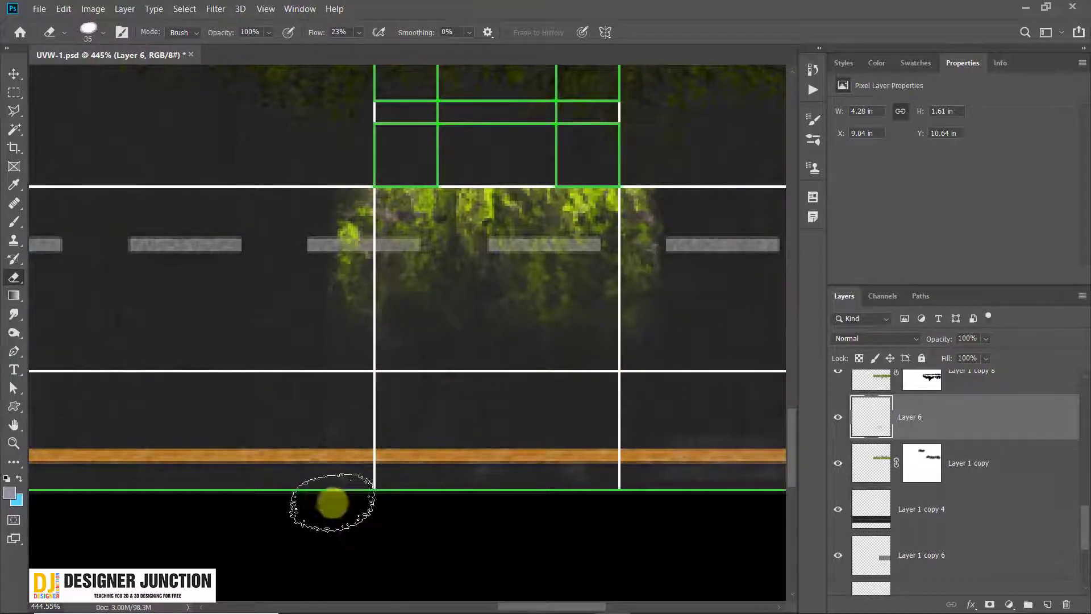
left_click_drag(664, 409, 574, 444)
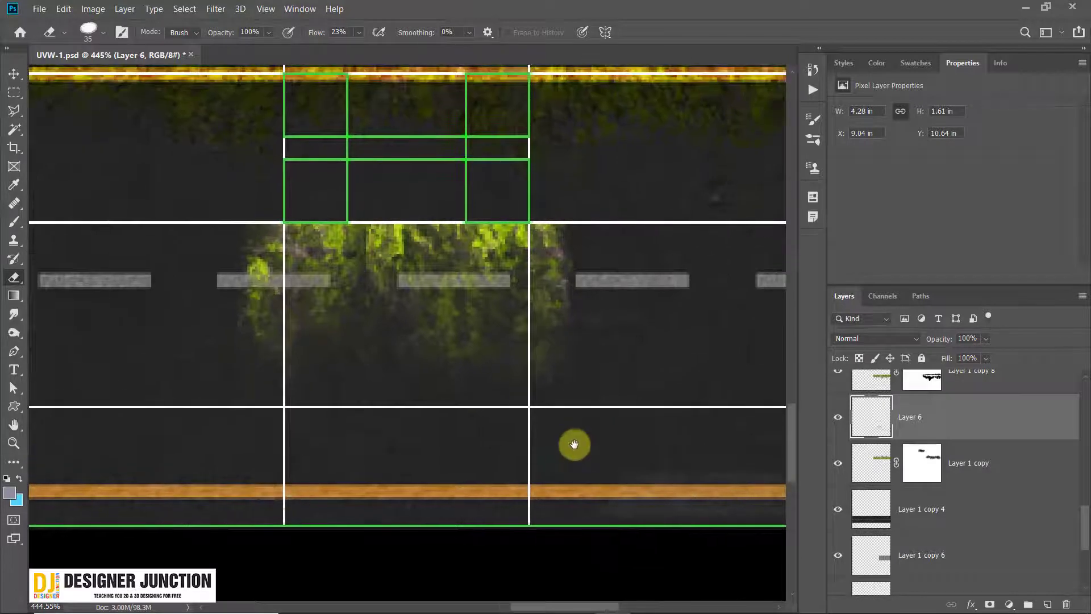
Step: Duplicate the softened moss patch and place the copy on the upper road edge, overlapping the left part of the grate outline
key("v")
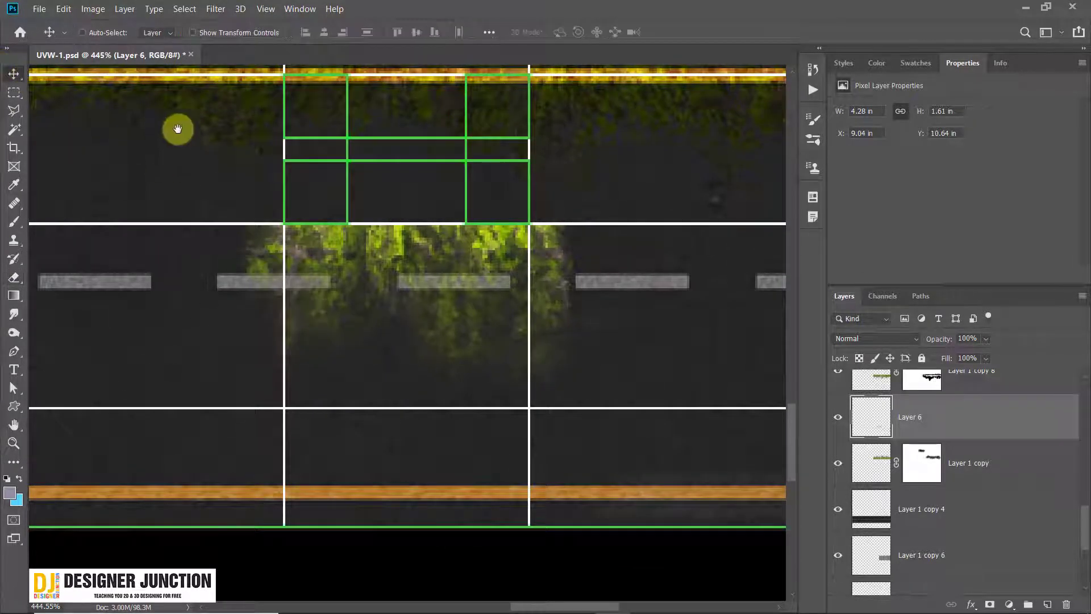
left_click_drag(223, 159, 312, 235)
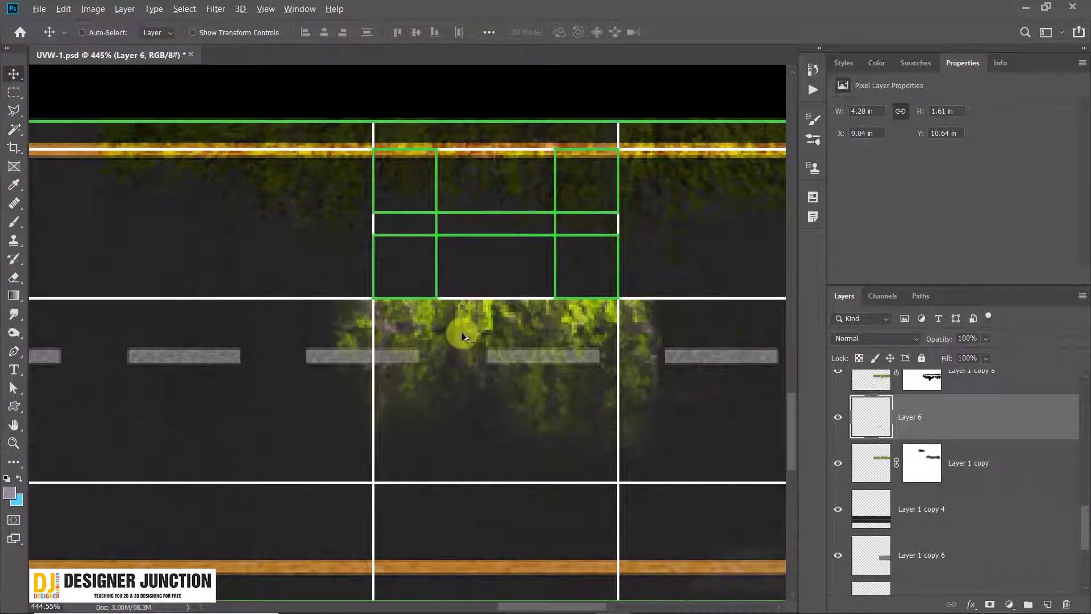
left_click_drag(462, 336, 265, 164, "alt")
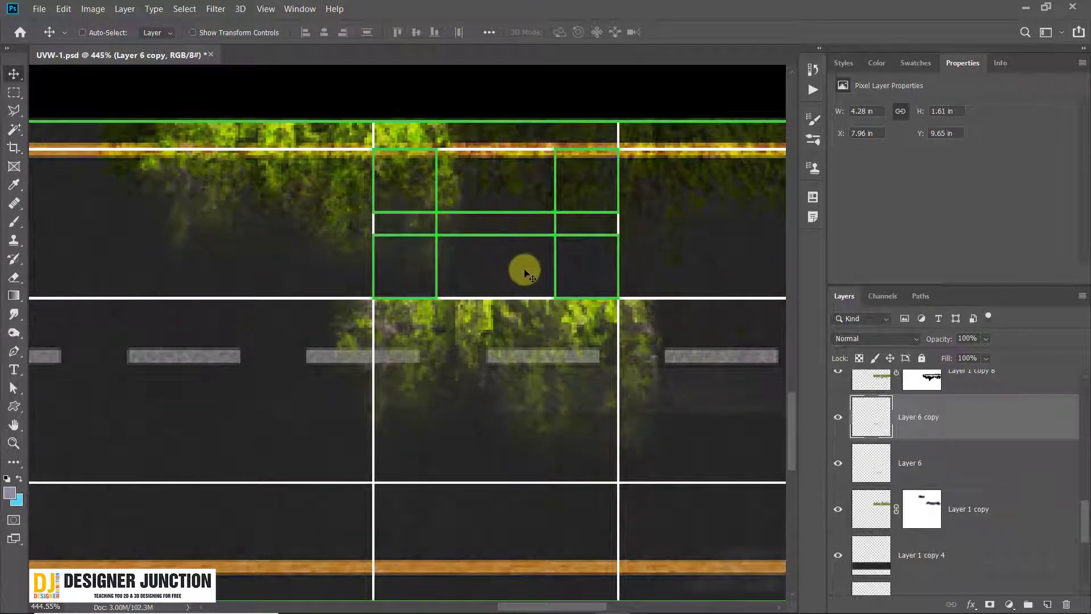
key("ctrl+t")
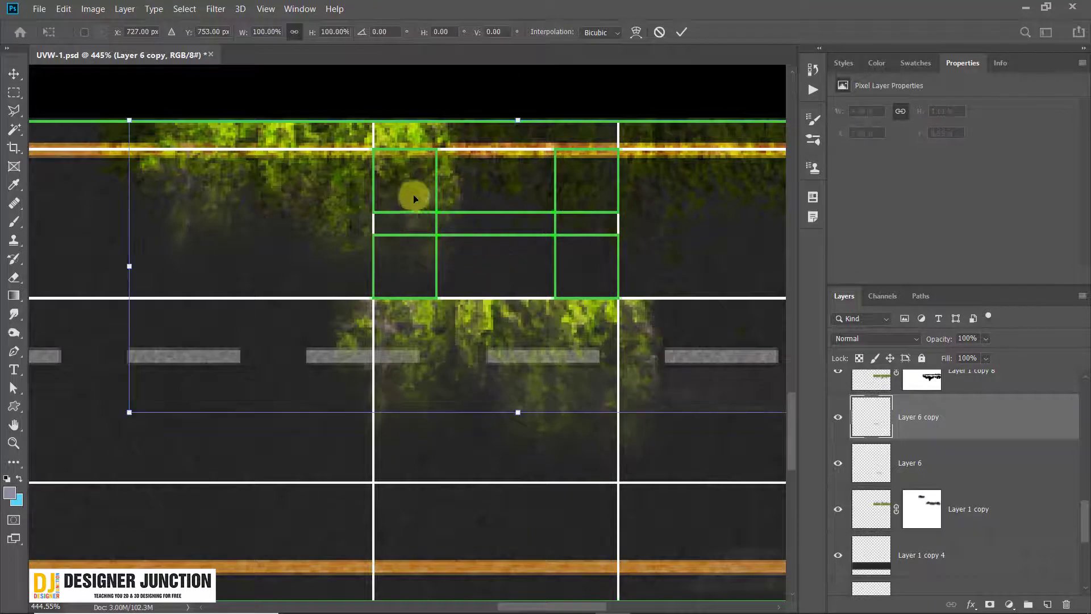
right_click(414, 194)
left_click(316, 262)
scroll(485, 301, "down", 2)
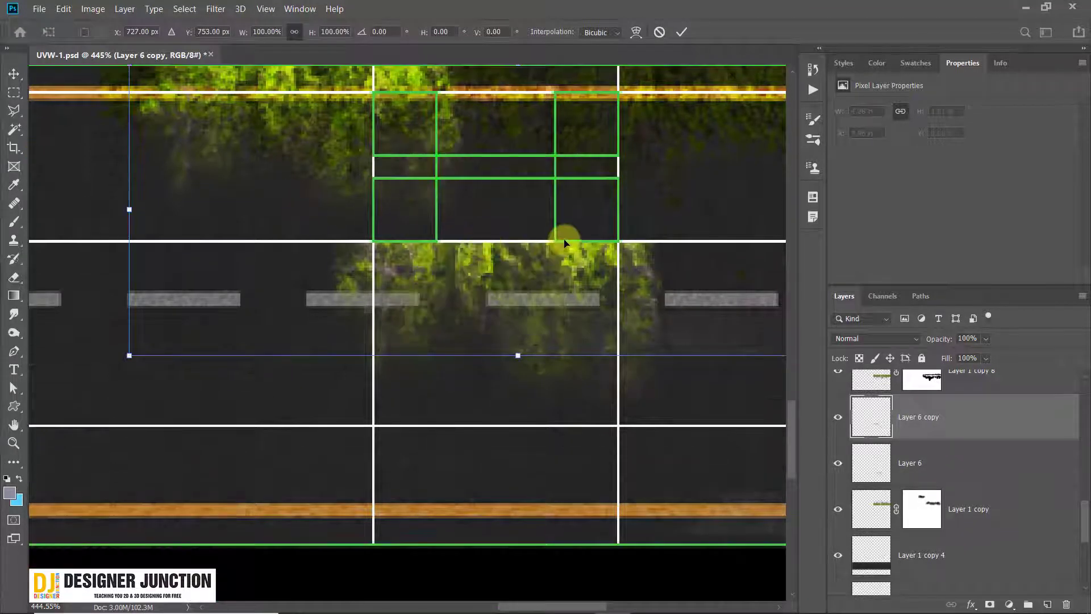
scroll(530, 291, "down", 3, "alt")
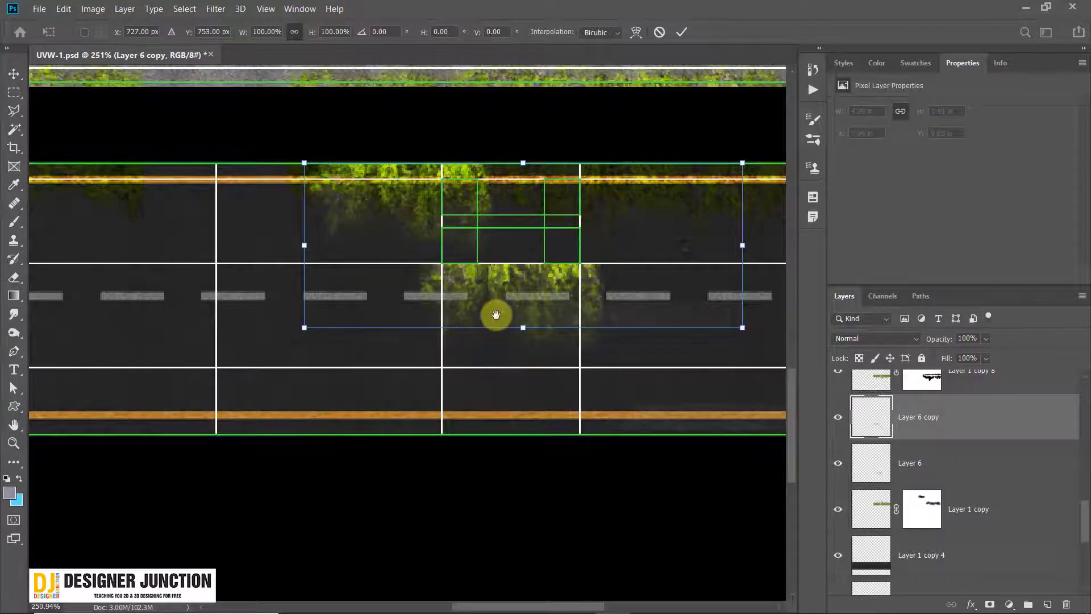
scroll(512, 301, "up", 3)
scroll(540, 285, "right", 2, "ctrl")
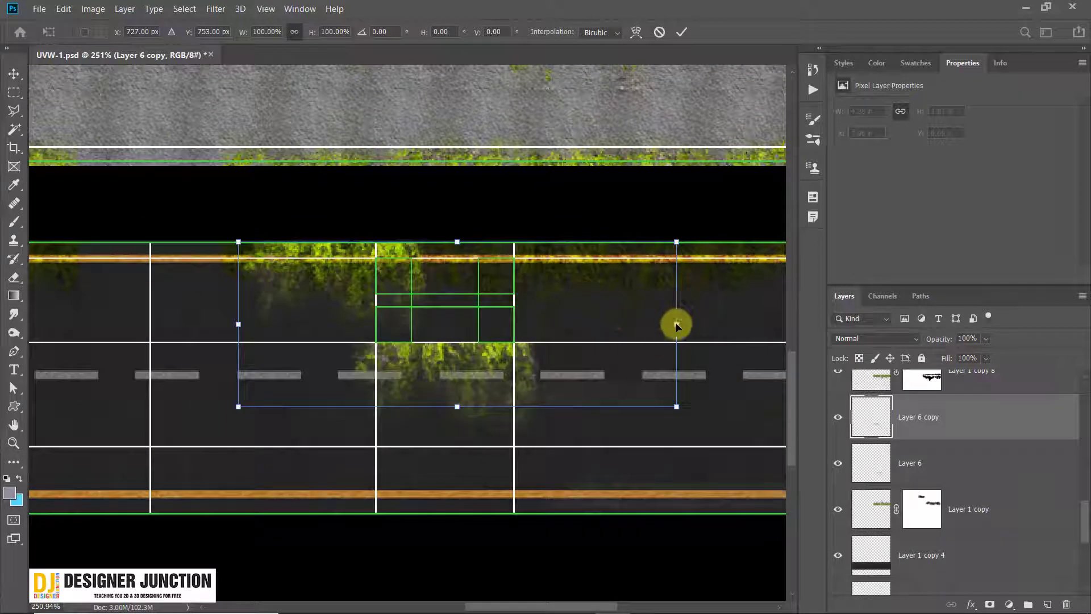
key("Return")
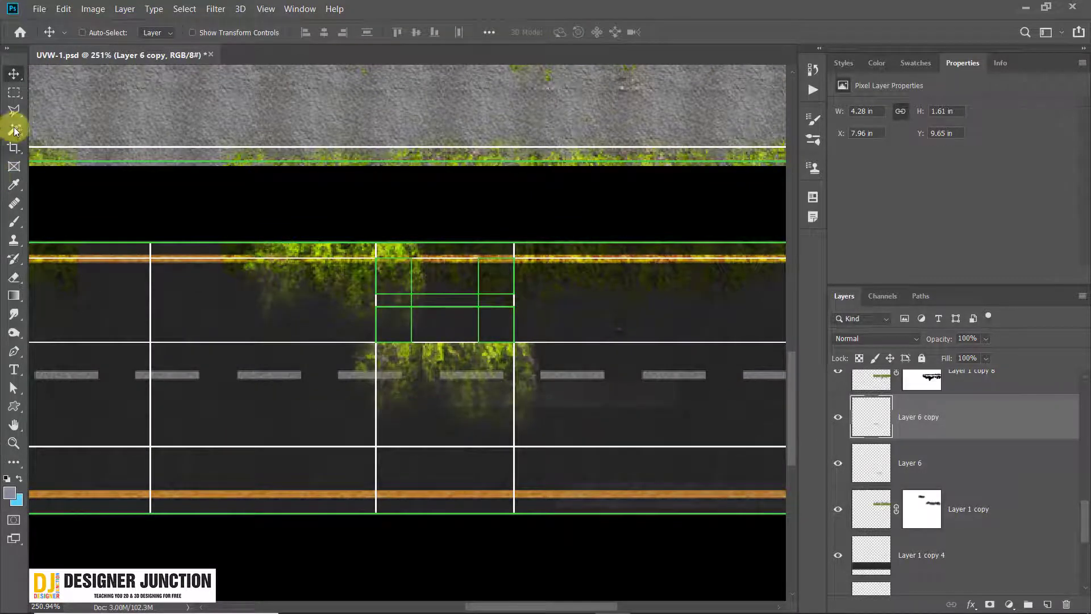
Step: Delete the faint leftover area right of the moss in Layer 6 copy with a rectangular selection, and check its transform bounds
left_click(15, 93)
left_click_drag(431, 208, 793, 485)
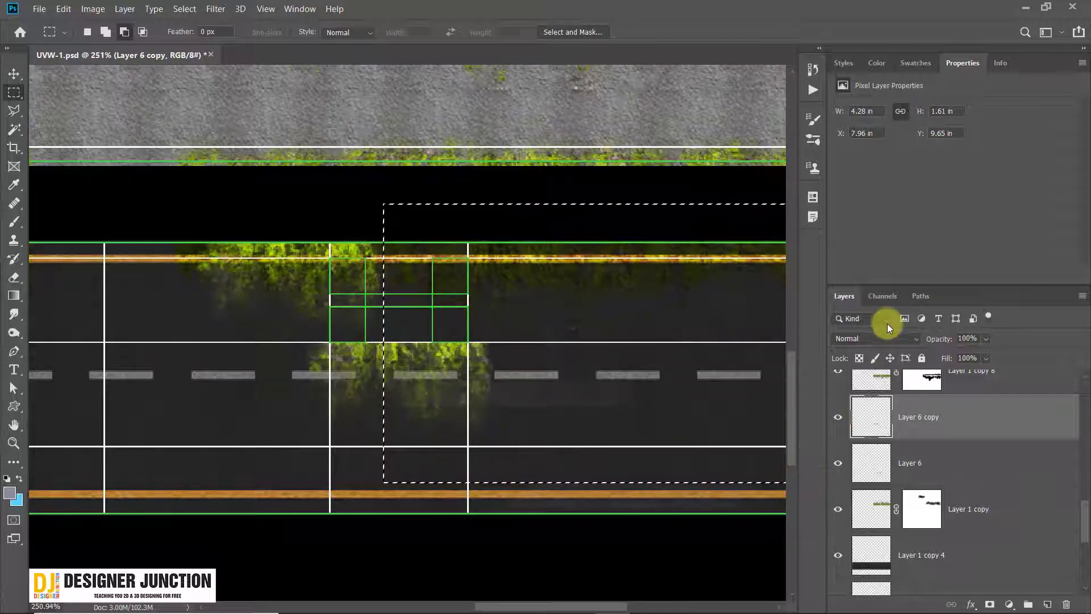
left_click(603, 355)
key("ctrl+t")
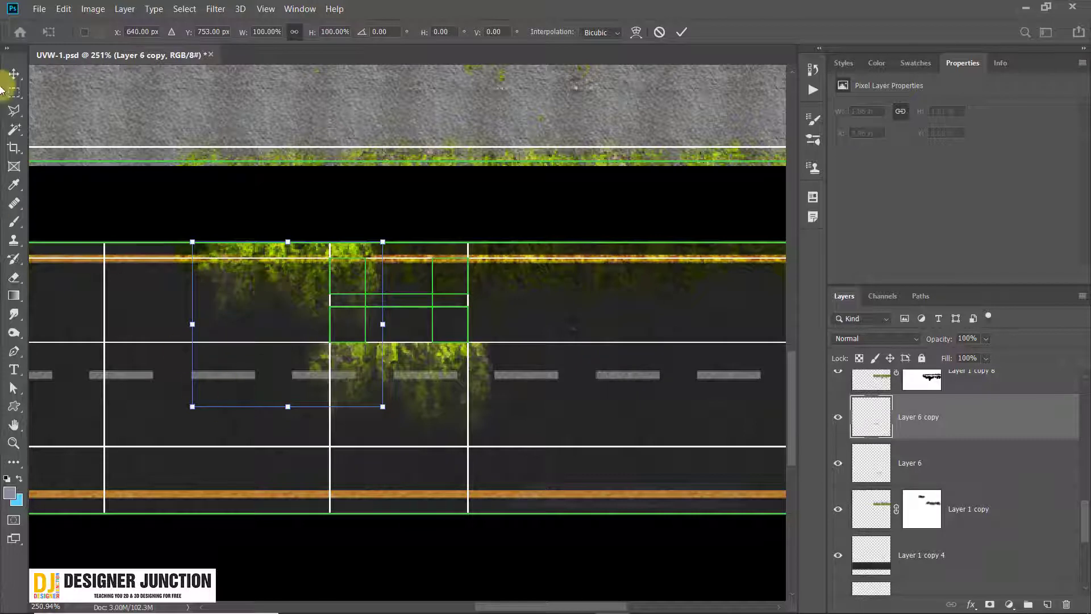
left_click(10, 74)
Step: Rotate the moss copy 90° counter clockwise and move it against the right side of the grate outline
scroll(236, 377, "up", 2, "alt")
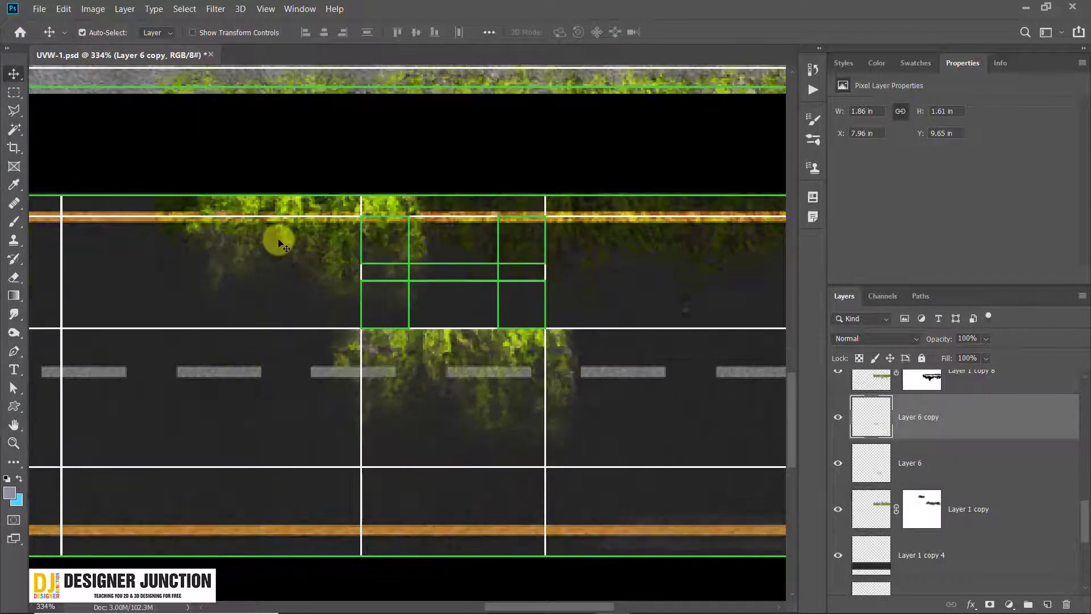
key("ctrl+t")
right_click(321, 257)
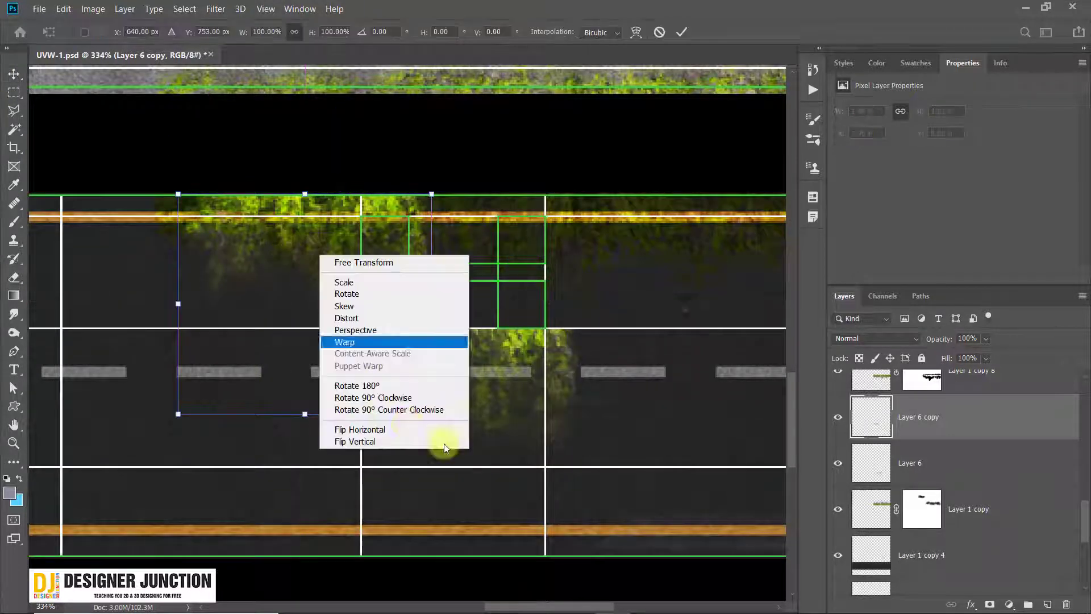
left_click(402, 410)
left_click(11, 75)
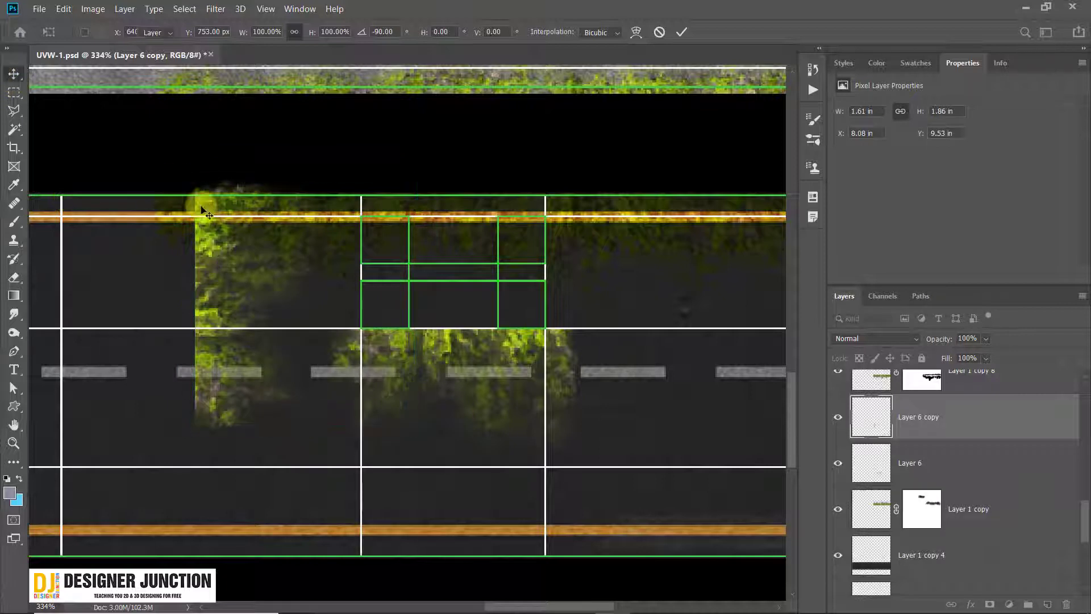
left_click_drag(207, 236, 554, 244)
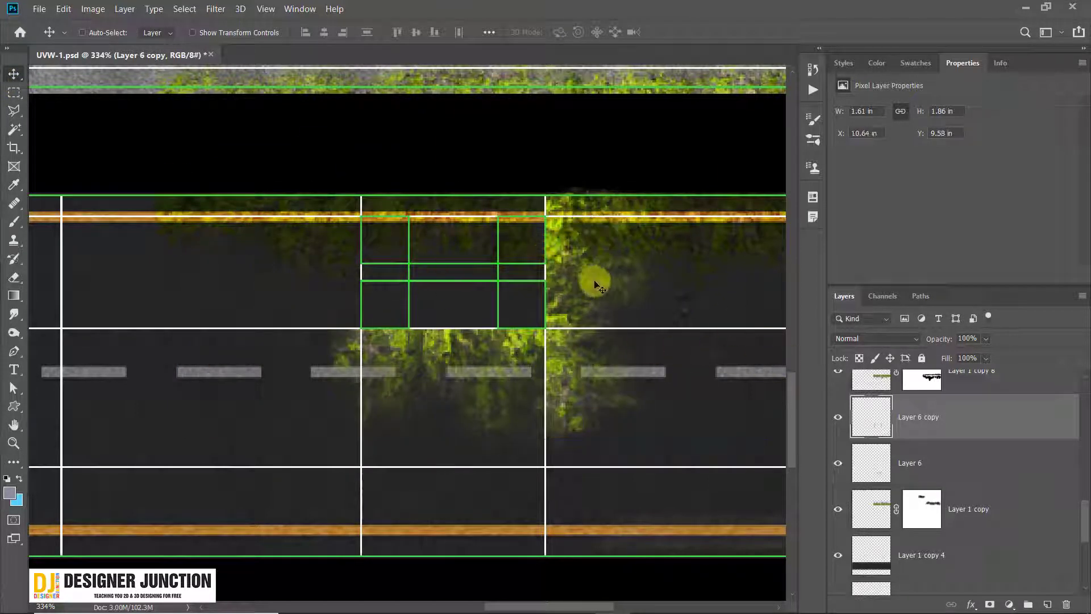
Step: Duplicate the moss patch beside the grate outline, rotate the copy 180°, and place it against the outline's left side
left_click_drag(596, 284, 278, 278, "alt")
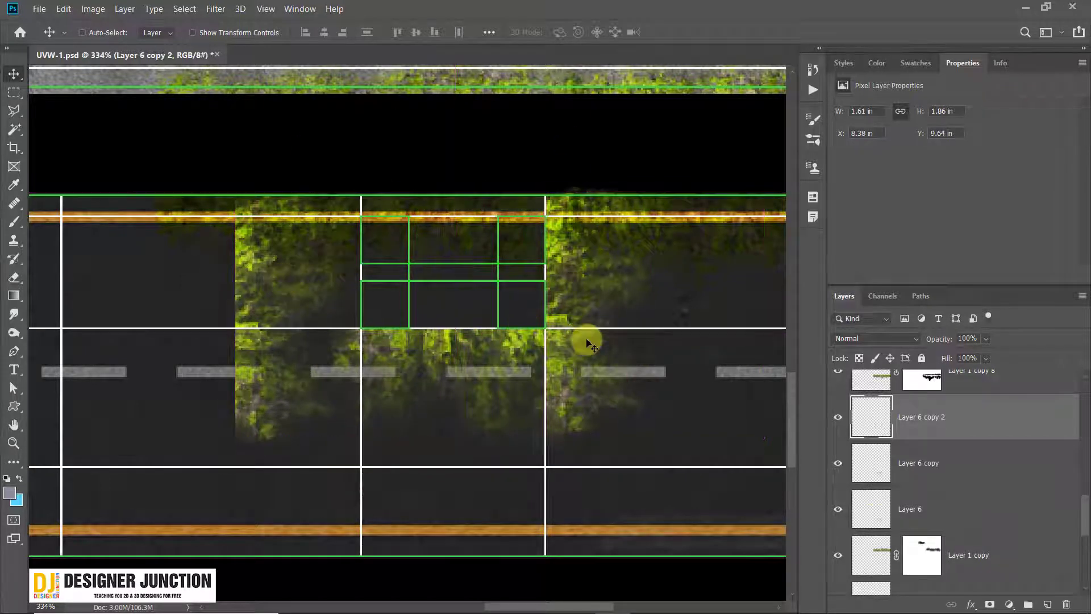
key("ctrl+t")
right_click(283, 258)
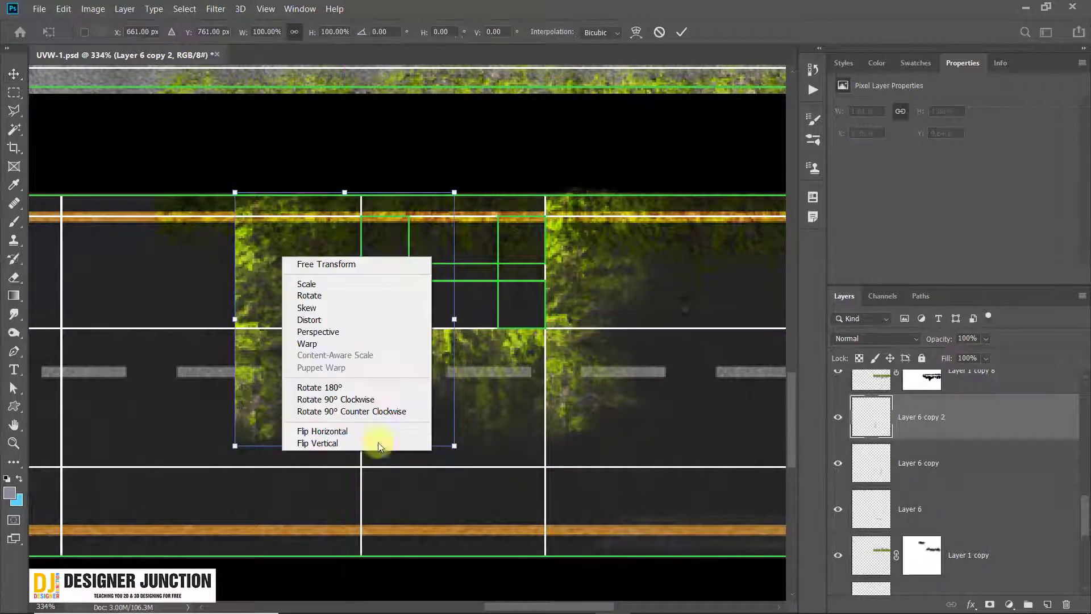
left_click(359, 399)
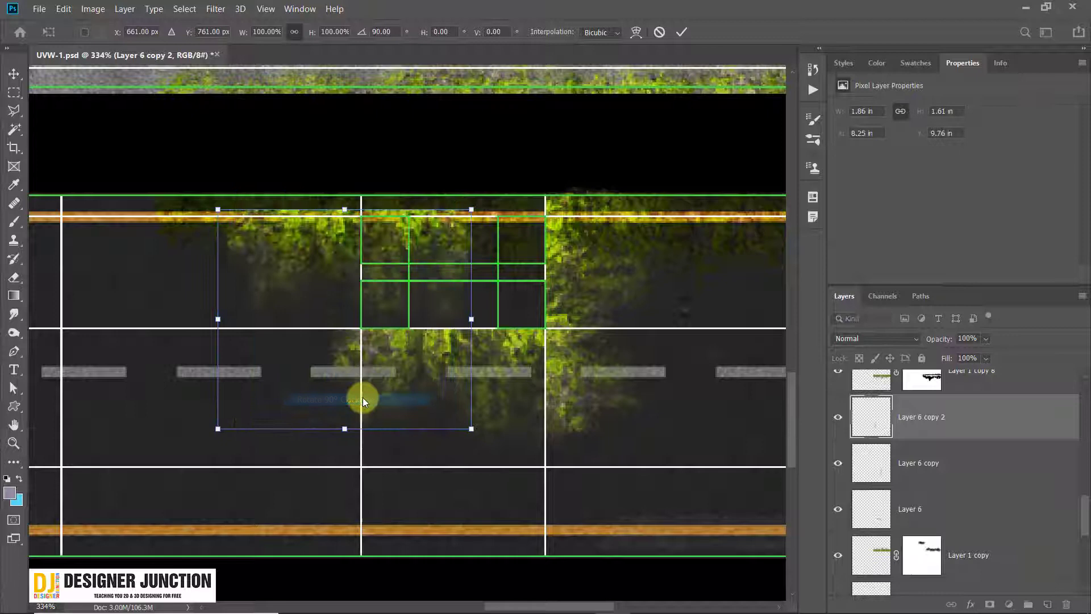
right_click(372, 281)
left_click(411, 416)
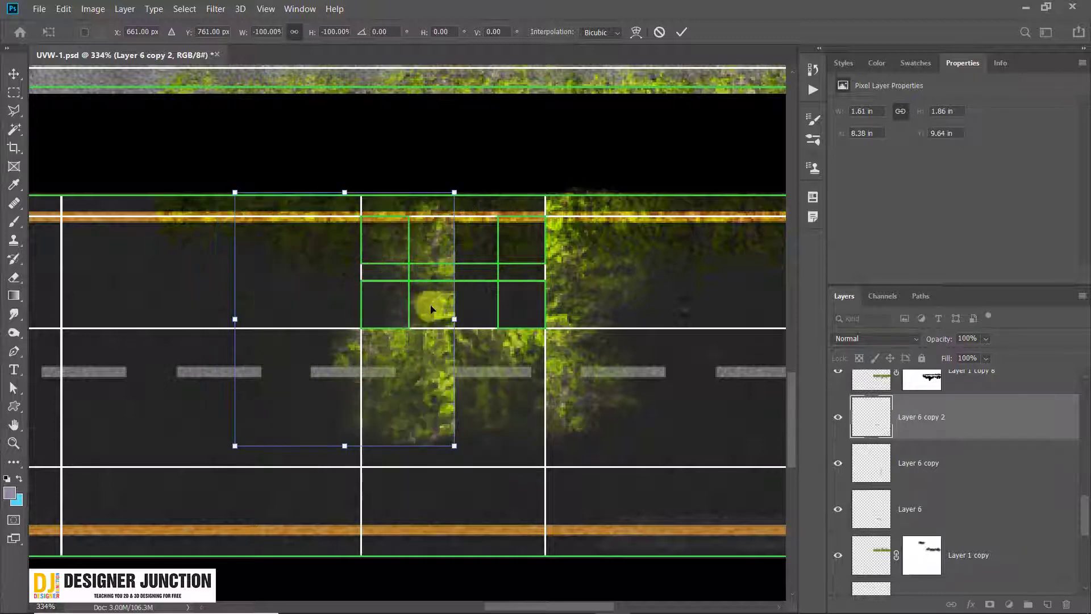
left_click_drag(430, 308, 347, 312)
key("Return")
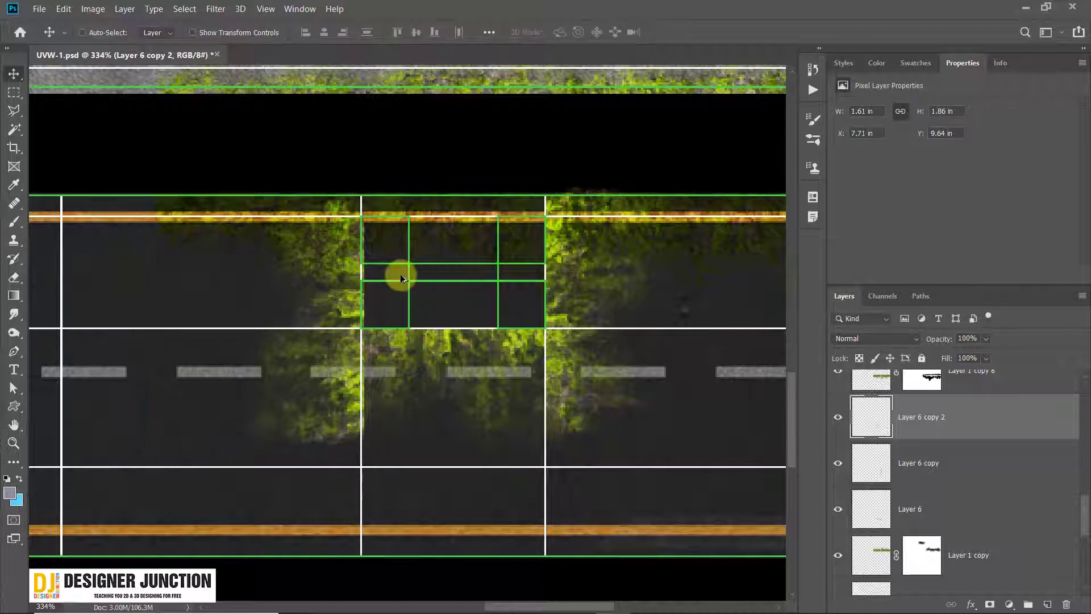
Step: Erase the lower end of the left moss patch in Layer 6 copy 2 with the soft 35 px eraser
scroll(400, 275, "up", 4, "alt")
scroll(313, 271, "down", 3, "alt")
key("e")
scroll(928, 480, "up", 1)
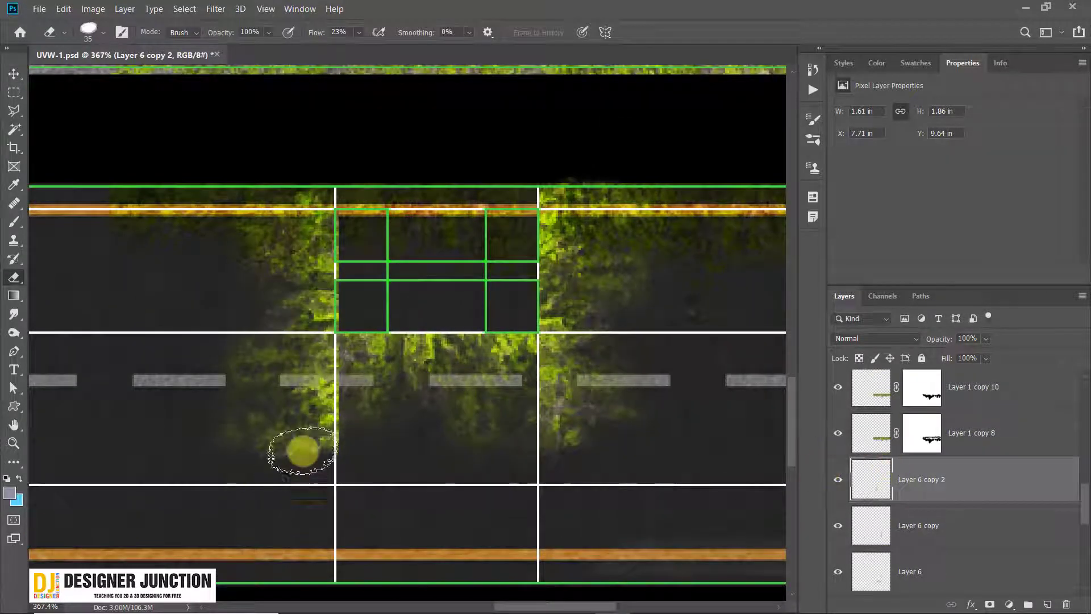
mouse_move(303, 450)
left_mouse_down()
mouse_move(275, 487)
mouse_move(348, 428)
mouse_move(275, 438)
left_mouse_up()
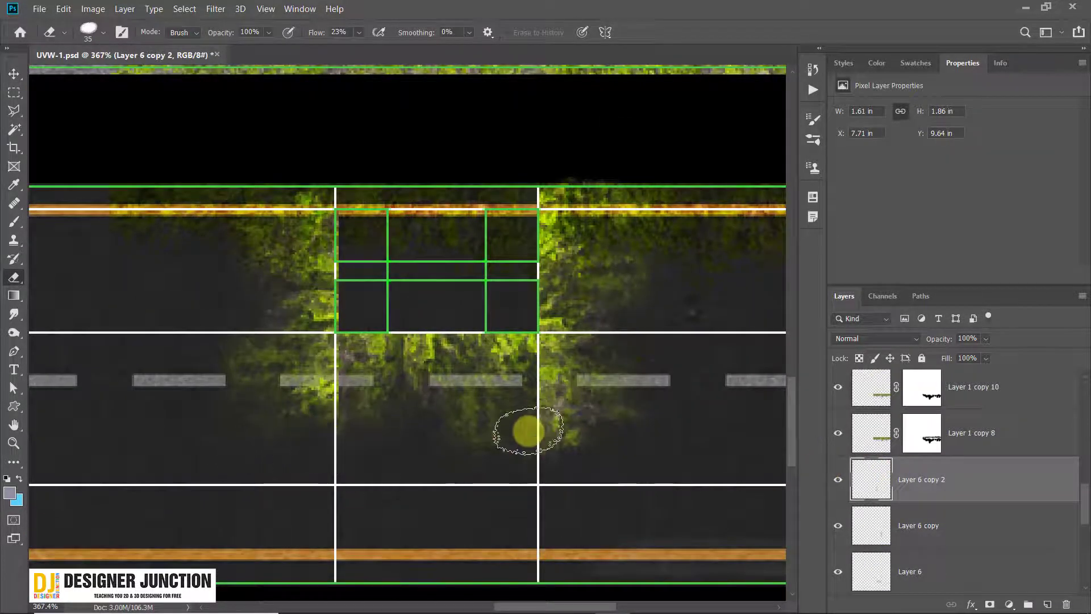
mouse_move(528, 432)
left_mouse_down()
mouse_move(625, 427)
mouse_move(563, 421)
mouse_move(665, 383)
left_mouse_up()
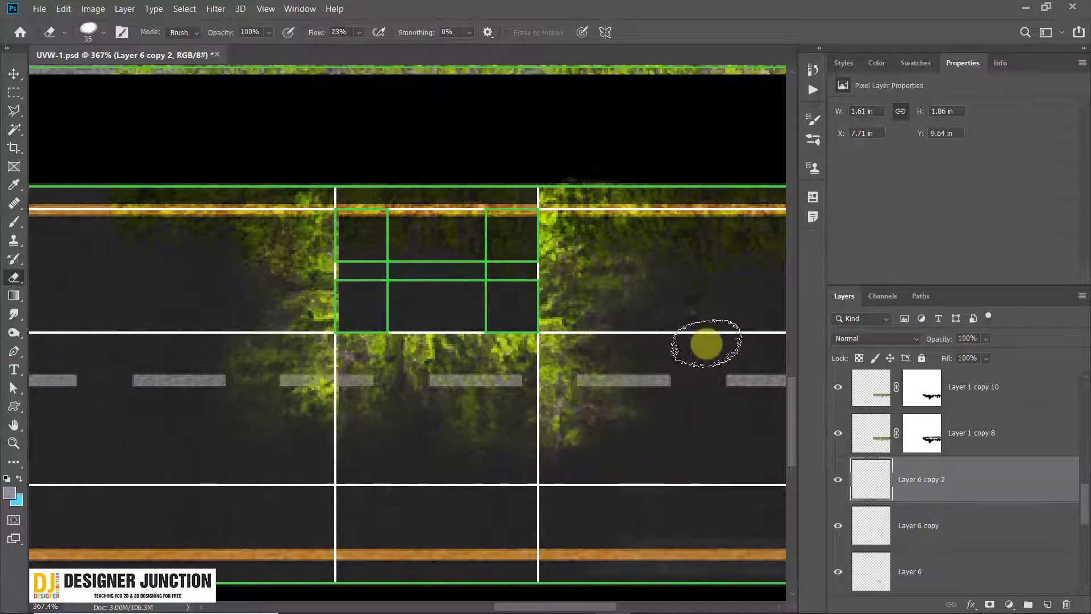
Step: Merge Layer 6 copy 2, Layer 6 copy and Layer 6 into a single layer
left_click(838, 481)
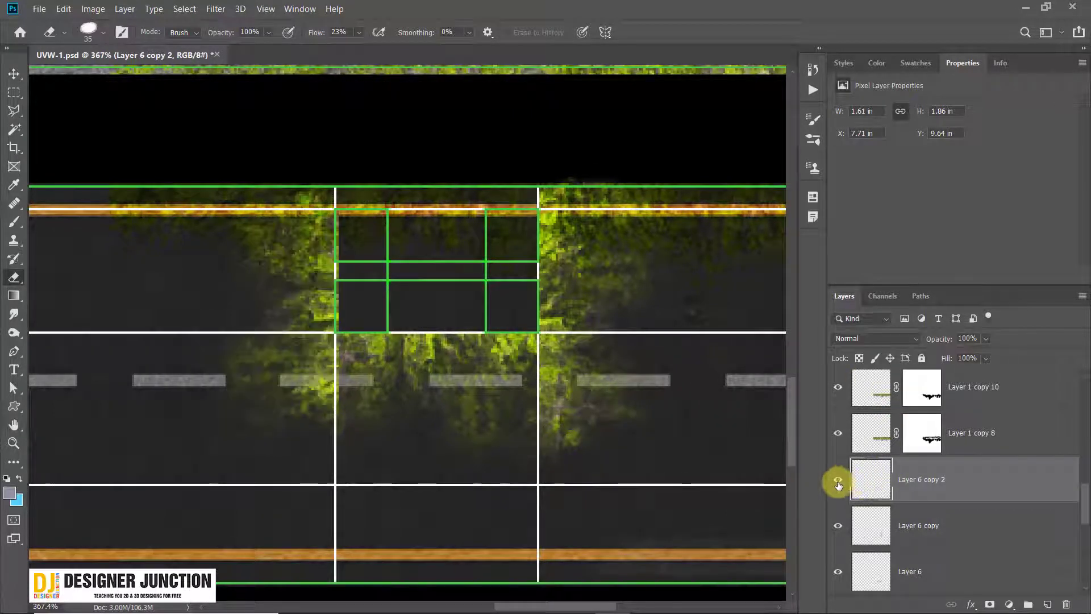
left_click(911, 534, "shift")
left_click(917, 572, "shift")
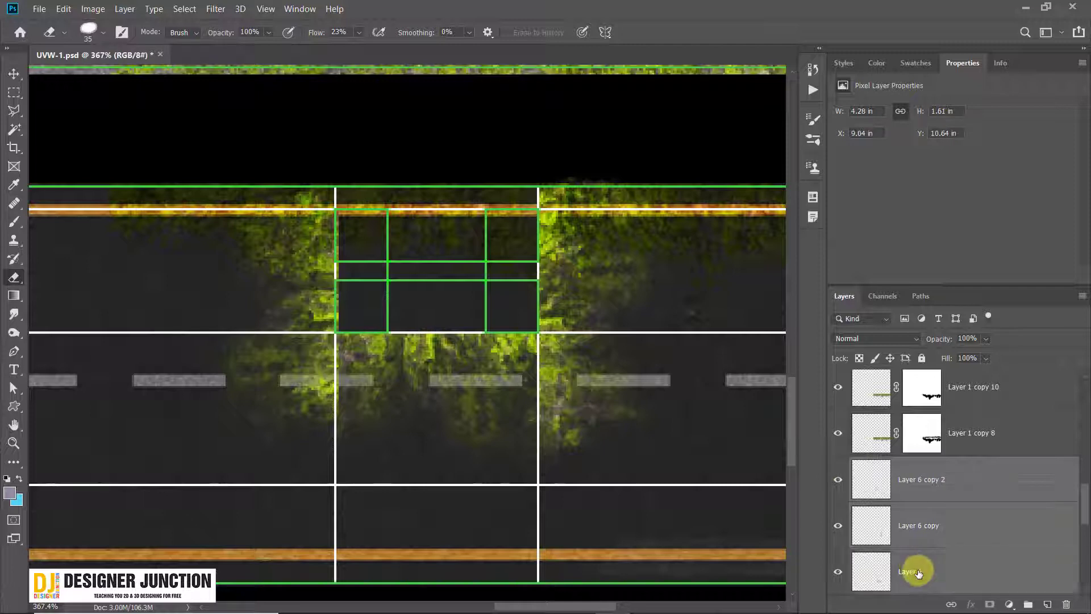
key("ctrl+e")
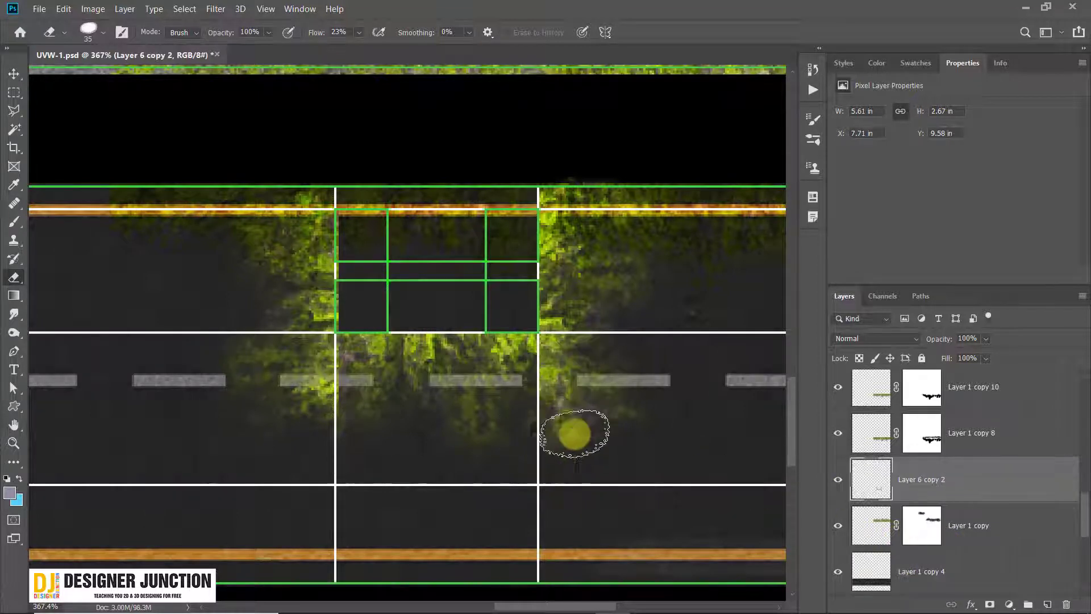
Step: Fade the outer and lower edges of the merged moss around the grate outline, enlarging the eraser to 70 px
mouse_move(613, 408)
left_mouse_down()
mouse_move(585, 443)
mouse_move(641, 231)
mouse_move(561, 378)
mouse_move(488, 436)
left_mouse_up()
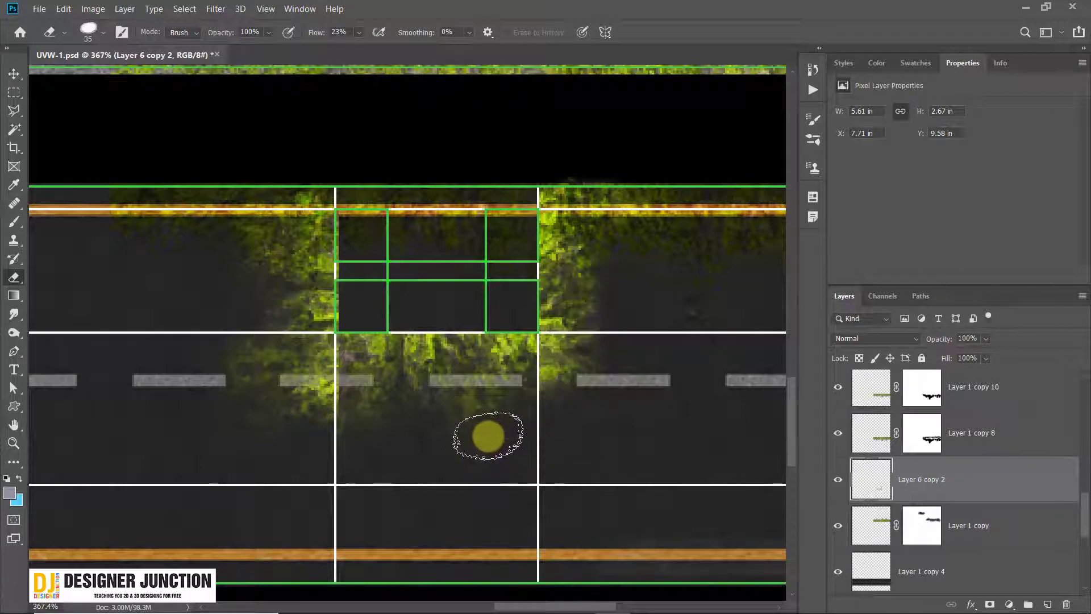
key("bracketright")
key("bracketright")
key("bracketright")
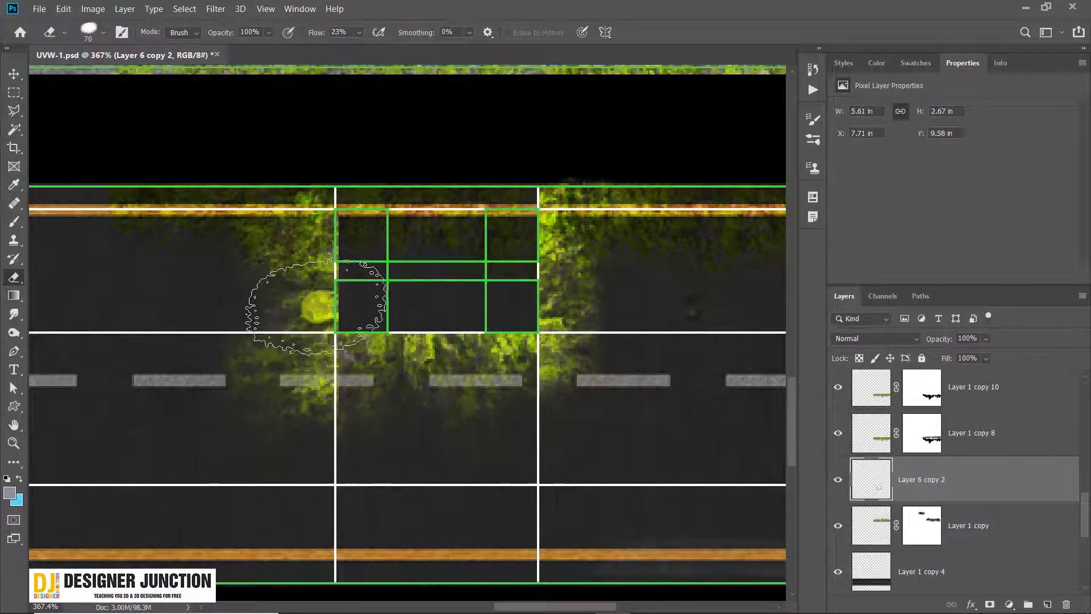
mouse_move(255, 374)
left_mouse_down()
mouse_move(316, 304)
mouse_move(397, 397)
mouse_move(580, 358)
mouse_move(256, 460)
mouse_move(305, 424)
mouse_move(321, 440)
left_mouse_up()
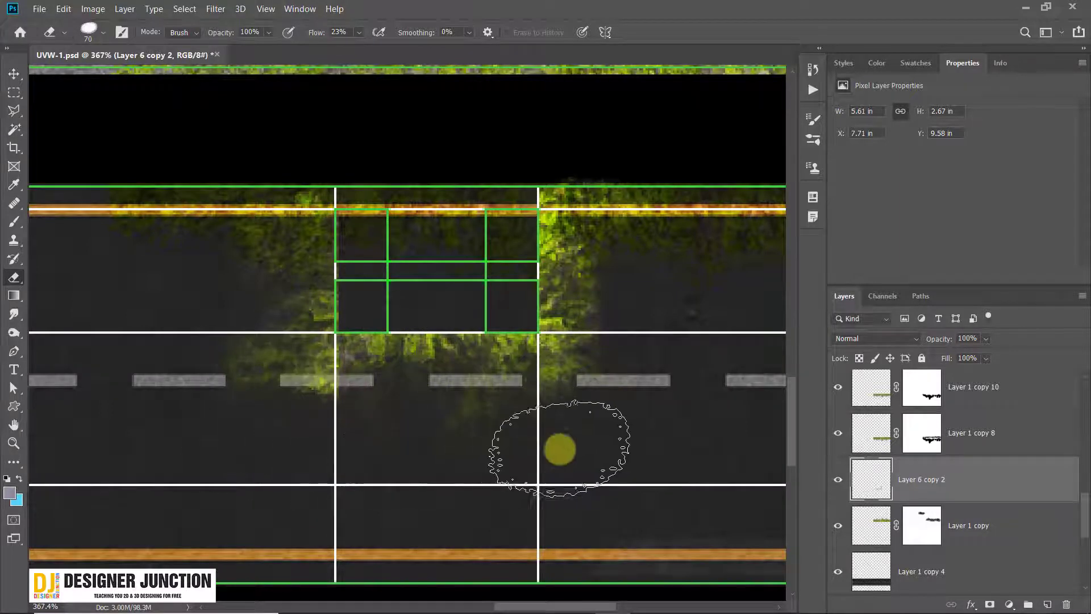
mouse_move(670, 341)
left_mouse_down()
mouse_move(628, 360)
mouse_move(672, 326)
mouse_move(623, 316)
left_mouse_up()
Step: Set the merged moss layer's blend mode to Hard Light
left_click(14, 73)
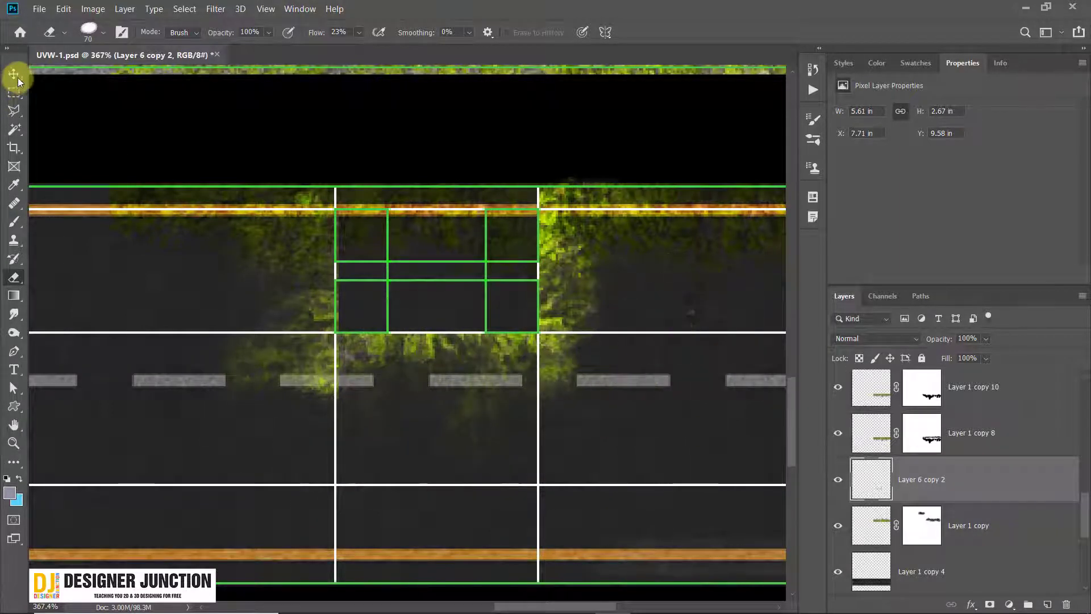
left_click(892, 342)
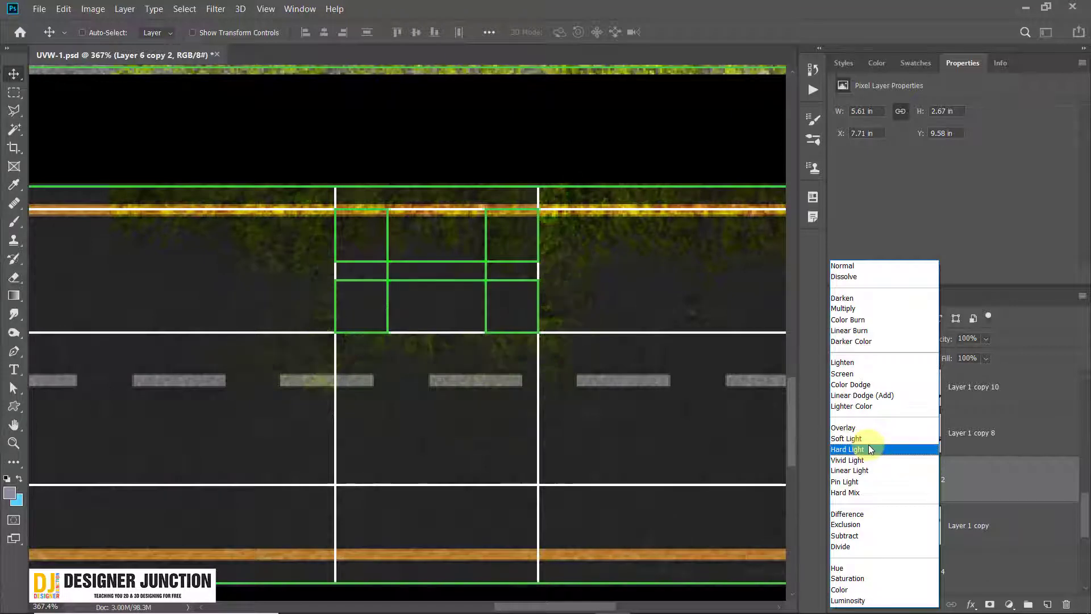
left_click(870, 448)
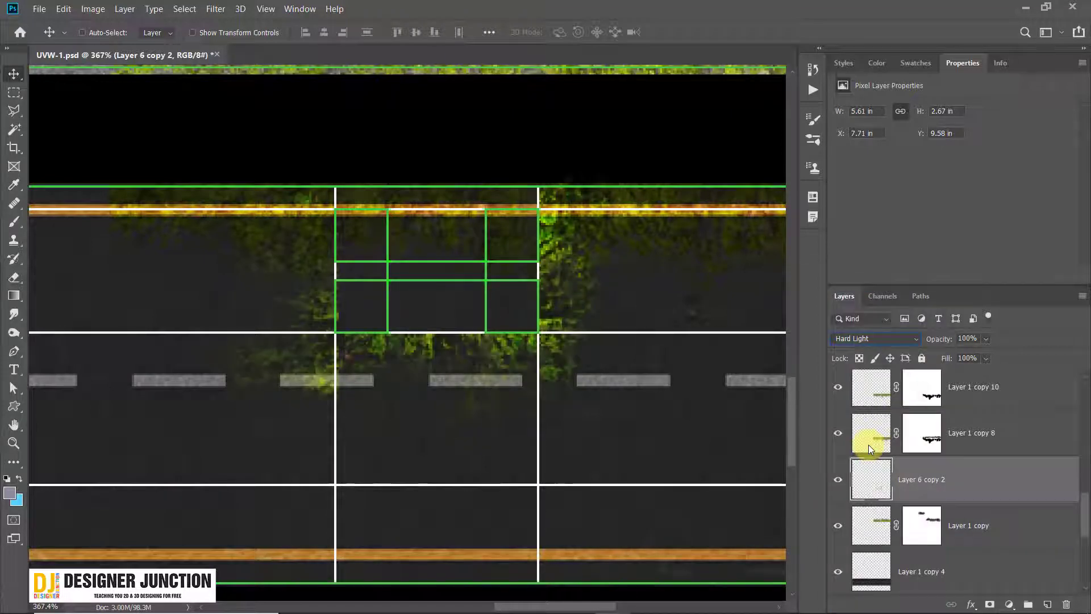
scroll(576, 399, "down", 2, "alt")
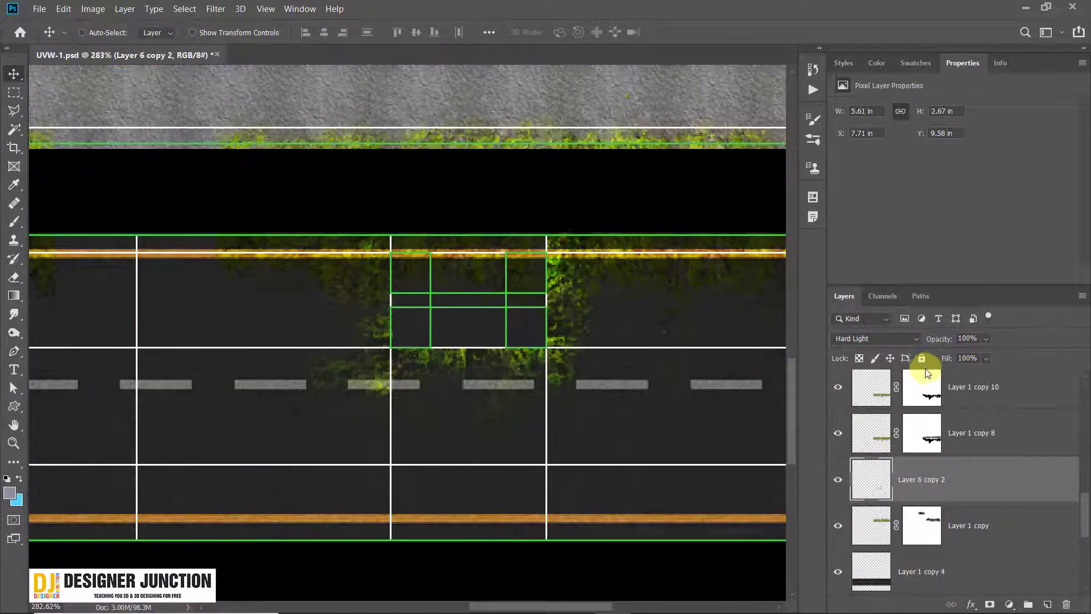
Step: Hide the Background copy layer with the UV outlines and select Layer 1 copy 10, the moss along the upper road edge
right_click(653, 274)
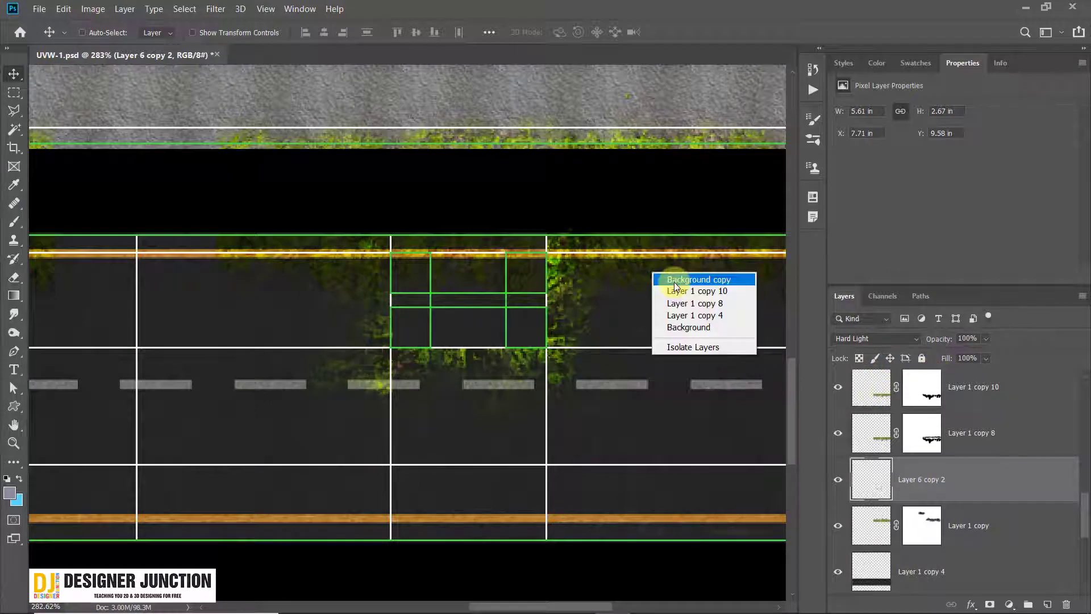
left_click(1086, 514)
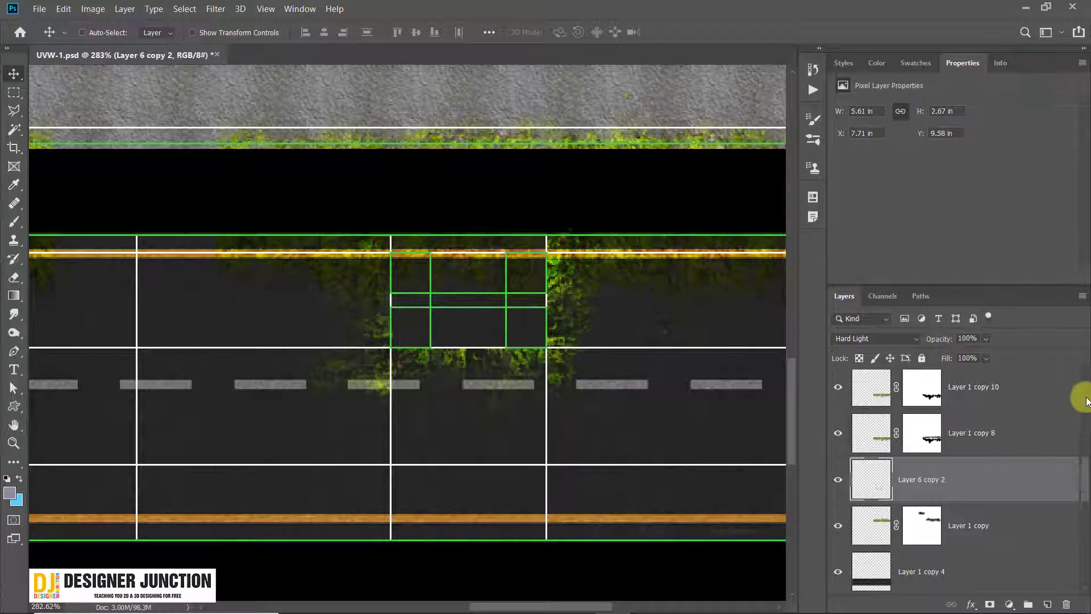
scroll(1082, 392, "up", 5)
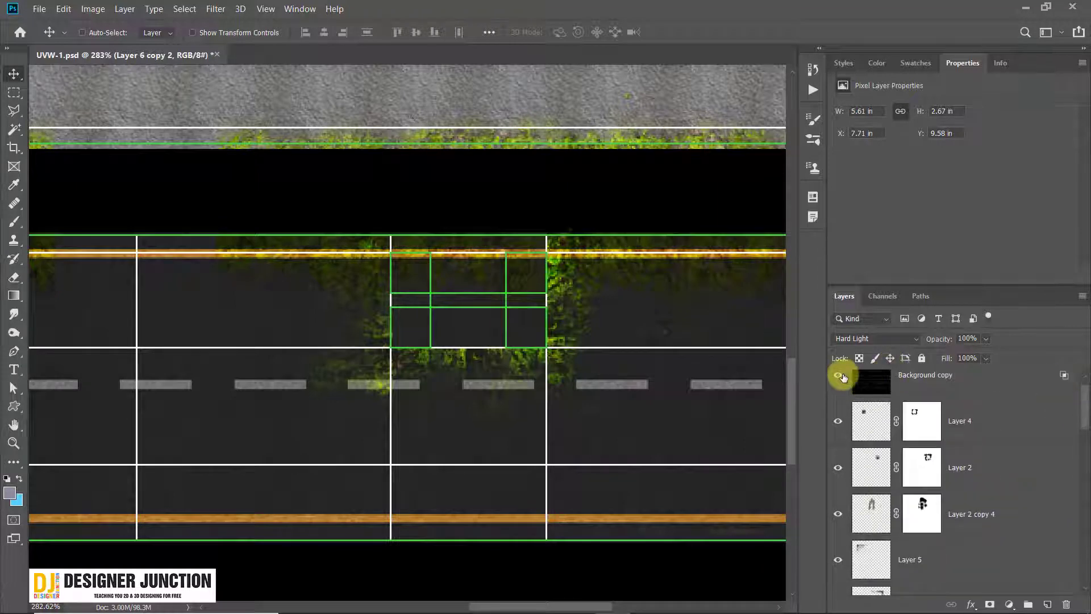
left_click(839, 376)
right_click(667, 244)
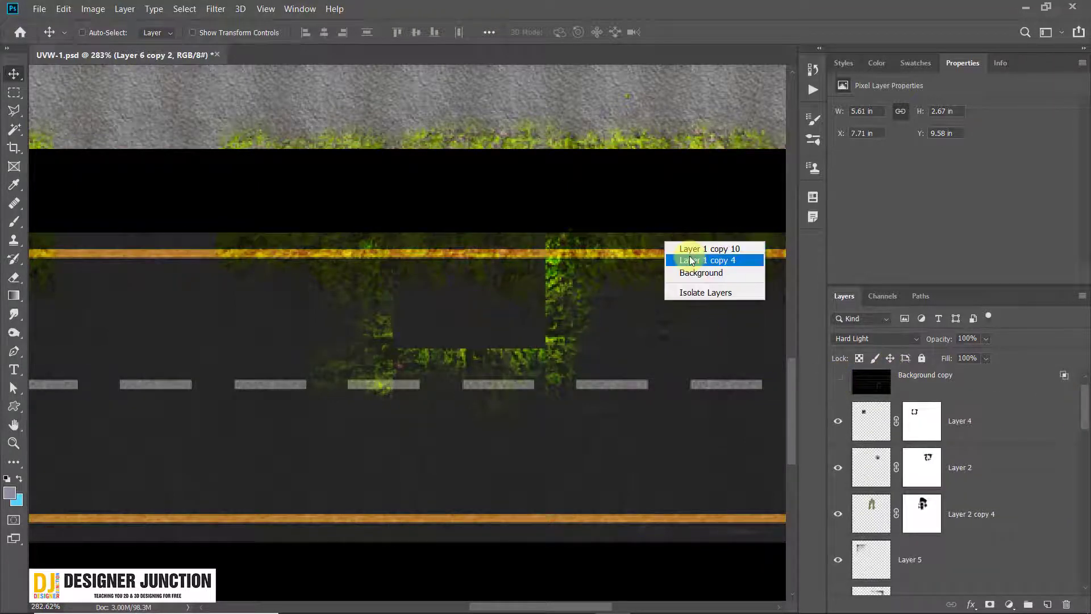
left_click(694, 247)
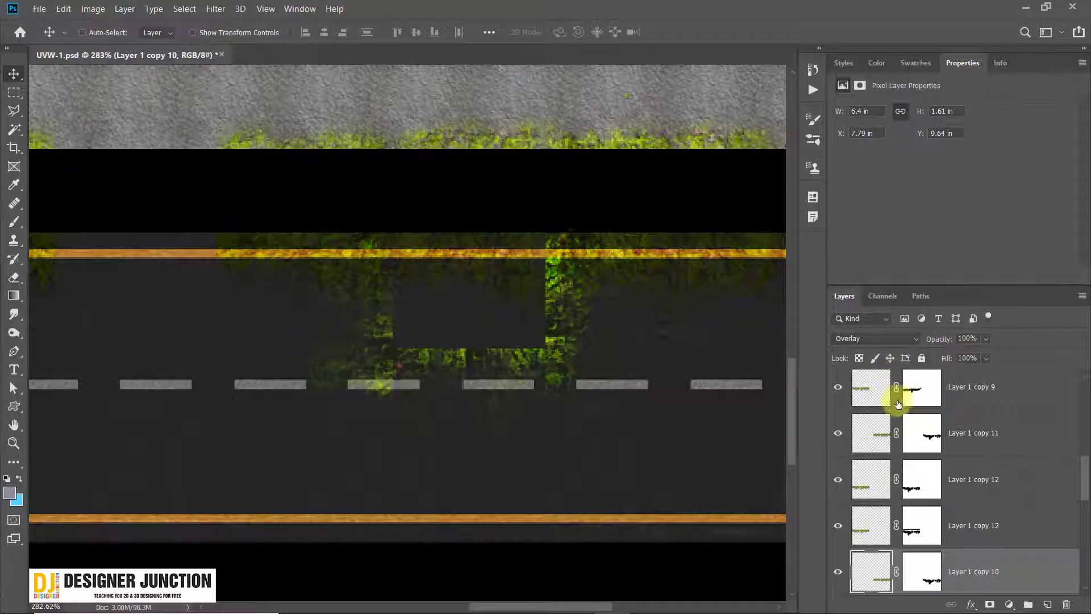
Step: Try the Hard Light blend mode on Layer 1 copy 10
left_click(847, 338)
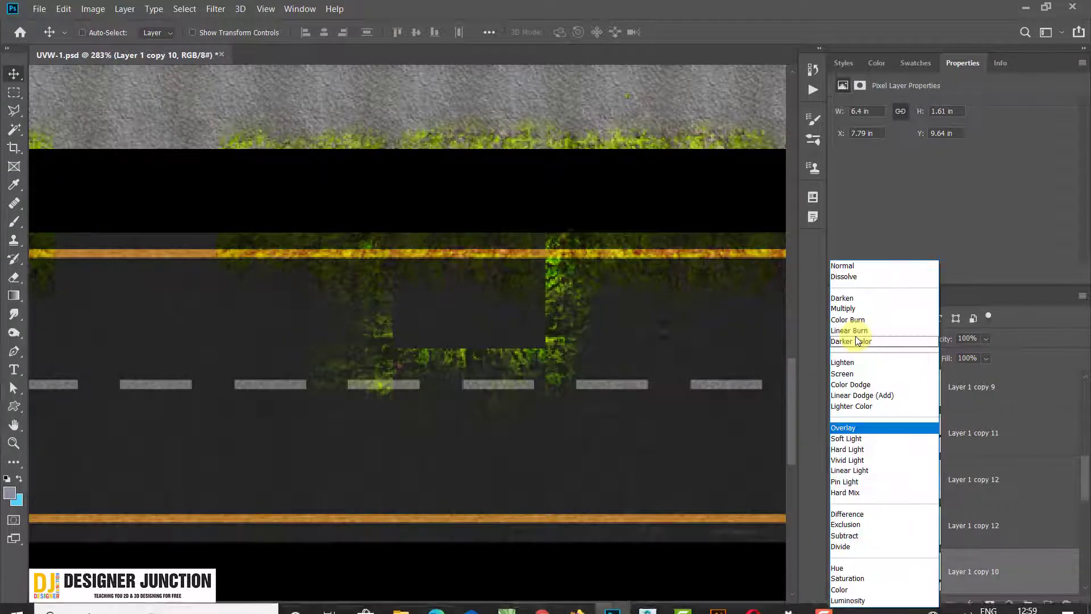
left_click(849, 449)
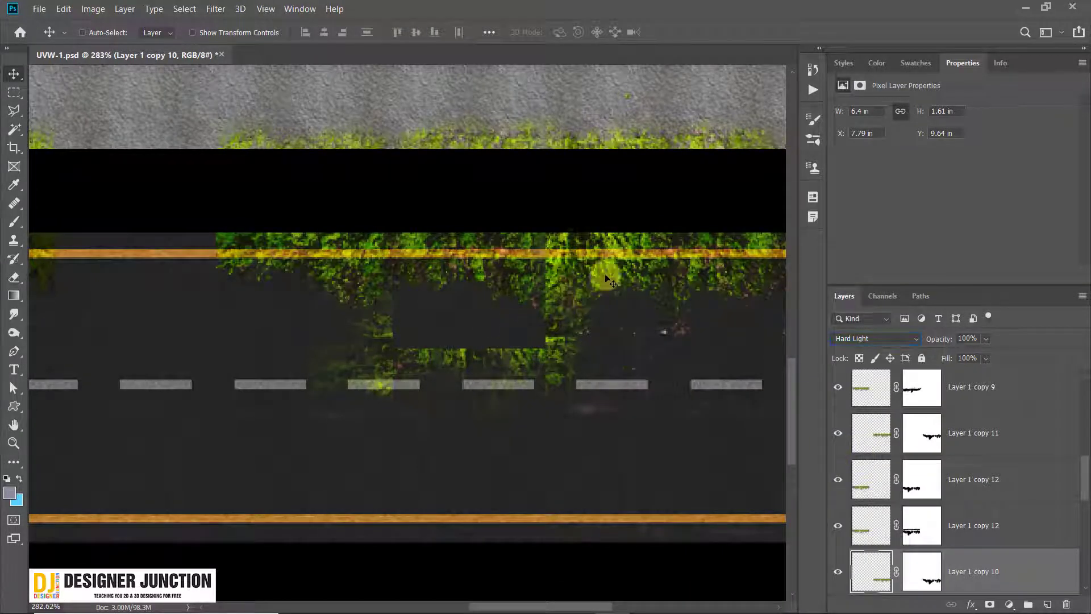
scroll(630, 278, "down", 3, "alt")
scroll(632, 282, "down", 3, "alt")
scroll(327, 290, "up", 3, "alt")
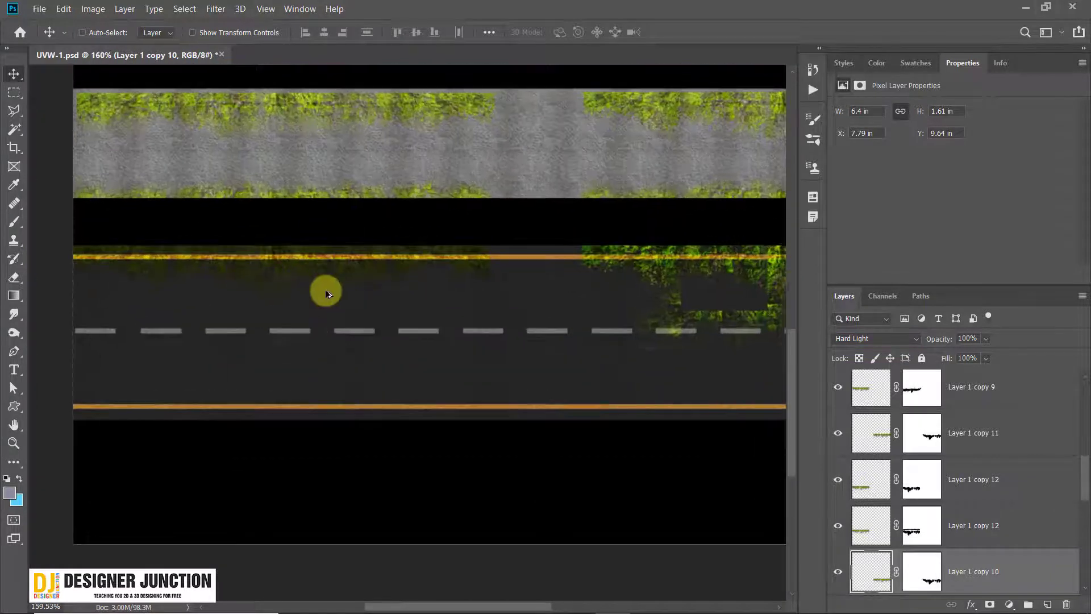
left_click_drag(685, 288, 571, 306)
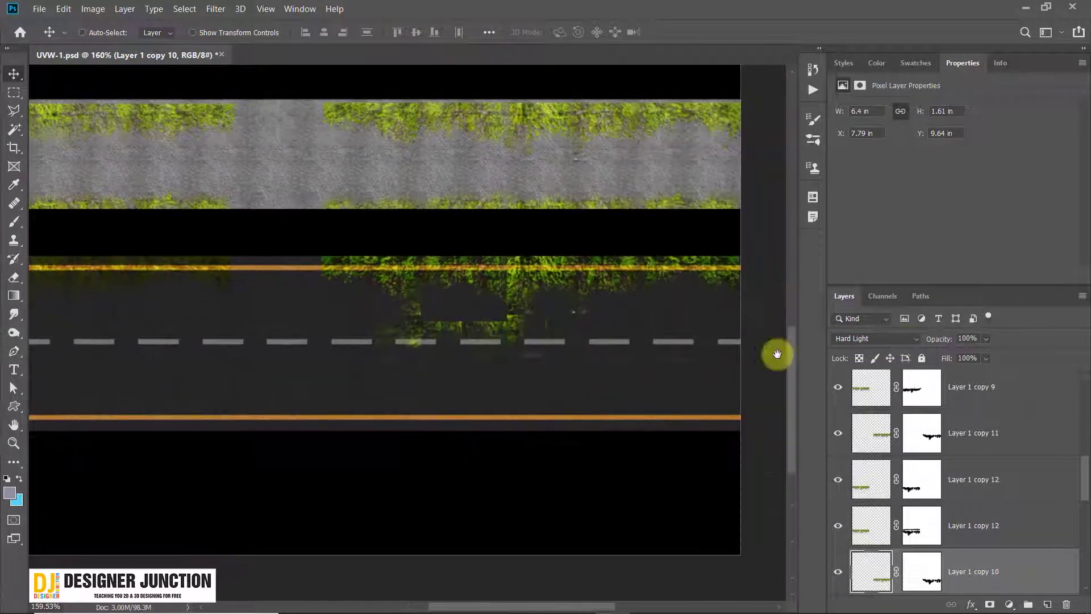
Step: Try other blend modes on Layer 1 copy 10, including Soft Light, Linear Light, Pin Light, Difference and Exclusion
left_click(866, 339)
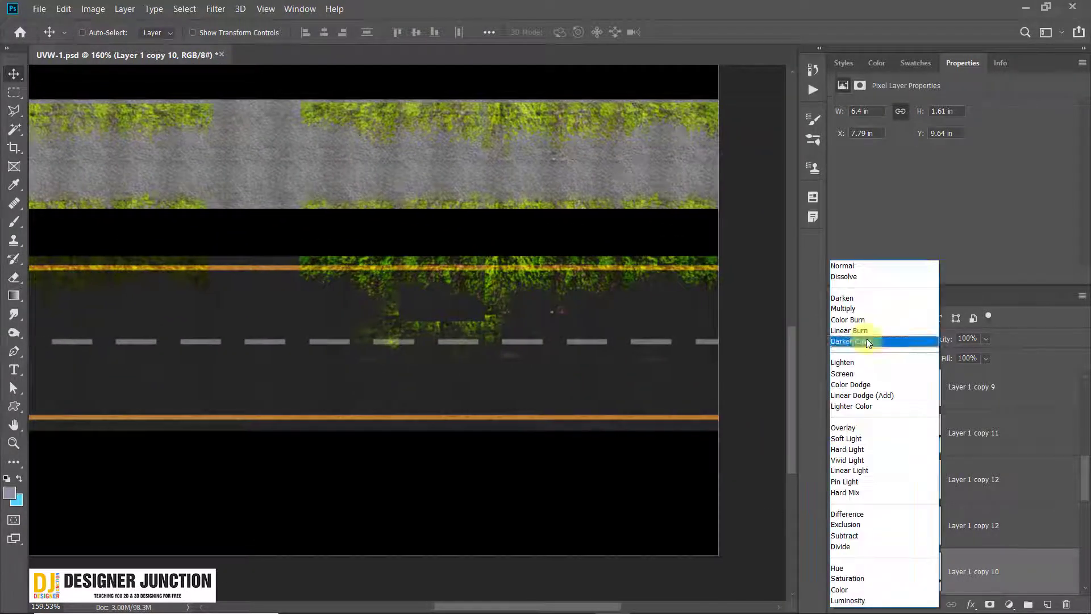
left_click(876, 425)
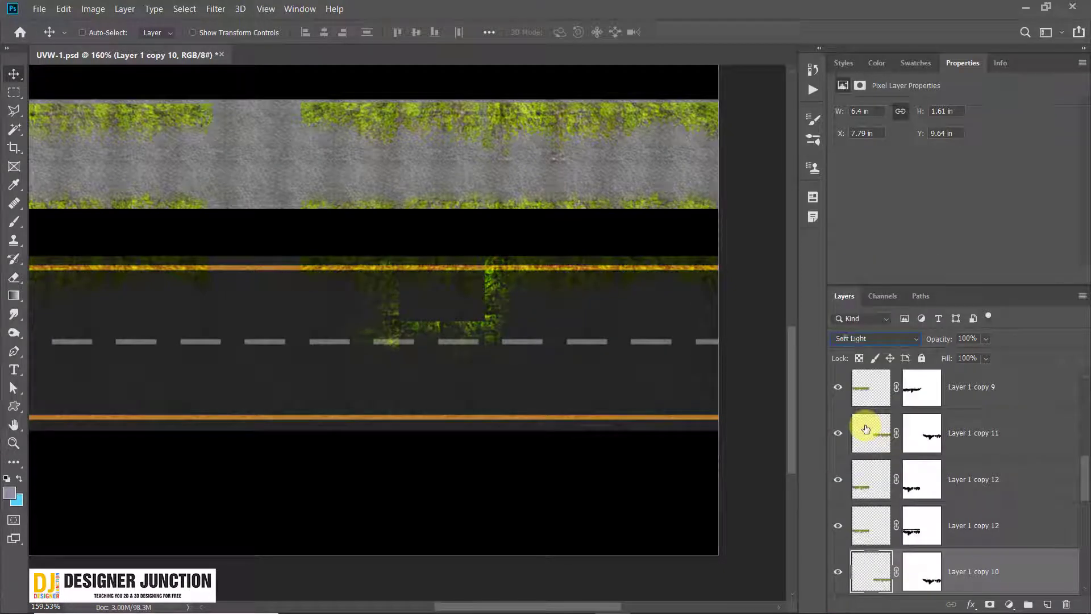
key("Down")
key("Down")
key("Down")
key("Down")
key("Down")
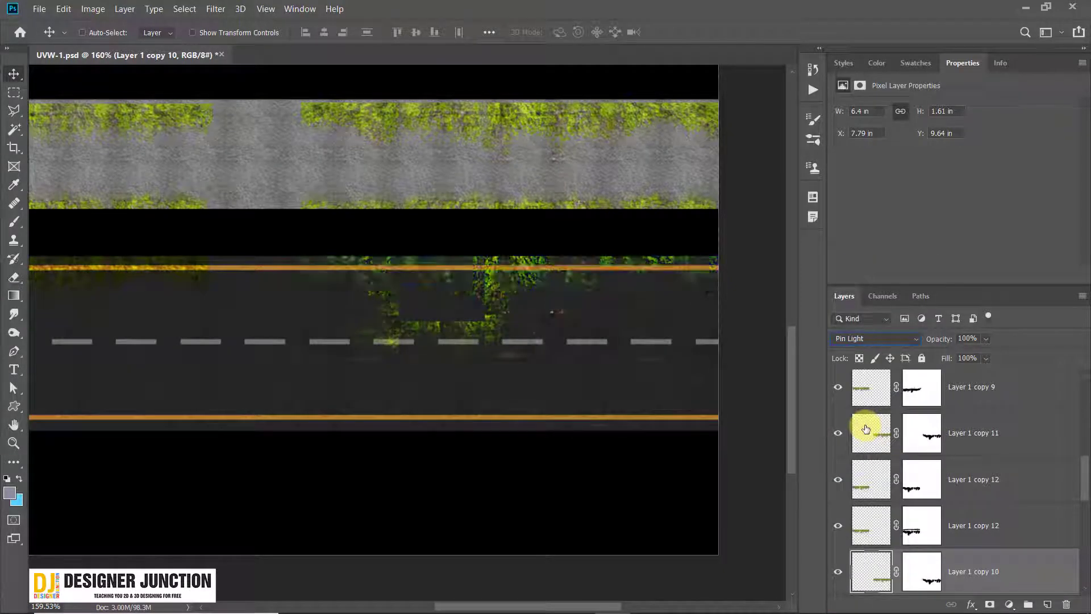
key("Up")
key("Up")
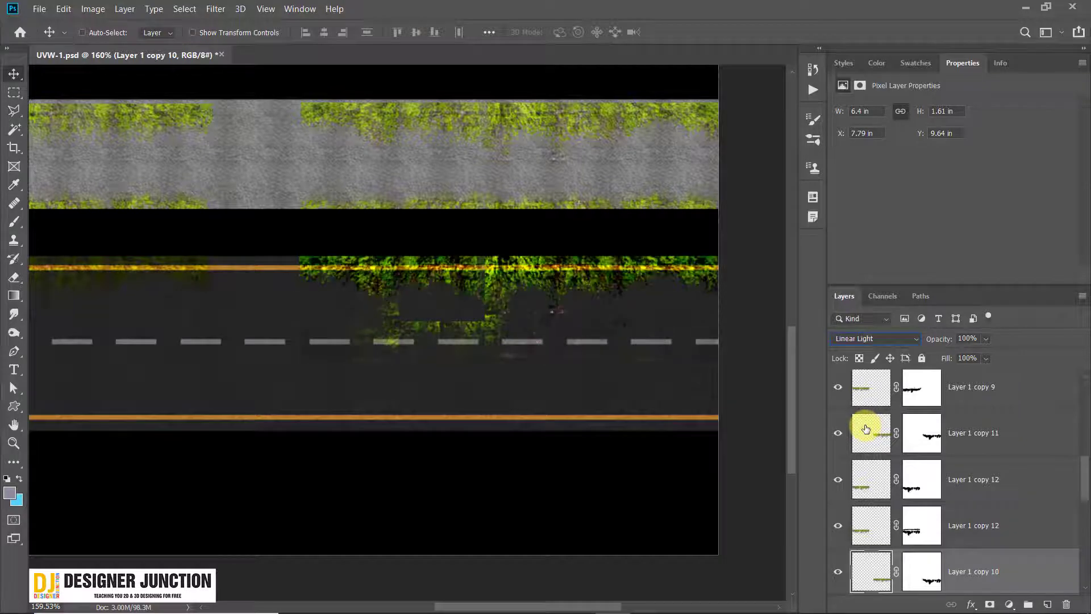
key("Down")
key("Down")
key("Down")
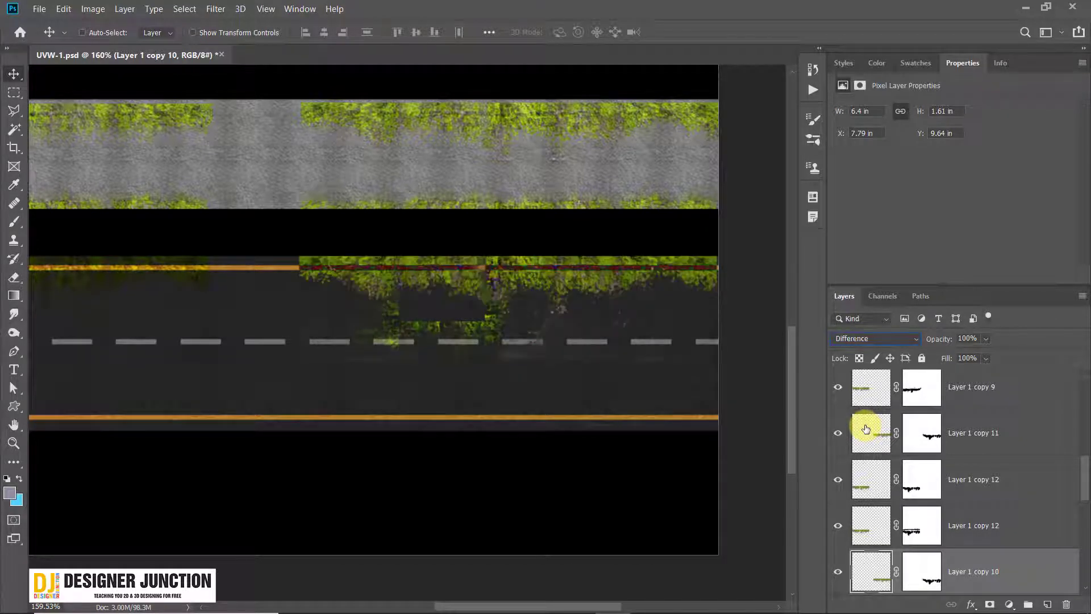
key("Down")
key("Up")
key("Down")
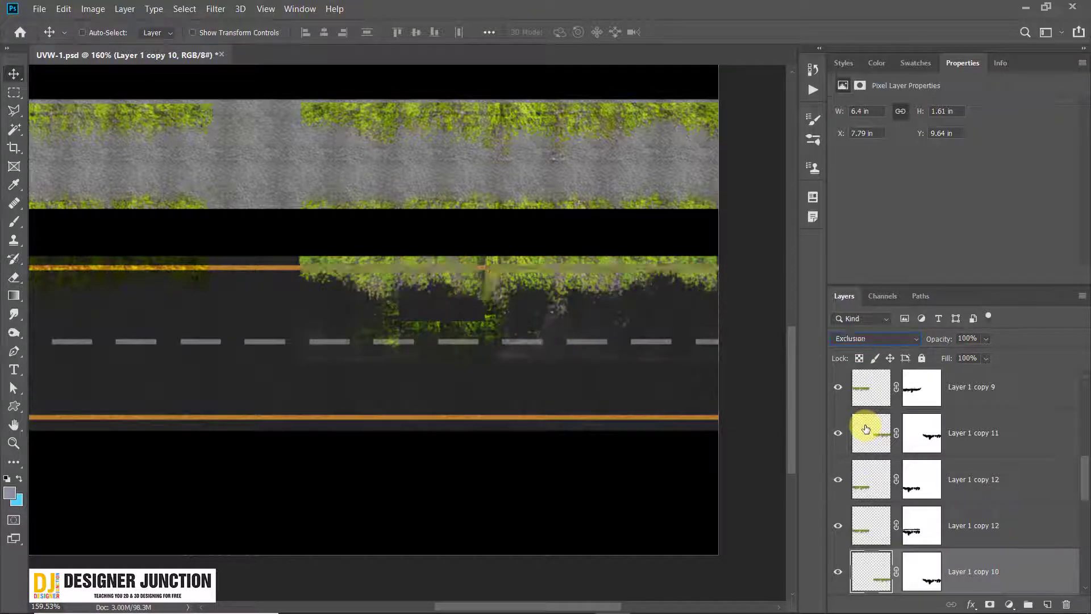
key("Down")
key("Down")
key("Up")
key("Up")
key("Up")
key("Up")
key("Up")
key("Up")
key("Up")
key("Up")
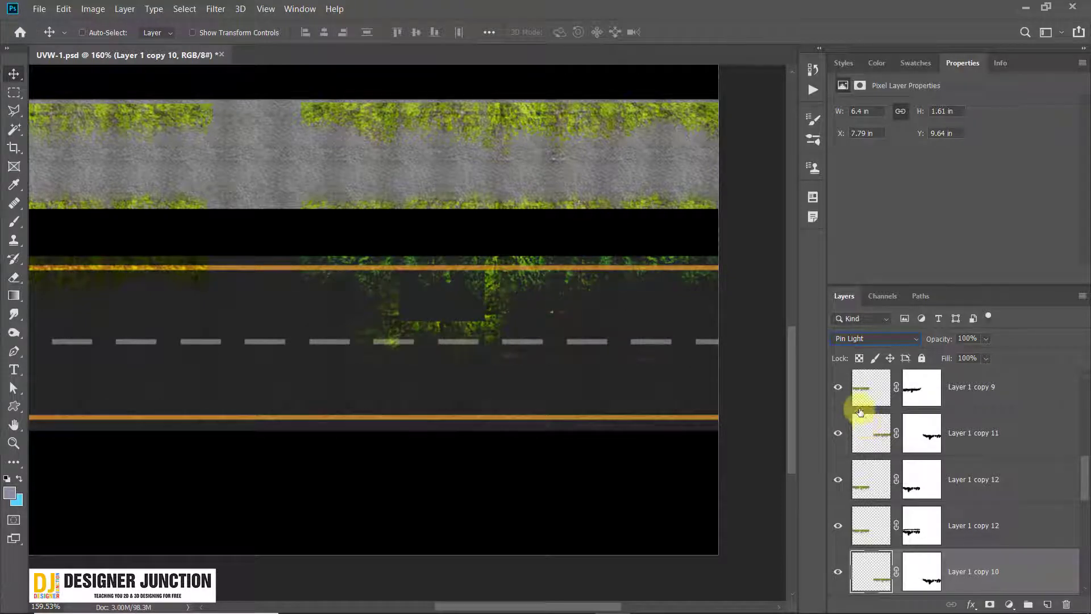
Step: Set the blend mode of Layer 1 copy 10, the moss along the upper road edge, to Overlay
left_click(888, 341)
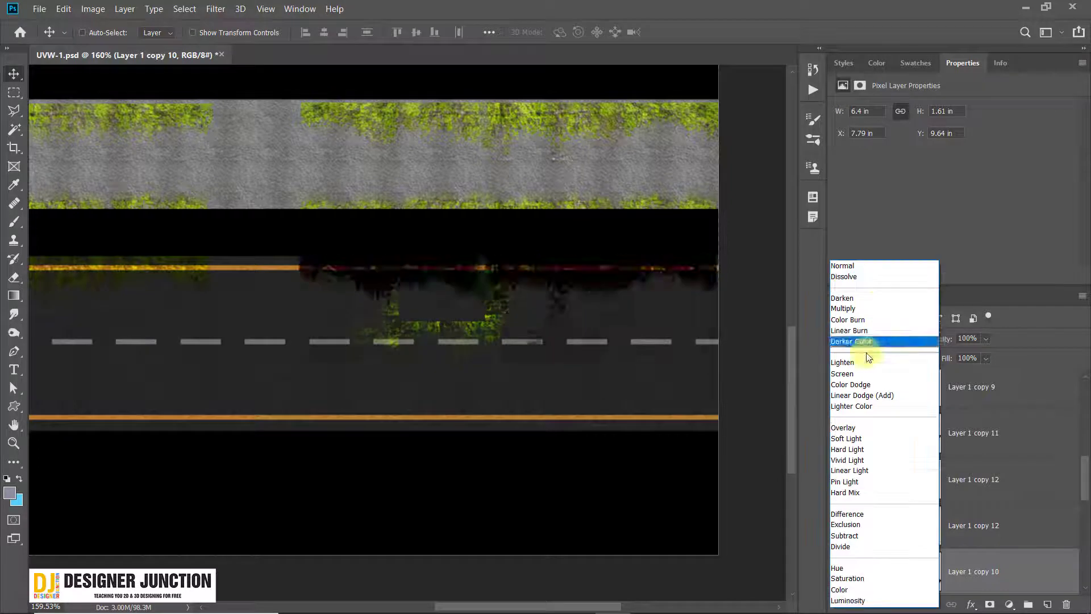
left_click(855, 428)
right_click(494, 289)
left_click(505, 297)
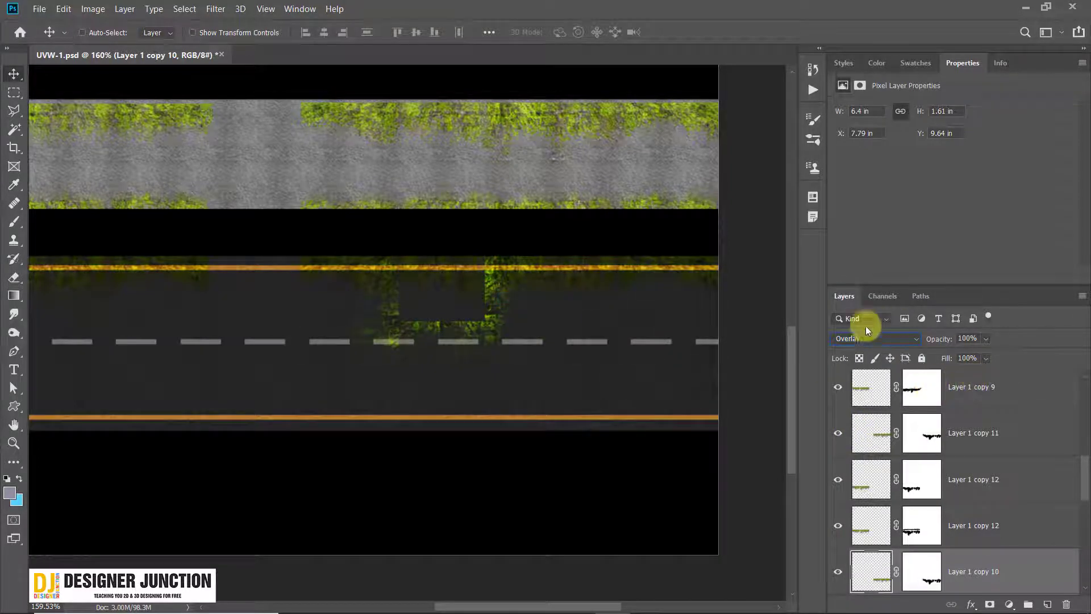
left_click(858, 342)
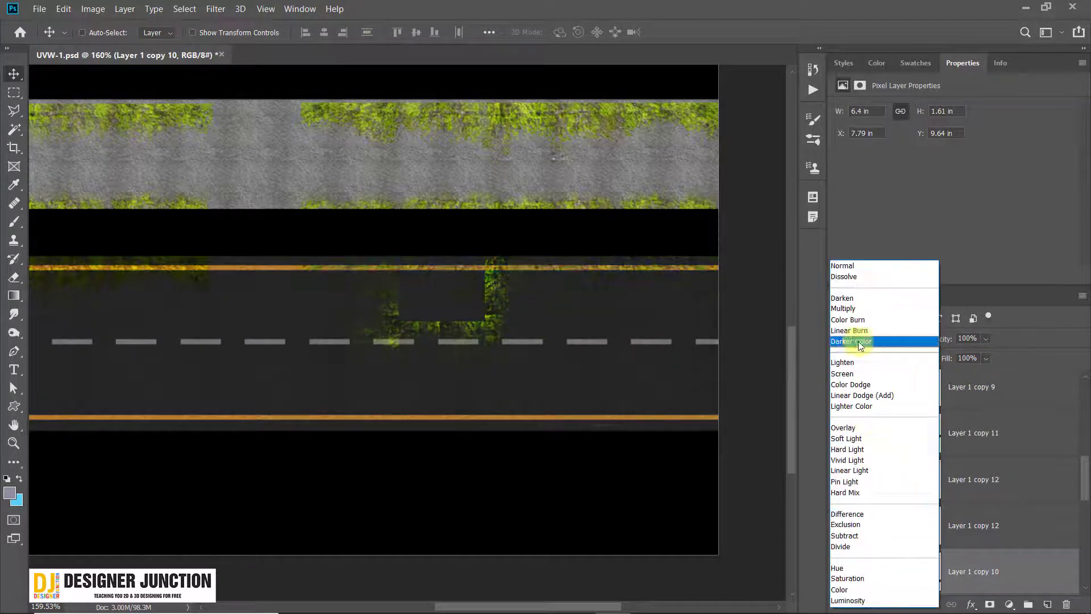
left_click(868, 427)
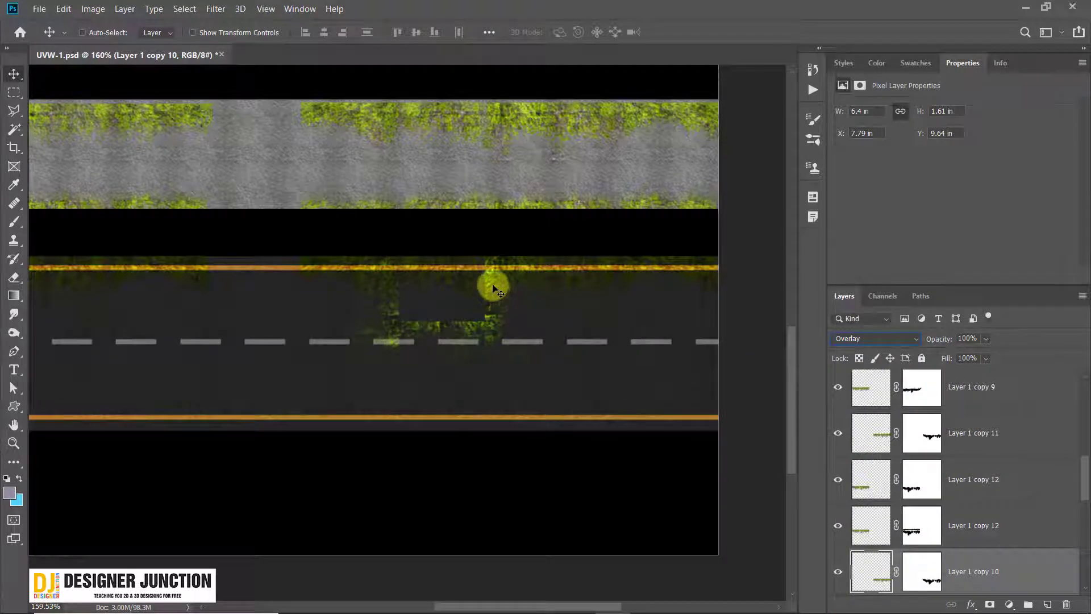
right_click(493, 288)
left_click(509, 290)
left_click(893, 341)
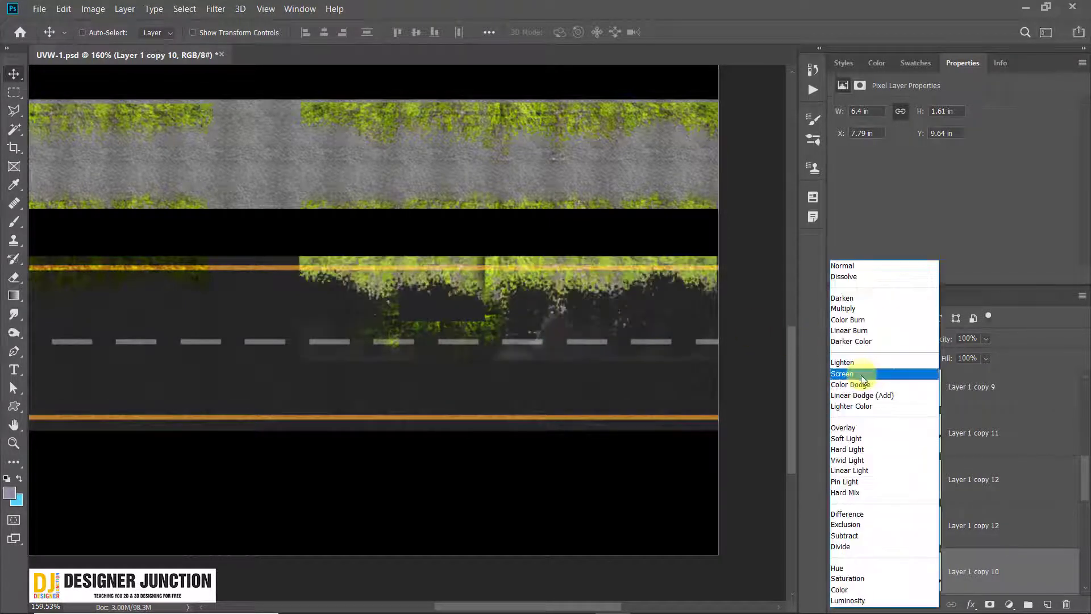
left_click(852, 428)
Step: Select Layer 6 copy 2, the merged moss around the grate outline, and set its blend mode to Overlay
scroll(981, 544, "down", 3)
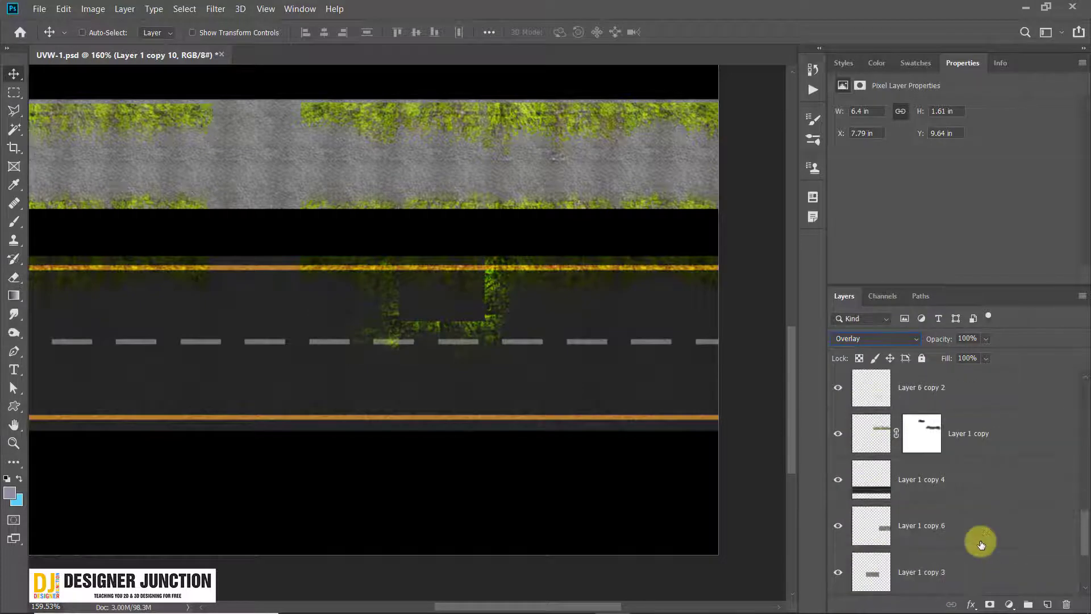
scroll(982, 544, "up", 5)
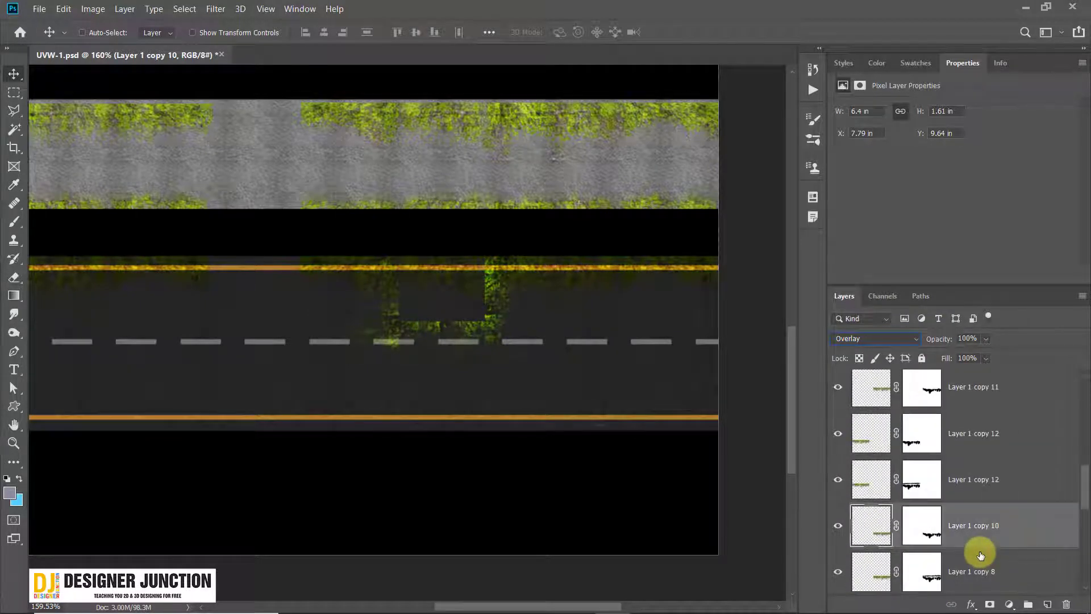
scroll(980, 554, "down", 3)
left_click(907, 479)
scroll(932, 483, "up", 6)
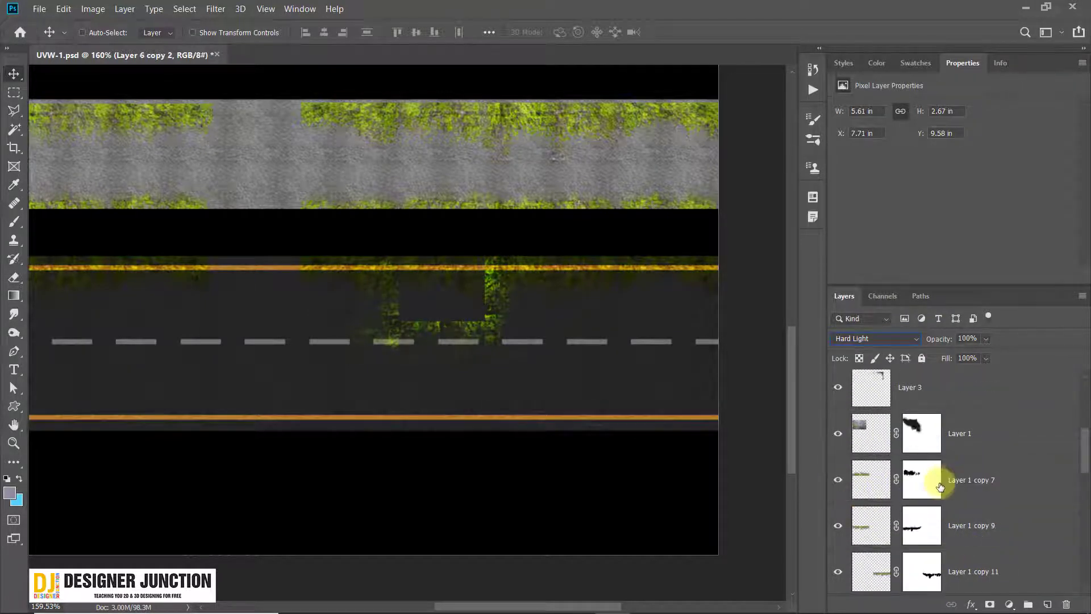
scroll(935, 478, "up", 5)
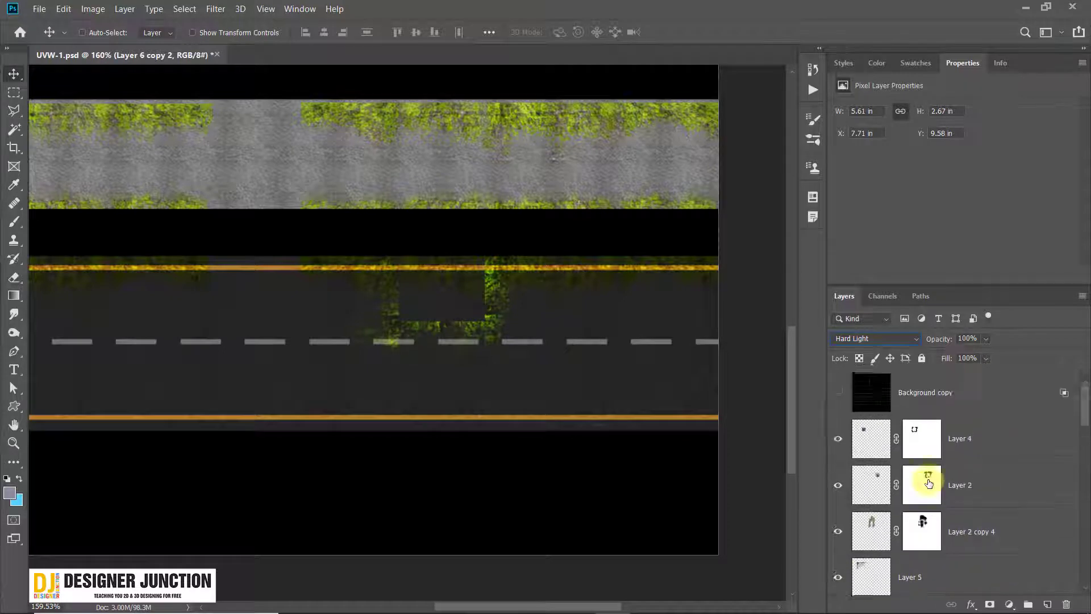
scroll(942, 484, "down", 1)
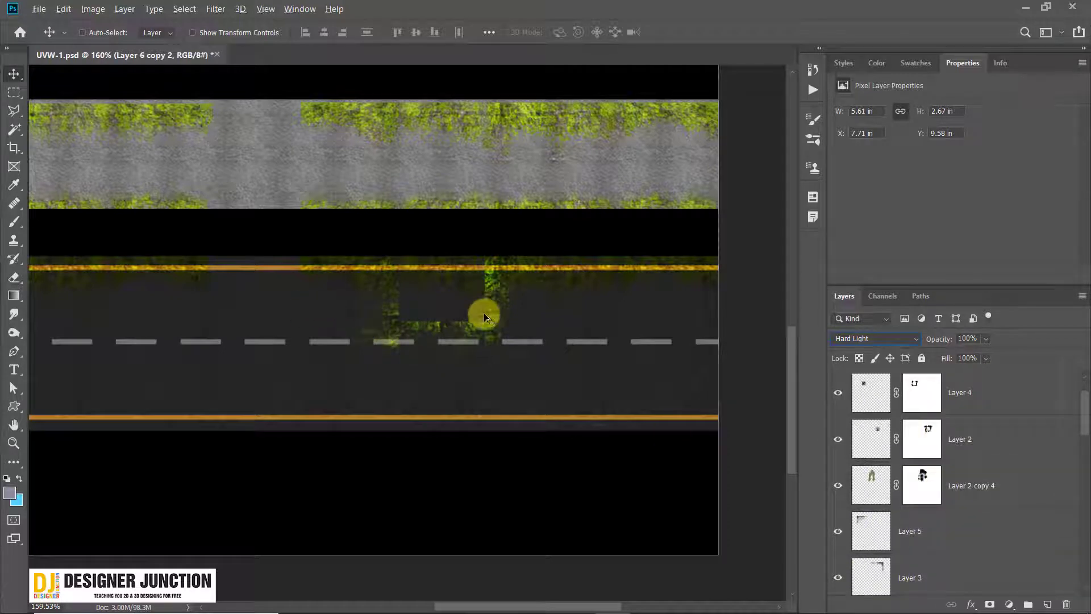
scroll(492, 333, "up", 5, "alt")
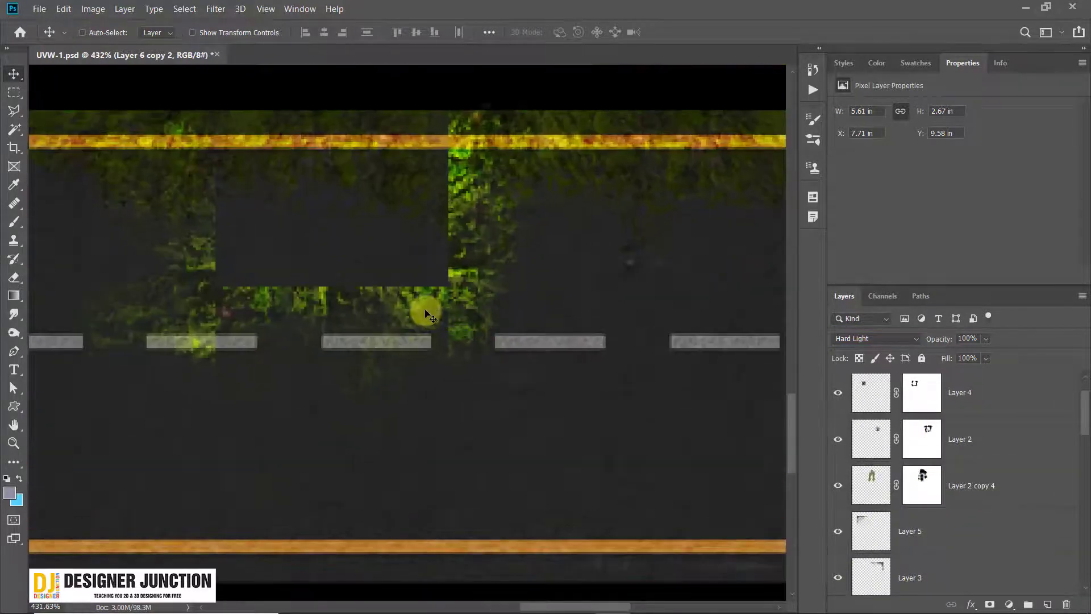
right_click(426, 299)
left_click(462, 302)
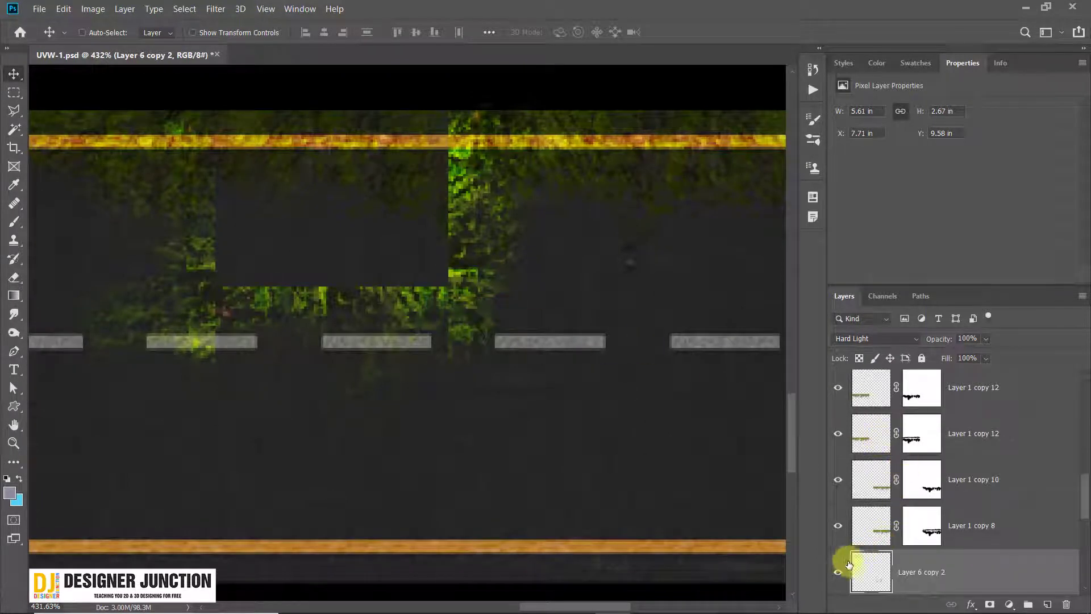
left_click(879, 329)
left_click(847, 428)
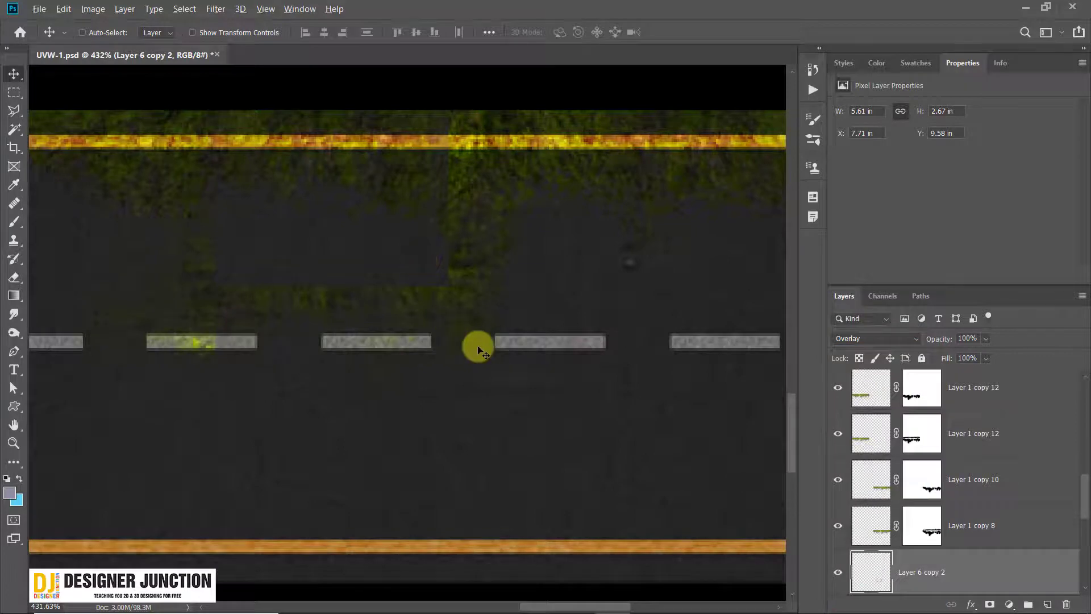
Step: Save the UVW-1.psd texture with the blended road moss
scroll(478, 346, "down", 4, "alt")
scroll(479, 348, "down", 3, "alt")
scroll(560, 463, "up", 2, "alt")
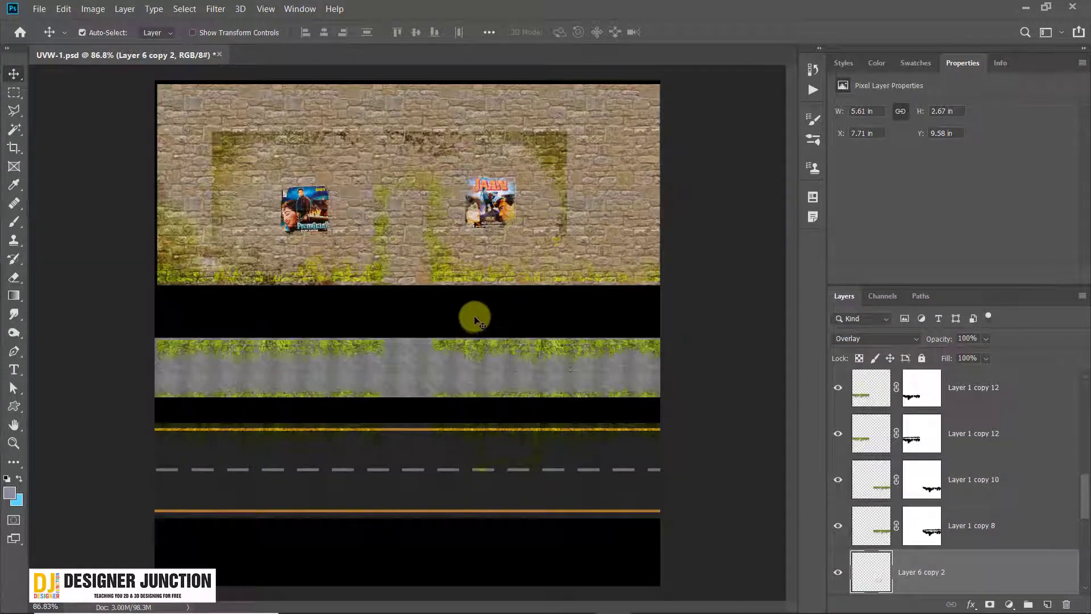
key("ctrl+s")
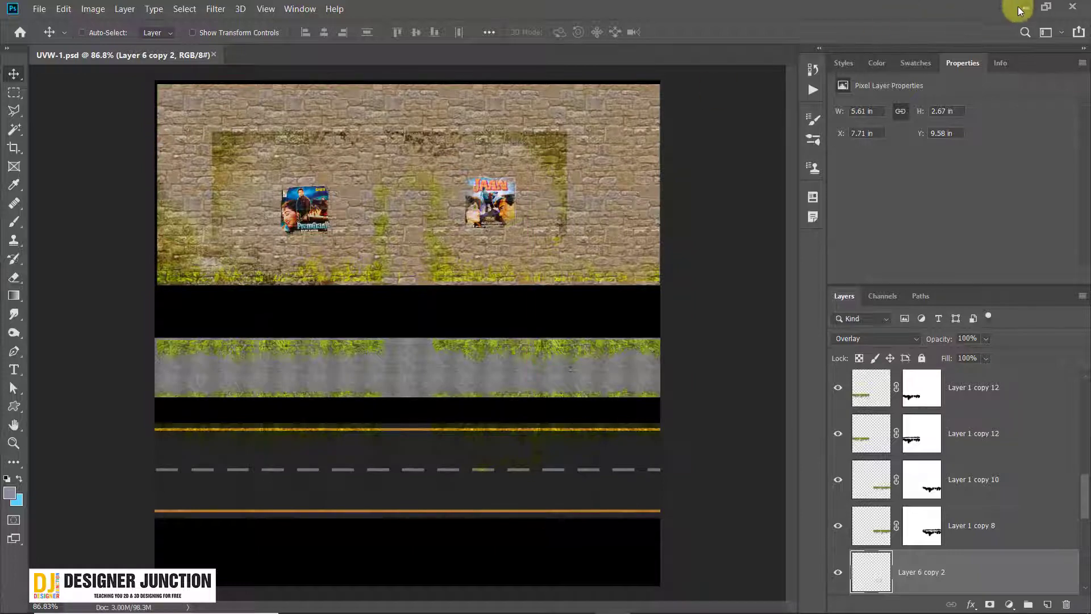
Step: Switch to 3ds Max and examine the moss on the road around the drain grate from several angles
key("alt+Tab")
middle_click_drag(621, 377, 539, 287, "alt")
left_click(539, 287)
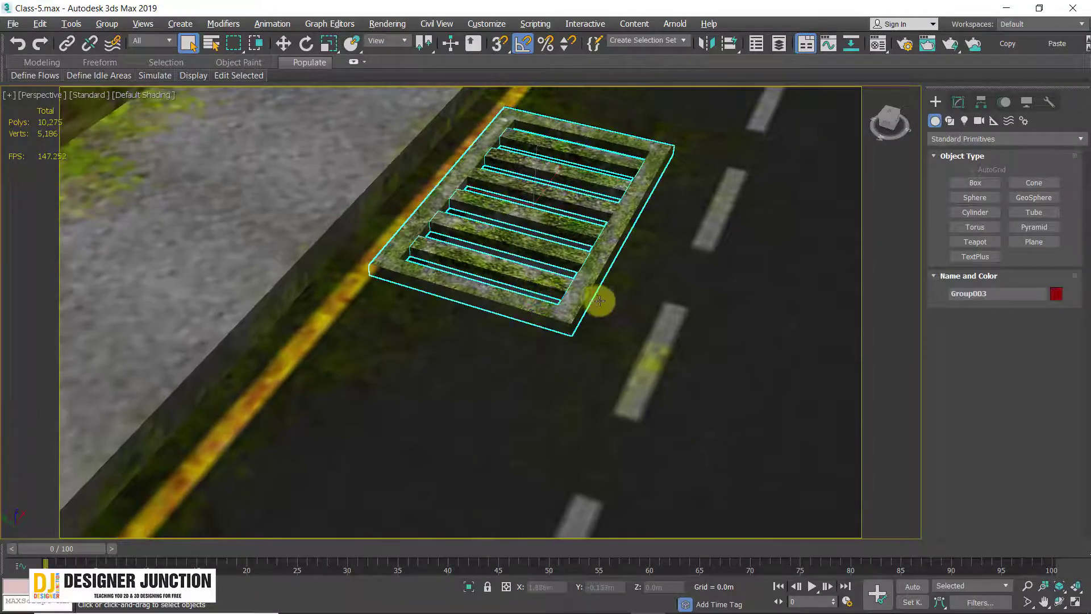
key("w")
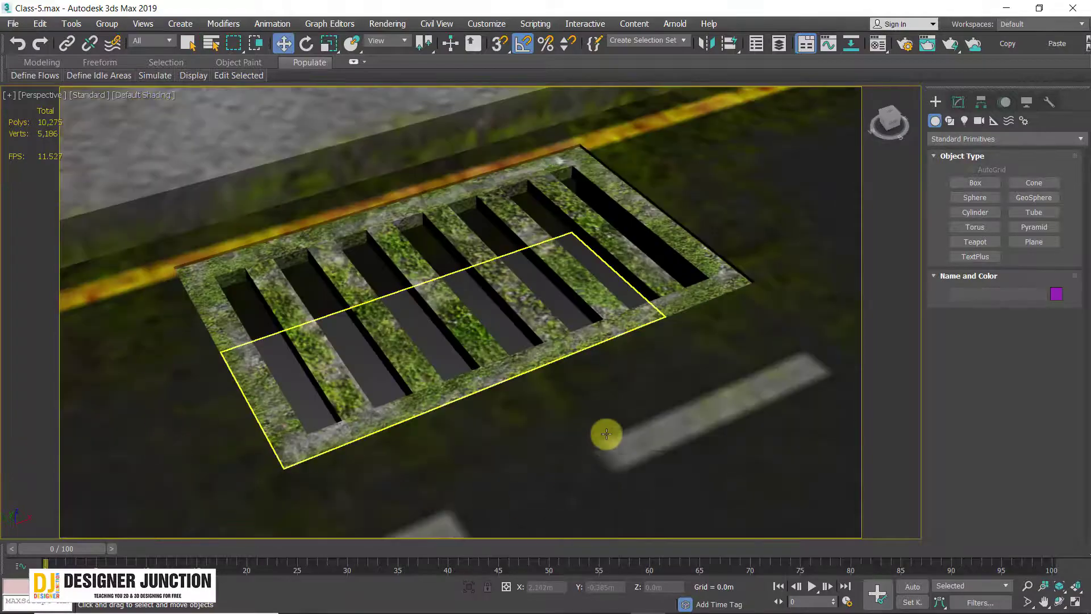
middle_click_drag(576, 457, 630, 349, "alt")
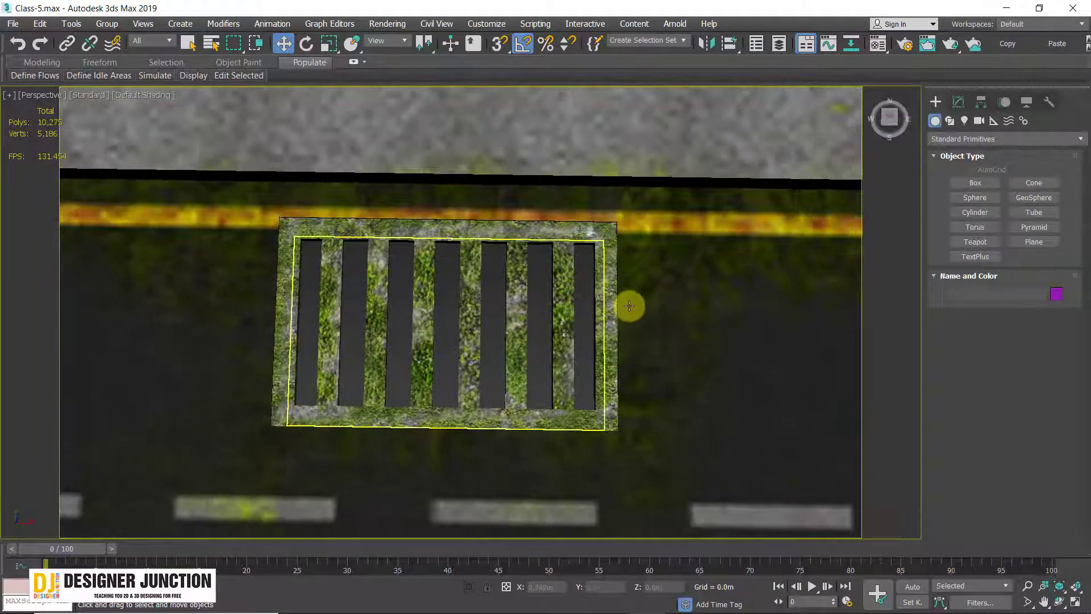
middle_click_drag(266, 449, 312, 414, "alt")
scroll(310, 411, "down", 3)
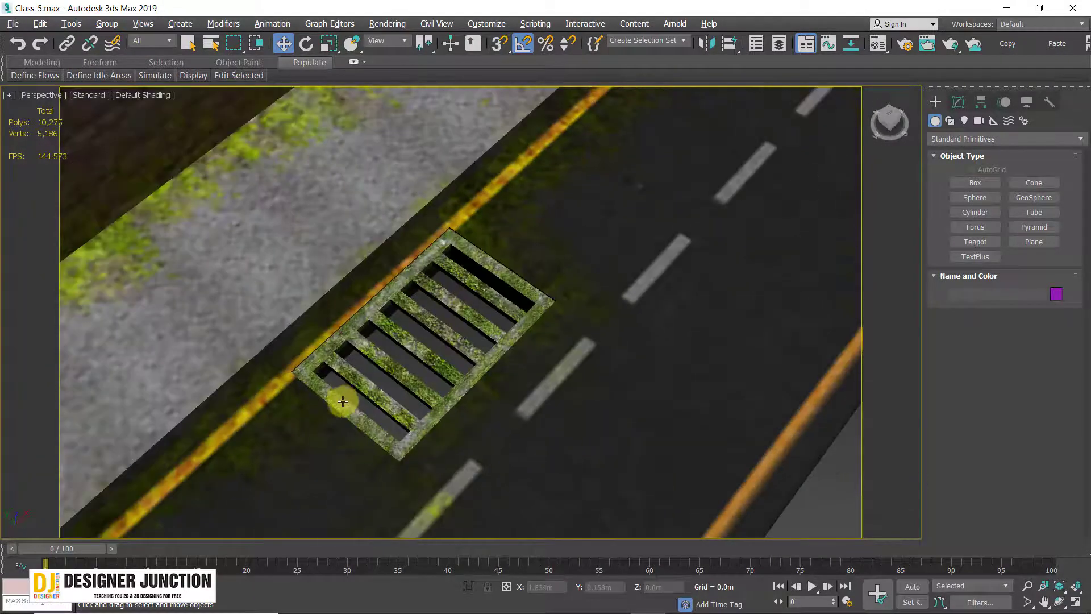
middle_click_drag(571, 363, 563, 392, "alt")
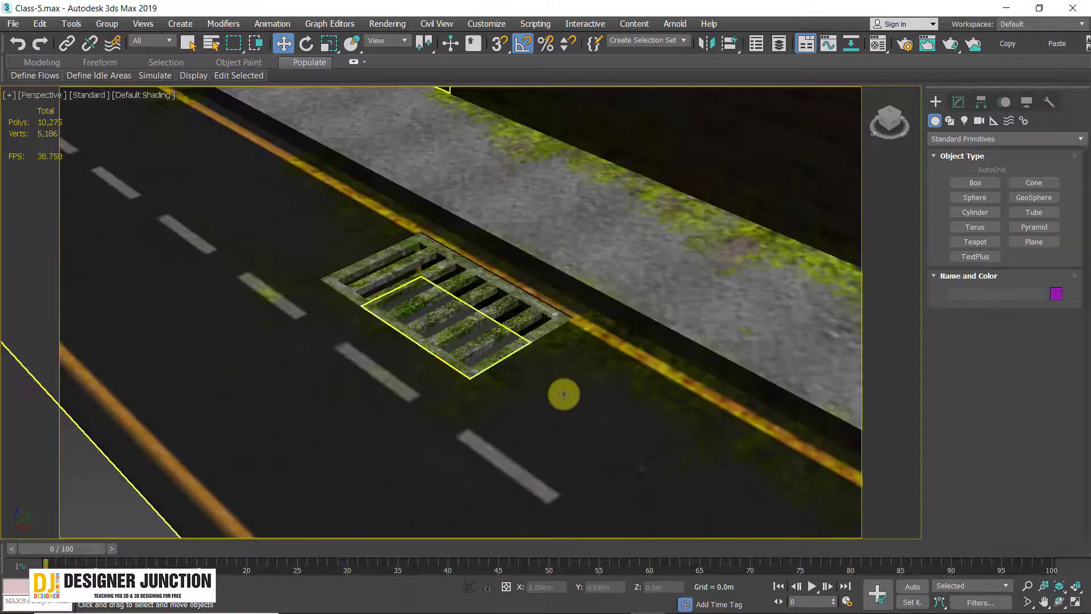
middle_click_drag(458, 436, 577, 375, "alt")
scroll(577, 374, "up", 2)
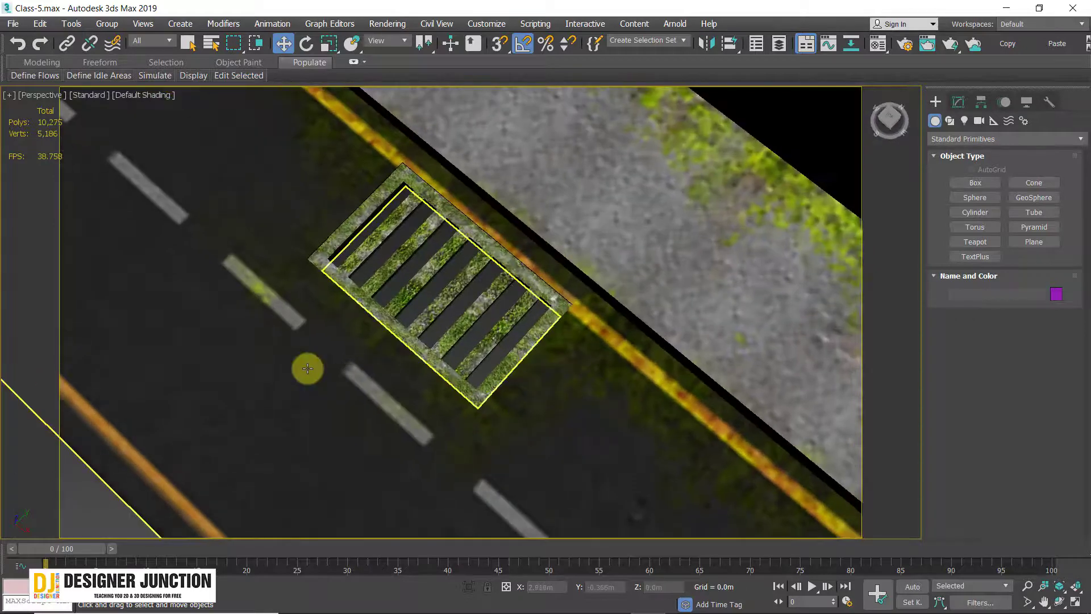
middle_click_drag(307, 367, 268, 373, "alt")
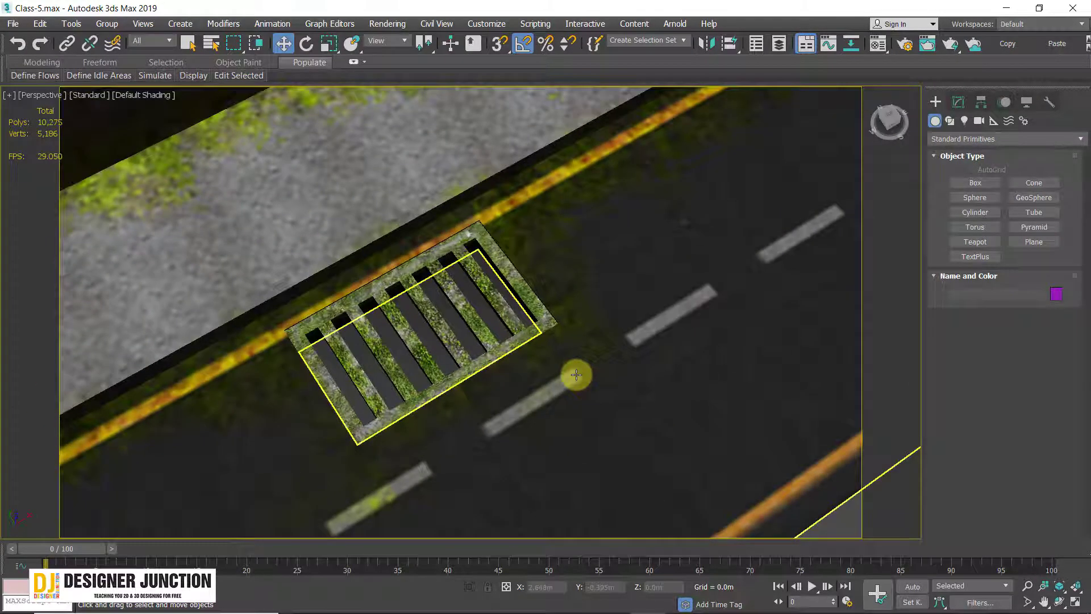
Step: Compare the whole street scene through PhysCamera001 and in an angled perspective view, ending on the camera view
key("c")
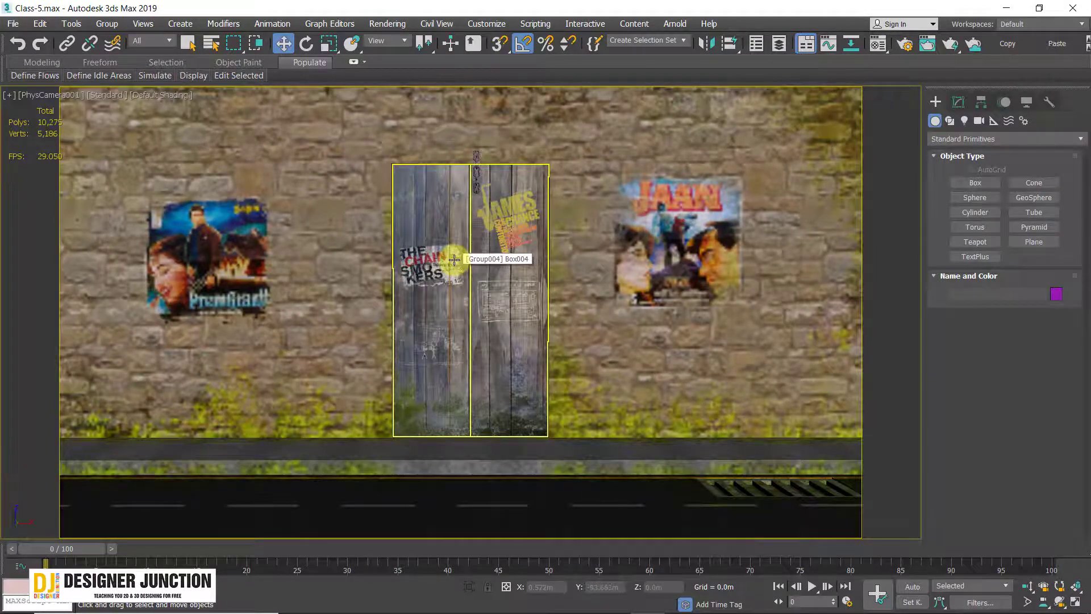
key("p")
scroll(722, 391, "down", 3)
middle_click_drag(723, 385, 704, 352, "alt")
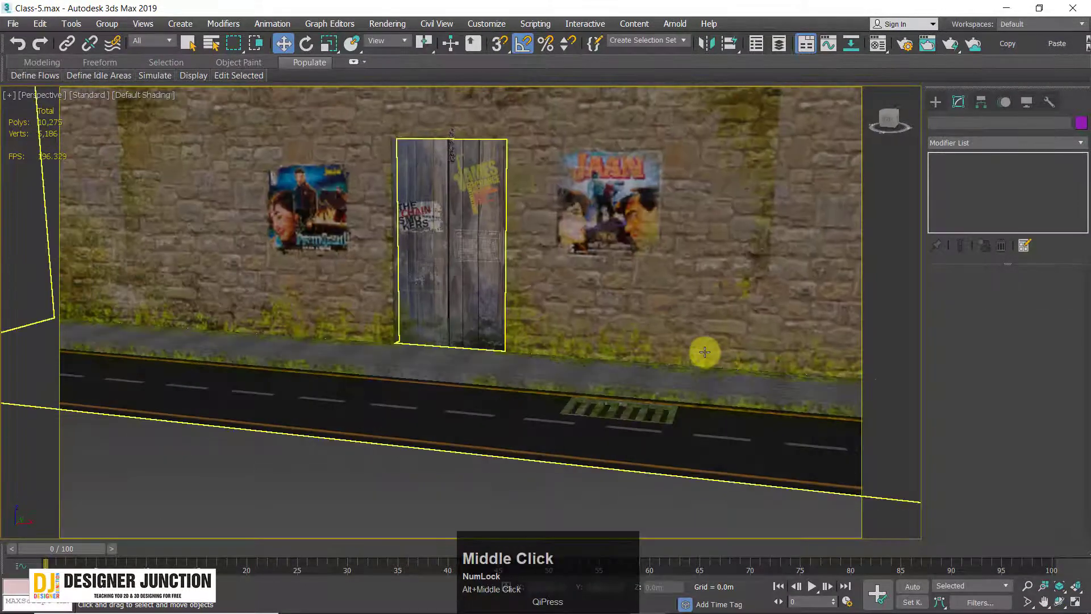
key("c")
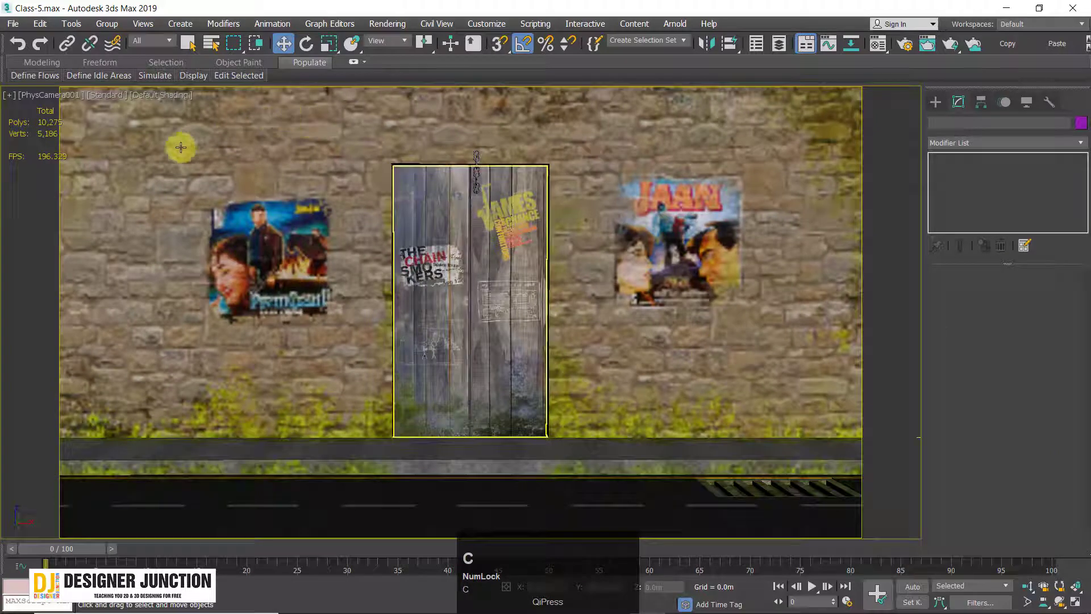